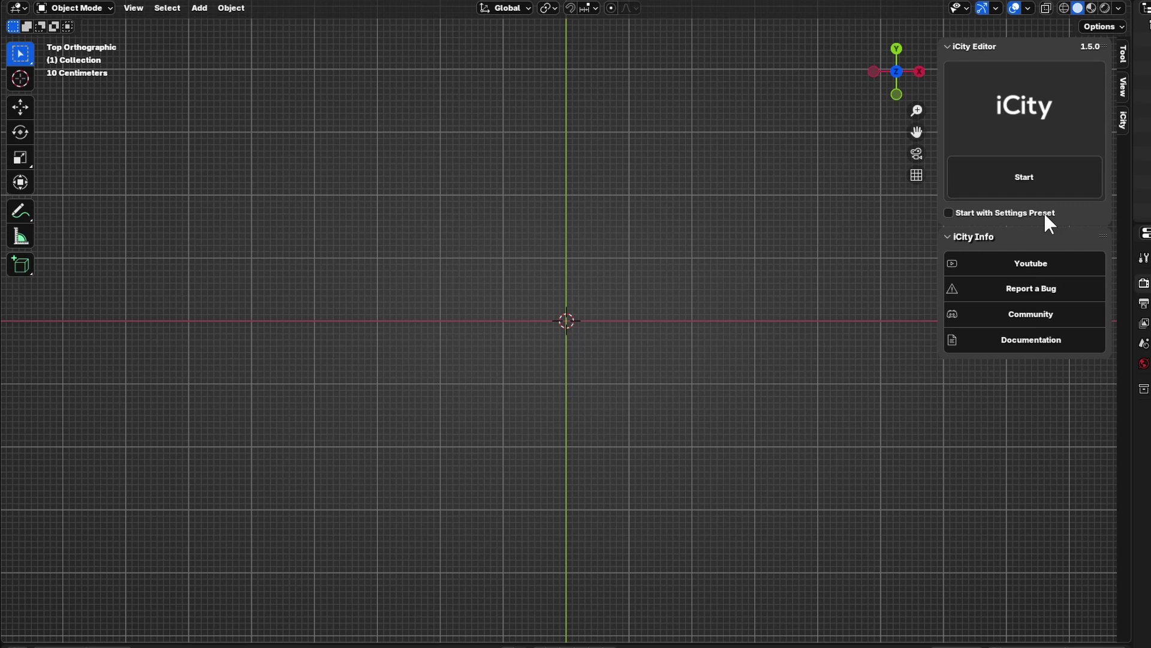
Generate the starter iCity city and turn on Light Mode for it
{"action": "left_click", "coordinate": [1021, 178]}
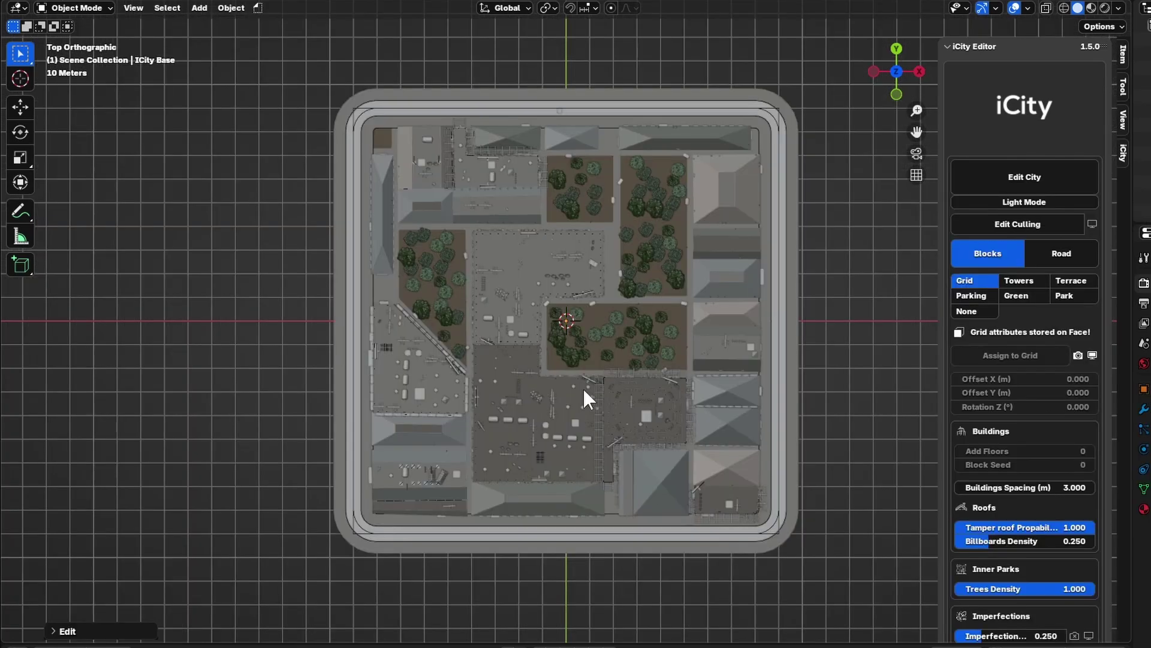
{"action": "left_click", "coordinate": [1020, 204]}
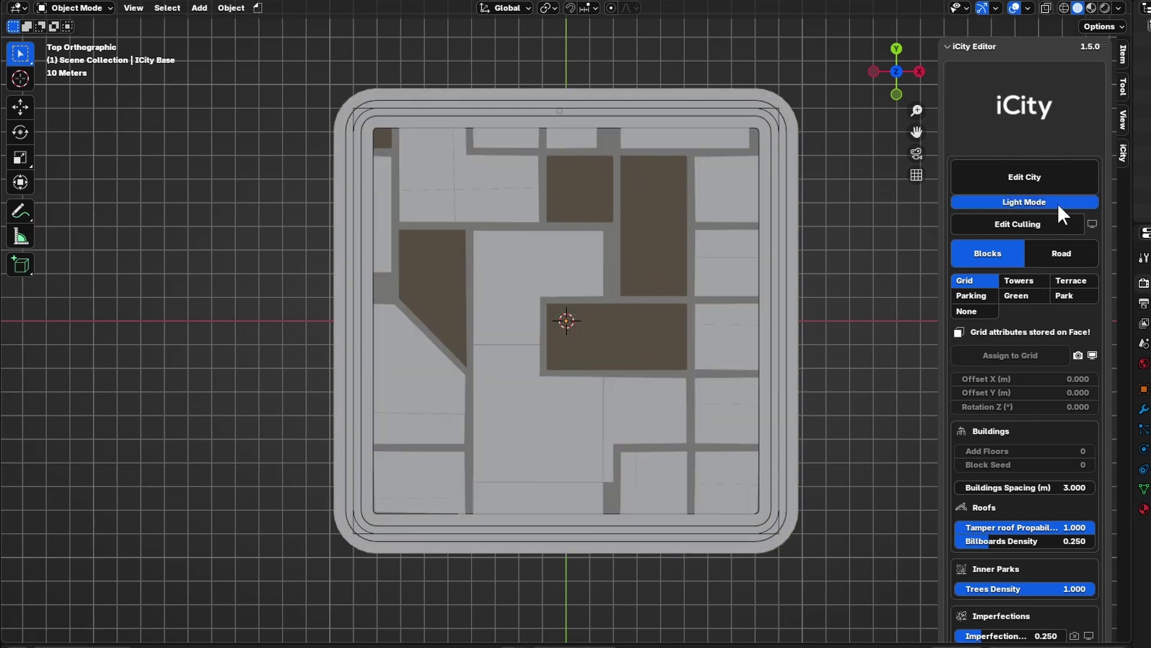
Edit the city and delete the default layout's vertices, keeping only the straight road along its northern edge
{"action": "left_click", "coordinate": [1049, 180]}
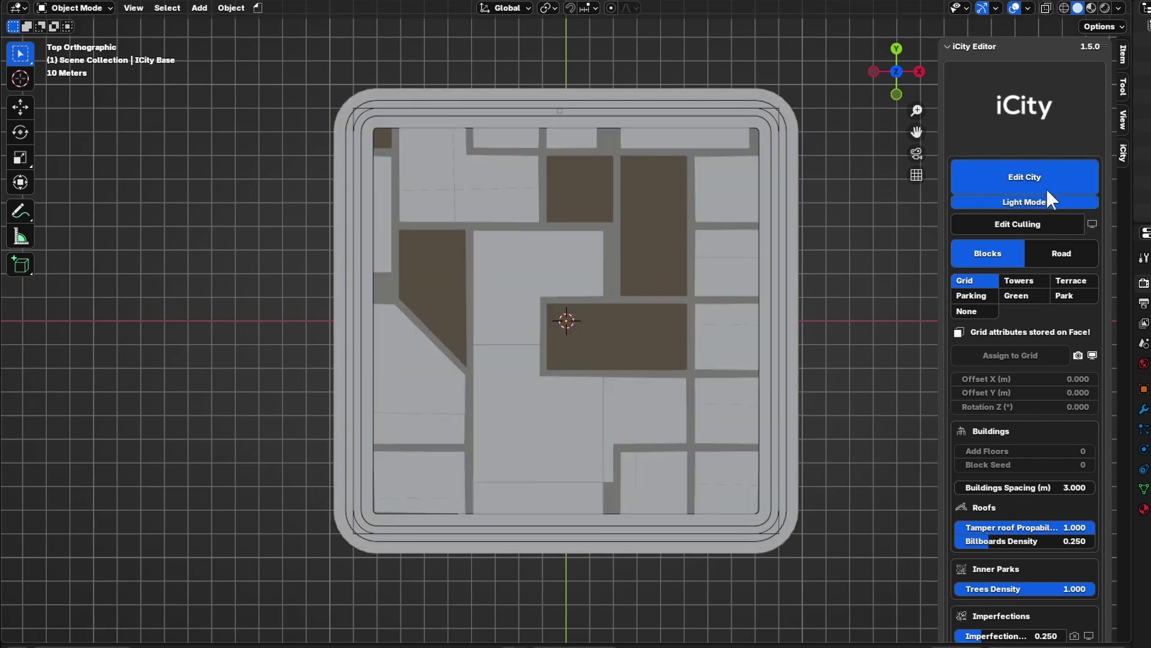
{"action": "scroll", "coordinate": [660, 431], "scroll_direction": "down", "scroll_amount": 4}
{"action": "key", "text": "2"}
{"action": "key", "text": "alt+a"}
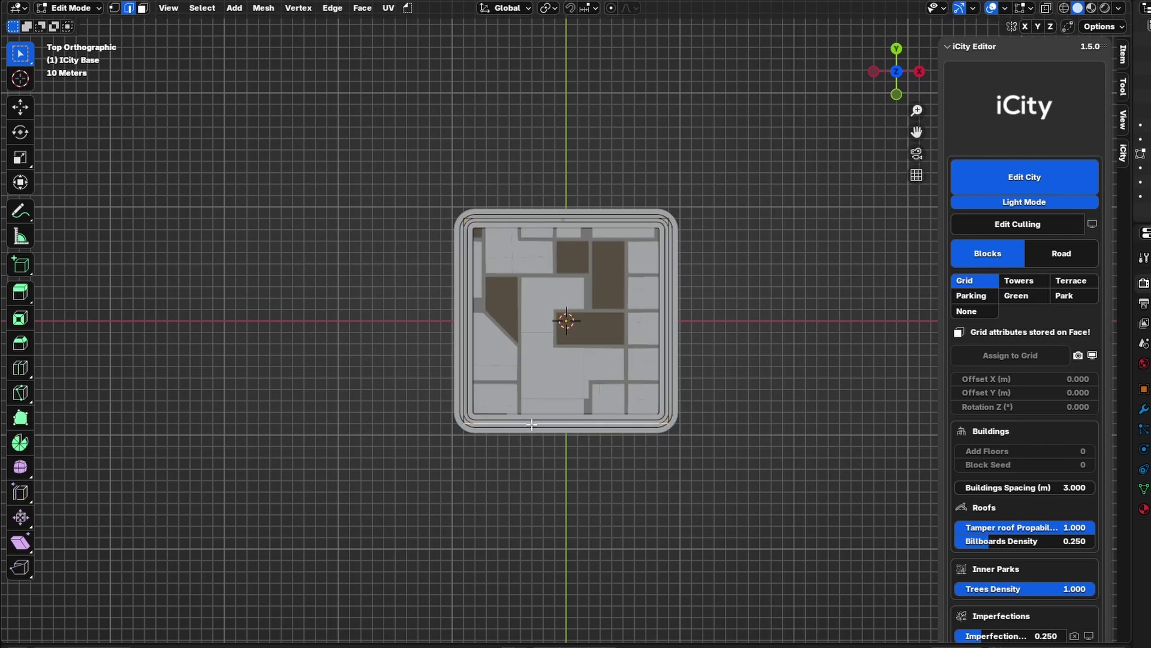
{"action": "key", "text": "x"}
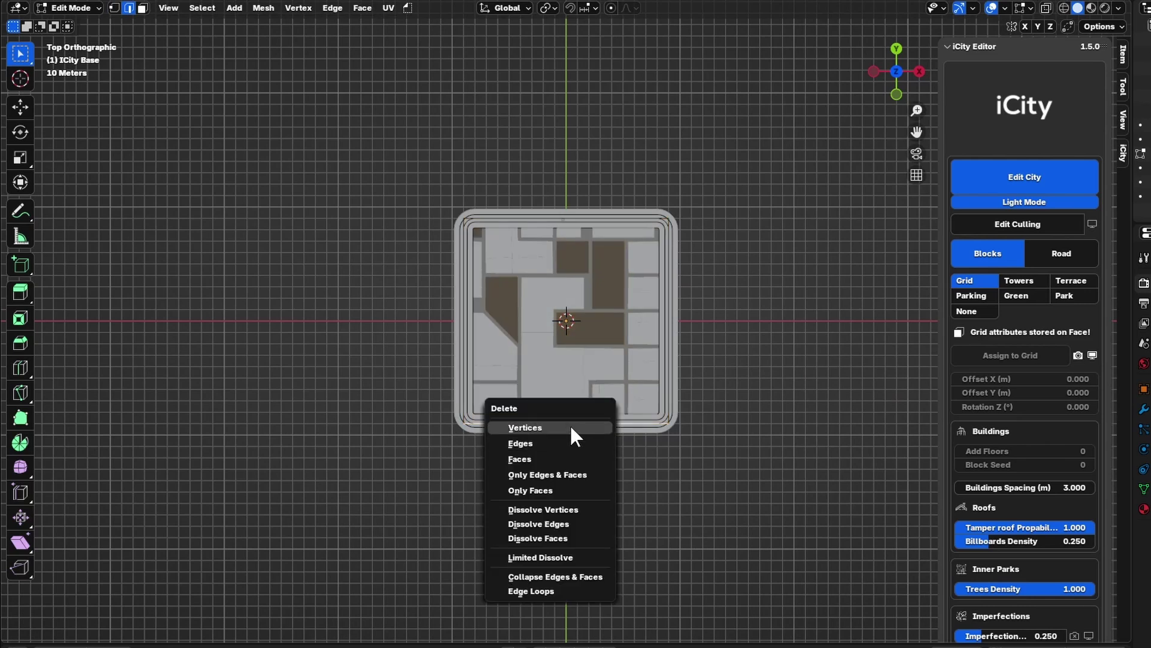
{"action": "left_click", "coordinate": [570, 427]}
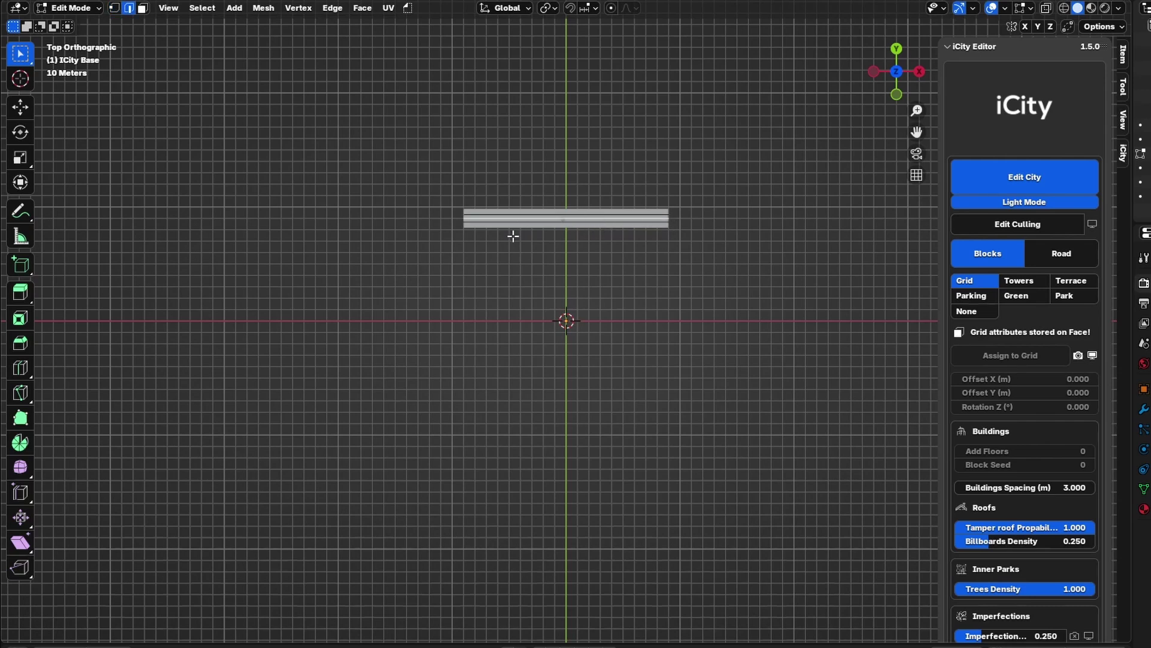
{"action": "key", "text": "Tab"}
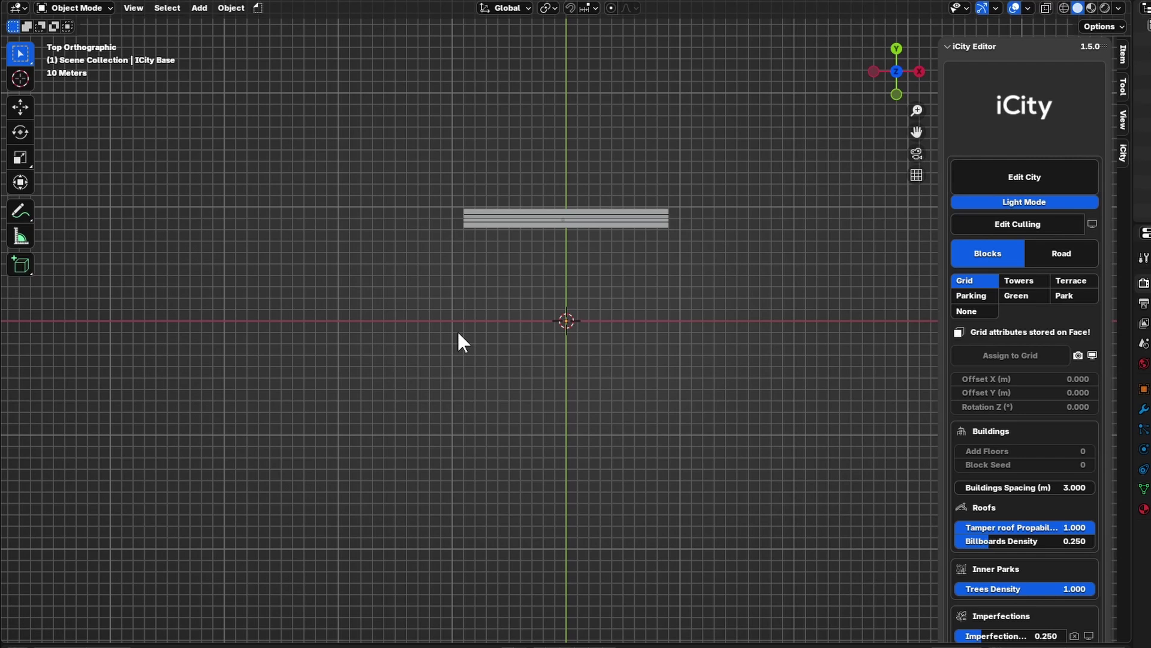
Import the aerial map screenshot as an image mesh plane and scale it up well beyond the remaining road
{"action": "key", "text": "shift+a"}
{"action": "mouse_move", "coordinate": [459, 504]}
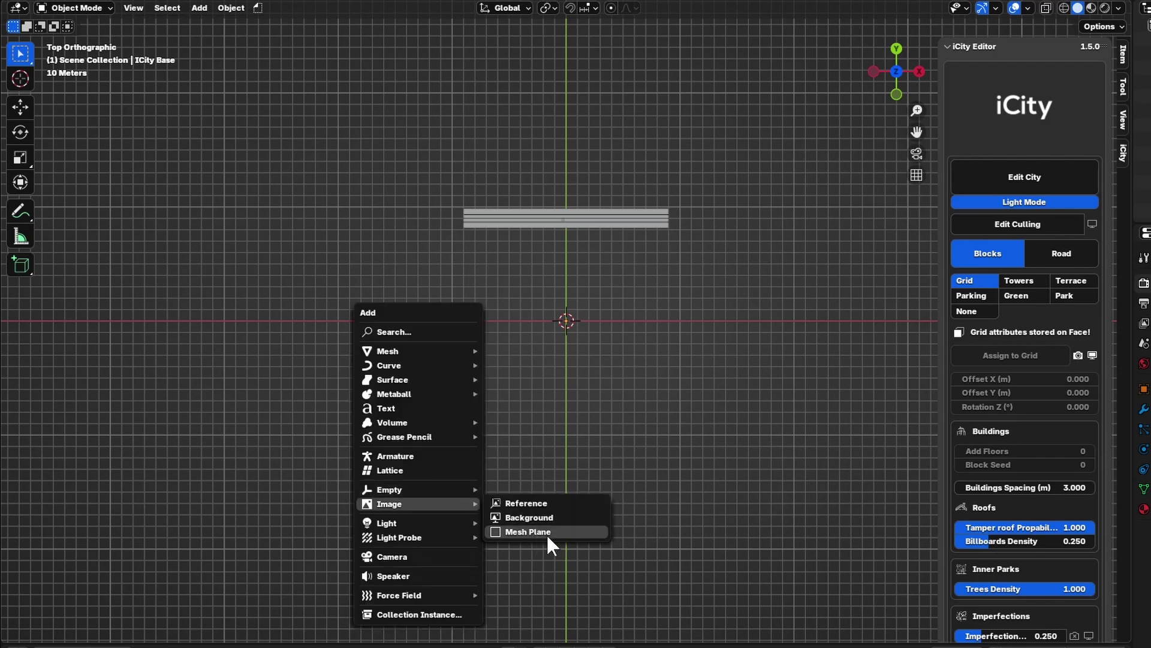
{"action": "left_click", "coordinate": [527, 532]}
{"action": "key", "text": "s"}
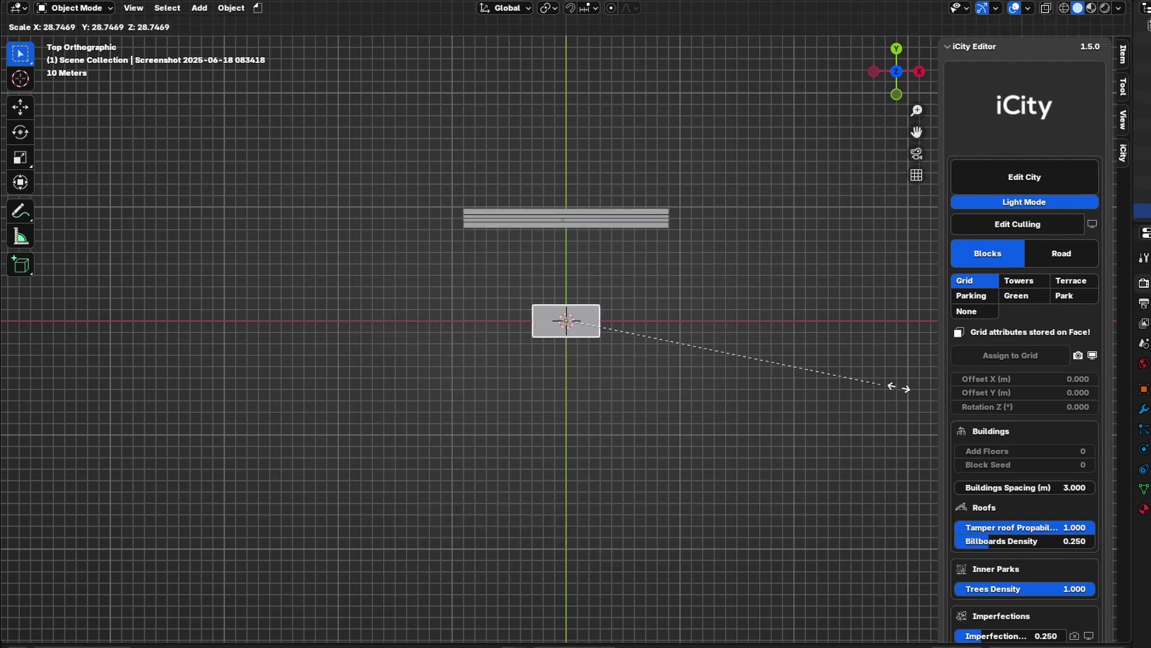
{"action": "left_click", "coordinate": [175, 425]}
{"action": "key", "text": "s"}
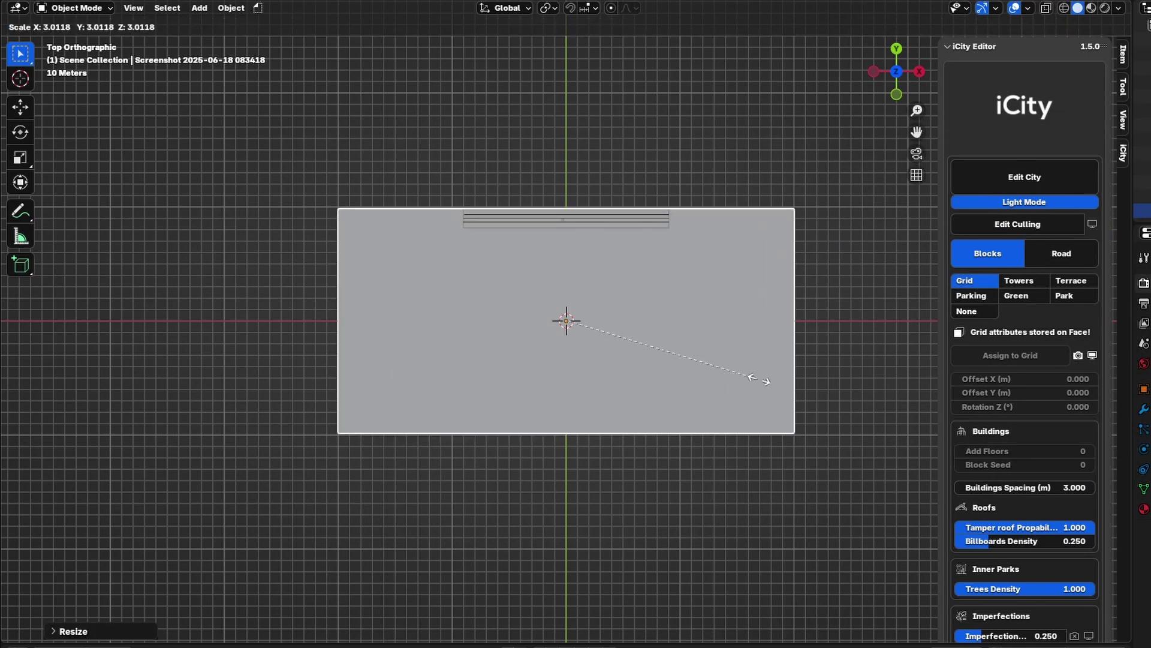
{"action": "left_click", "coordinate": [809, 380]}
Display the map's texture in the viewport and lower the plane slightly along Z beneath the road
{"action": "left_click", "coordinate": [1118, 7]}
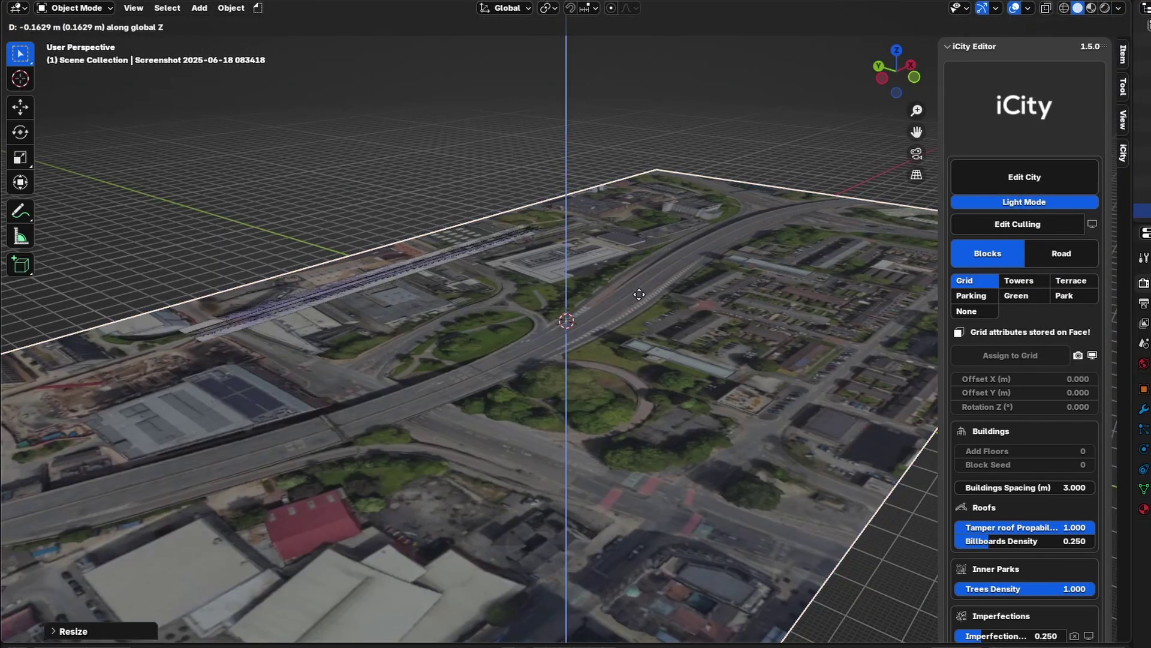
{"action": "left_click", "coordinate": [524, 268]}
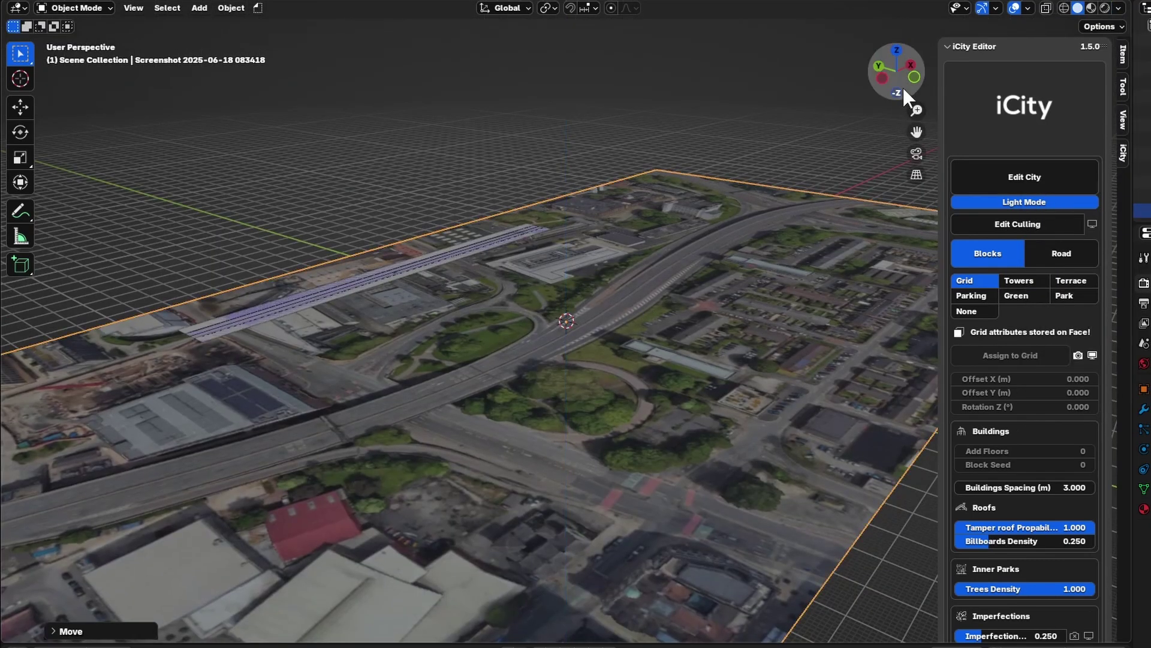
{"action": "left_click", "coordinate": [897, 51]}
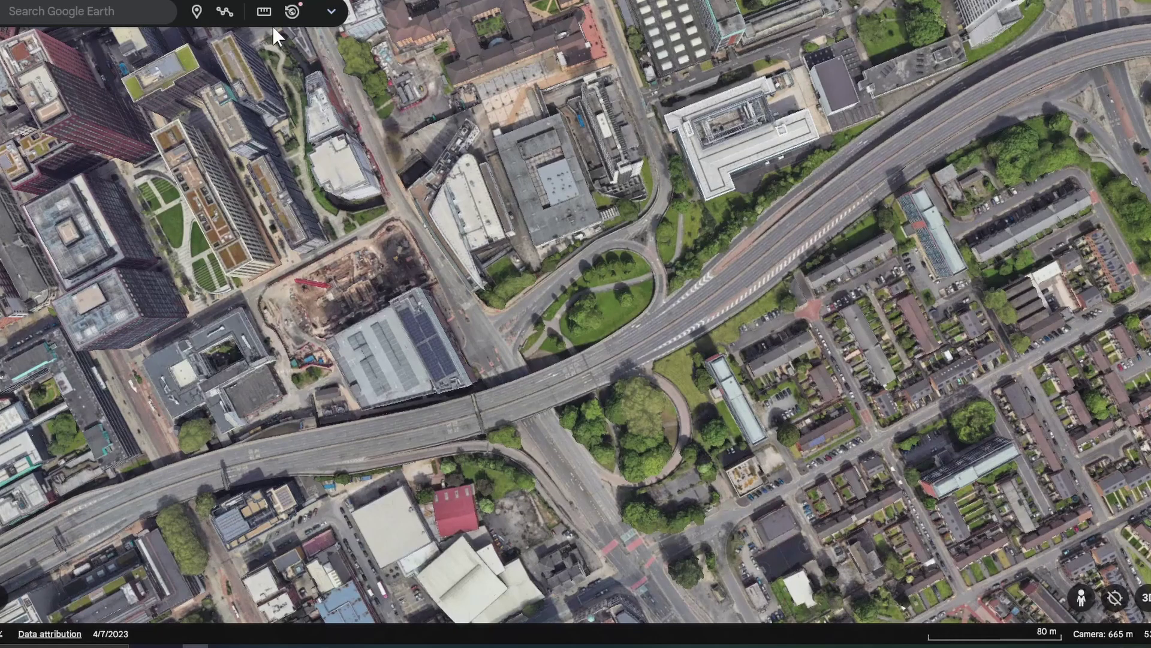
In Google Earth, measure the distance from the road corner above the construction site to the street junction among the terraced houses
{"action": "left_click", "coordinate": [264, 11]}
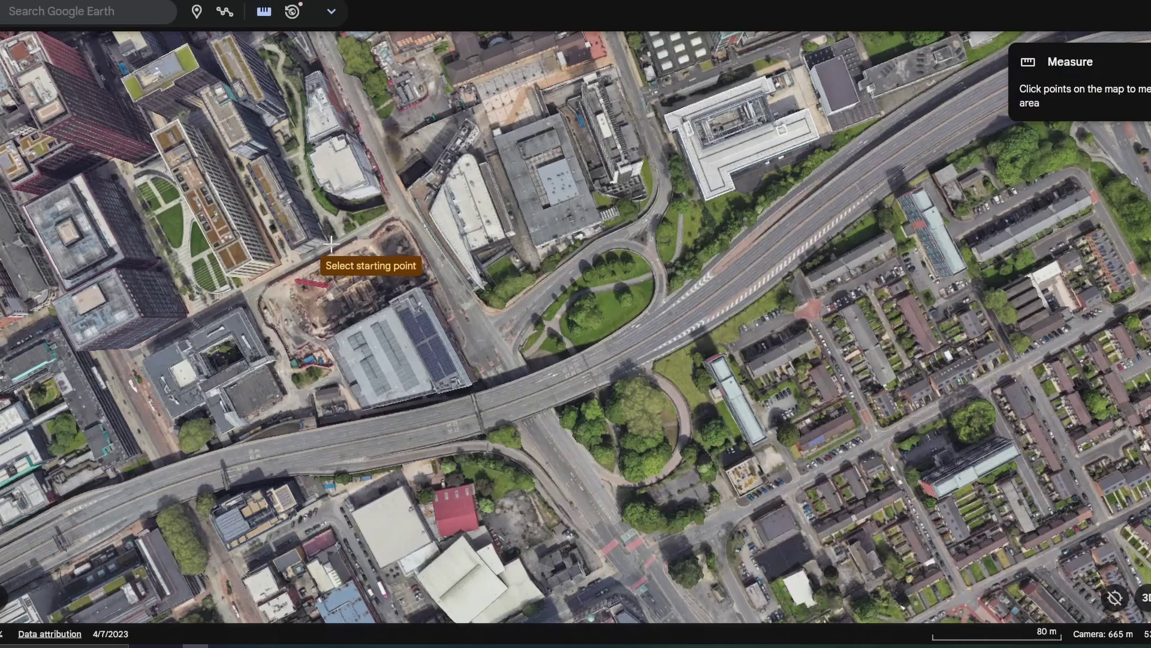
{"action": "left_click", "coordinate": [388, 211]}
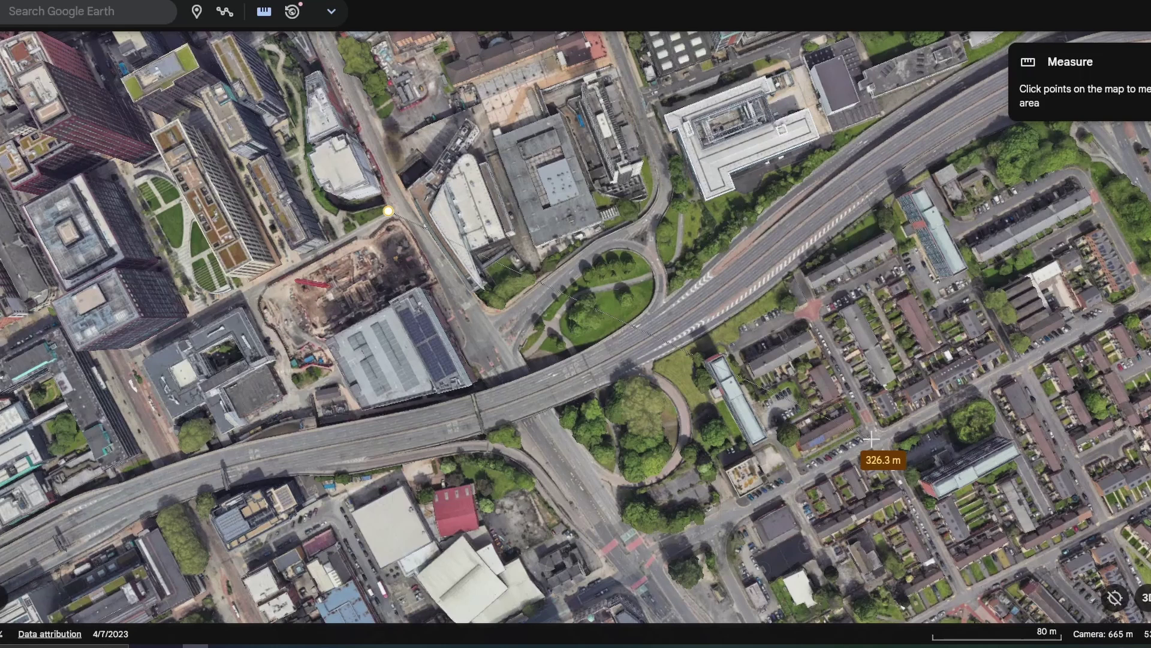
{"action": "left_click", "coordinate": [871, 438]}
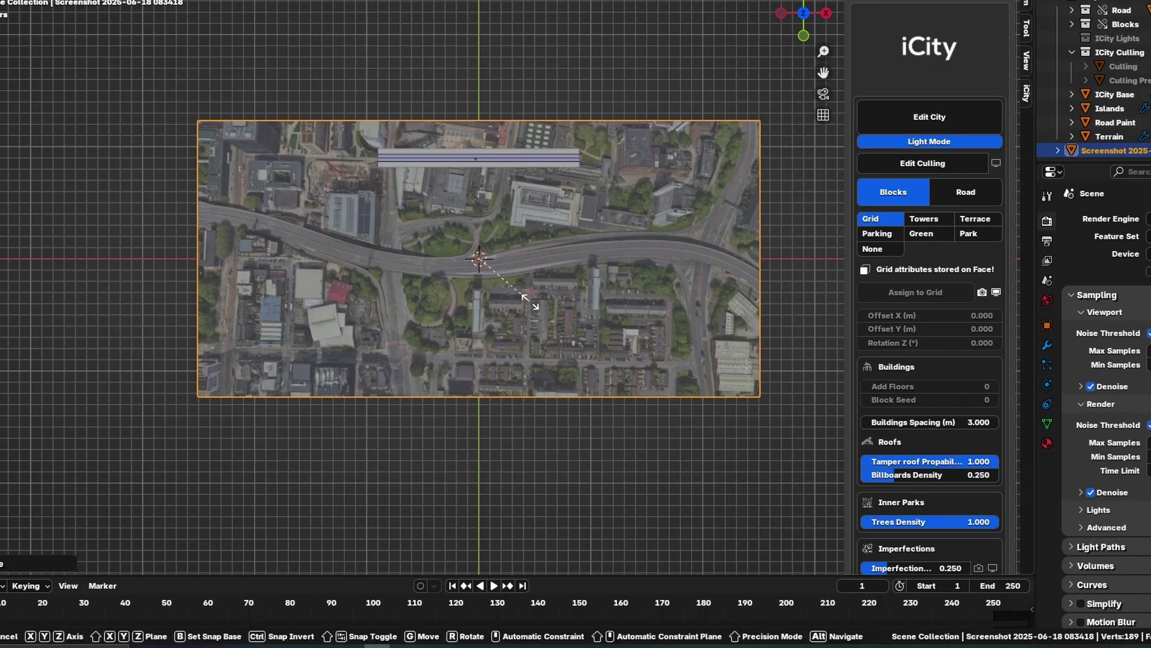
Back in Blender, scale the map plane until a ruler between the same two landmarks reads about 326.3 m, and delete the ruler
{"action": "scroll", "coordinate": [604, 331], "scroll_direction": "up", "scroll_amount": 6}
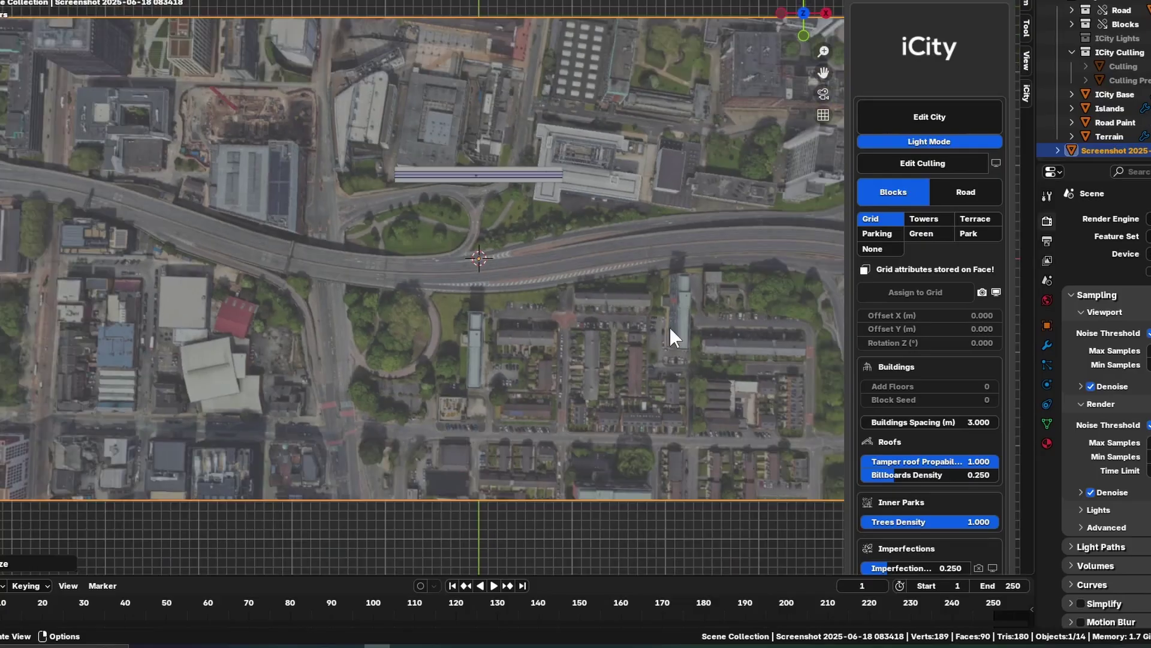
{"action": "left_click_drag", "start_coordinate": [322, 77], "coordinate": [515, 418]}
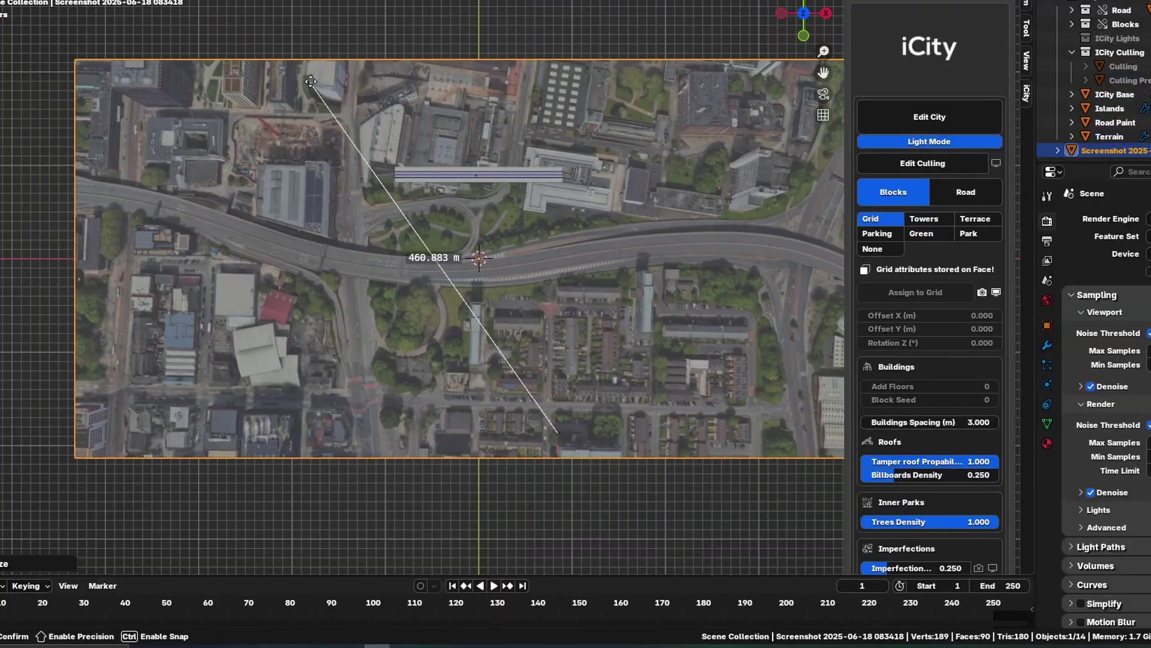
{"action": "key", "text": "s"}
{"action": "left_click", "coordinate": [586, 431]}
{"action": "left_click_drag", "start_coordinate": [360, 136], "coordinate": [360, 134]}
{"action": "left_click_drag", "start_coordinate": [445, 194], "coordinate": [444, 194]}
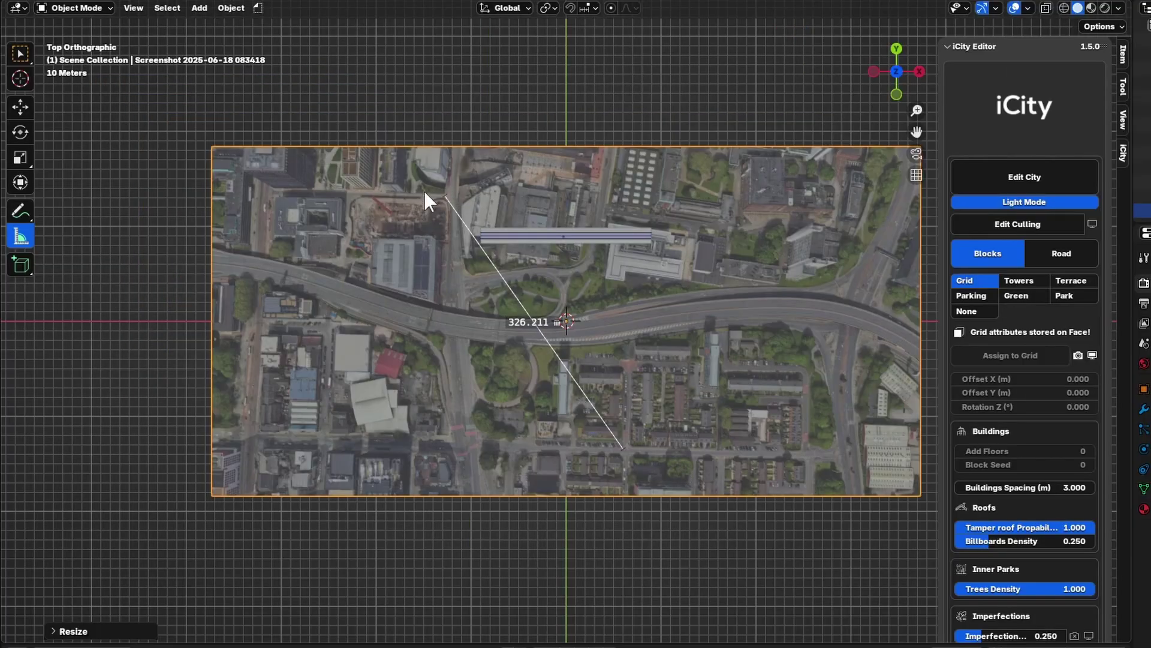
{"action": "key", "text": "Delete"}
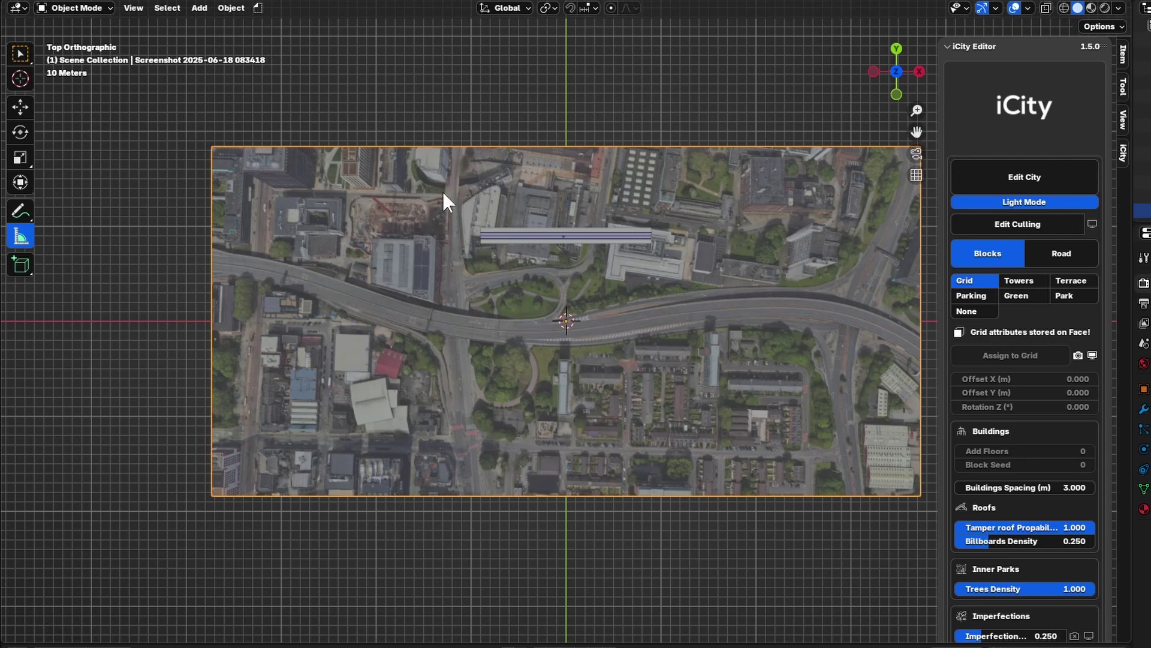
Edit the city again and move the road's two end vertices onto the overpass at the map's eastern end
{"action": "left_click", "coordinate": [19, 54]}
{"action": "left_click", "coordinate": [1037, 181]}
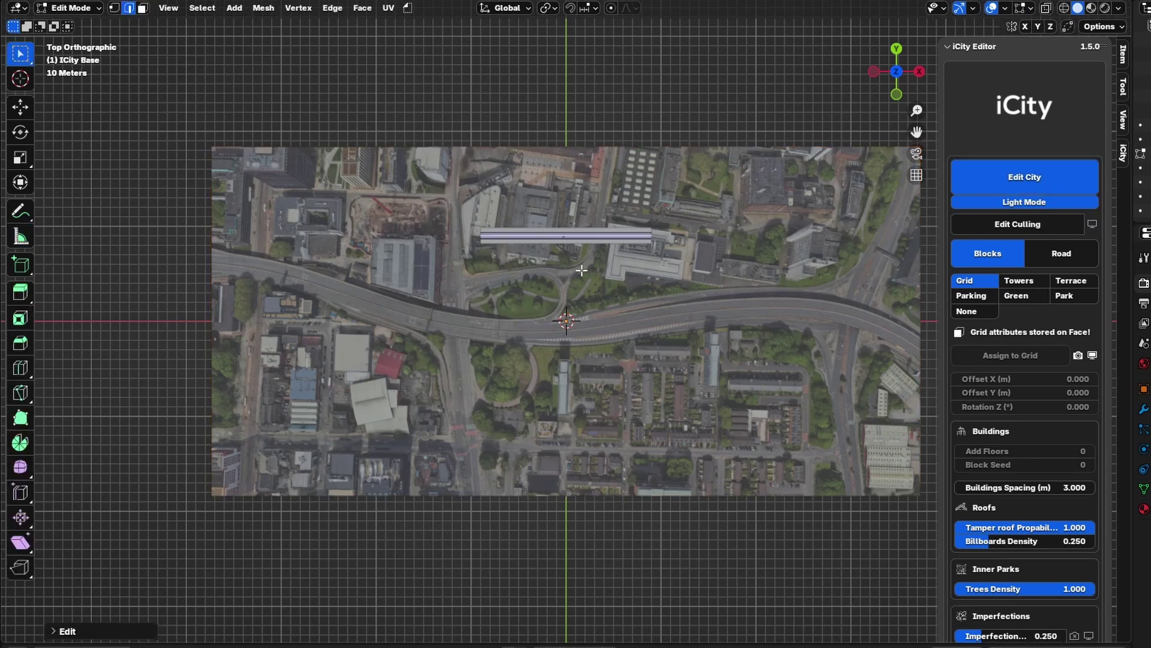
{"action": "key", "text": "1"}
{"action": "middle_click_drag", "start_coordinate": [630, 243], "coordinate": [456, 201], "text": "shift"}
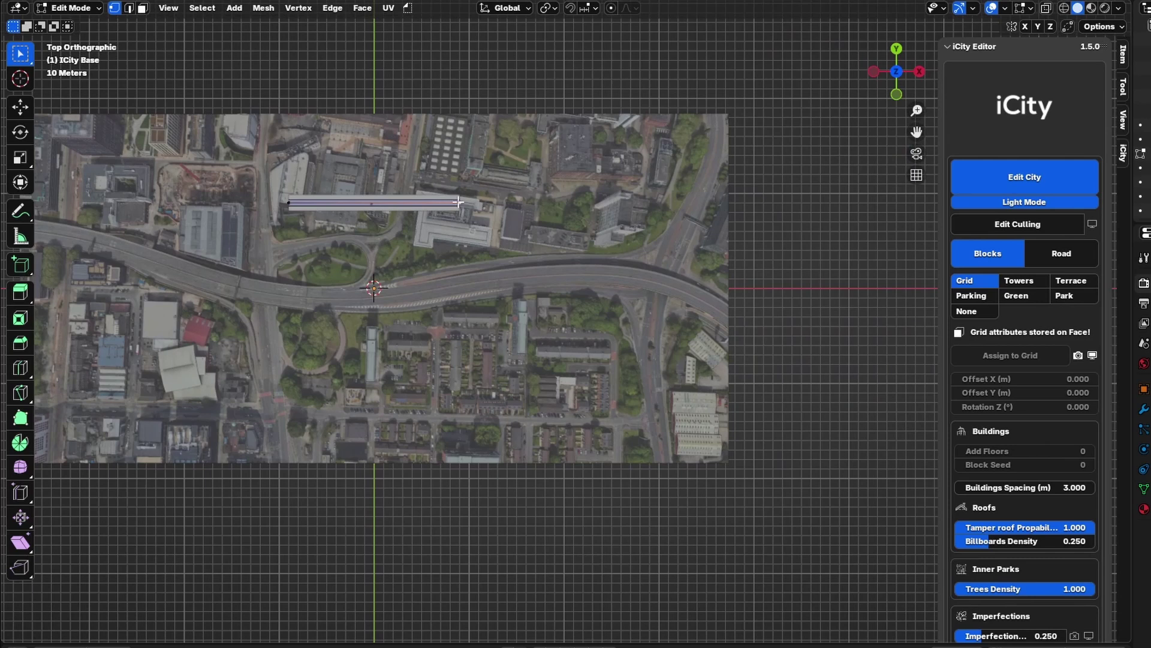
{"action": "key", "text": "g"}
{"action": "left_click", "coordinate": [726, 317]}
{"action": "left_click", "coordinate": [288, 205]}
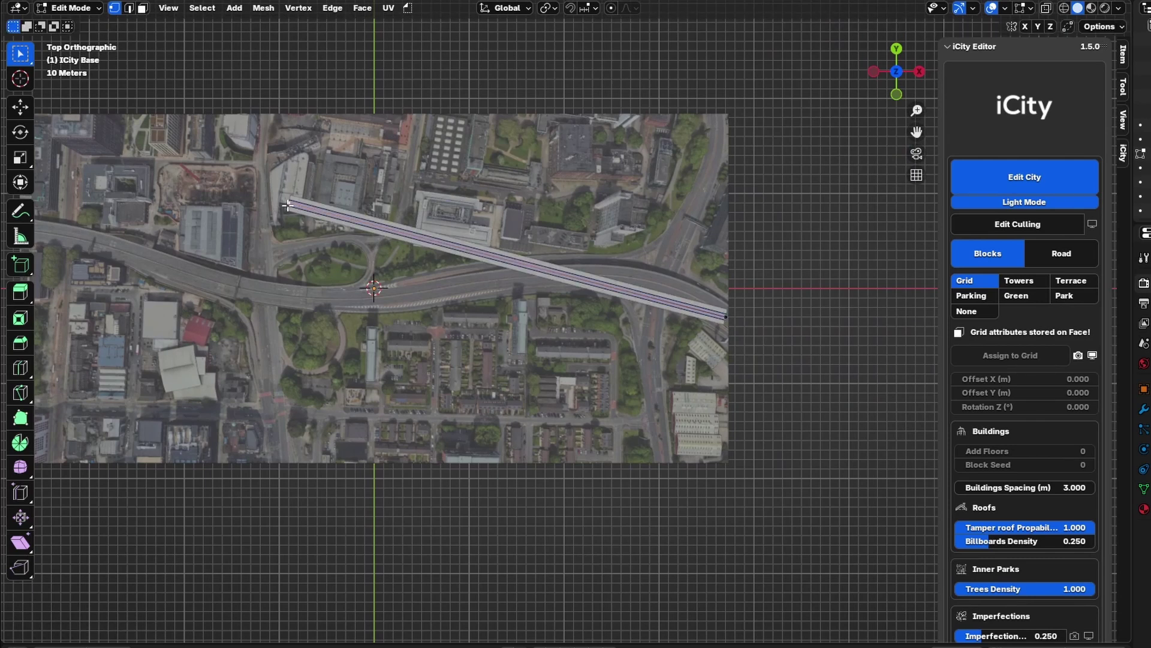
{"action": "key", "text": "g"}
{"action": "left_click", "coordinate": [653, 279]}
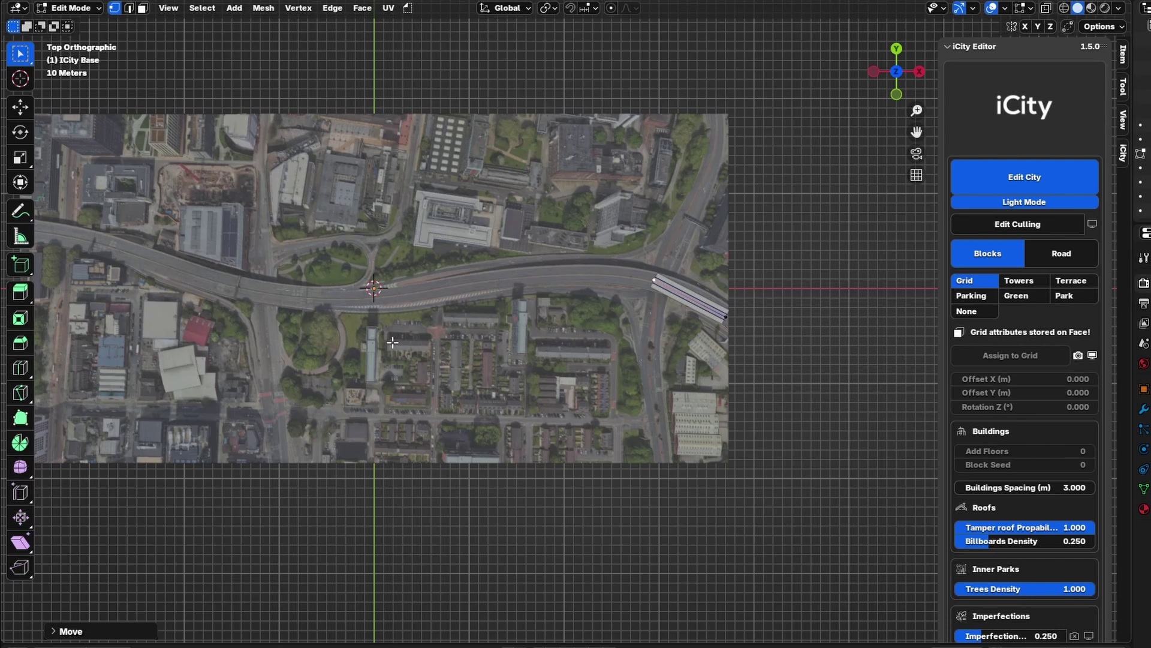
Bring up the Highway road options and examine the lane, barrier, island, interchange and shoulder settings
{"action": "middle_click_drag", "start_coordinate": [393, 342], "coordinate": [559, 331], "text": "shift"}
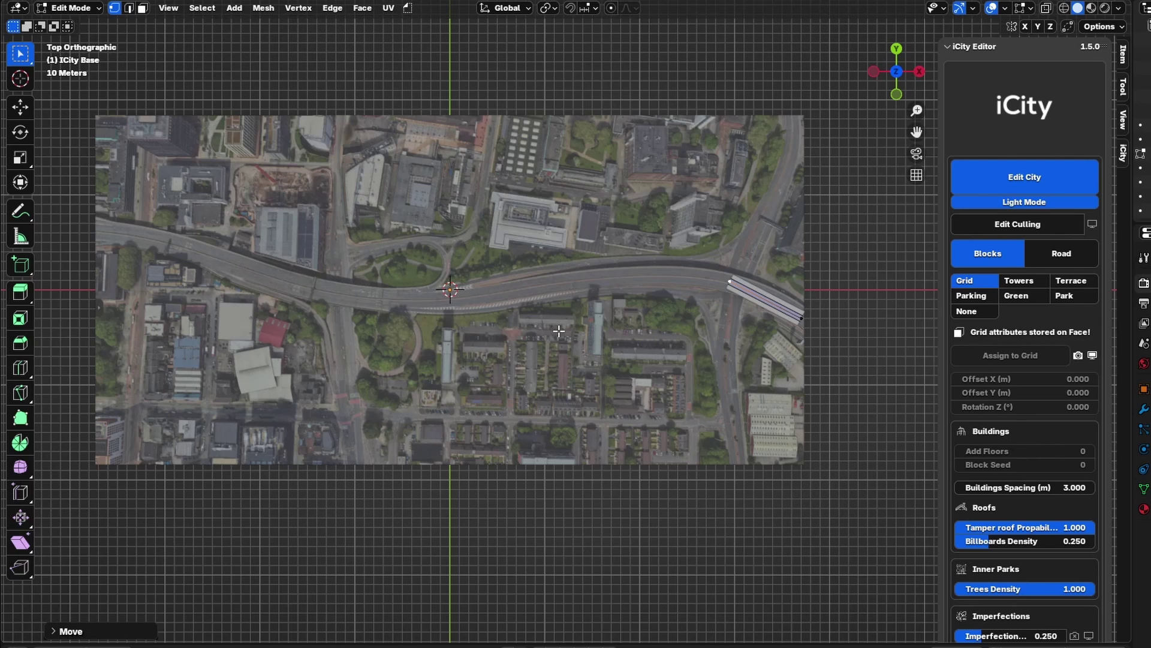
{"action": "left_click", "coordinate": [1075, 250]}
{"action": "left_click", "coordinate": [1059, 301]}
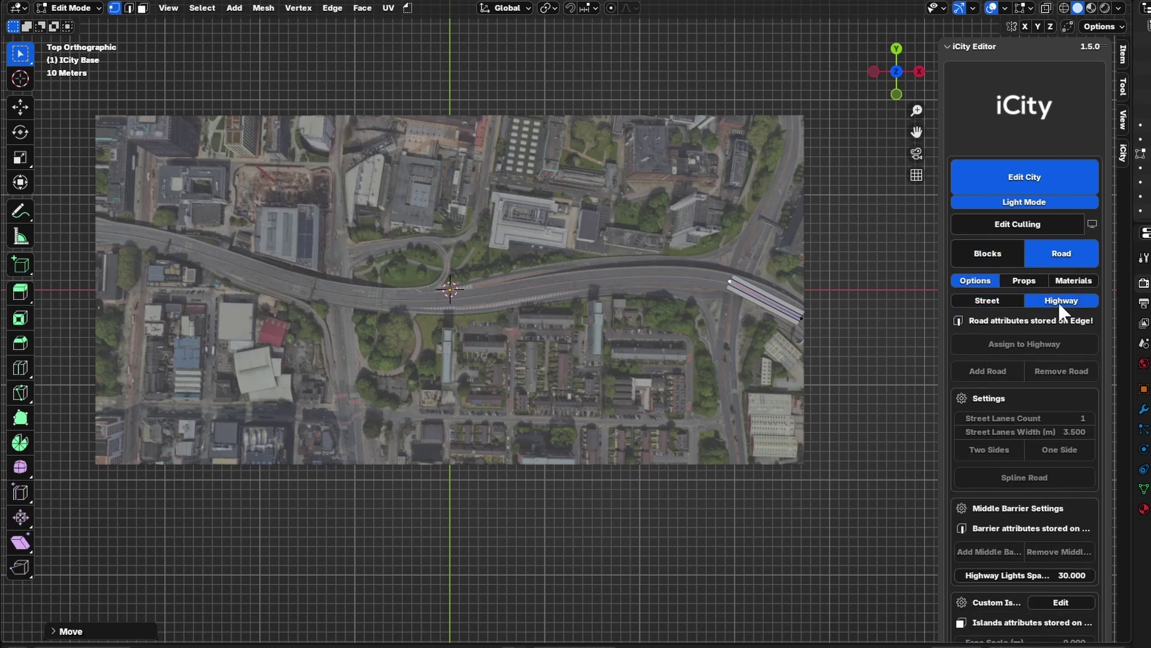
{"action": "scroll", "coordinate": [1059, 302], "scroll_direction": "down", "scroll_amount": 8}
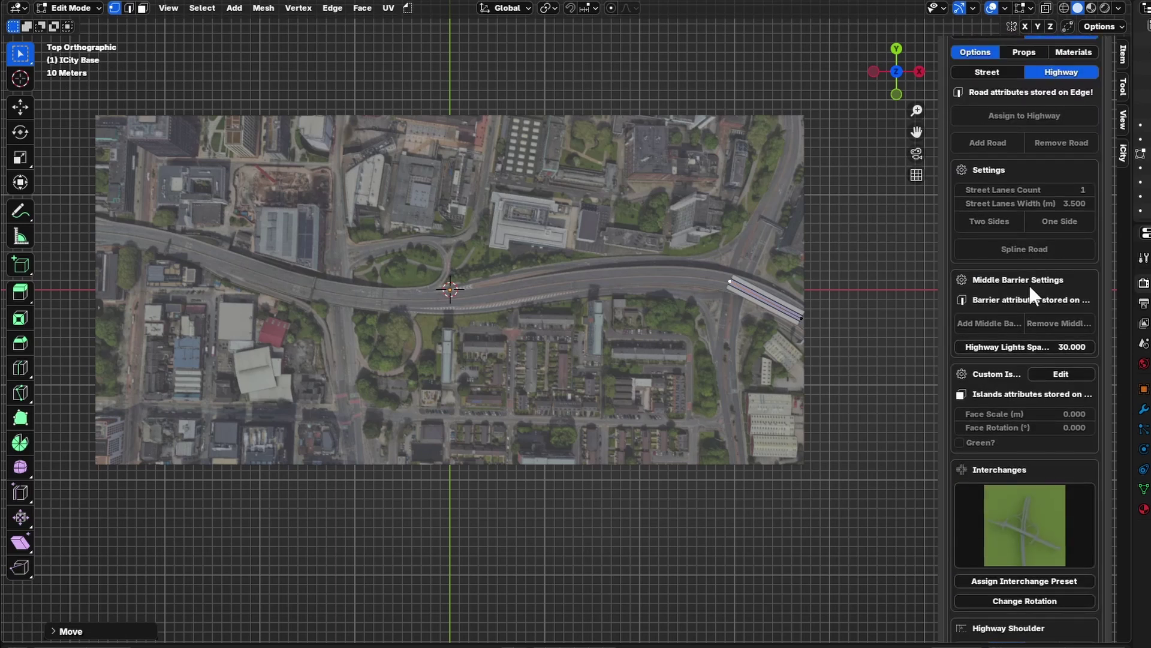
{"action": "scroll", "coordinate": [1037, 334], "scroll_direction": "down", "scroll_amount": 4}
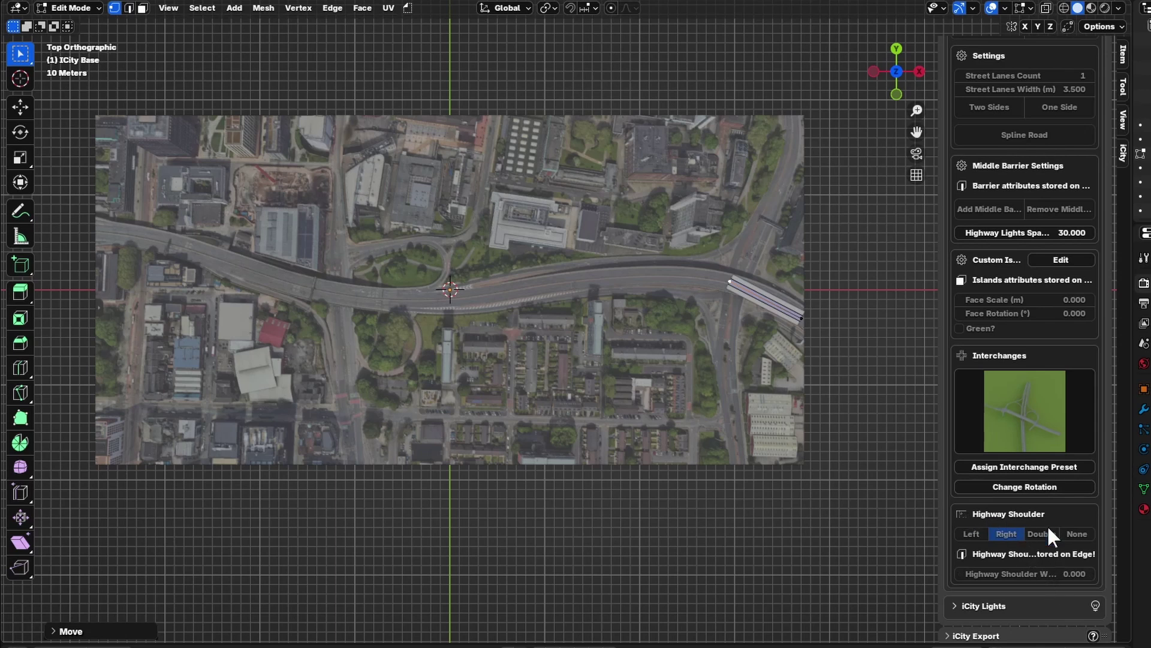
{"action": "scroll", "coordinate": [1050, 527], "scroll_direction": "up", "scroll_amount": 5}
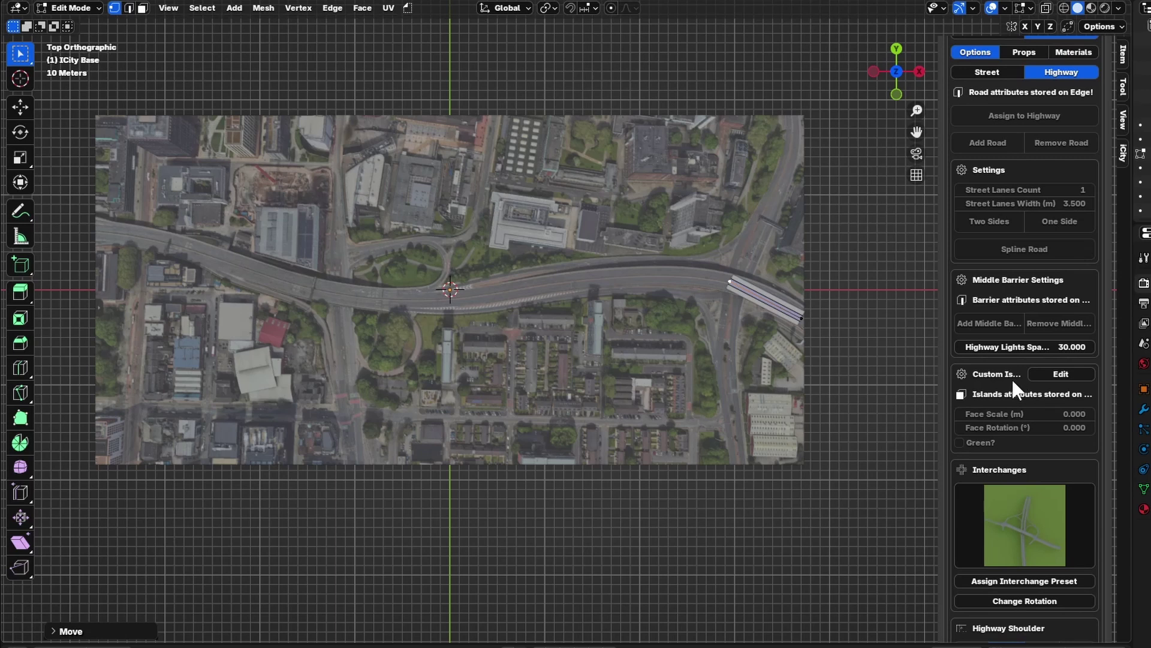
{"action": "scroll", "coordinate": [1031, 408], "scroll_direction": "up", "scroll_amount": 5}
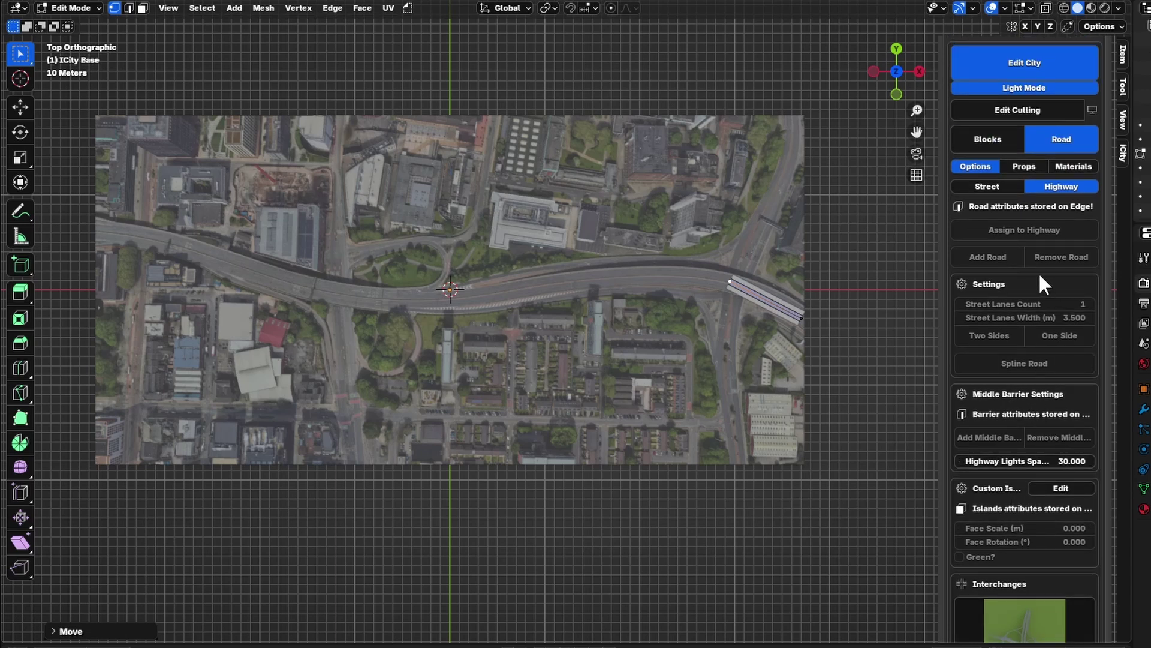
Adjust the road's eastern end and extrude its other end in segments along the overpass to the map's western edge
{"action": "key", "text": "g"}
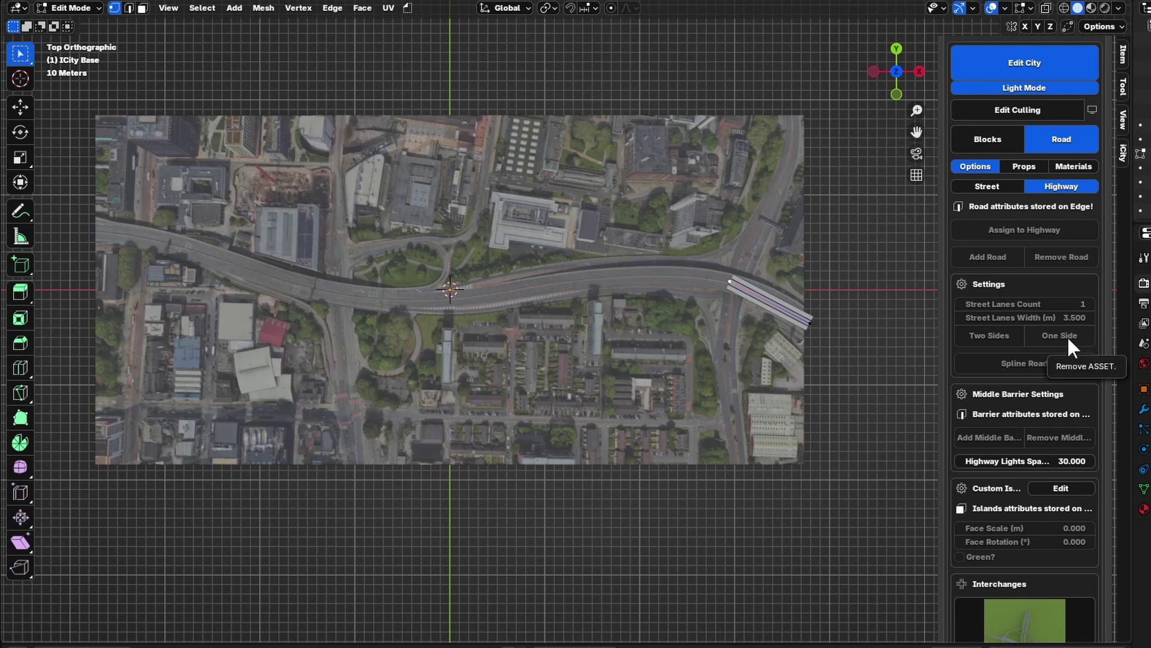
{"action": "right_click", "coordinate": [643, 278], "text": "ctrl"}
{"action": "right_click", "coordinate": [543, 286], "text": "ctrl"}
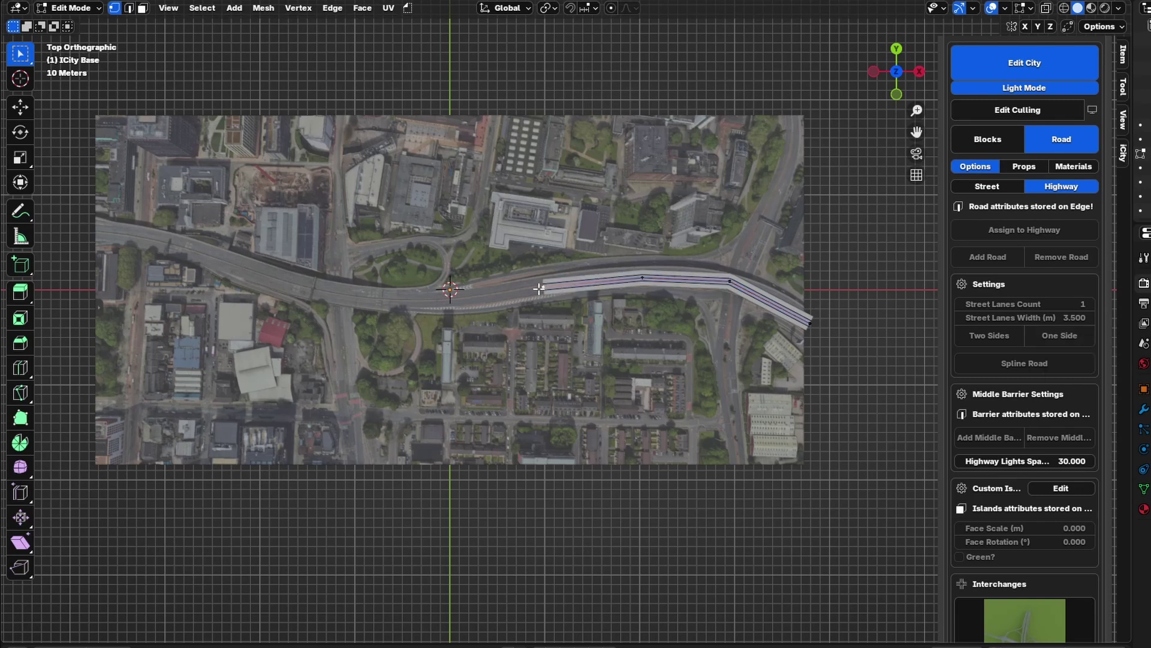
{"action": "right_click", "coordinate": [454, 298], "text": "ctrl"}
{"action": "right_click", "coordinate": [397, 299], "text": "ctrl"}
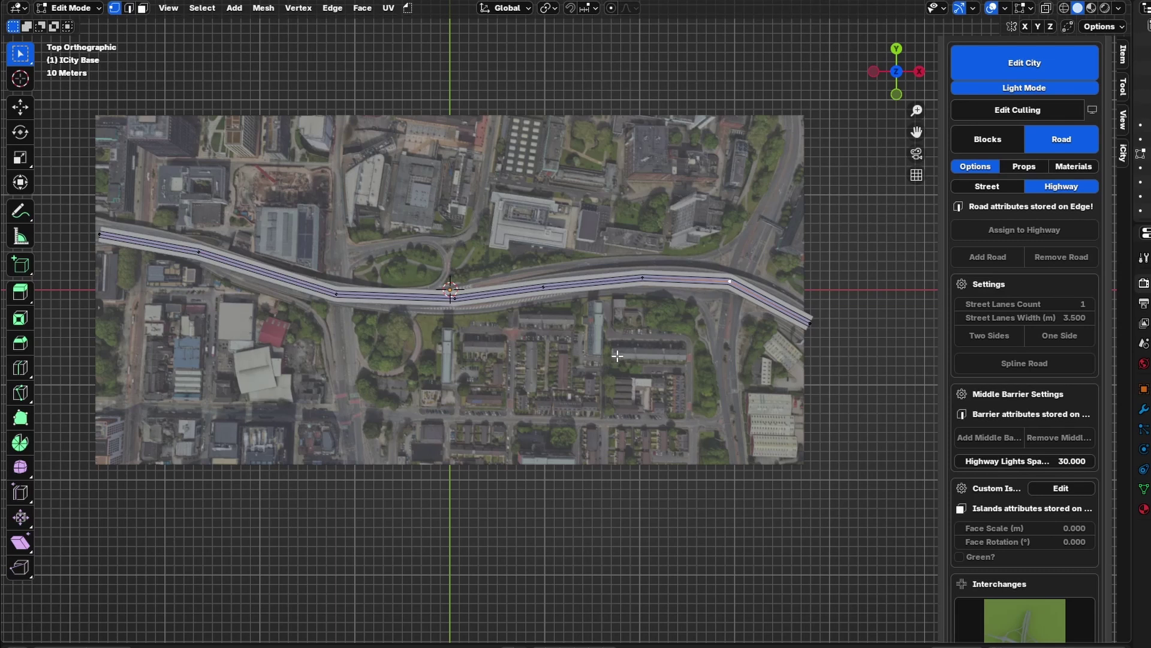
Try to bevel the road's inner vertices with an offset of about 21.3 m and 4 segments
{"action": "left_click_drag", "start_coordinate": [165, 198], "coordinate": [748, 352]}
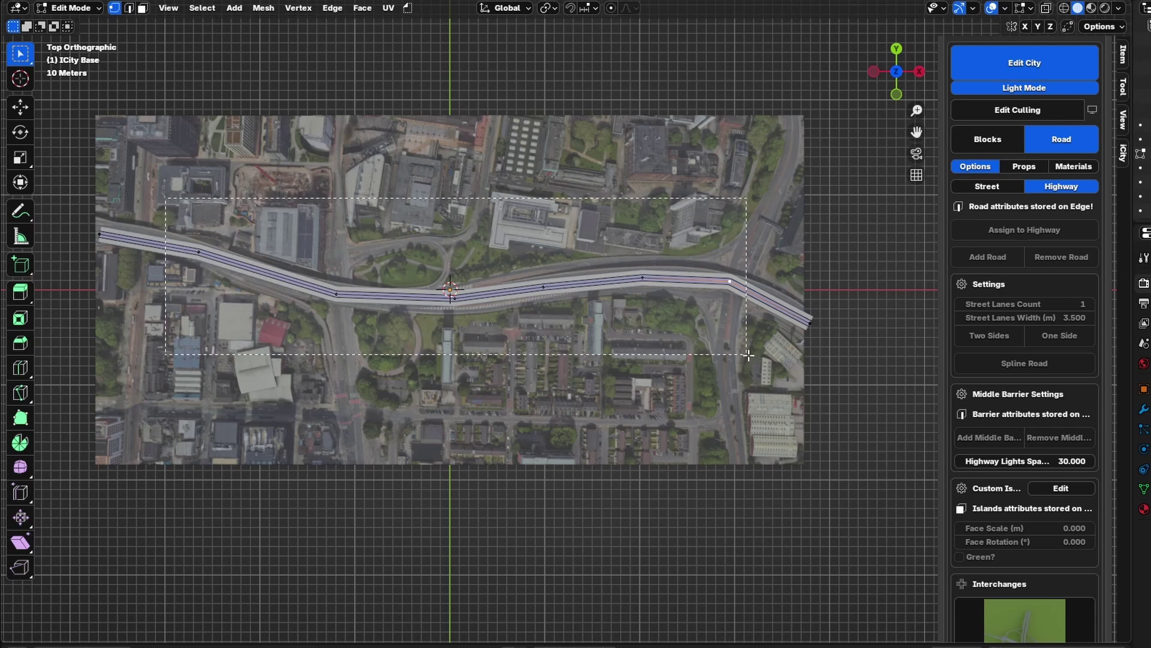
{"action": "key", "text": "ctrl+shift+b"}
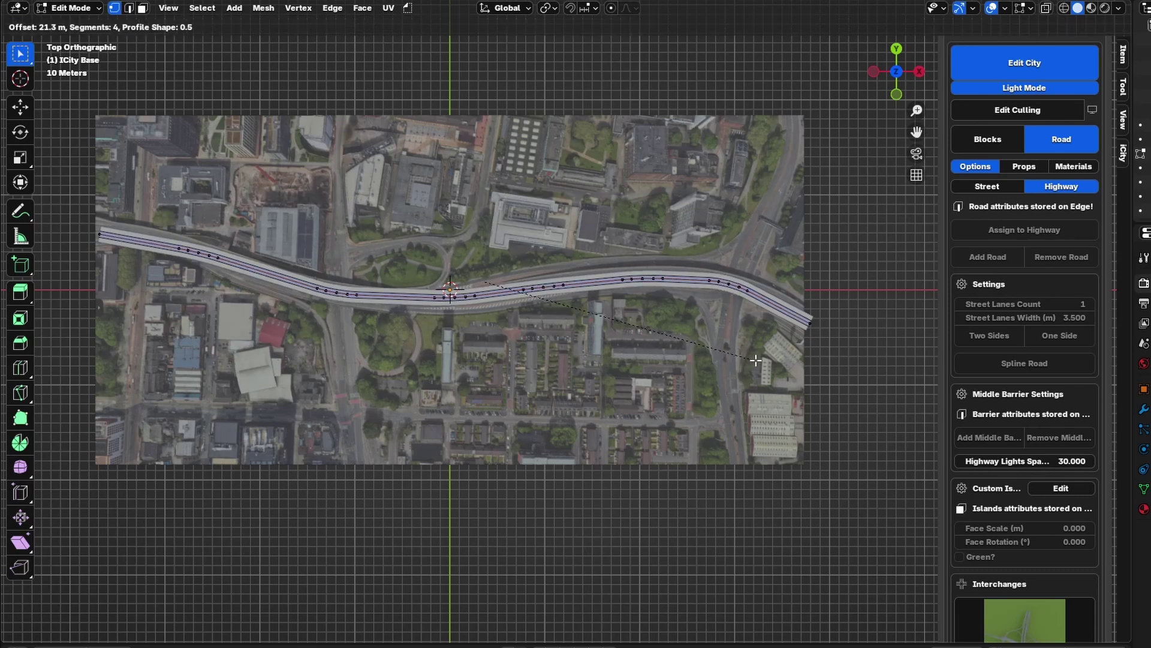
{"action": "left_click", "coordinate": [757, 361]}
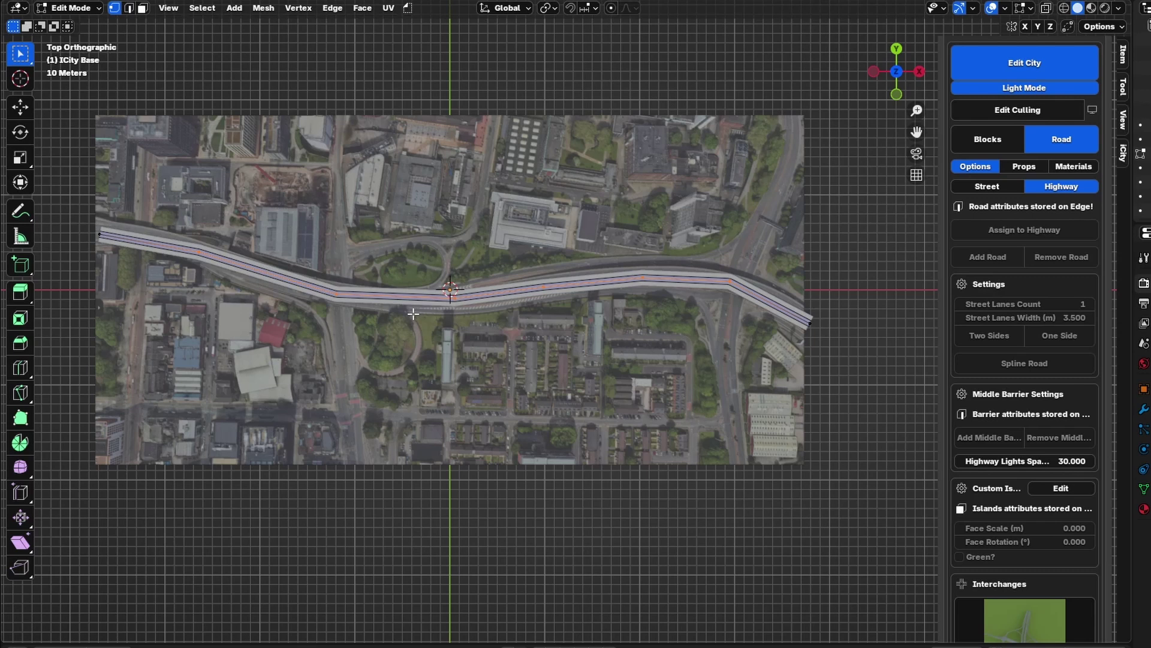
Select all edges of the traced overpass road, assign them to Highway, and set the lane count to 3
{"action": "key", "text": "2"}
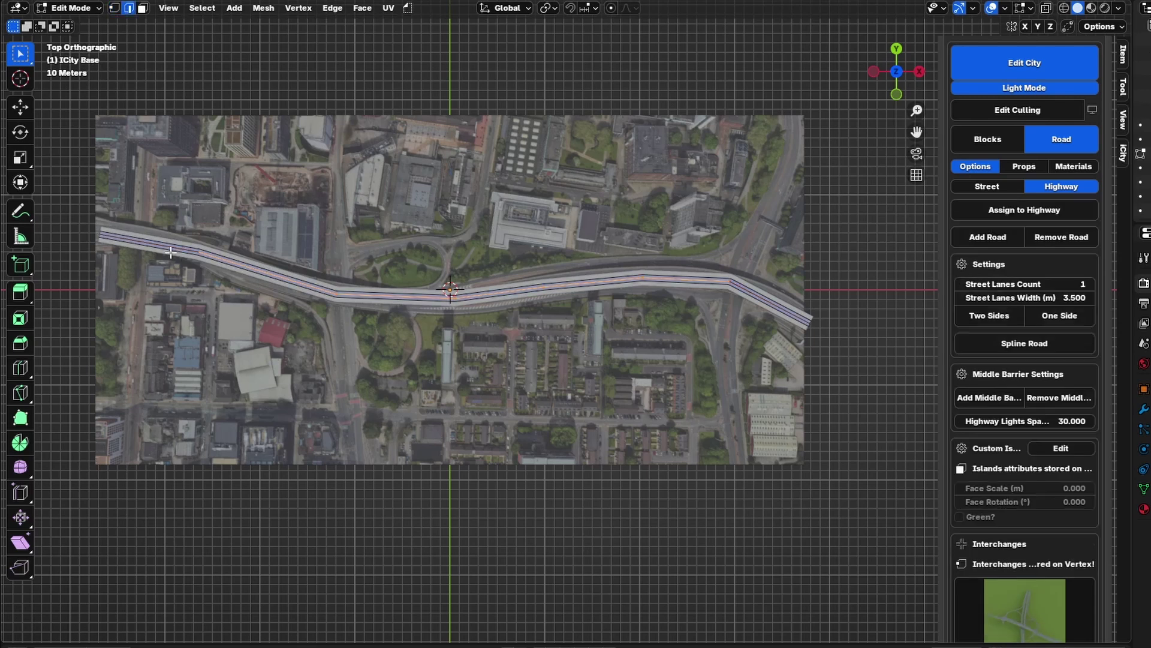
{"action": "left_click", "coordinate": [120, 243]}
{"action": "left_click", "coordinate": [782, 310], "text": "ctrl"}
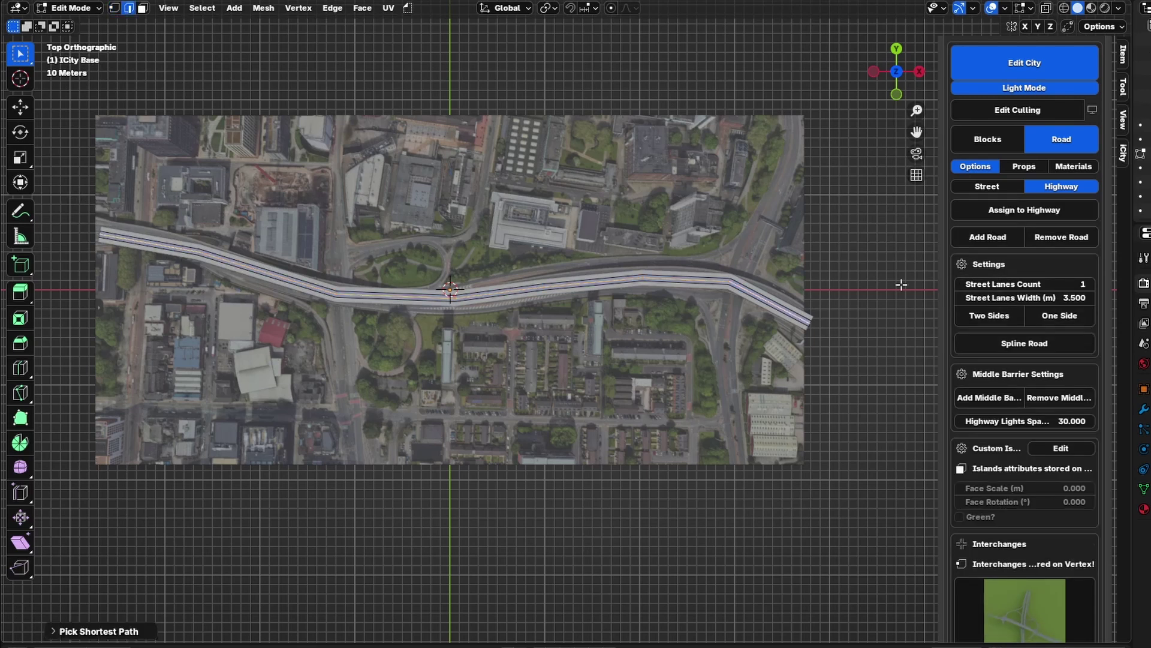
{"action": "left_click", "coordinate": [1047, 209]}
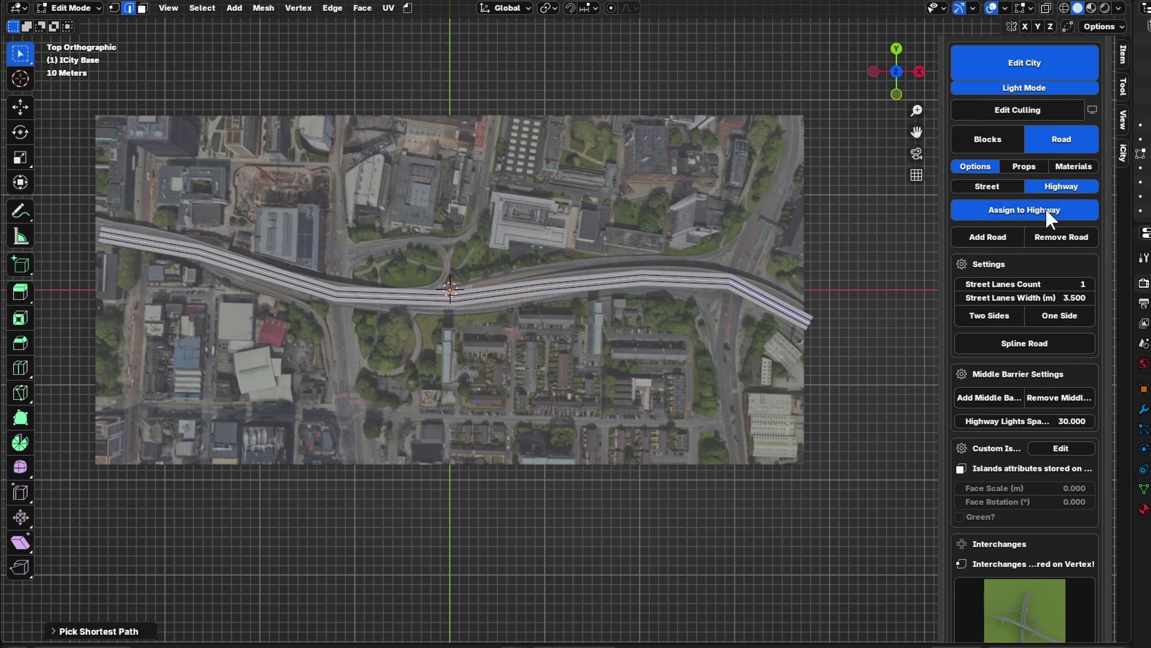
{"action": "left_click", "coordinate": [1090, 284]}
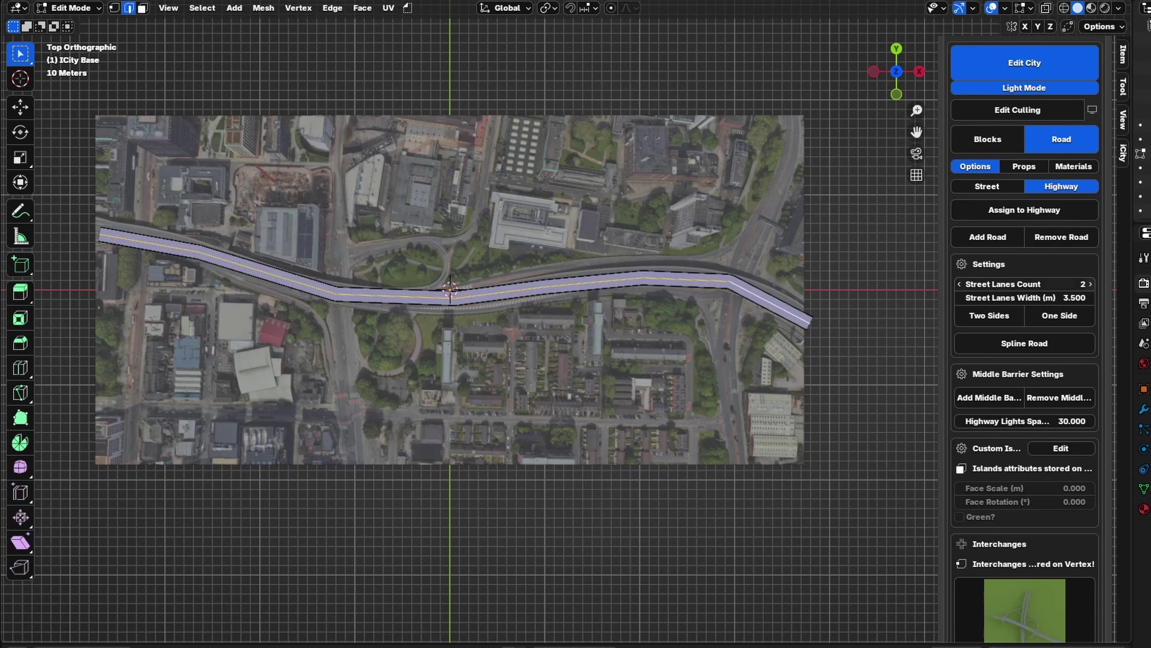
{"action": "left_click", "coordinate": [1090, 284]}
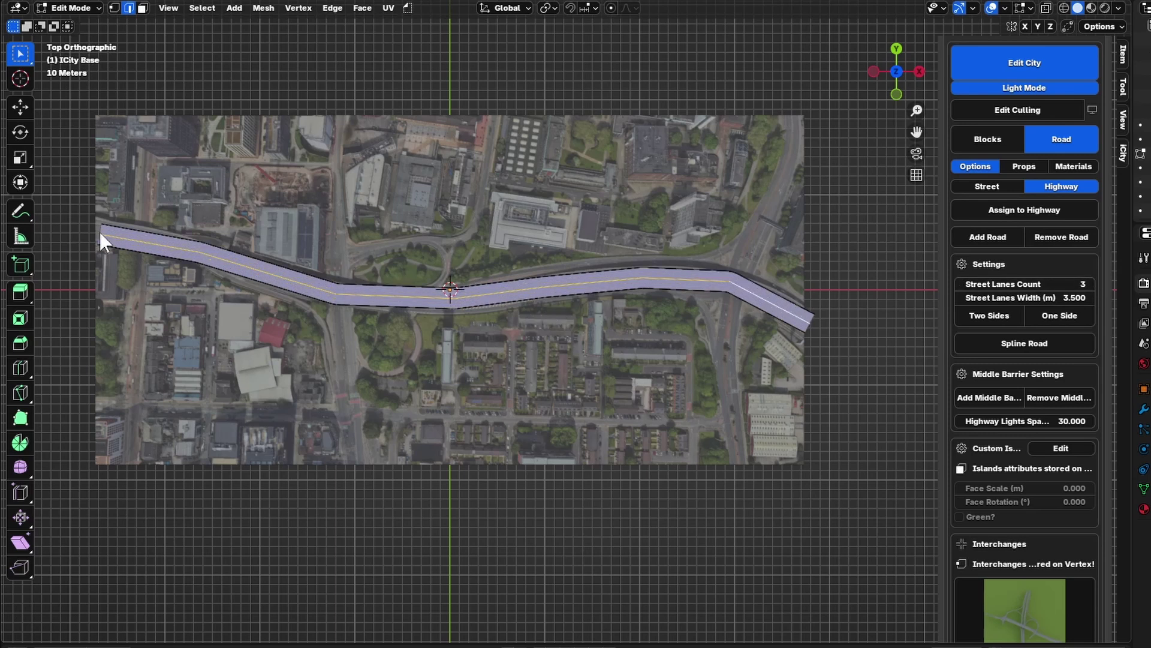
Duplicate the highway's eastern end vertex to the map's southern edge and extrude a street north from it along the crossing road
{"action": "key", "text": "1"}
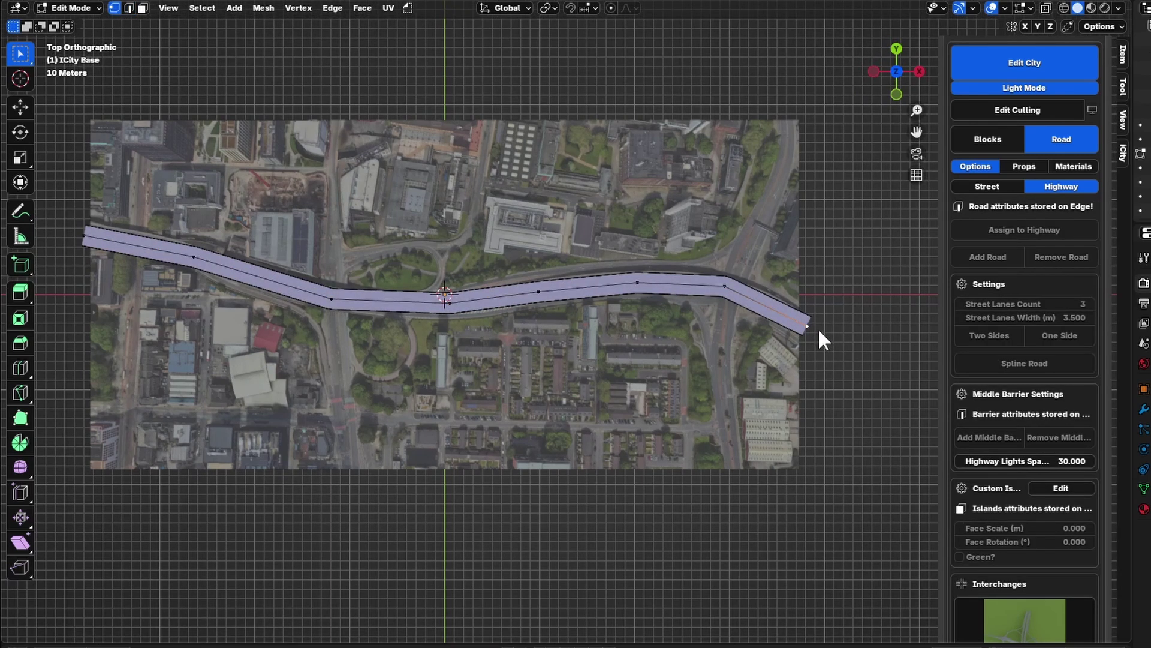
{"action": "key", "text": "g"}
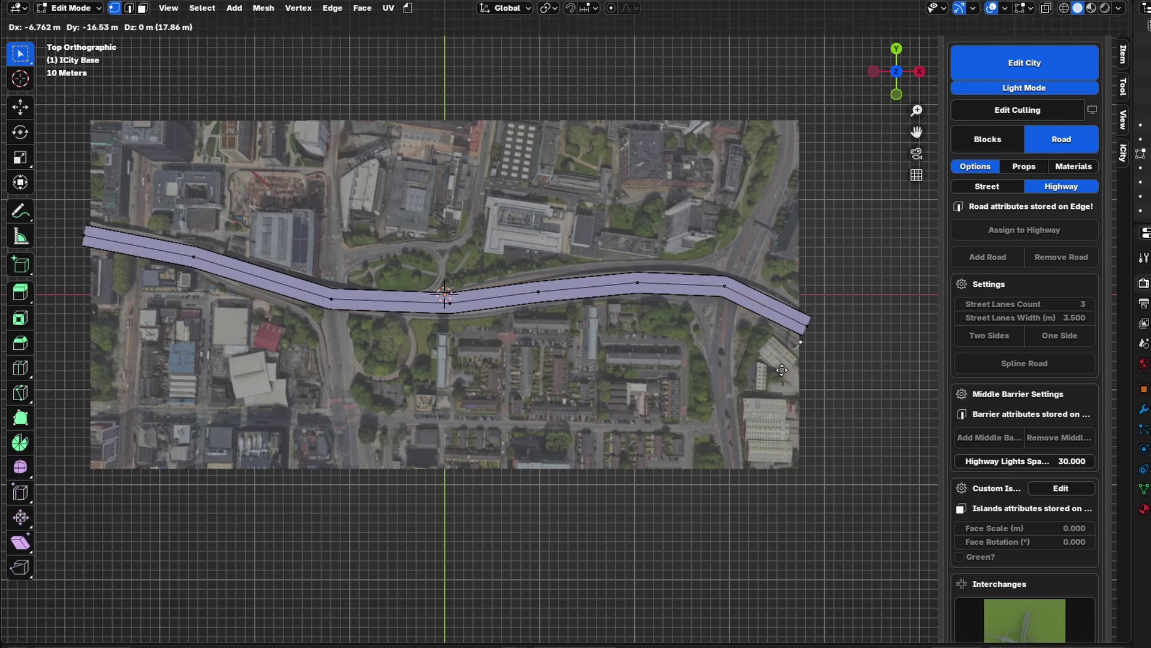
{"action": "left_click", "coordinate": [735, 467]}
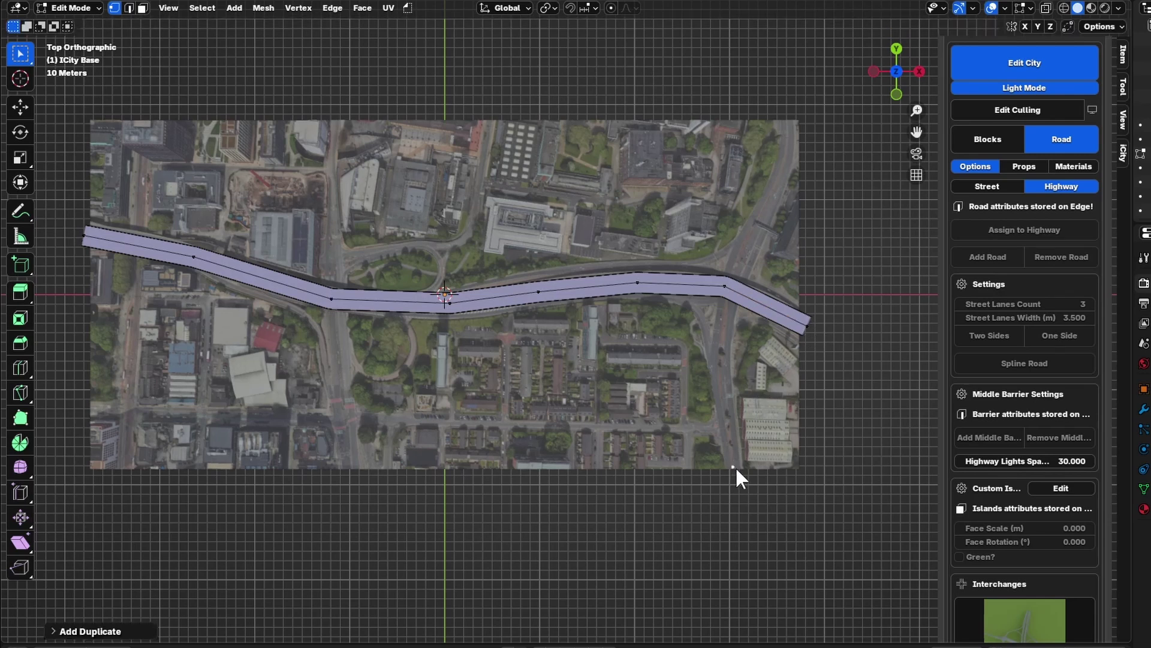
{"action": "right_click", "coordinate": [724, 410], "text": "ctrl"}
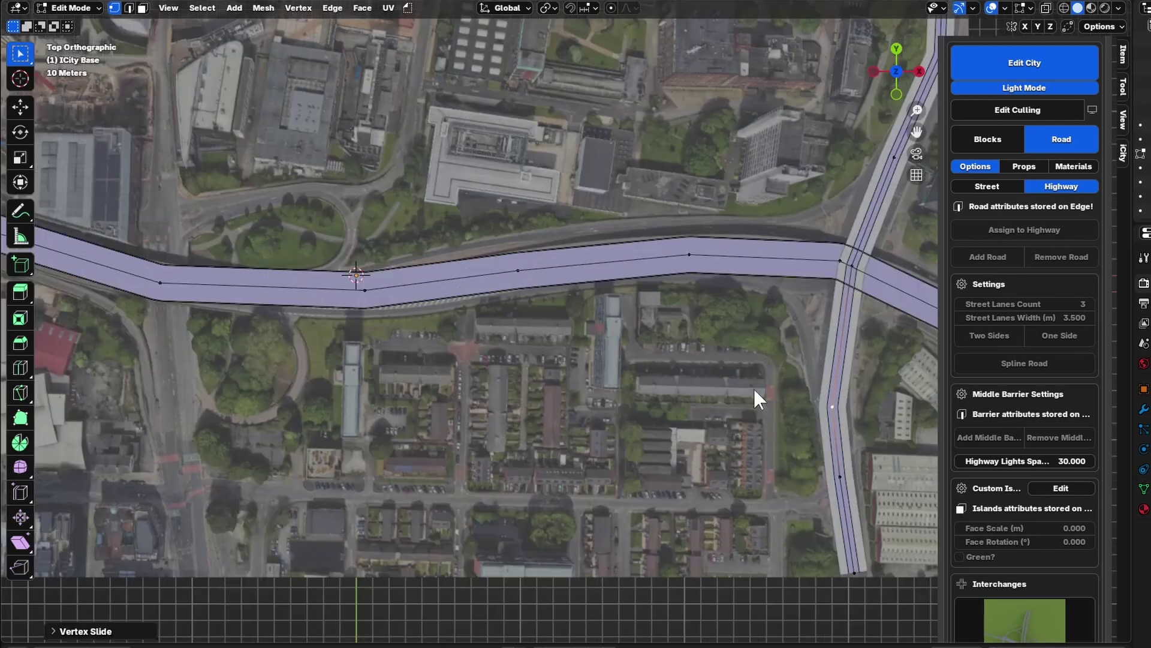
Slide the vertex on the eastern street's southern stretch to the side-street junction
{"action": "middle_click_drag", "start_coordinate": [753, 389], "coordinate": [490, 361], "text": "shift"}
{"action": "scroll", "coordinate": [534, 344], "scroll_direction": "up", "scroll_amount": 3}
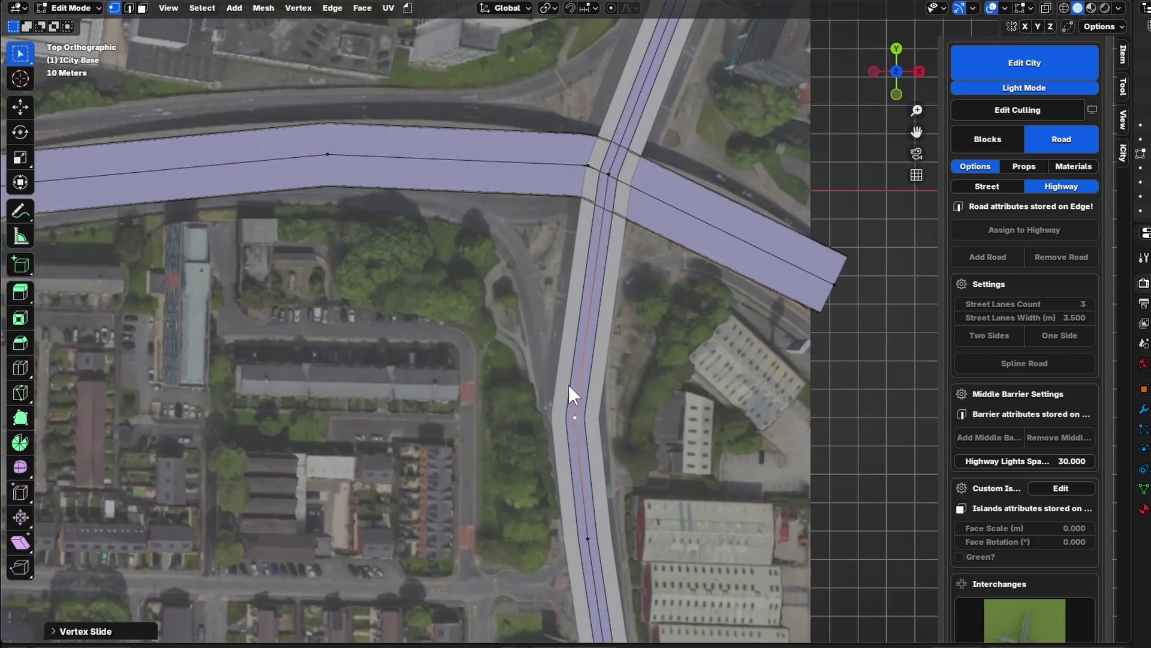
{"action": "scroll", "coordinate": [366, 245], "scroll_direction": "down", "scroll_amount": 4}
{"action": "left_click", "coordinate": [573, 427]}
{"action": "key", "text": "g"}
{"action": "key", "text": "g"}
{"action": "left_click", "coordinate": [584, 449]}
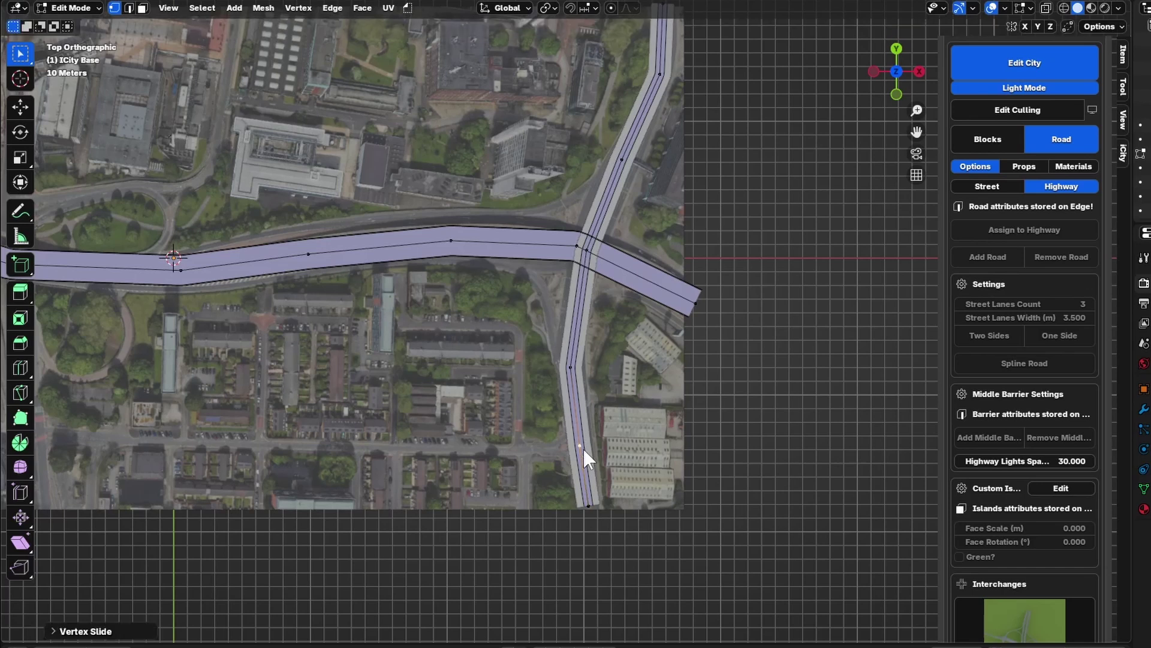
Extrude a side street west from that junction, north beside the houses, west again, and up towards the highway
{"action": "middle_click_drag", "start_coordinate": [540, 478], "coordinate": [571, 406], "text": "shift"}
{"action": "scroll", "coordinate": [571, 406], "scroll_direction": "up", "scroll_amount": 3}
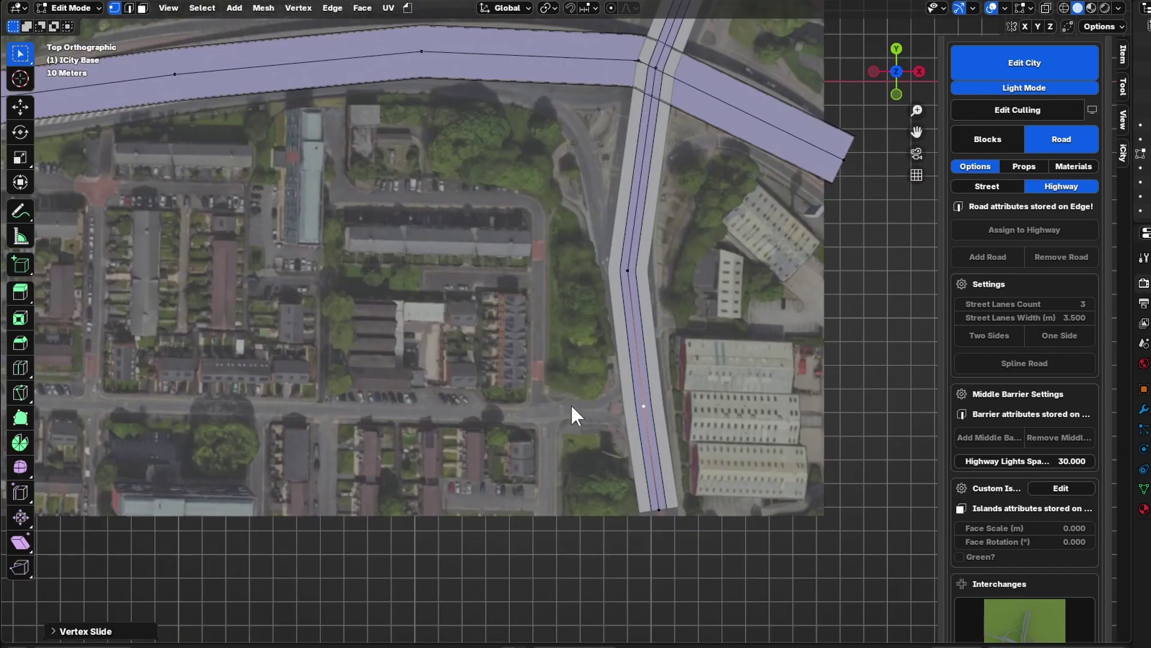
{"action": "right_click", "coordinate": [538, 406], "text": "ctrl"}
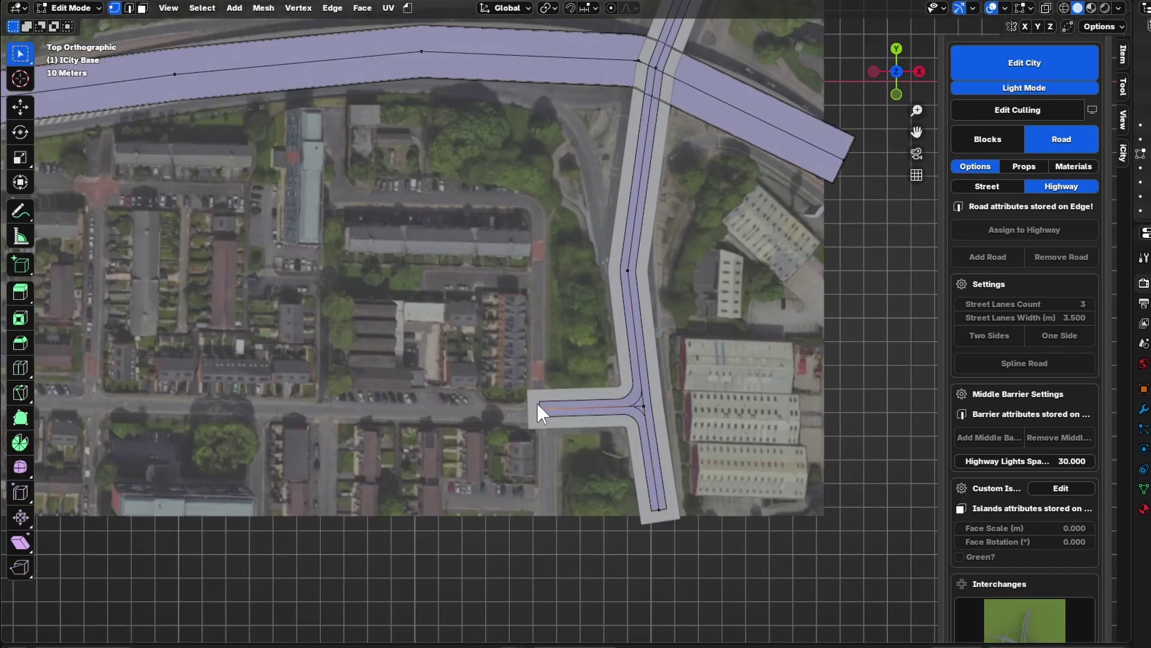
{"action": "right_click", "coordinate": [534, 202], "text": "ctrl"}
{"action": "right_click", "coordinate": [335, 187], "text": "ctrl"}
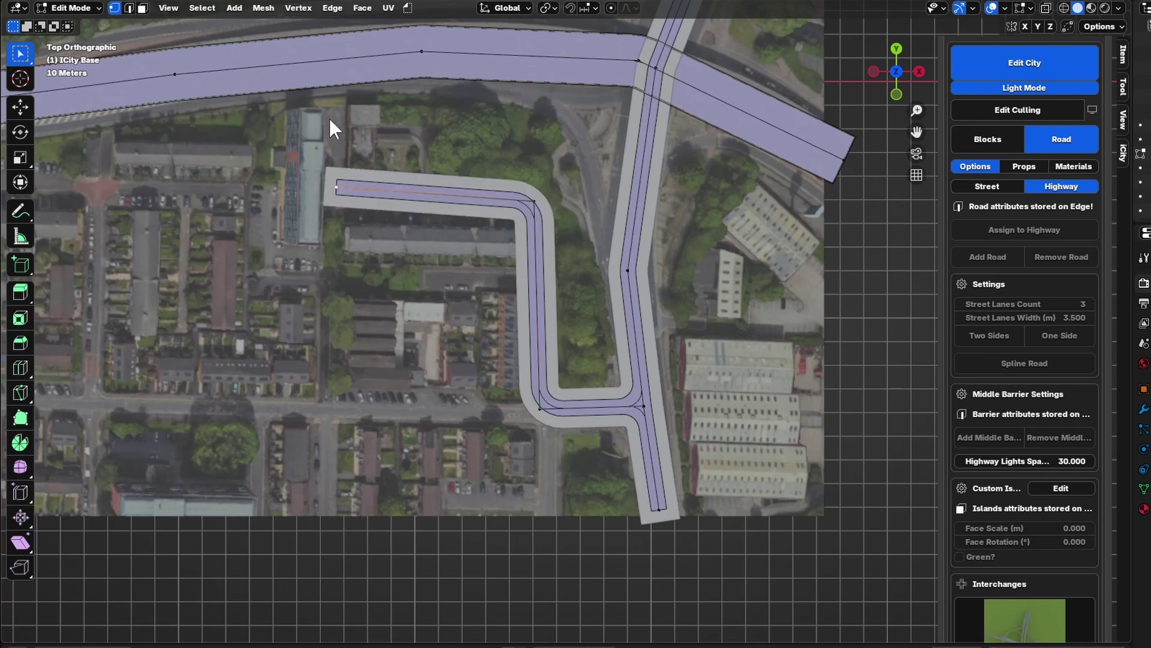
{"action": "right_click", "coordinate": [329, 118], "text": "ctrl"}
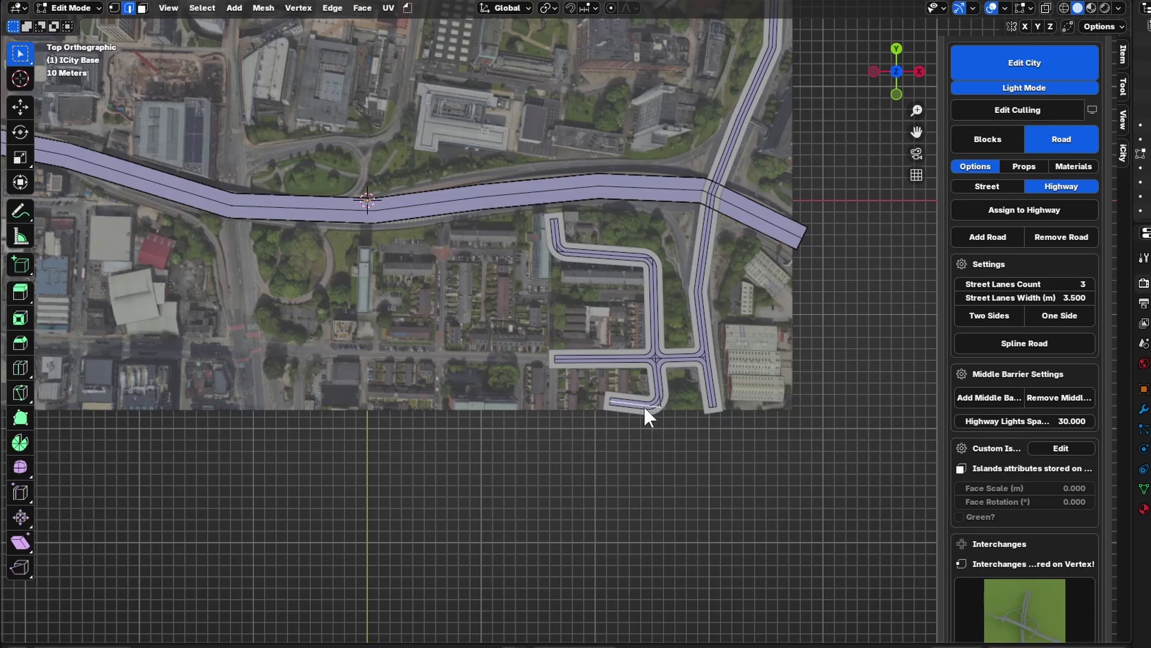
Scale the short street edge at the map's southern border along Y to level it
{"action": "key", "text": "y"}
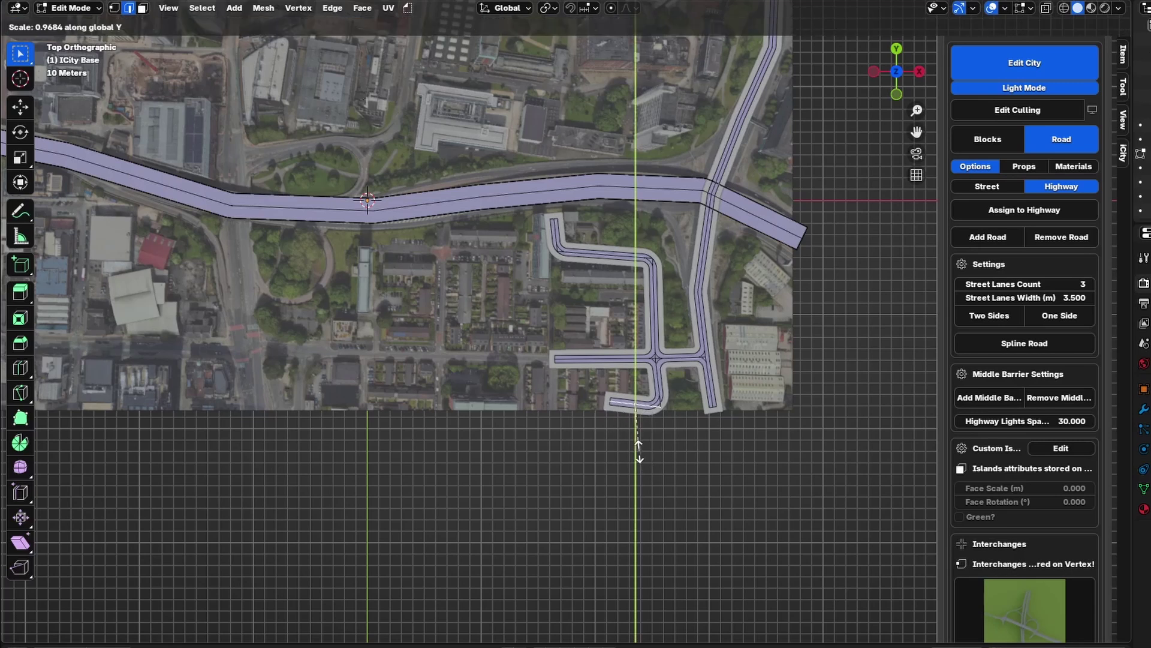
{"action": "left_click", "coordinate": [634, 447]}
{"action": "scroll", "coordinate": [541, 474], "scroll_direction": "up", "scroll_amount": 3}
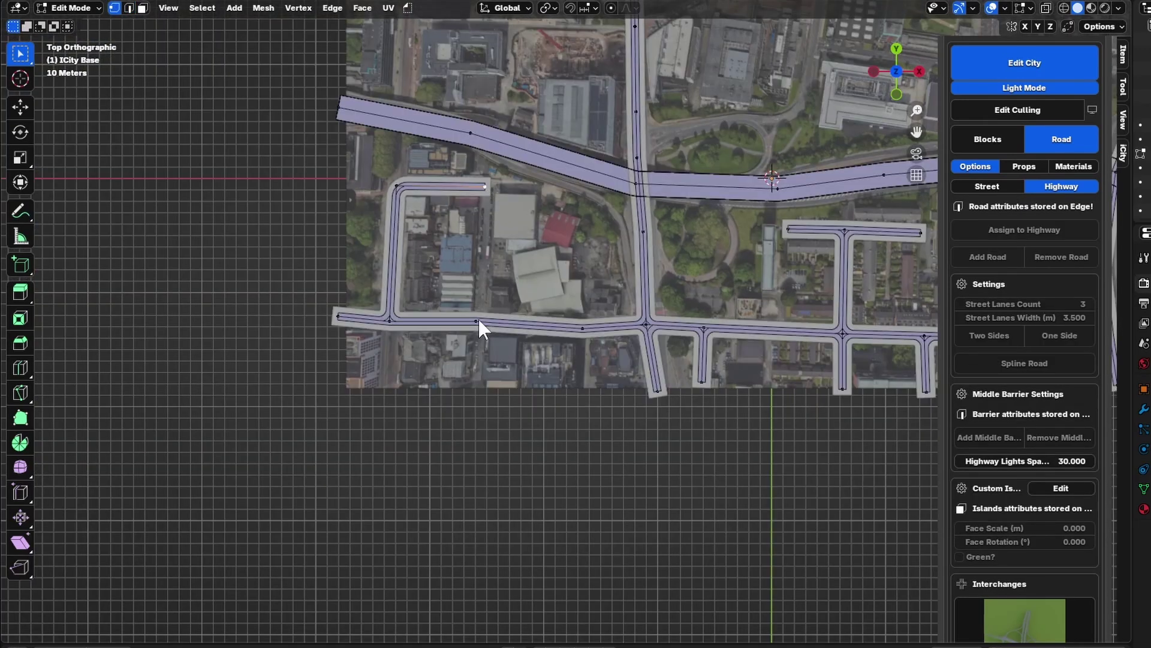
Join the open end of the western loop street to the vertex below it on the main east-west street
{"action": "left_click", "coordinate": [476, 322], "text": "shift"}
{"action": "key", "text": "f"}
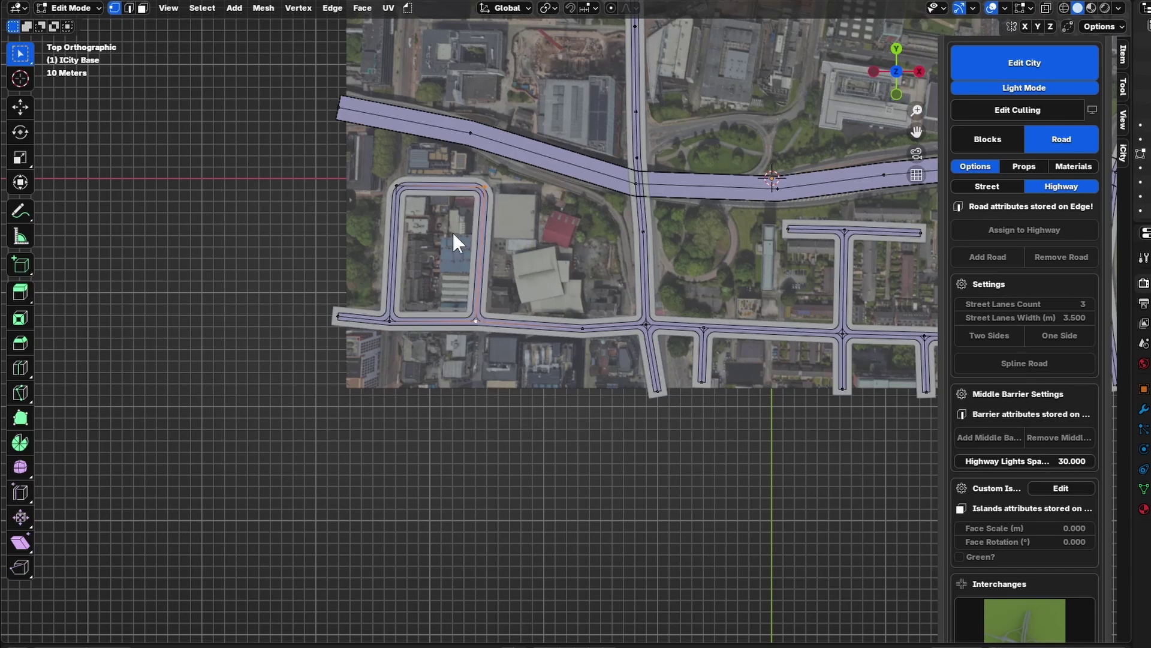
{"action": "middle_click_drag", "start_coordinate": [386, 391], "coordinate": [427, 362], "text": "shift"}
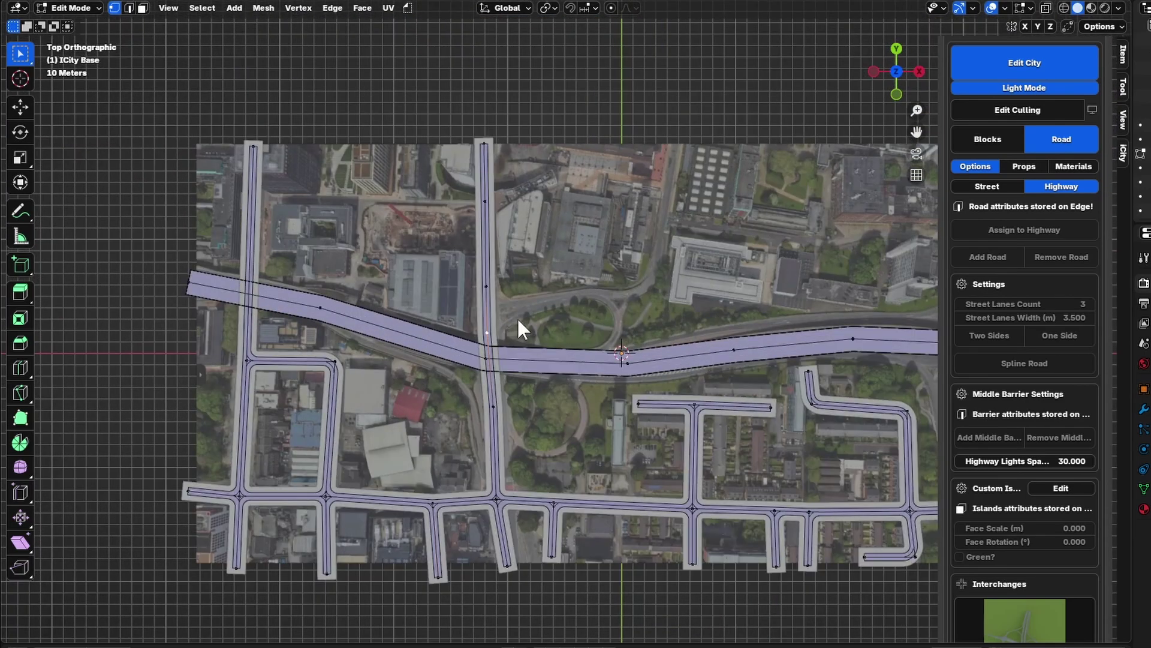
Bring up the Street road options and set the streets' sidewalk width to 1.2 m
{"action": "middle_click_drag", "start_coordinate": [517, 317], "coordinate": [475, 280], "text": "shift"}
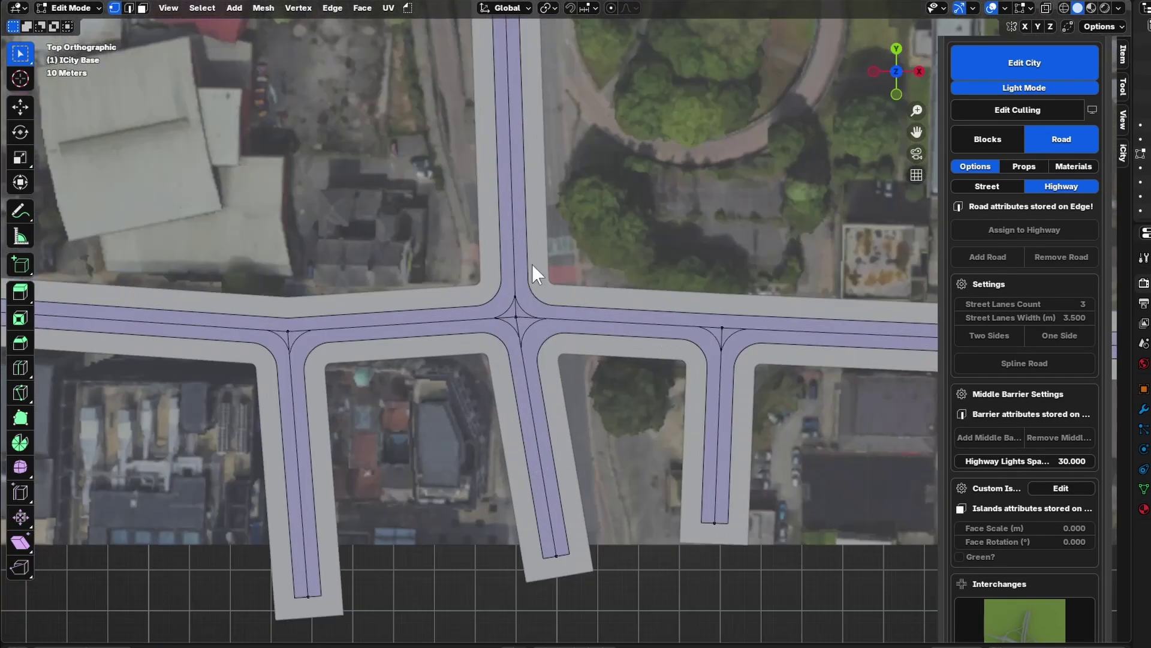
{"action": "scroll", "coordinate": [556, 289], "scroll_direction": "down", "scroll_amount": 3}
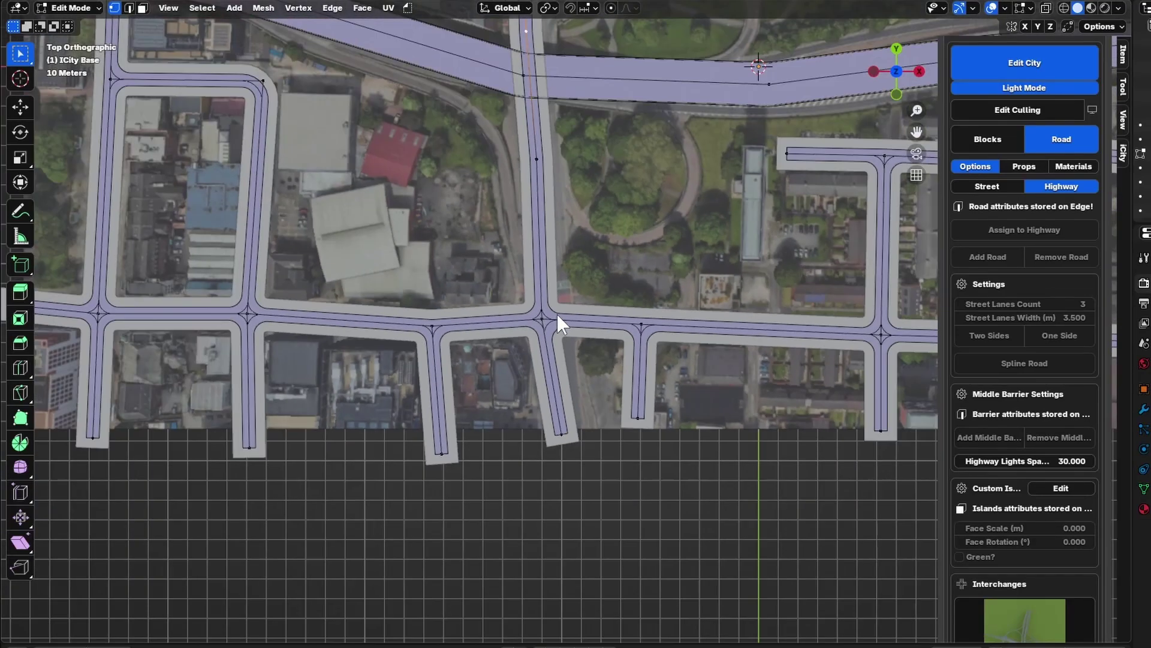
{"action": "left_click", "coordinate": [988, 186]}
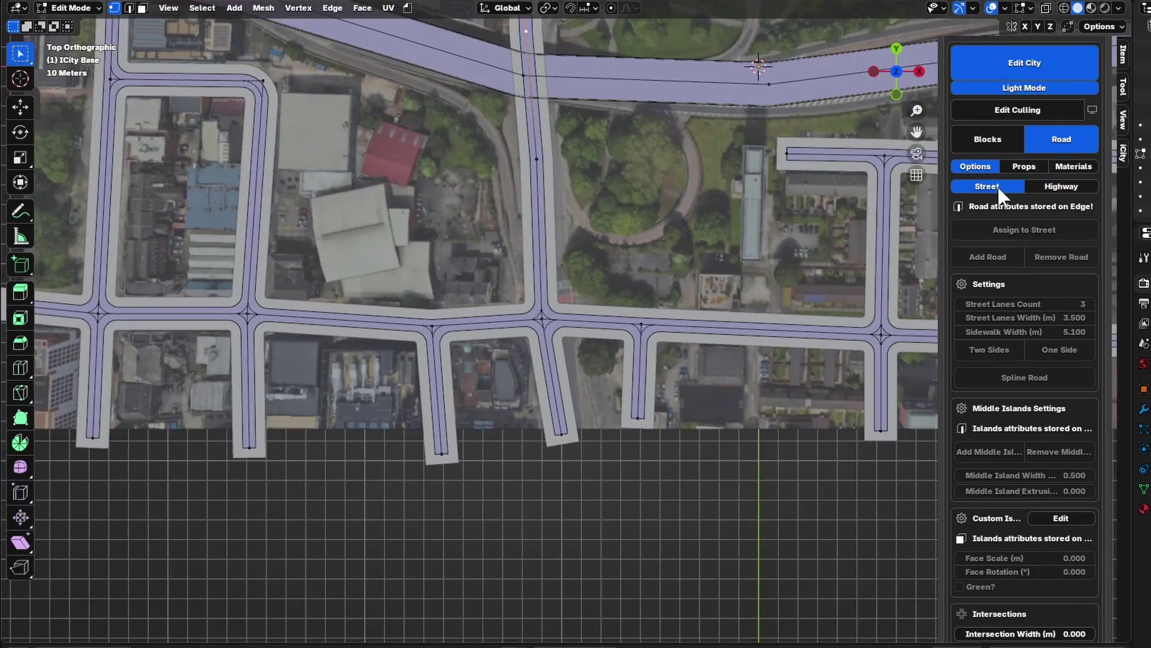
{"action": "key", "text": "2"}
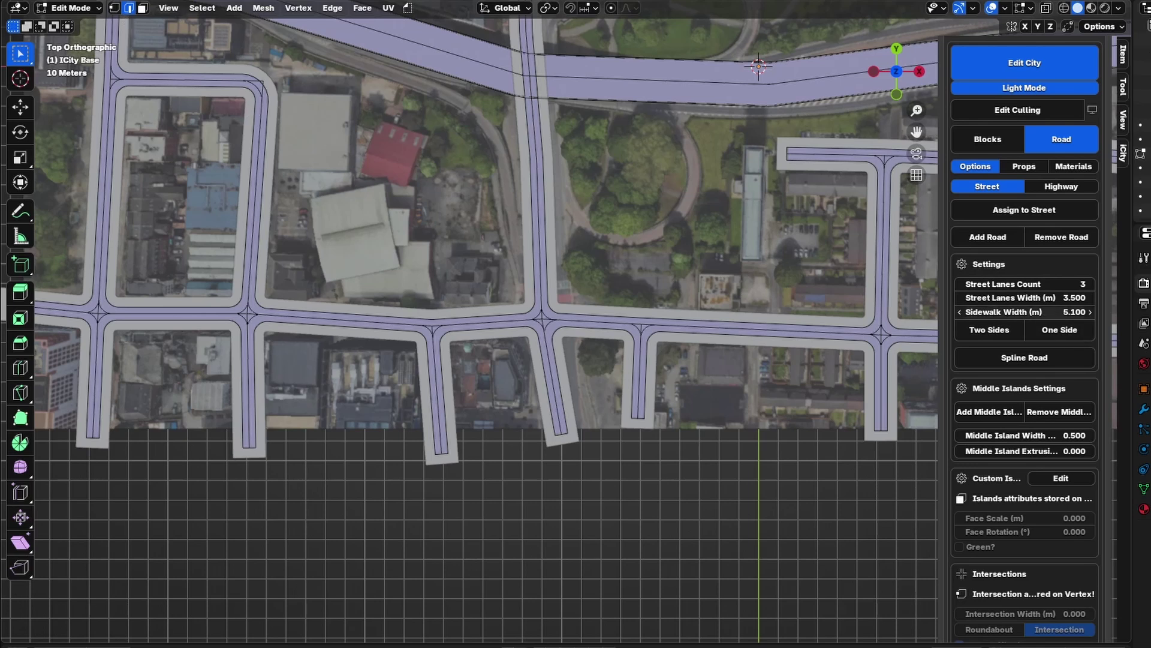
{"action": "left_click", "coordinate": [1048, 313]}
{"action": "type", "text": "1.2"}
{"action": "key", "text": "Return"}
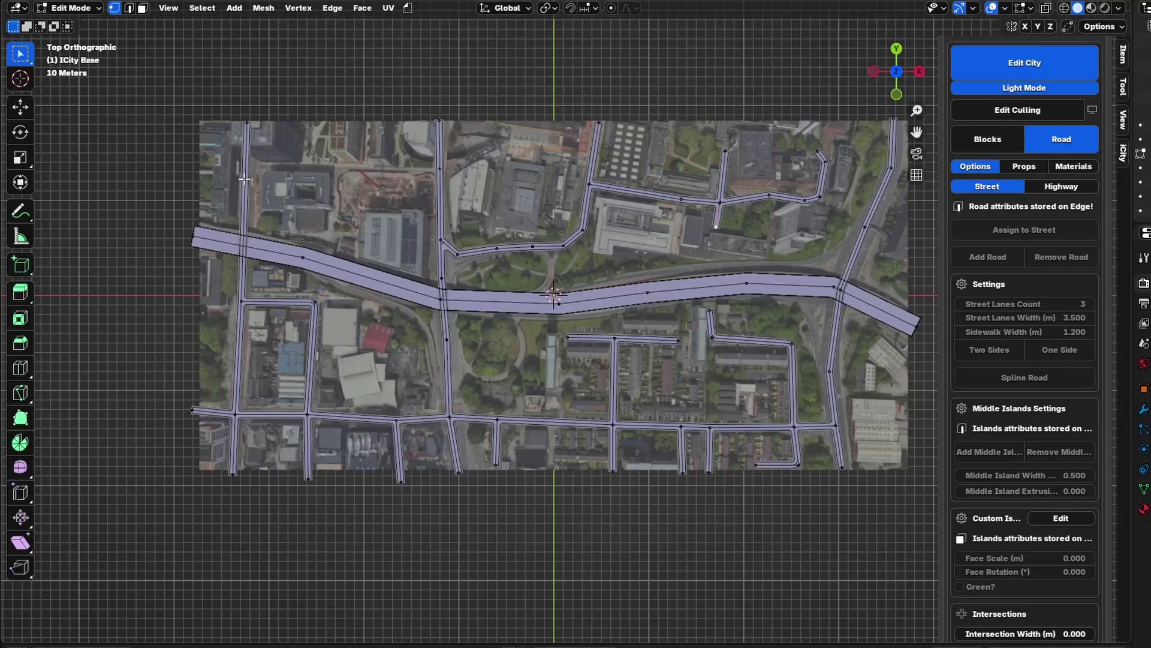
Add a vertex to the westernmost street north of the highway and slide it up to the side-road junction
{"action": "scroll", "coordinate": [271, 264], "scroll_direction": "up", "scroll_amount": 2}
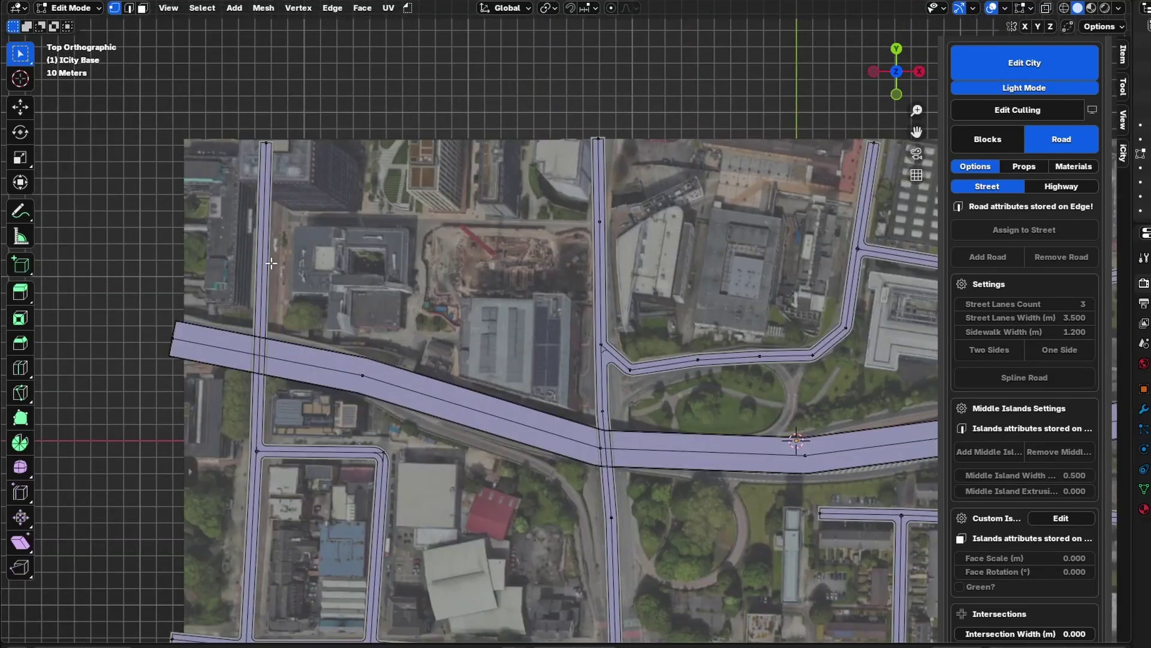
{"action": "key", "text": "ctrl+r"}
{"action": "left_click", "coordinate": [263, 227]}
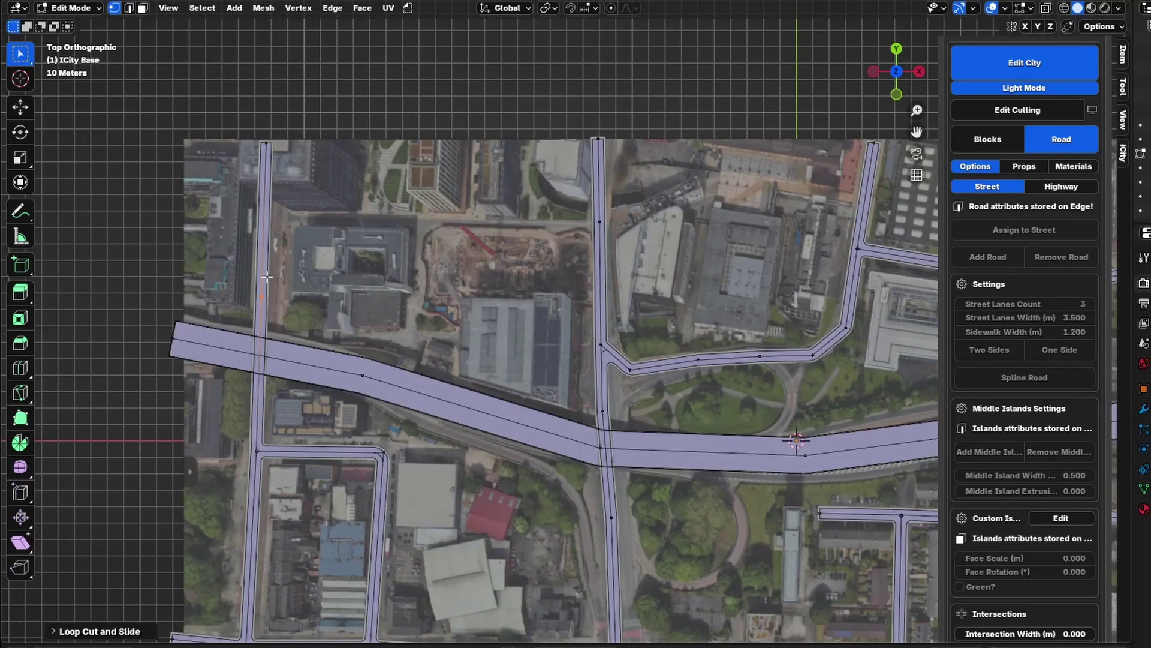
{"action": "left_click", "coordinate": [262, 298]}
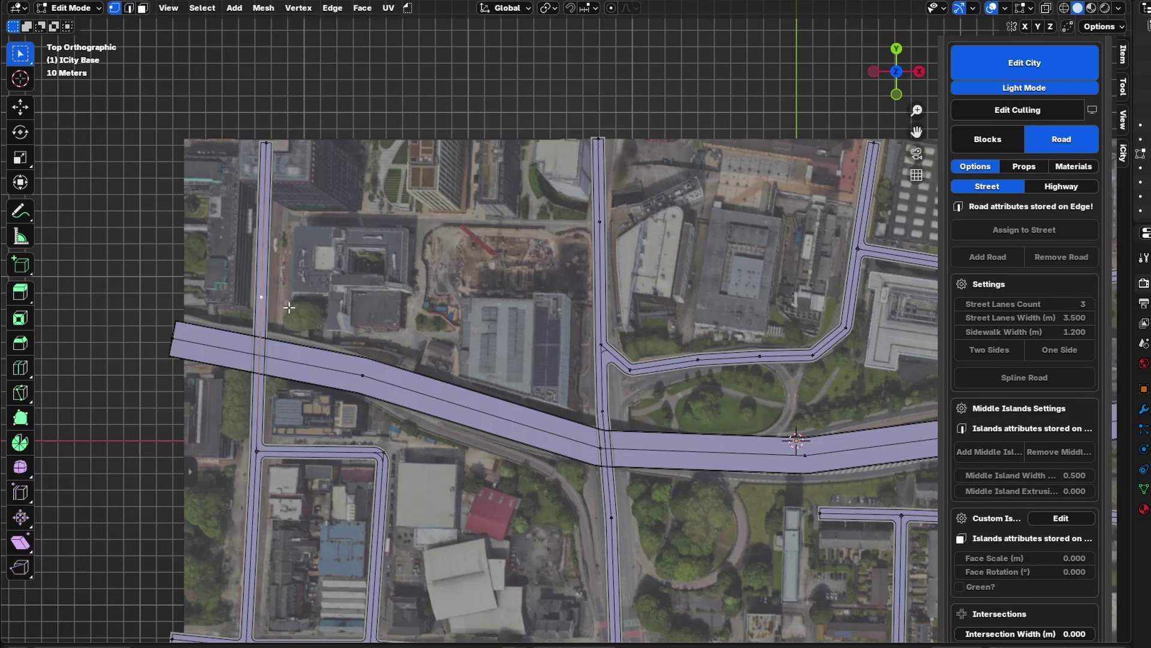
{"action": "key", "text": "g"}
{"action": "key", "text": "g"}
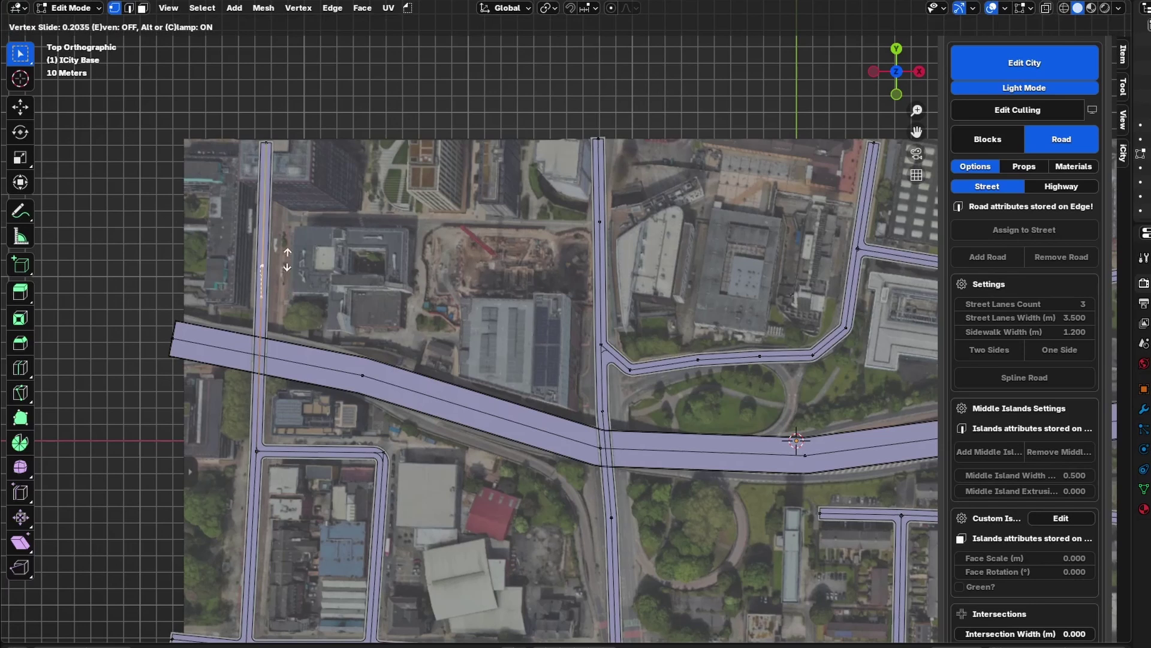
{"action": "left_click", "coordinate": [265, 221]}
Connect that vertex to the matching one on the parallel street to the east and add a vertex midway along the link
{"action": "left_click", "coordinate": [605, 217], "text": "shift"}
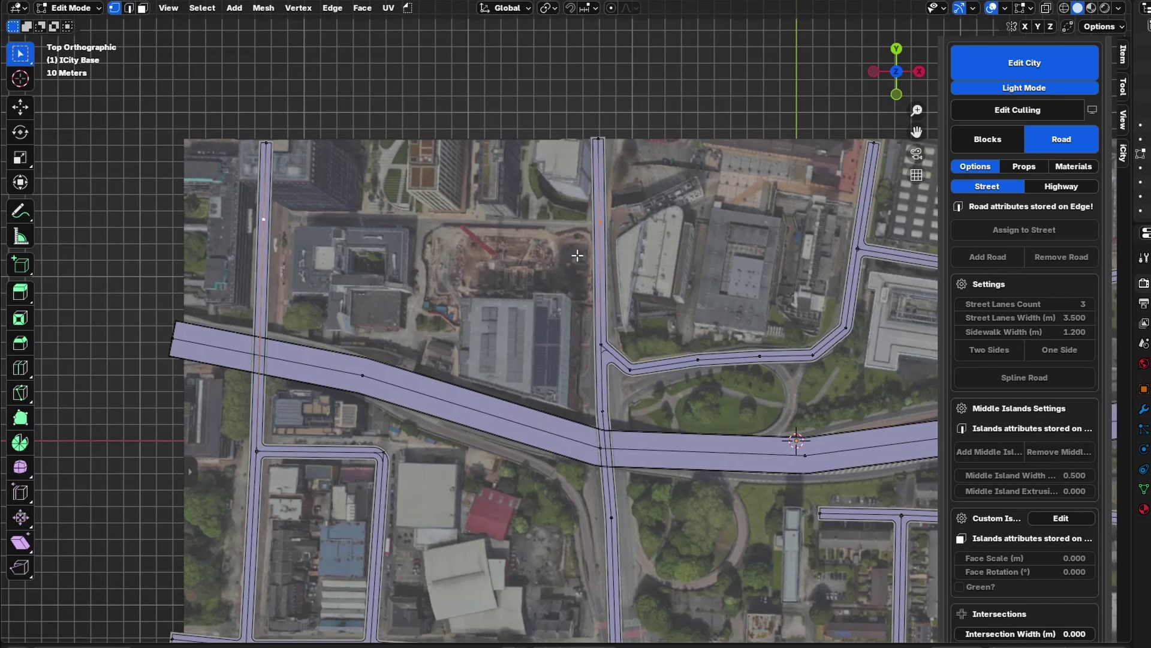
{"action": "key", "text": "f"}
{"action": "key", "text": "ctrl+r"}
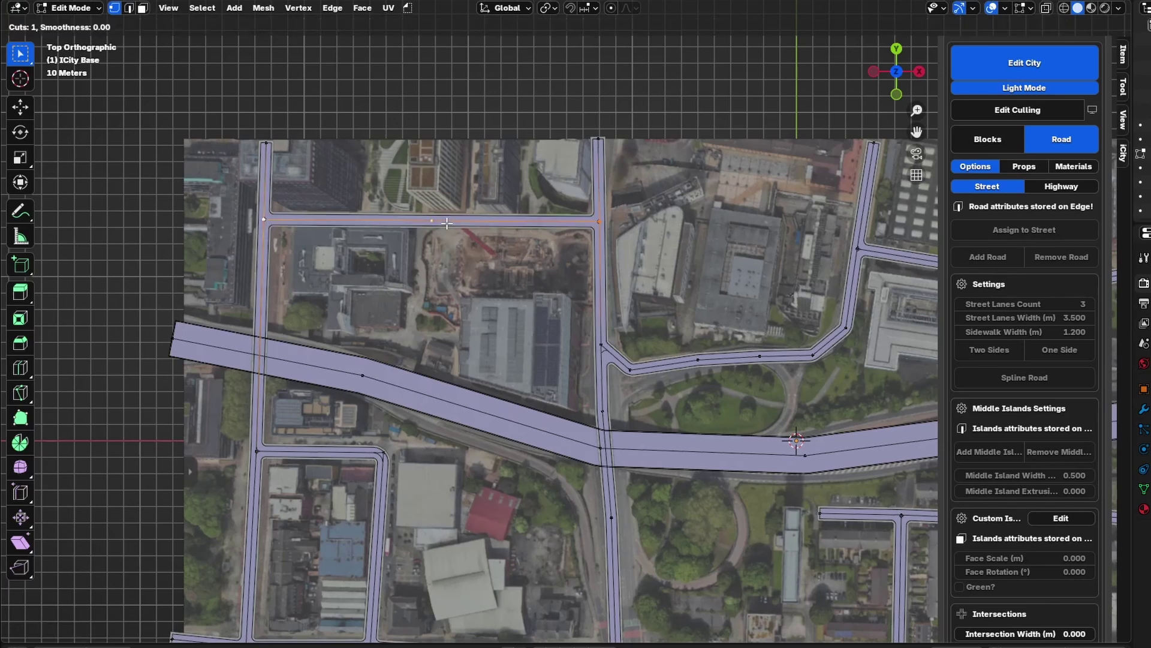
{"action": "left_click", "coordinate": [438, 223]}
{"action": "left_click", "coordinate": [437, 221]}
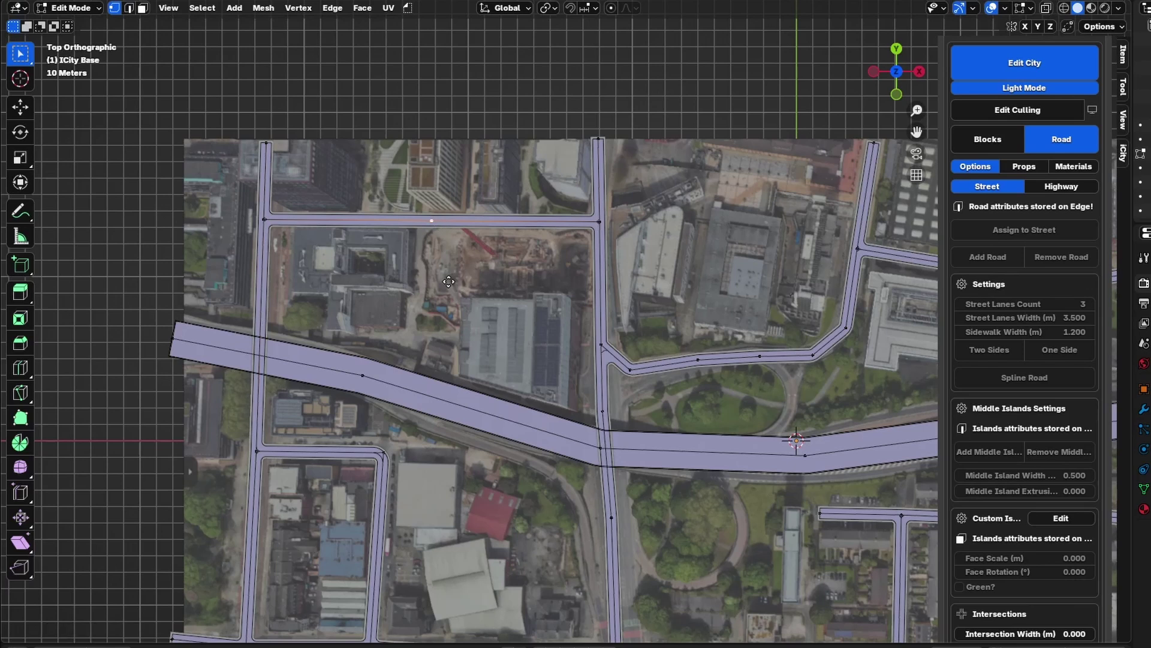
Slide the link's middle vertex slightly west and extrude a short street south from it beside the construction site
{"action": "key", "text": "g"}
{"action": "key", "text": "g"}
{"action": "left_click", "coordinate": [438, 281]}
{"action": "left_click", "coordinate": [422, 243]}
{"action": "key", "text": "Home"}
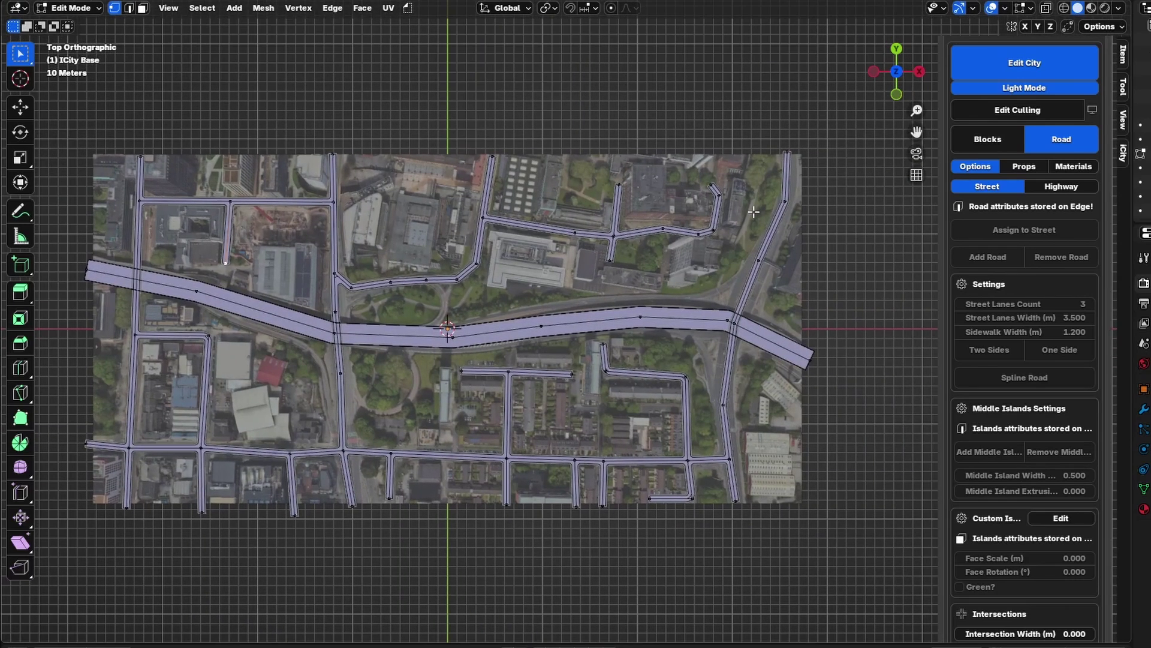
Slide the highway vertex near the world origin west along the highway, above the curved path through the park
{"action": "scroll", "coordinate": [567, 318], "scroll_direction": "up", "scroll_amount": 3}
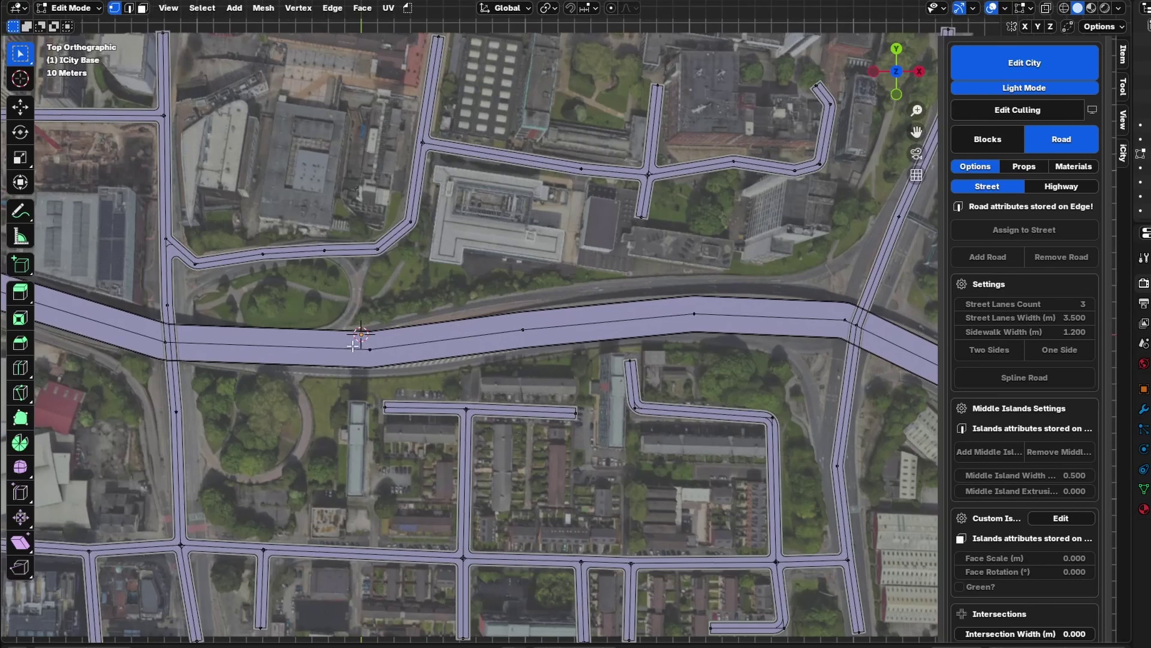
{"action": "scroll", "coordinate": [336, 338], "scroll_direction": "down", "scroll_amount": 3}
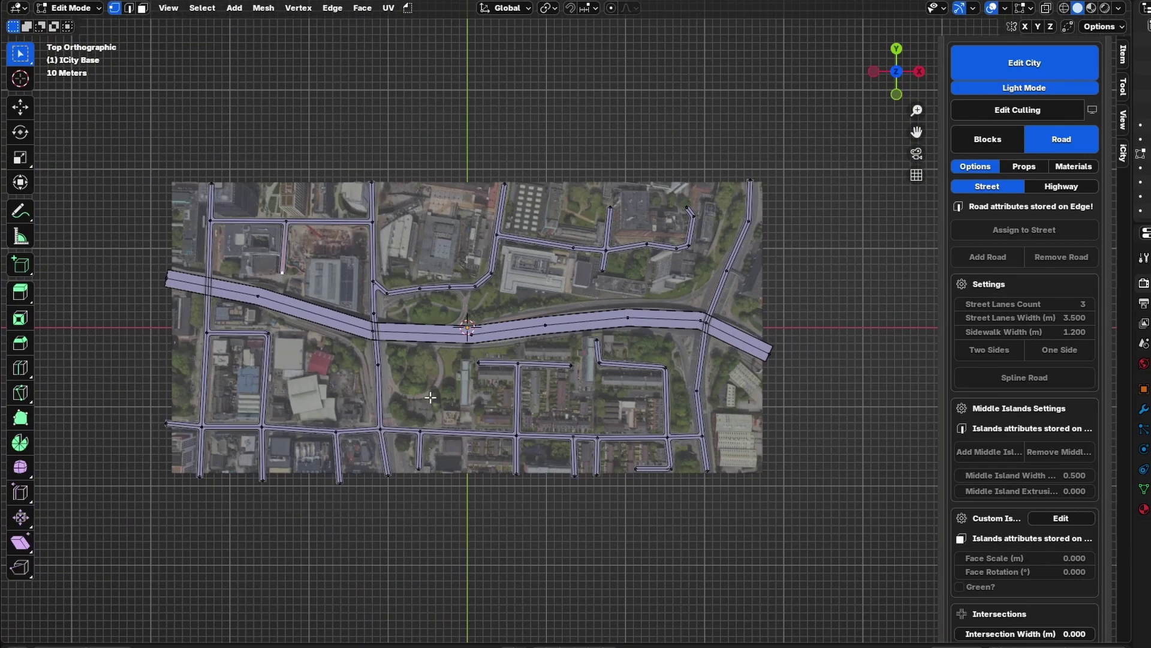
{"action": "scroll", "coordinate": [716, 294], "scroll_direction": "down", "scroll_amount": 2}
{"action": "scroll", "coordinate": [414, 348], "scroll_direction": "up", "scroll_amount": 3}
{"action": "middle_click_drag", "start_coordinate": [393, 355], "coordinate": [546, 325], "text": "shift"}
{"action": "left_click", "coordinate": [386, 310]}
{"action": "scroll", "coordinate": [472, 342], "scroll_direction": "up", "scroll_amount": 2}
{"action": "left_click", "coordinate": [550, 311]}
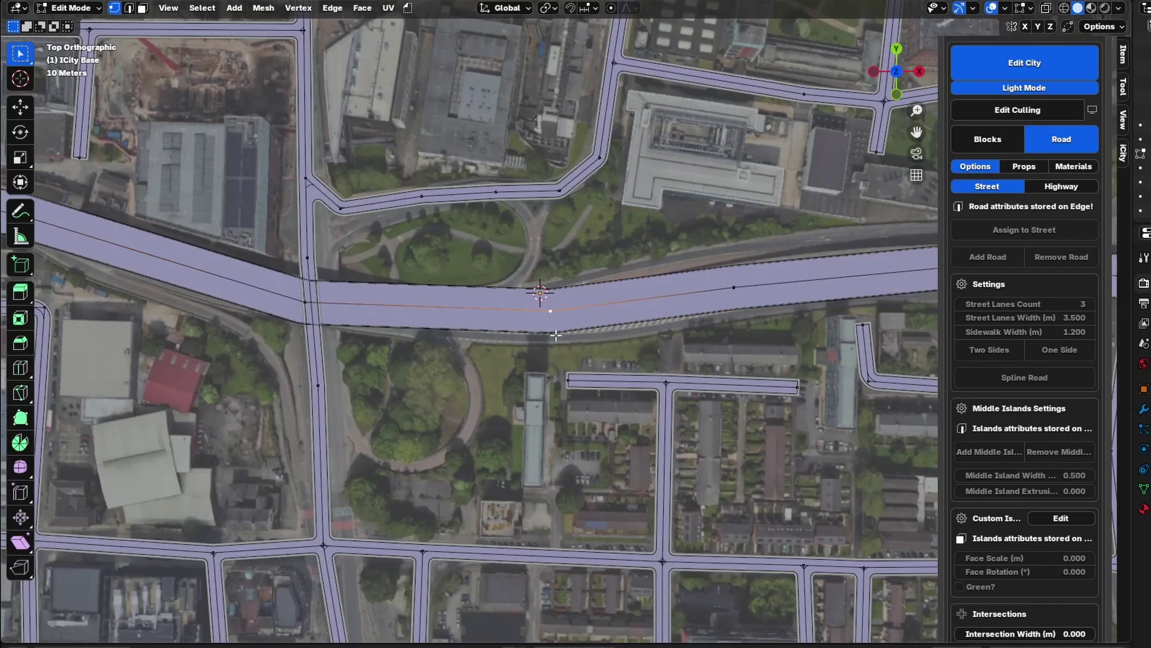
{"action": "key", "text": "g"}
{"action": "key", "text": "g"}
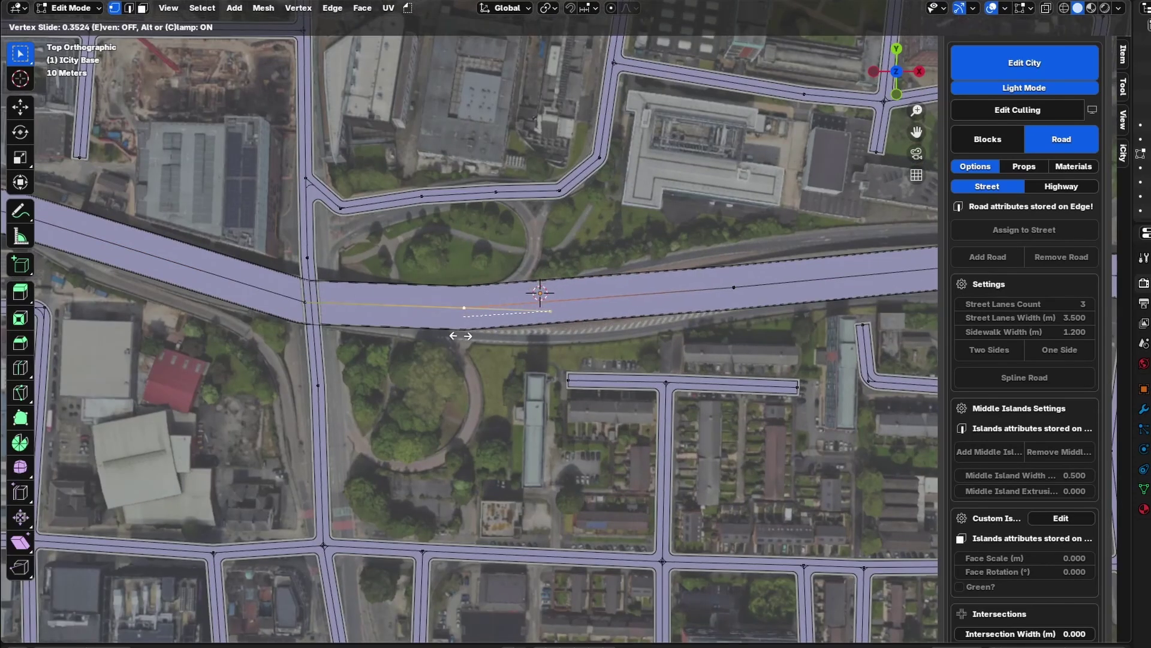
{"action": "left_click", "coordinate": [442, 334]}
Move the next highway vertex to the east about 50 m west, keeping it in line with the aerial highway
{"action": "left_click", "coordinate": [734, 286]}
{"action": "key", "text": "g"}
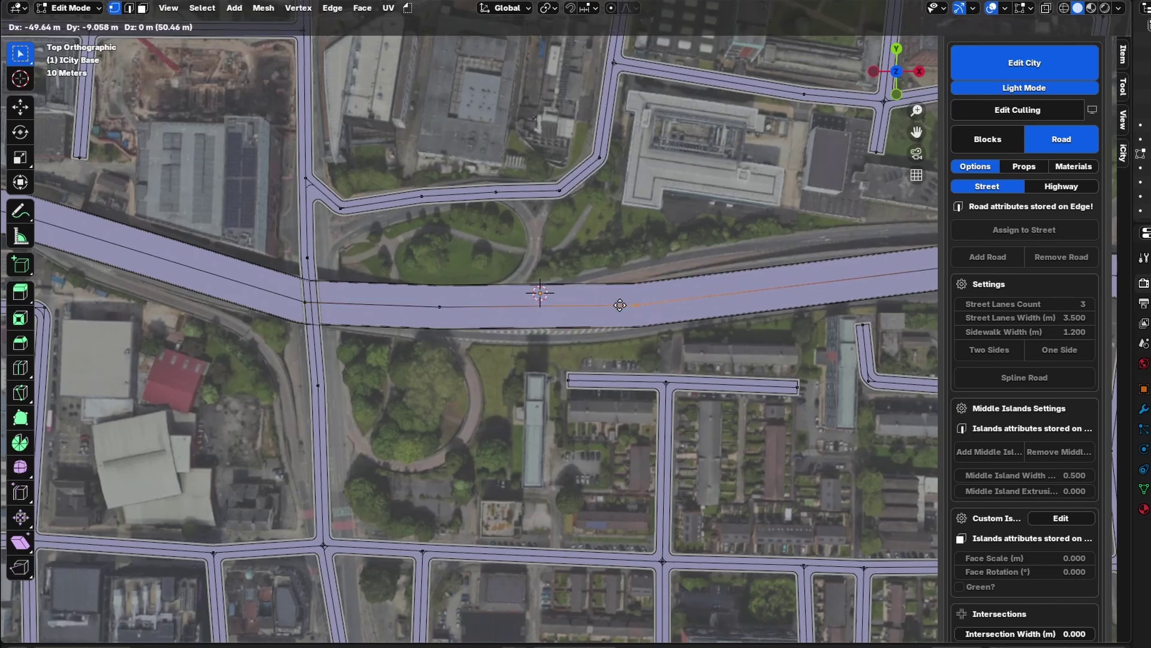
{"action": "left_click", "coordinate": [621, 305]}
Extrude a loop ramp south from the highway vertex above the park, curving around the trees to the north-south street on the west
{"action": "left_click", "coordinate": [438, 308]}
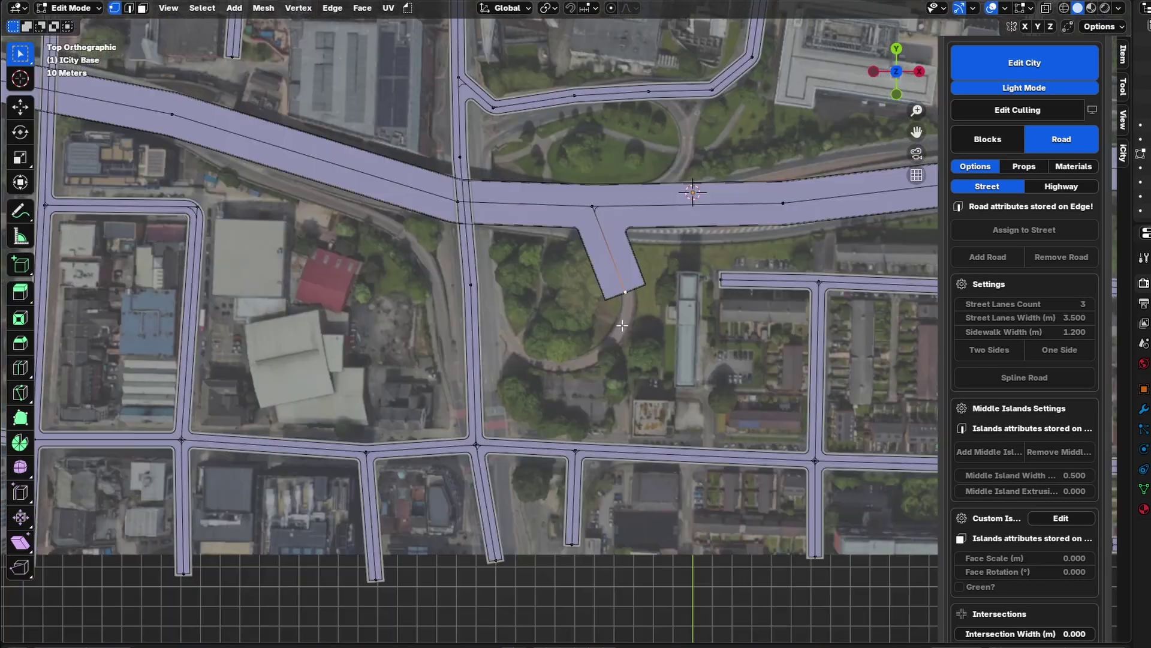
{"action": "right_click", "coordinate": [611, 342], "text": "ctrl"}
{"action": "right_click", "coordinate": [562, 368], "text": "ctrl"}
{"action": "right_click", "coordinate": [509, 350], "text": "ctrl"}
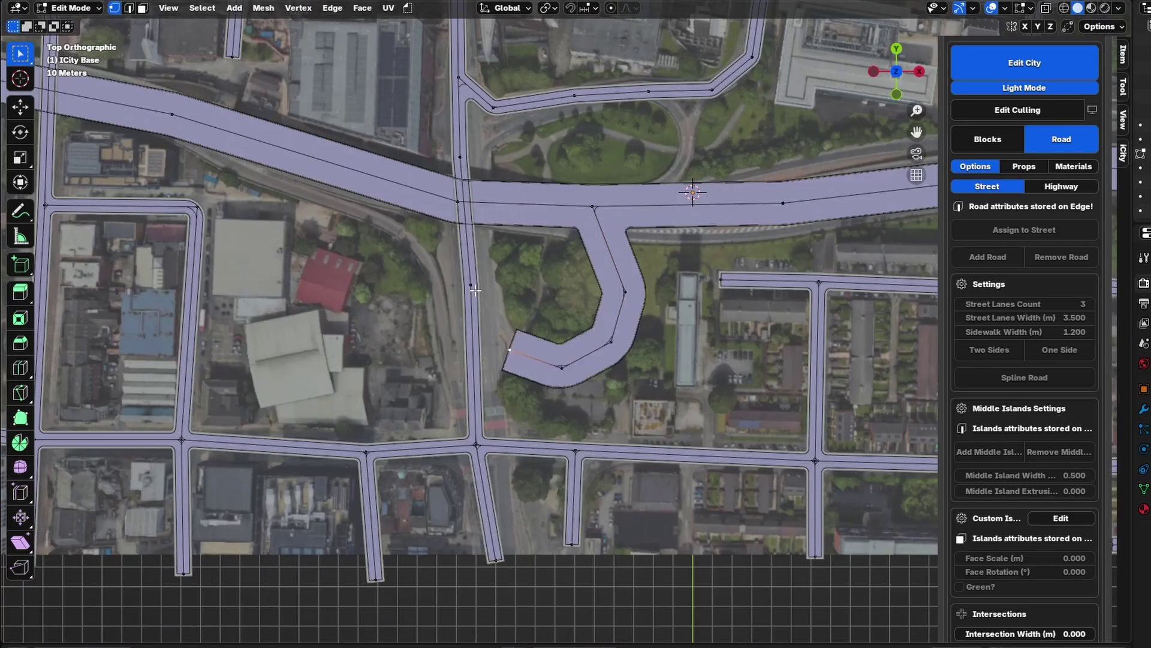
{"action": "right_click", "coordinate": [475, 290], "text": "ctrl"}
Select all edges of the highway and the loop ramp, and bring up the Highway road options
{"action": "scroll", "coordinate": [540, 426], "scroll_direction": "down", "scroll_amount": 5}
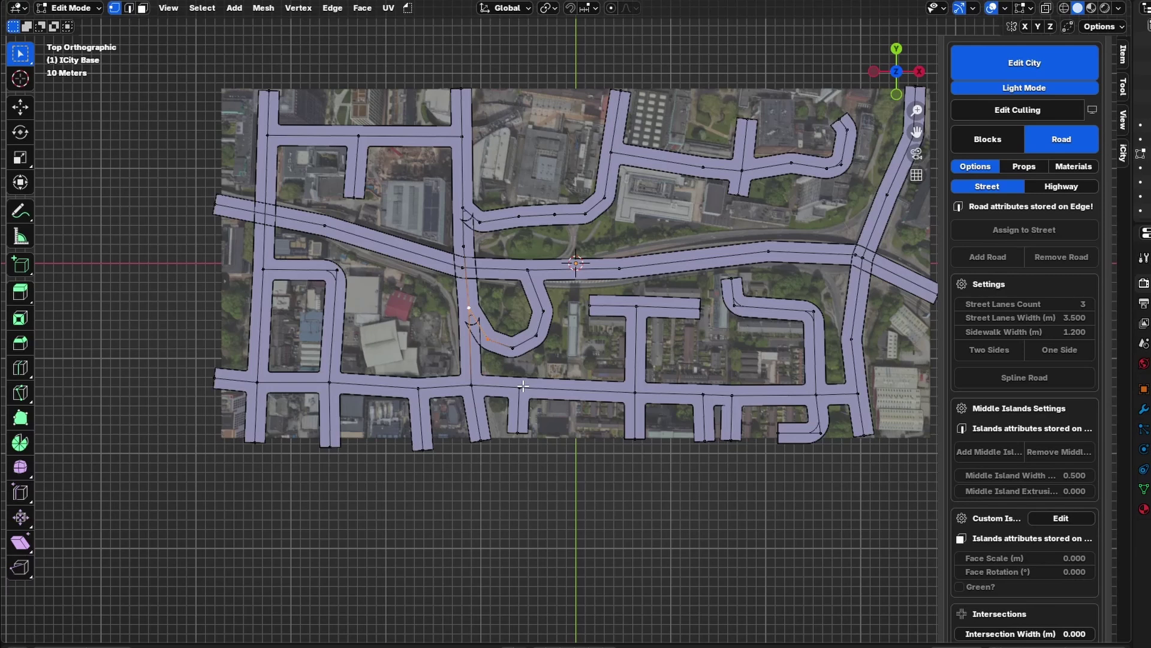
{"action": "scroll", "coordinate": [523, 386], "scroll_direction": "up", "scroll_amount": 13}
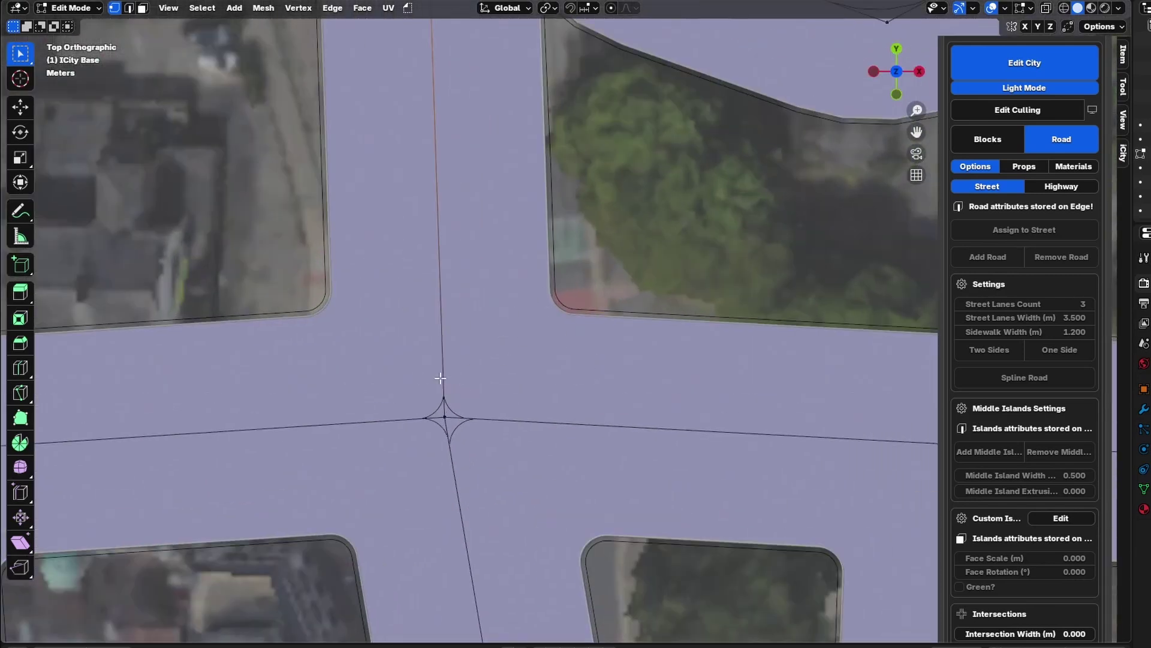
{"action": "scroll", "coordinate": [440, 379], "scroll_direction": "down", "scroll_amount": 3}
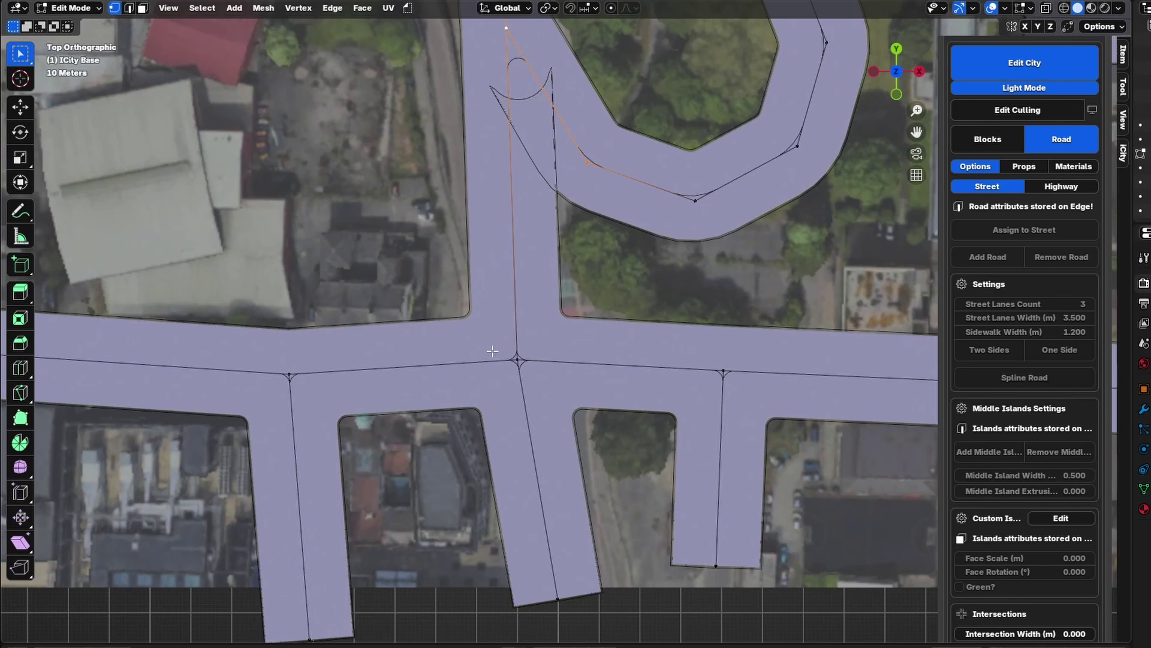
{"action": "scroll", "coordinate": [492, 351], "scroll_direction": "down", "scroll_amount": 7}
{"action": "middle_click_drag", "start_coordinate": [929, 285], "coordinate": [864, 325], "text": "shift"}
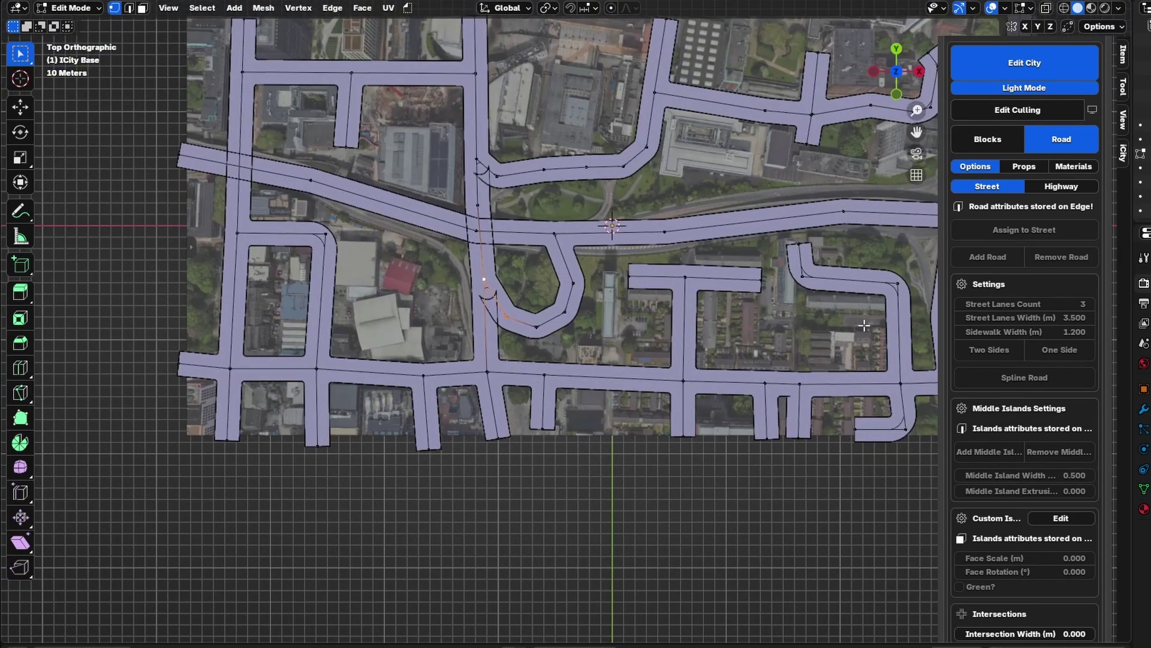
{"action": "scroll", "coordinate": [445, 228], "scroll_direction": "down", "scroll_amount": 3}
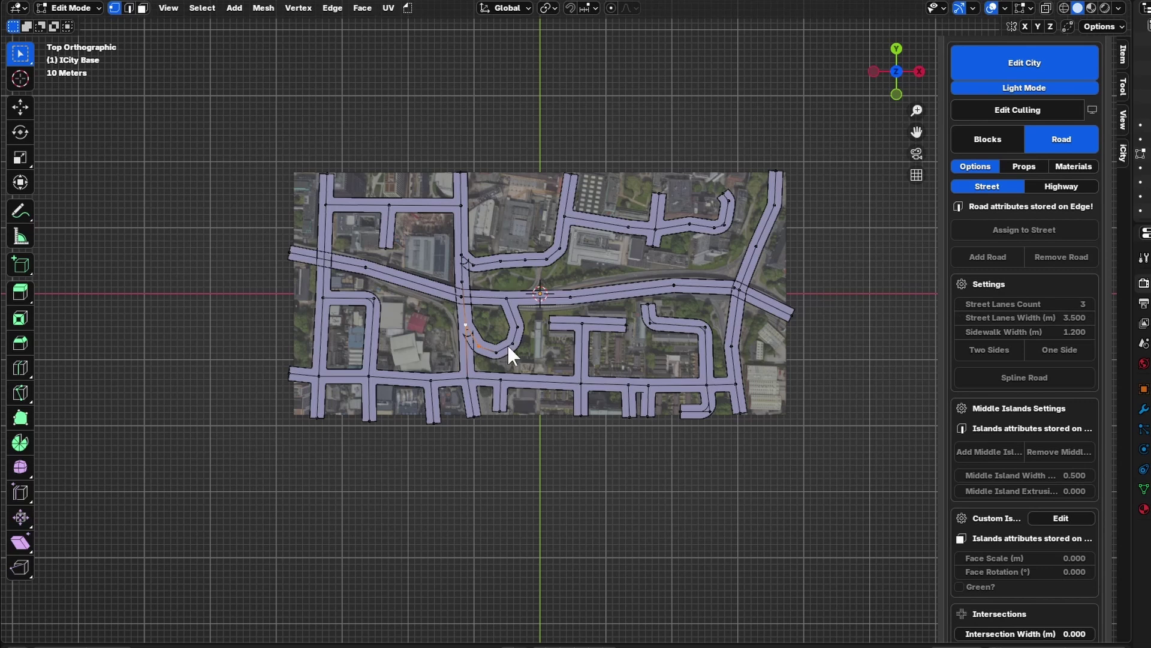
{"action": "left_click", "coordinate": [477, 351]}
{"action": "key", "text": "2"}
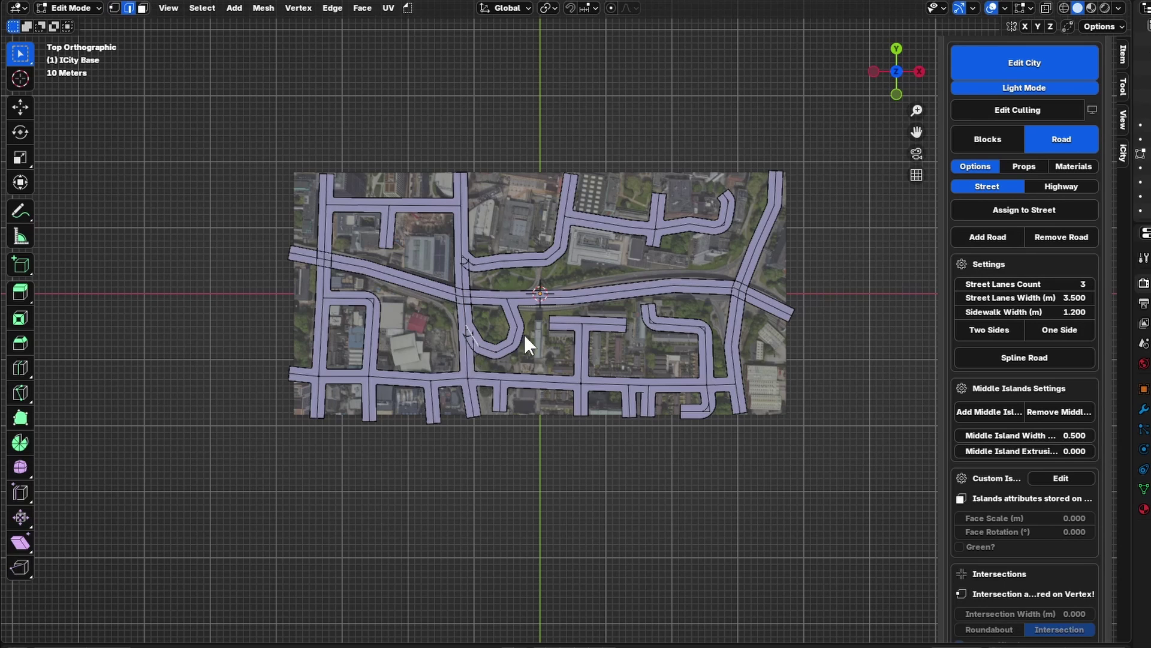
{"action": "left_click", "coordinate": [499, 297], "text": "ctrl"}
{"action": "left_click", "coordinate": [313, 260], "text": "ctrl"}
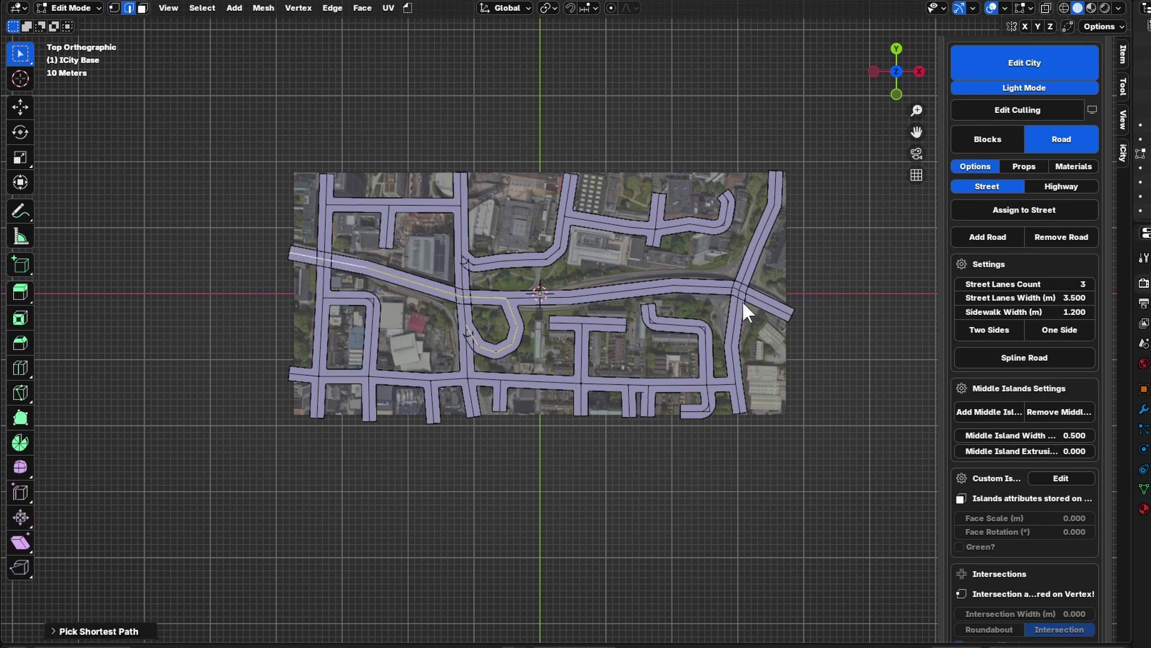
{"action": "left_click", "coordinate": [761, 301], "text": "ctrl"}
{"action": "left_click", "coordinate": [1054, 186]}
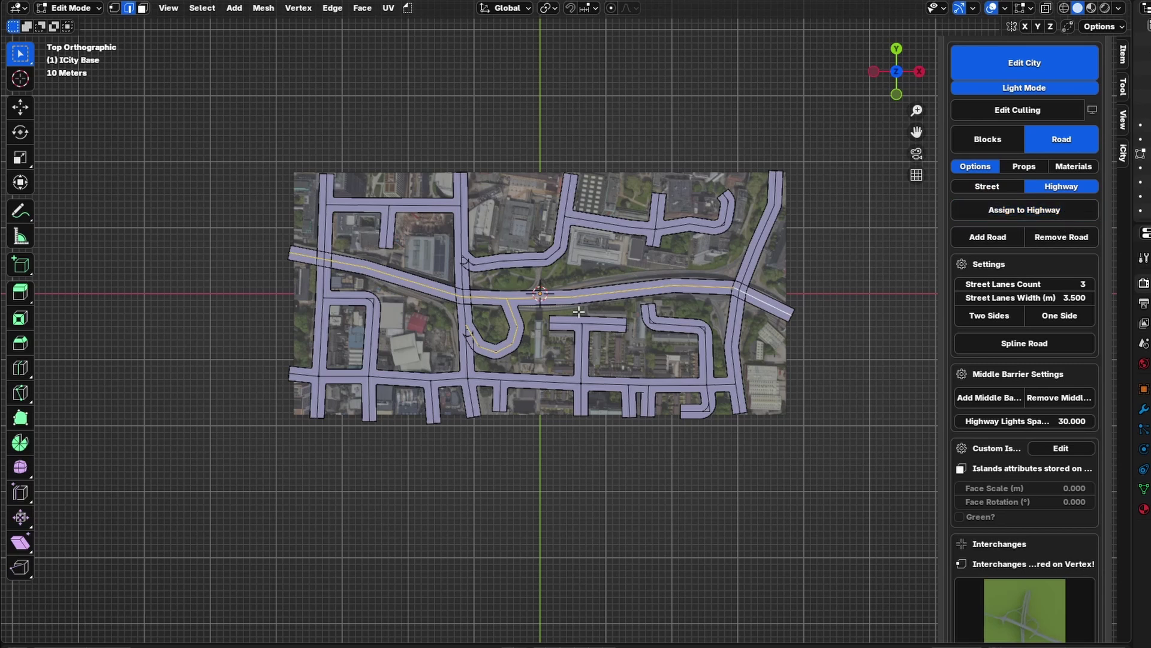
{"action": "left_click", "coordinate": [996, 240]}
Invert the selection to all the streets, assign them to Street and set their lanes count to 1
{"action": "left_click", "coordinate": [1010, 186]}
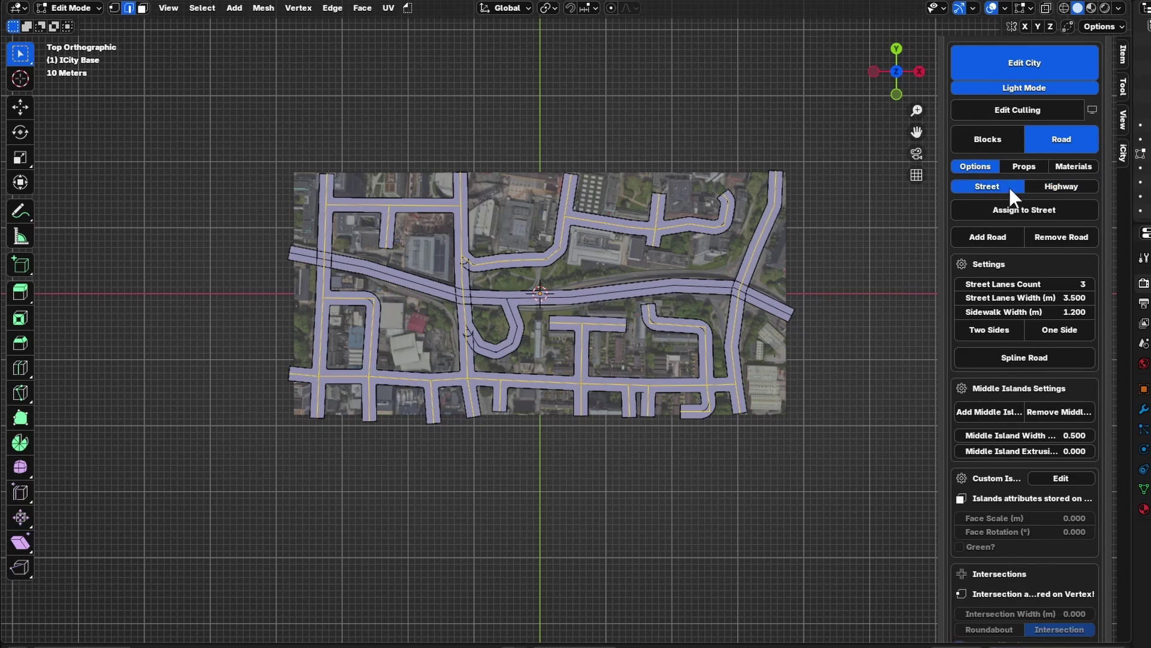
{"action": "left_click", "coordinate": [1020, 211]}
{"action": "left_click", "coordinate": [1048, 279]}
{"action": "type", "text": "1"}
{"action": "key", "text": "Return"}
{"action": "scroll", "coordinate": [470, 357], "scroll_direction": "up", "scroll_amount": 2}
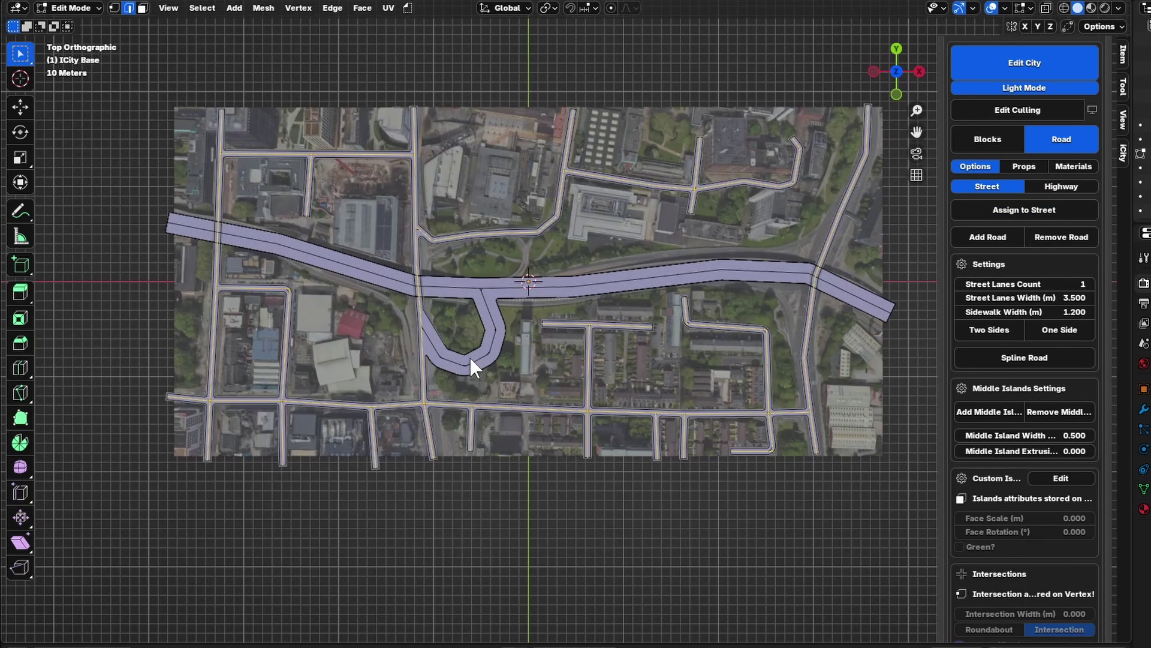
Select the whole loop ramp, set its street lanes count to 1 and make it One Side
{"action": "left_click", "coordinate": [426, 337]}
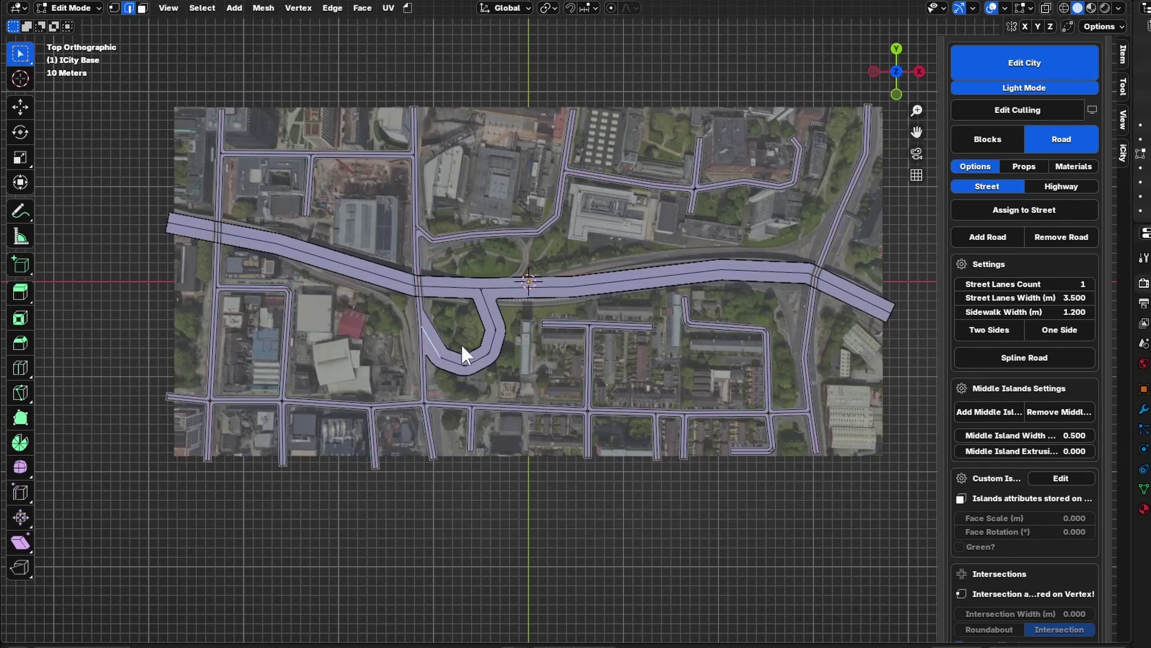
{"action": "left_click", "coordinate": [488, 312], "text": "ctrl"}
{"action": "scroll", "coordinate": [489, 329], "scroll_direction": "up", "scroll_amount": 2}
{"action": "scroll", "coordinate": [476, 338], "scroll_direction": "up", "scroll_amount": 2}
{"action": "left_click", "coordinate": [1035, 285]}
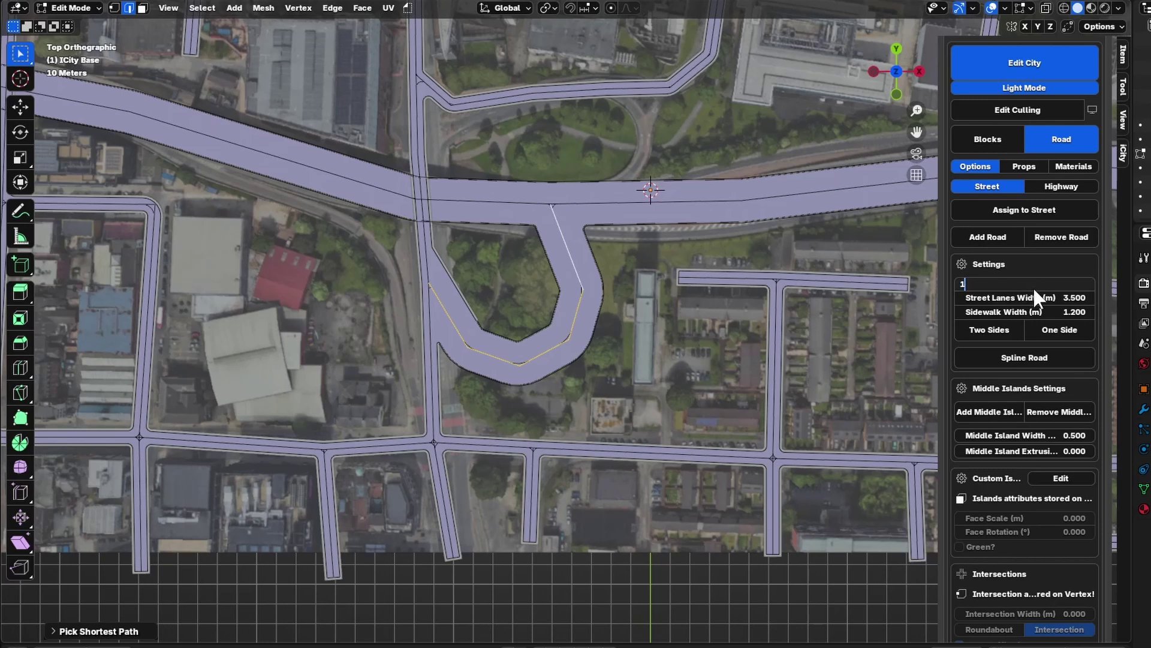
{"action": "key", "text": "Return"}
{"action": "left_click", "coordinate": [1059, 329]}
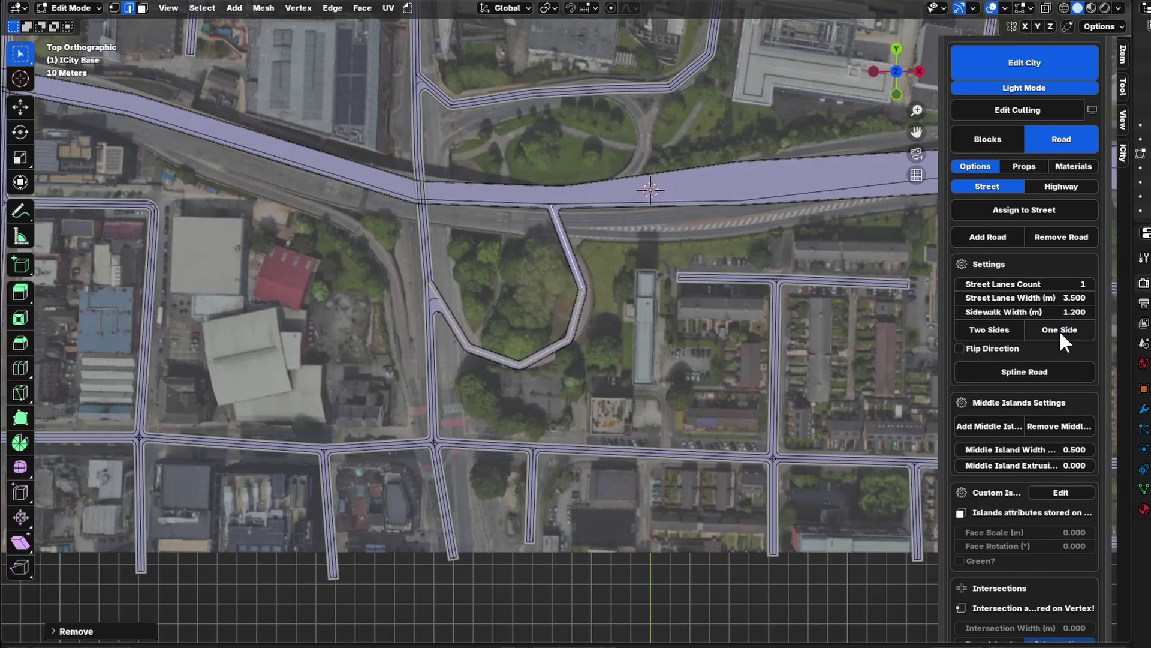
Set every road except the loop ramp to Two Sides, restoring the highway's full width
{"action": "scroll", "coordinate": [662, 346], "scroll_direction": "down", "scroll_amount": 5}
{"action": "key", "text": "ctrl+z"}
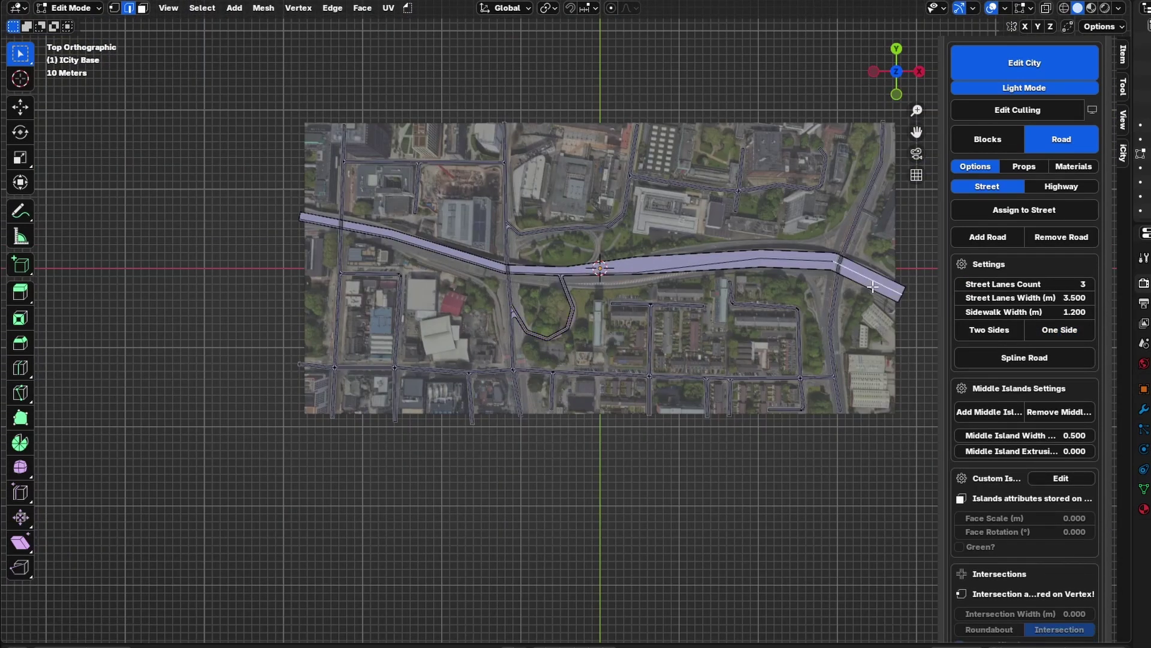
{"action": "left_click", "coordinate": [328, 226], "text": "ctrl"}
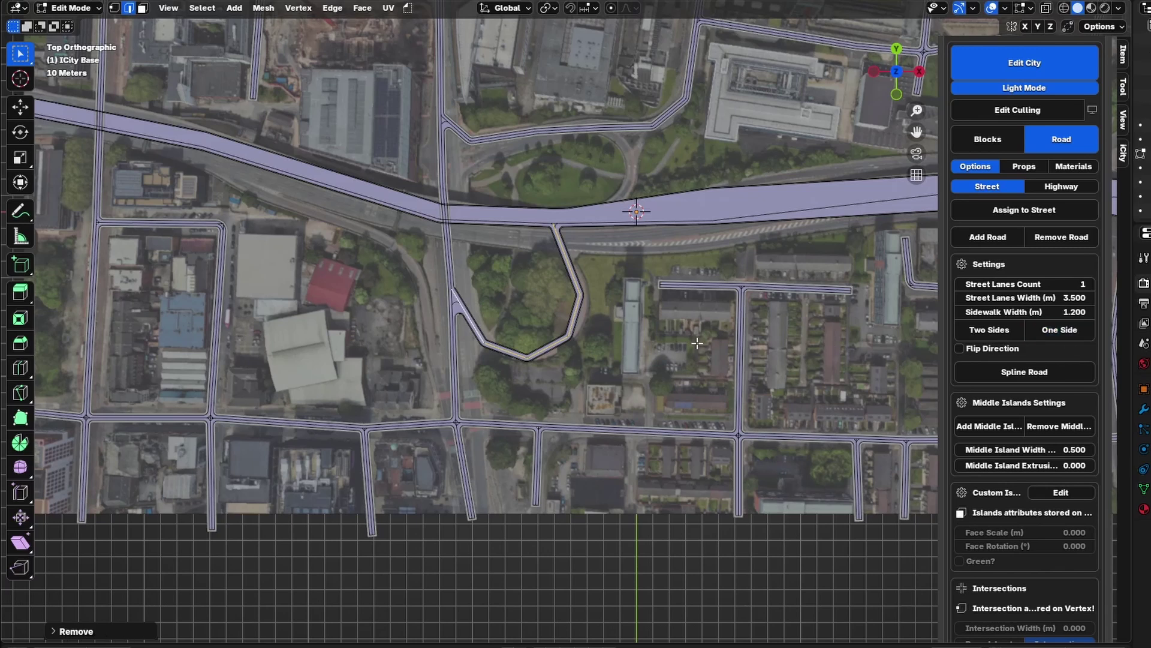
{"action": "key", "text": "ctrl+i"}
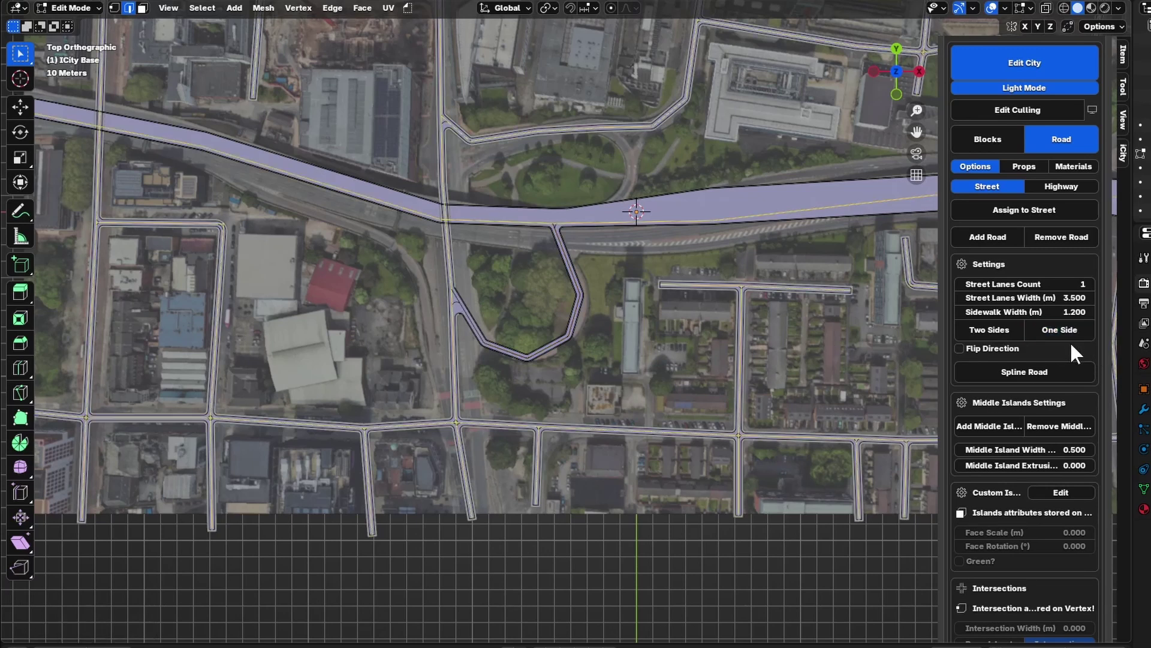
{"action": "left_click", "coordinate": [1001, 334]}
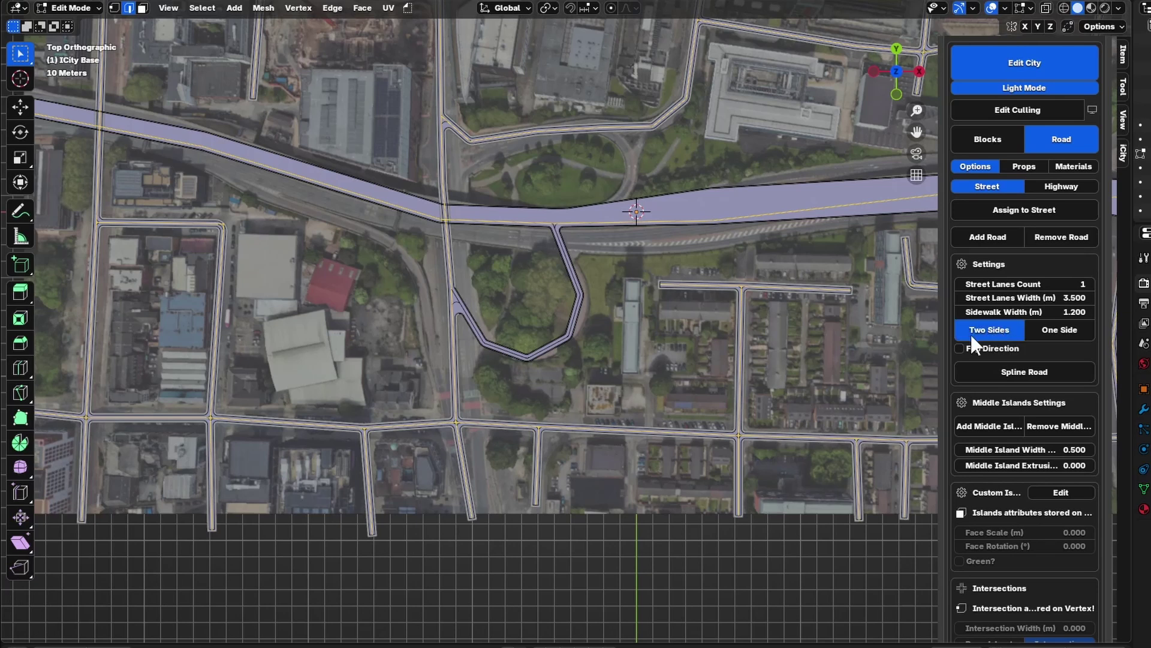
{"action": "scroll", "coordinate": [662, 385], "scroll_direction": "down", "scroll_amount": 3}
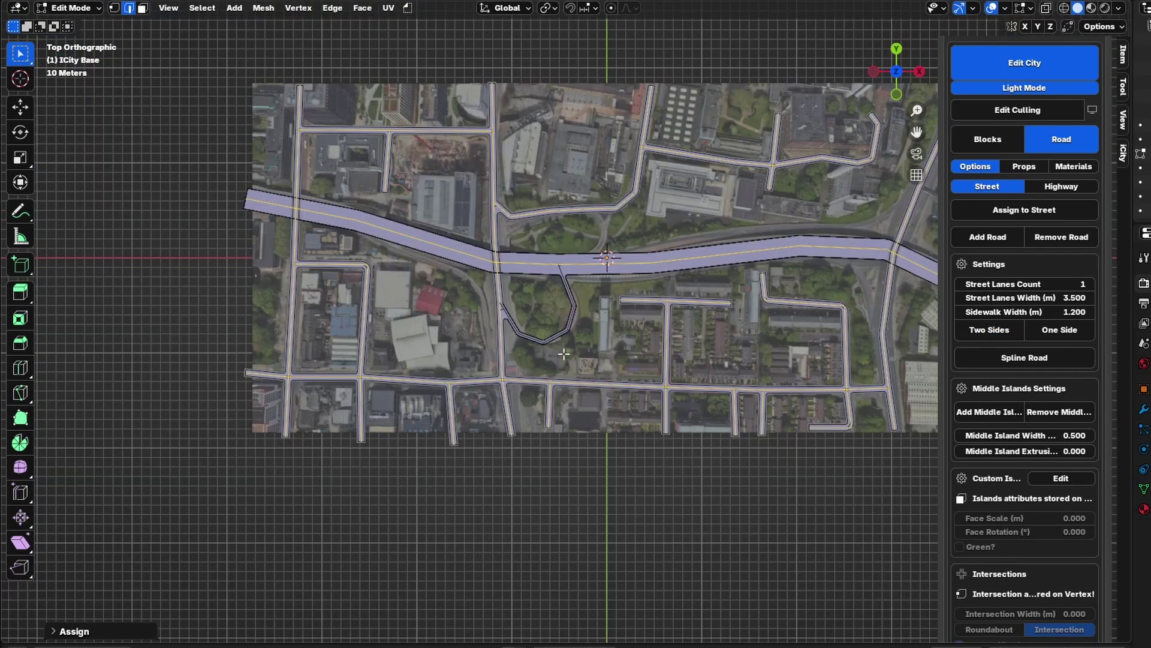
Try to round the loop ramp by bevelling its bend vertices with 4 segments
{"action": "scroll", "coordinate": [568, 297], "scroll_direction": "up", "scroll_amount": 6}
{"action": "key", "text": "1"}
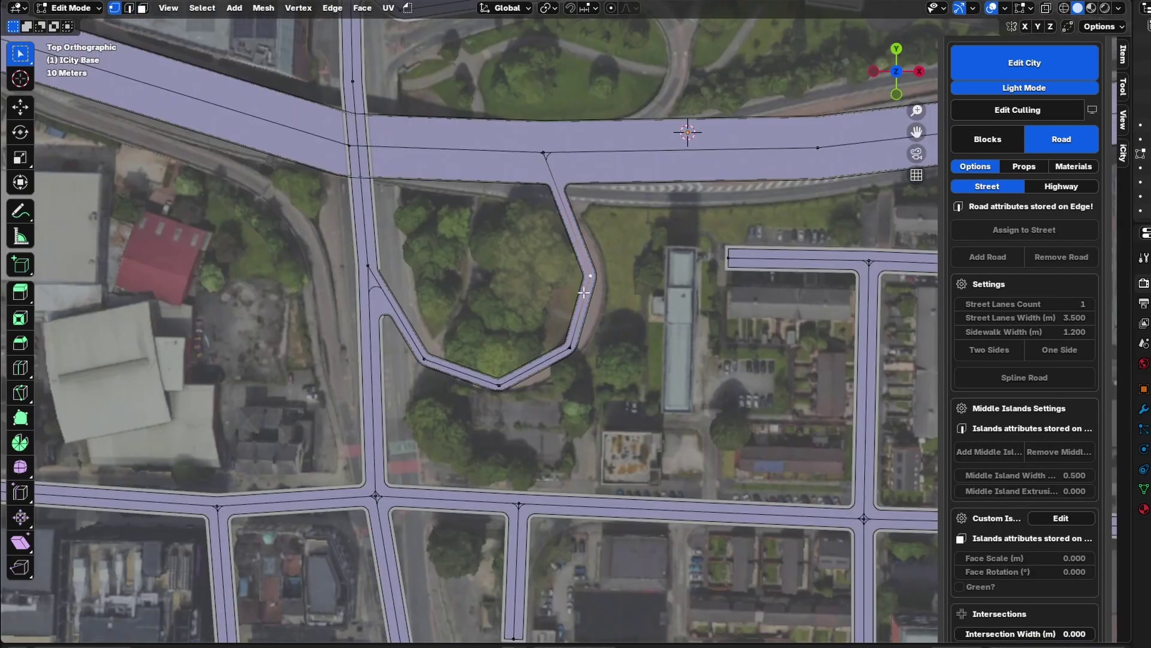
{"action": "left_click", "coordinate": [425, 360], "text": "ctrl"}
{"action": "key", "text": "ctrl+shift+b"}
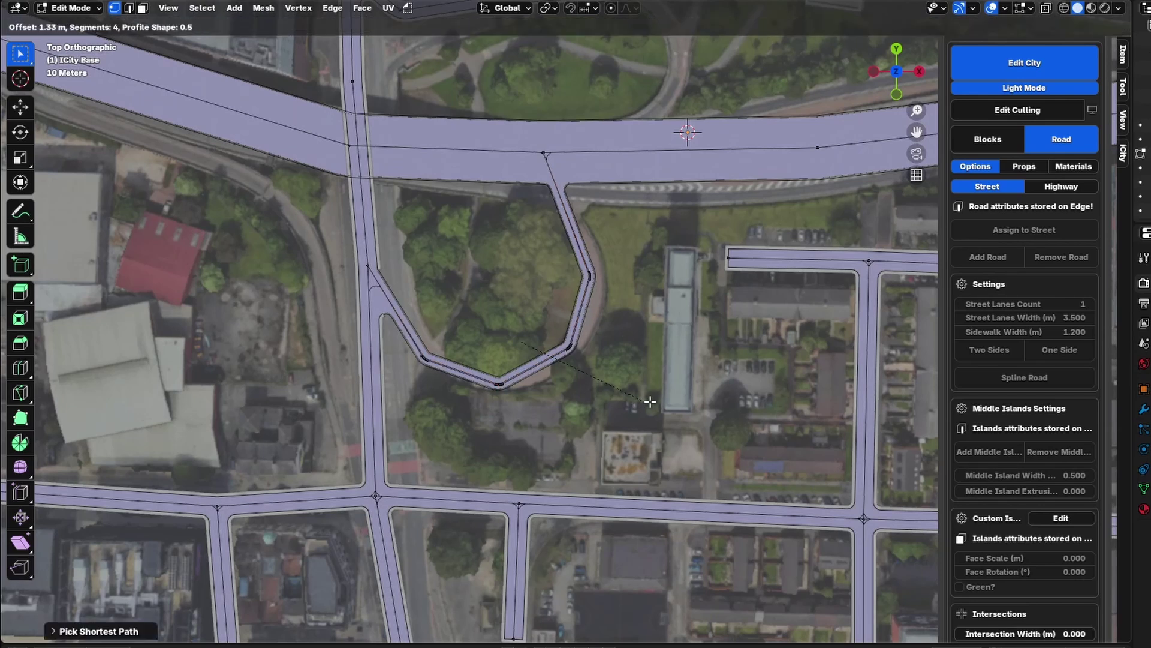
{"action": "left_click", "coordinate": [580, 240]}
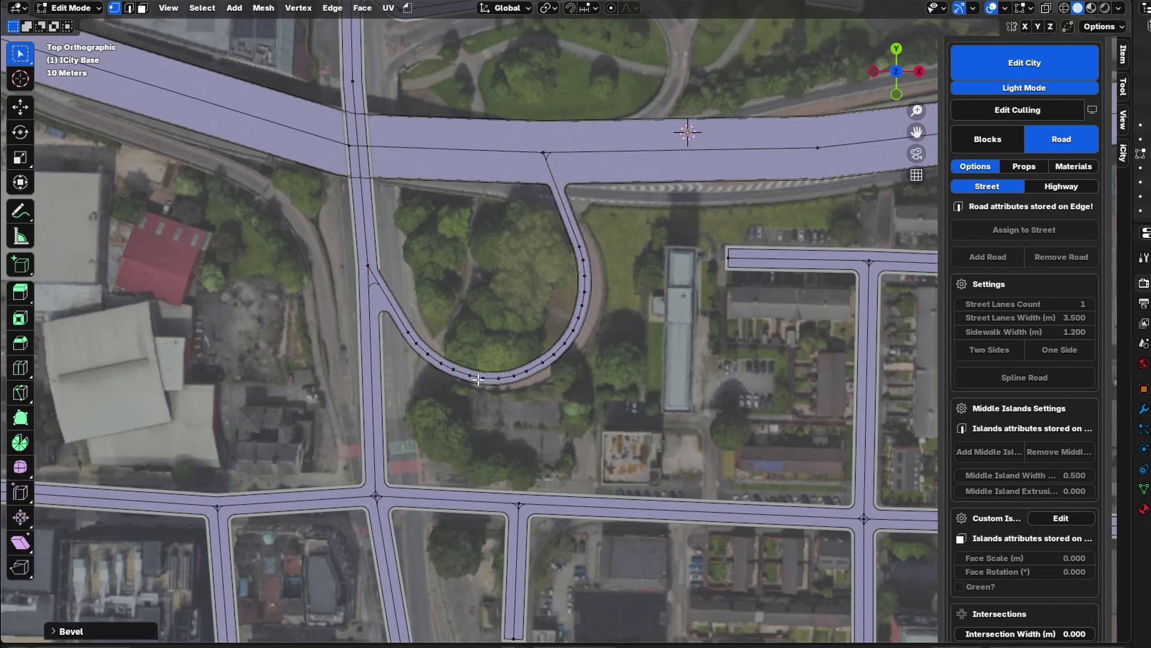
{"action": "key", "text": "ctrl+z"}
Extrude a second ramp from the loop ramp's highway junction north to the curved side road, and make it One Side
{"action": "scroll", "coordinate": [568, 318], "scroll_direction": "down", "scroll_amount": 3}
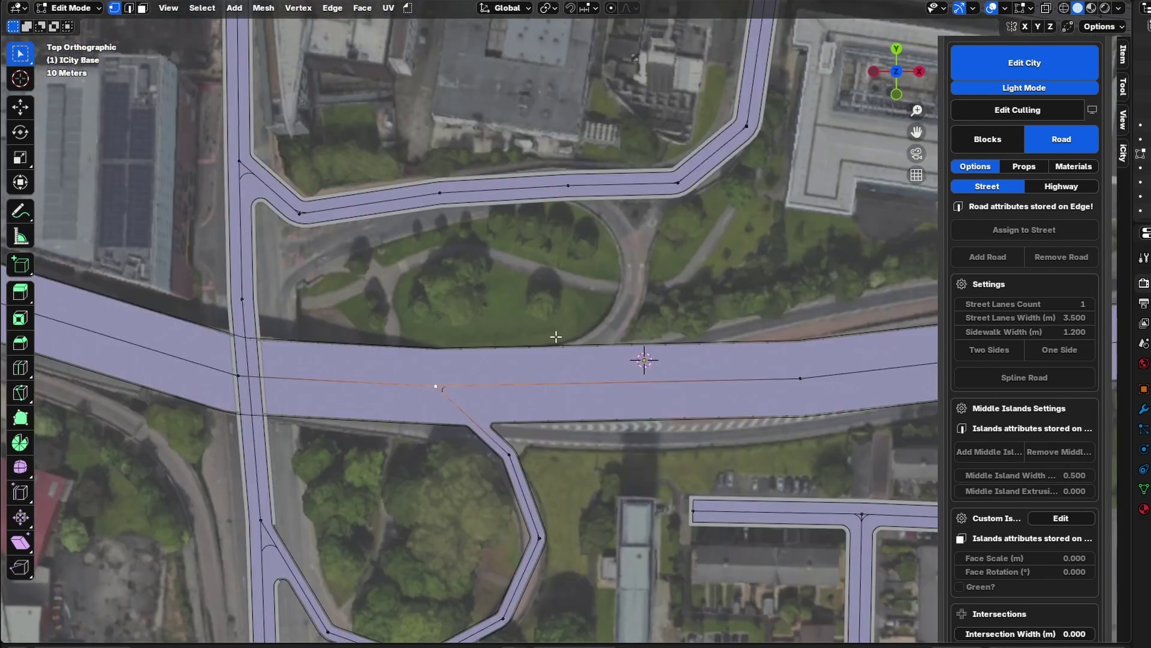
{"action": "right_click", "coordinate": [526, 335], "text": "ctrl"}
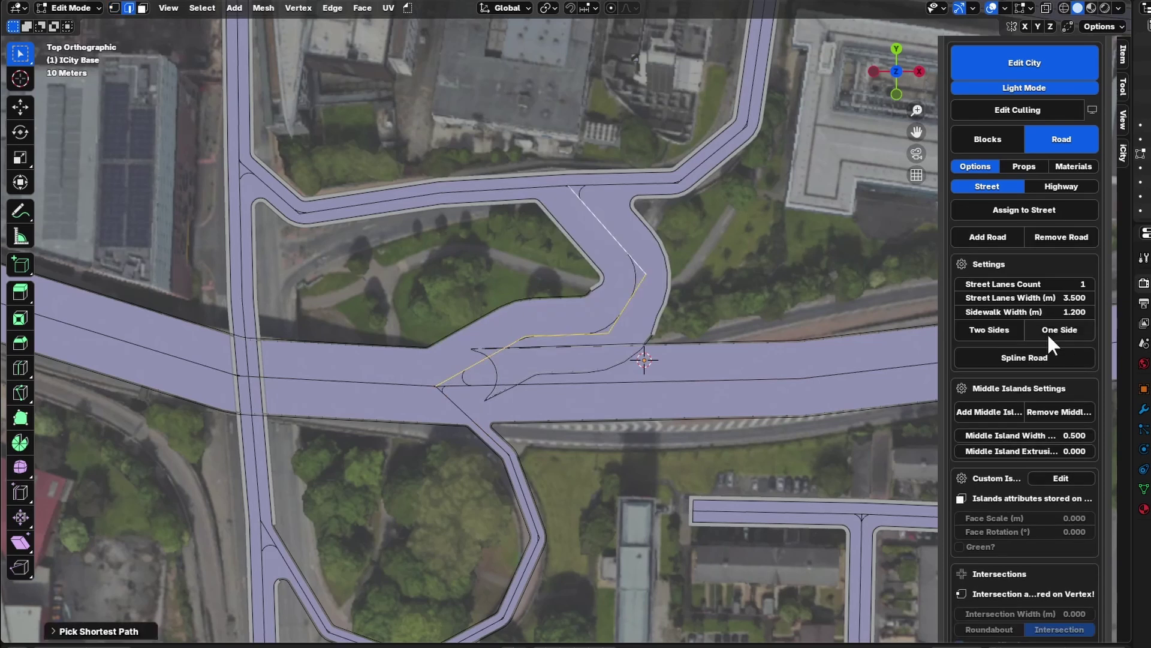
{"action": "left_click", "coordinate": [1049, 334]}
Reposition the north ramp's bend vertices and its highway junction to follow the curve in the aerial image
{"action": "key", "text": "1"}
{"action": "left_click", "coordinate": [526, 334]}
{"action": "key", "text": "g"}
{"action": "left_click", "coordinate": [545, 322]}
{"action": "left_click", "coordinate": [436, 389], "text": "shift"}
{"action": "key", "text": "g"}
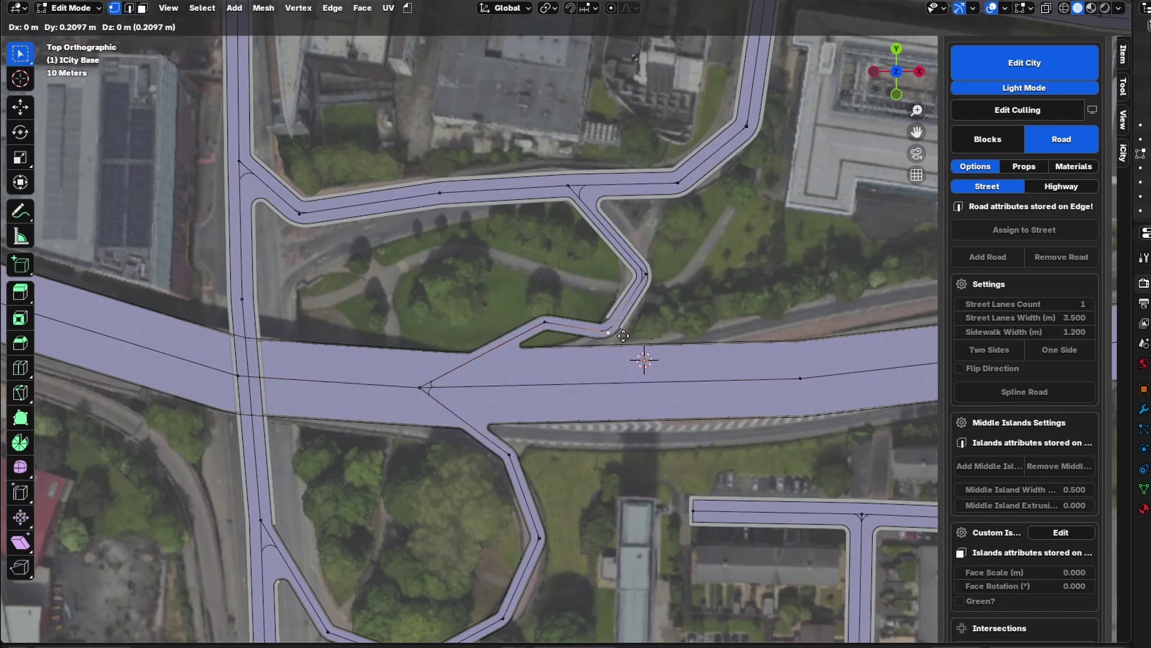
{"action": "scroll", "coordinate": [563, 322], "scroll_direction": "down", "scroll_amount": 4}
{"action": "left_click", "coordinate": [563, 322]}
{"action": "left_click", "coordinate": [564, 322]}
{"action": "scroll", "coordinate": [564, 322], "scroll_direction": "up", "scroll_amount": 2}
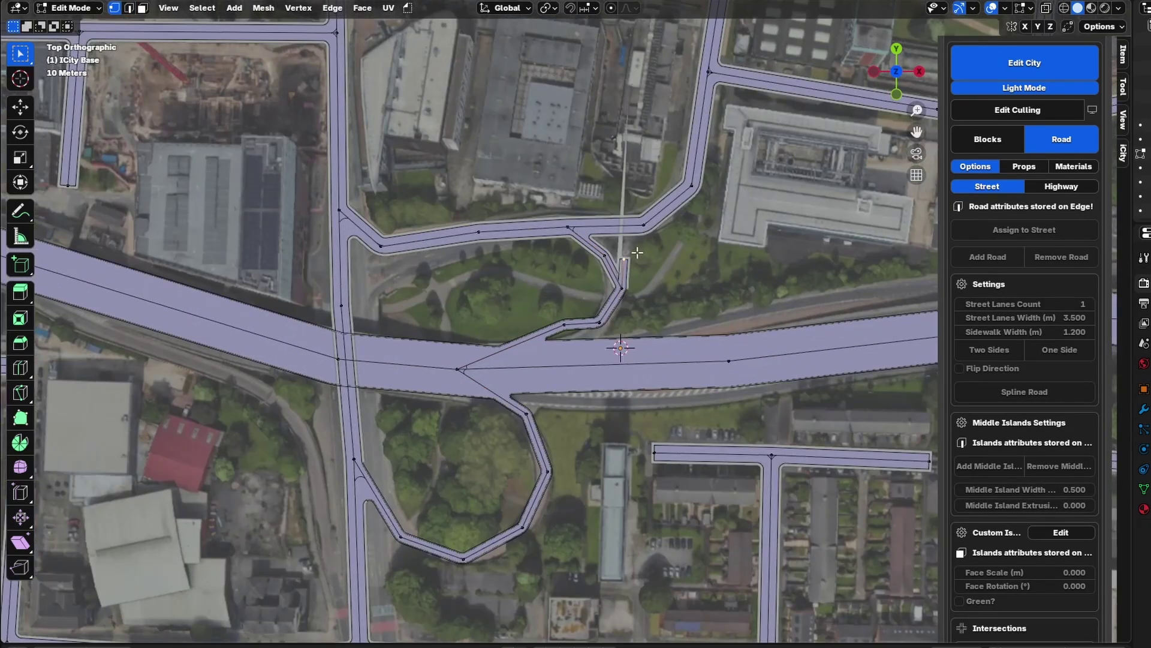
Fork the north ramp up to the side road's corner around the triangular island, and shift the western fork's middle vertex slightly west
{"action": "key", "text": "2"}
{"action": "left_click", "coordinate": [587, 241]}
{"action": "left_click", "coordinate": [611, 305], "text": "ctrl"}
{"action": "scroll", "coordinate": [622, 284], "scroll_direction": "up", "scroll_amount": 2}
{"action": "scroll", "coordinate": [622, 284], "scroll_direction": "up", "scroll_amount": 1}
{"action": "key", "text": "1"}
{"action": "left_click", "coordinate": [645, 274]}
{"action": "key", "text": "g"}
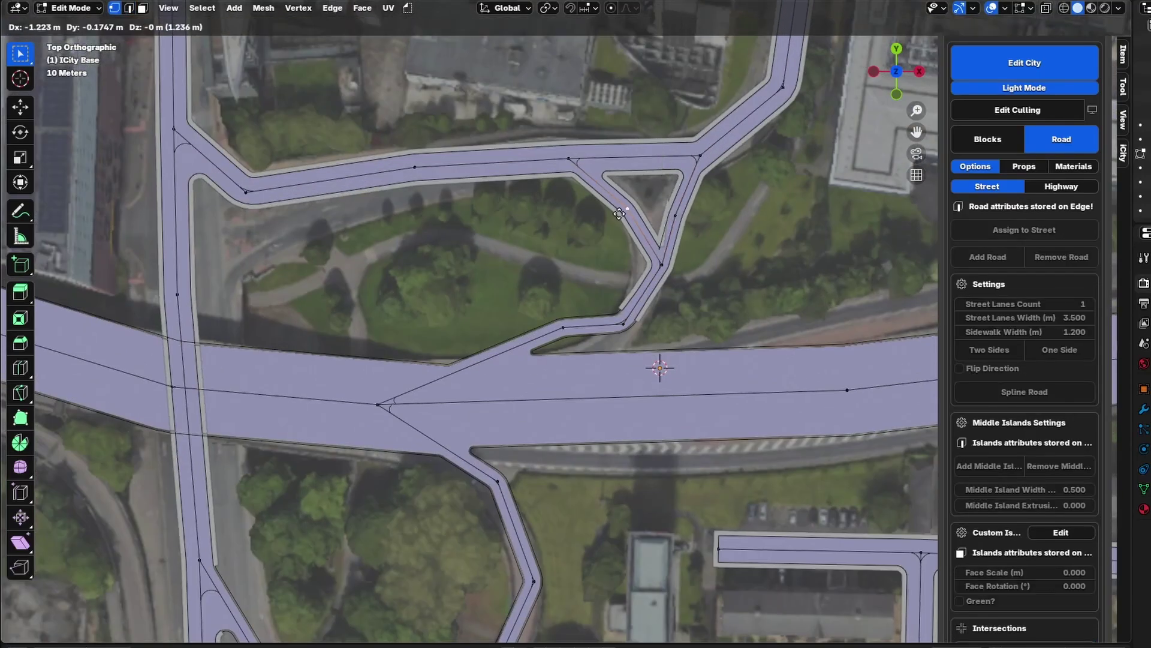
{"action": "left_click", "coordinate": [657, 368]}
Adjust the middle vertex of the triangular island's eastern fork within the horizontal plane to match the aerial image
{"action": "middle_click_drag", "start_coordinate": [658, 367], "coordinate": [583, 324]}
{"action": "scroll", "coordinate": [584, 324], "scroll_direction": "up", "scroll_amount": 6}
{"action": "key", "text": "g"}
{"action": "key", "text": "shift+z"}
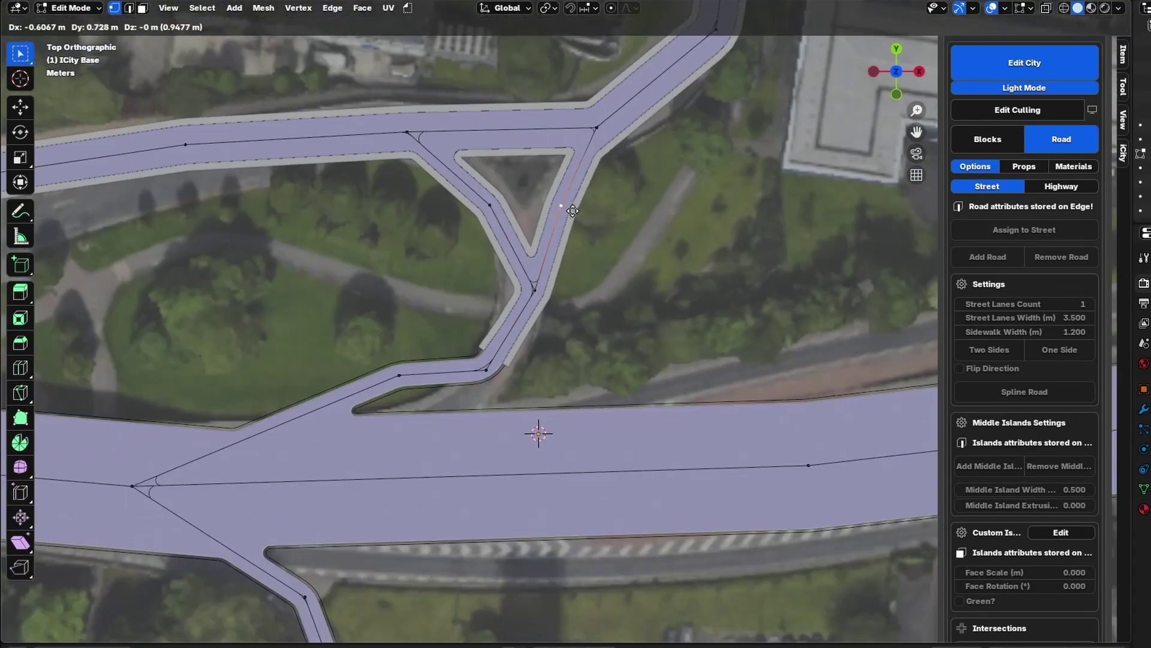
{"action": "left_click", "coordinate": [614, 191]}
Extrude a slip road eastward from the north ramp, running alongside the highway's north edge up to the north-eastern street
{"action": "scroll", "coordinate": [614, 191], "scroll_direction": "down", "scroll_amount": 8}
{"action": "left_click", "coordinate": [483, 314]}
{"action": "right_click", "coordinate": [599, 292], "text": "ctrl"}
{"action": "middle_click_drag", "start_coordinate": [745, 271], "coordinate": [478, 280], "text": "shift"}
{"action": "right_click", "coordinate": [470, 275], "text": "ctrl"}
{"action": "right_click", "coordinate": [597, 266], "text": "ctrl"}
{"action": "right_click", "coordinate": [661, 270], "text": "ctrl"}
{"action": "right_click", "coordinate": [705, 252], "text": "ctrl"}
Extrude a short branch southeast from the slip road and connect it to the eastern street's vertex at the highway crossing
{"action": "scroll", "coordinate": [705, 336], "scroll_direction": "up", "scroll_amount": 3}
{"action": "middle_click_drag", "start_coordinate": [681, 309], "coordinate": [648, 340], "text": "shift"}
{"action": "right_click", "coordinate": [649, 233], "text": "ctrl"}
{"action": "left_click", "coordinate": [695, 269], "text": "shift"}
{"action": "key", "text": "f"}
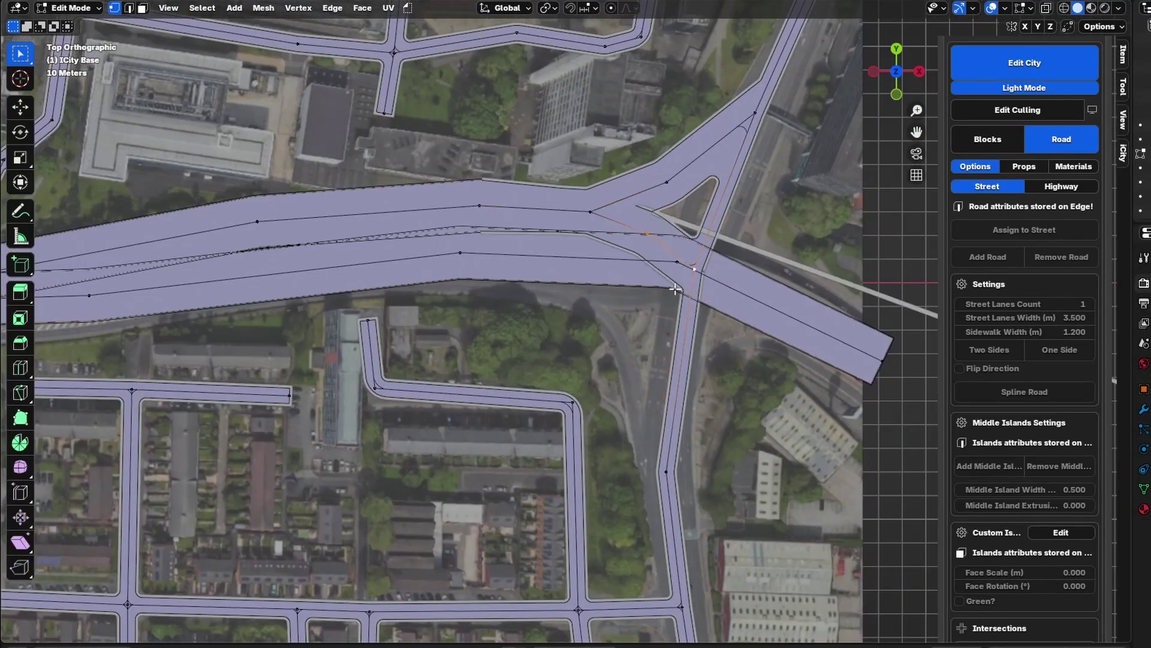
Set the highway lane count to 1 for the northern slip road, including its branches at the eastern end
{"action": "key", "text": "2"}
{"action": "scroll", "coordinate": [689, 267], "scroll_direction": "down", "scroll_amount": 4}
{"action": "left_click", "coordinate": [257, 305], "text": "ctrl"}
{"action": "key", "text": "ctrl+z"}
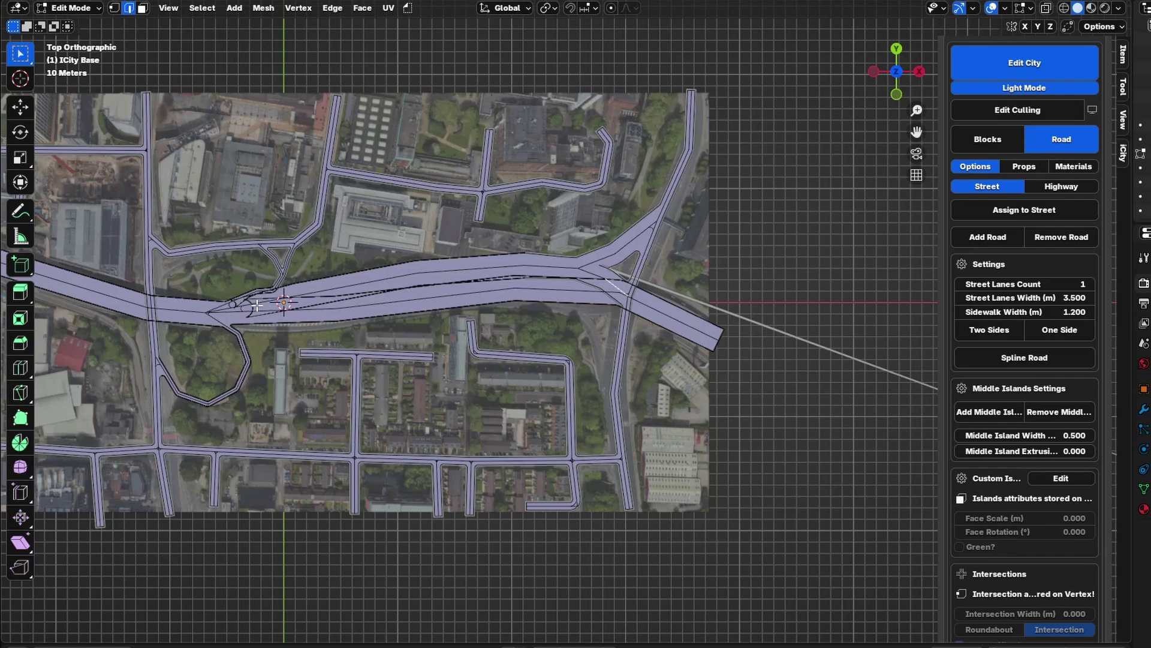
{"action": "left_click", "coordinate": [642, 236], "text": "ctrl"}
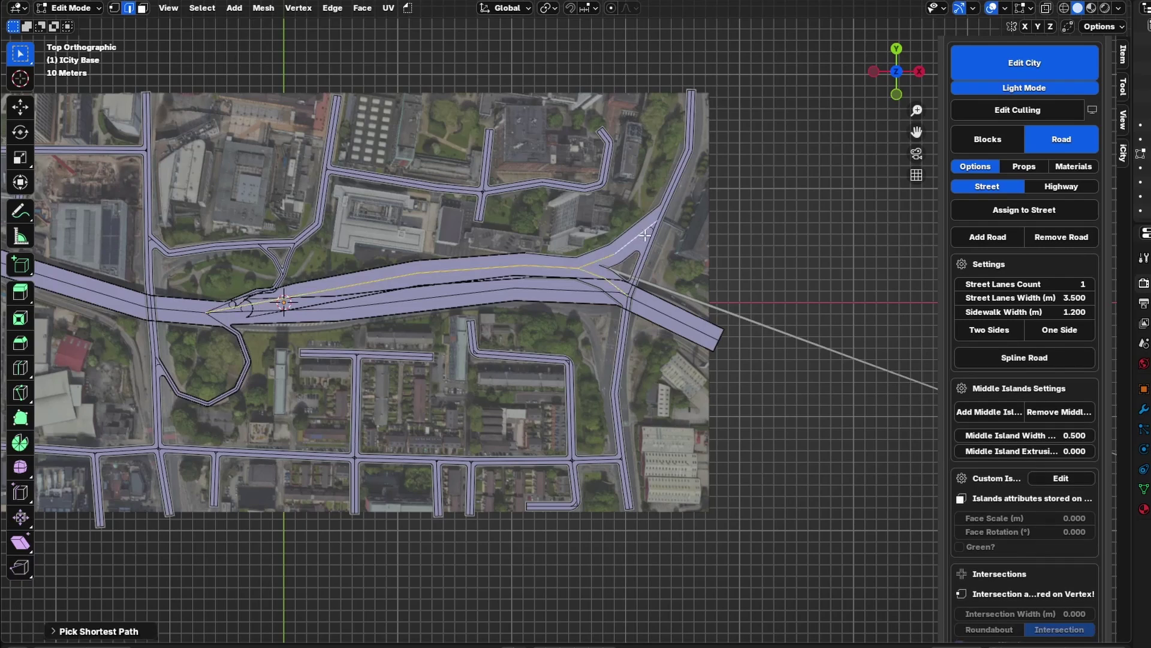
{"action": "left_click", "coordinate": [1062, 186]}
{"action": "left_click", "coordinate": [1042, 283]}
{"action": "type", "text": "1"}
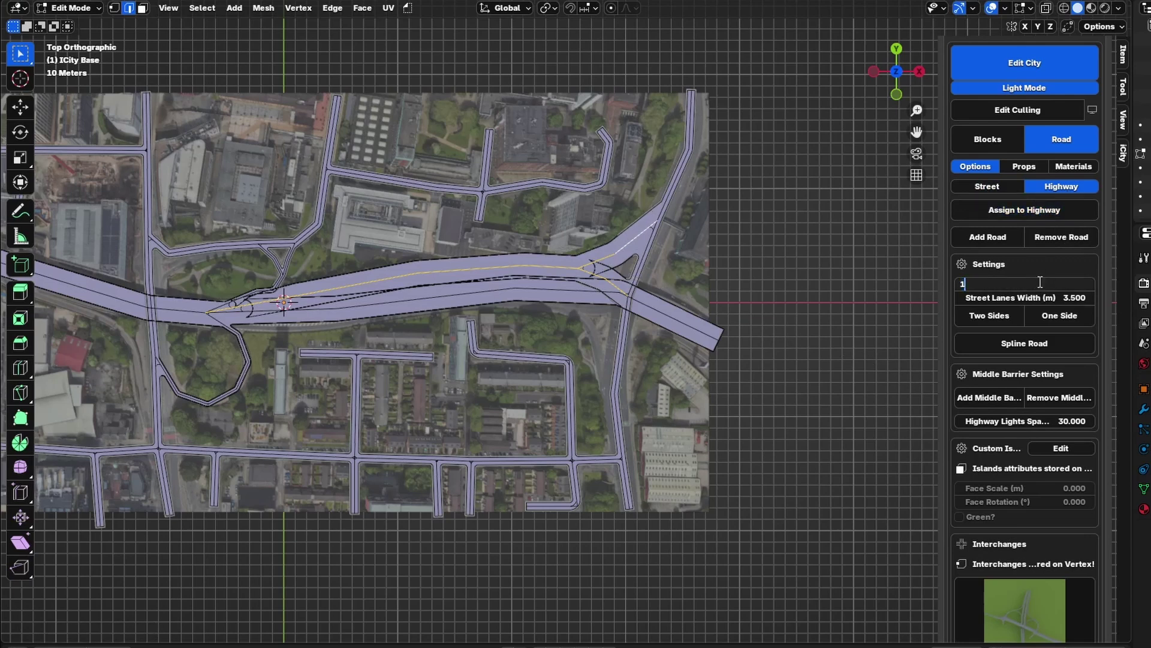
{"action": "key", "text": "Return"}
Reposition the vertices of the north ramp and northern slip road nearest the highway so both merge into it along the aerial image
{"action": "scroll", "coordinate": [362, 297], "scroll_direction": "up", "scroll_amount": 5}
{"action": "key", "text": "1"}
{"action": "key", "text": "g"}
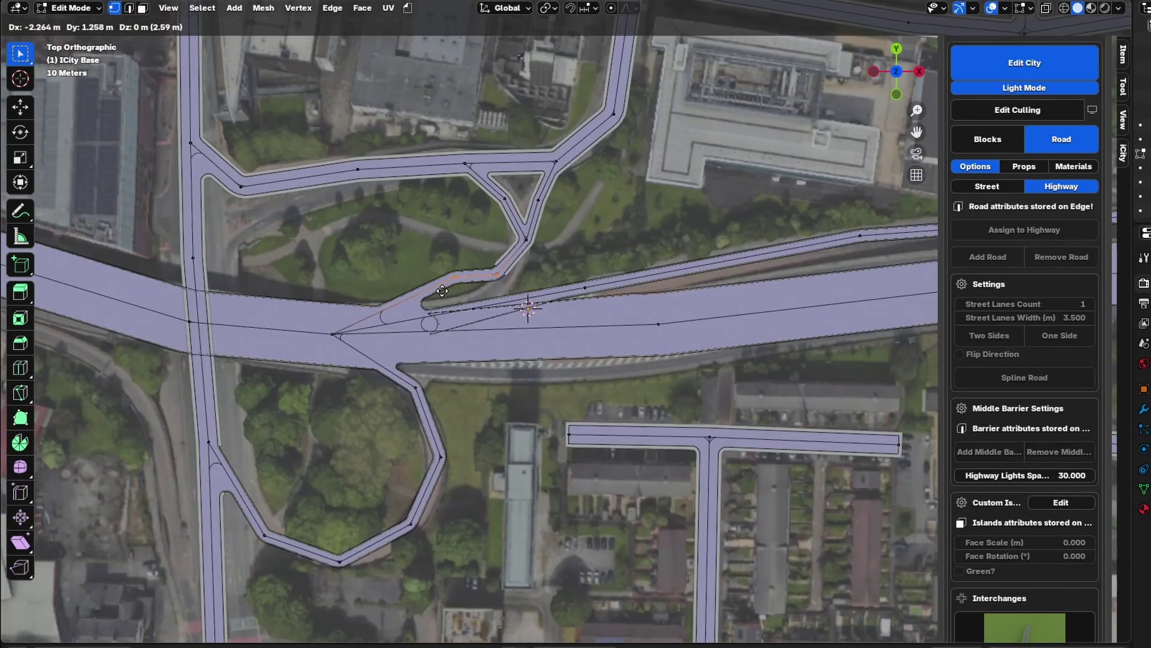
{"action": "left_click", "coordinate": [440, 291]}
{"action": "left_click", "coordinate": [585, 287]}
{"action": "key", "text": "g"}
{"action": "left_click", "coordinate": [549, 280]}
{"action": "left_click", "coordinate": [452, 278]}
{"action": "key", "text": "g"}
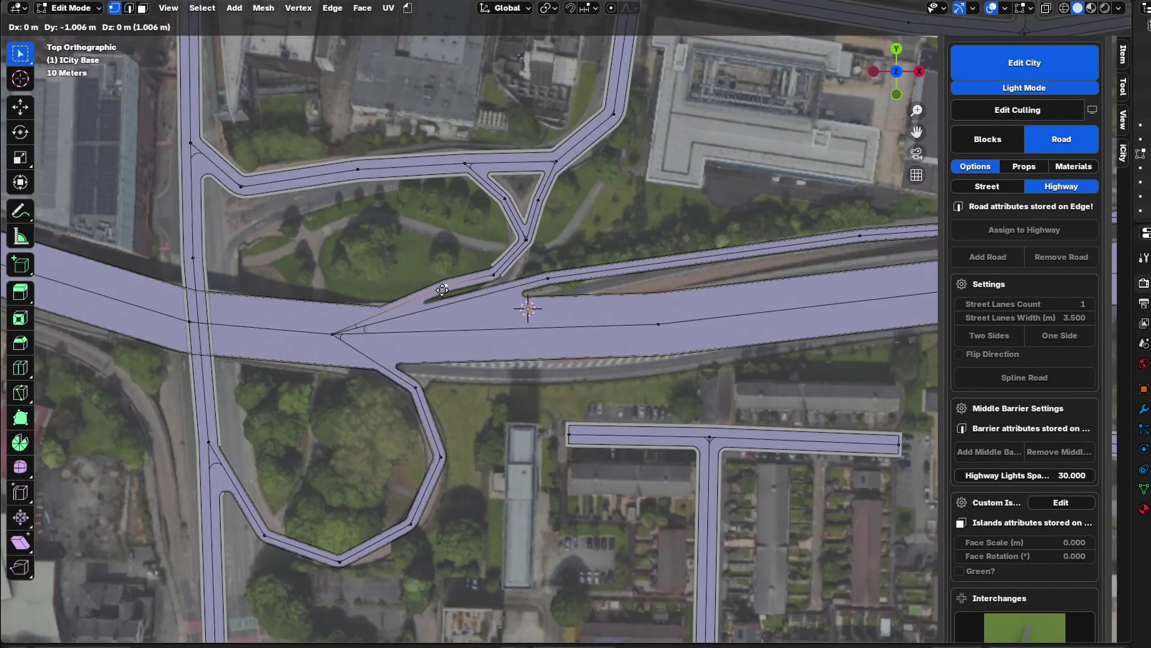
{"action": "left_click", "coordinate": [446, 285]}
Extrude a short segment southeast from the highway's ramp junction to start a slip road on its south side
{"action": "scroll", "coordinate": [447, 285], "scroll_direction": "down", "scroll_amount": 2}
{"action": "scroll", "coordinate": [749, 262], "scroll_direction": "down", "scroll_amount": 2}
{"action": "middle_click_drag", "start_coordinate": [749, 262], "coordinate": [490, 254], "text": "shift"}
{"action": "middle_click_drag", "start_coordinate": [214, 305], "coordinate": [529, 222], "text": "shift"}
{"action": "left_click", "coordinate": [366, 246]}
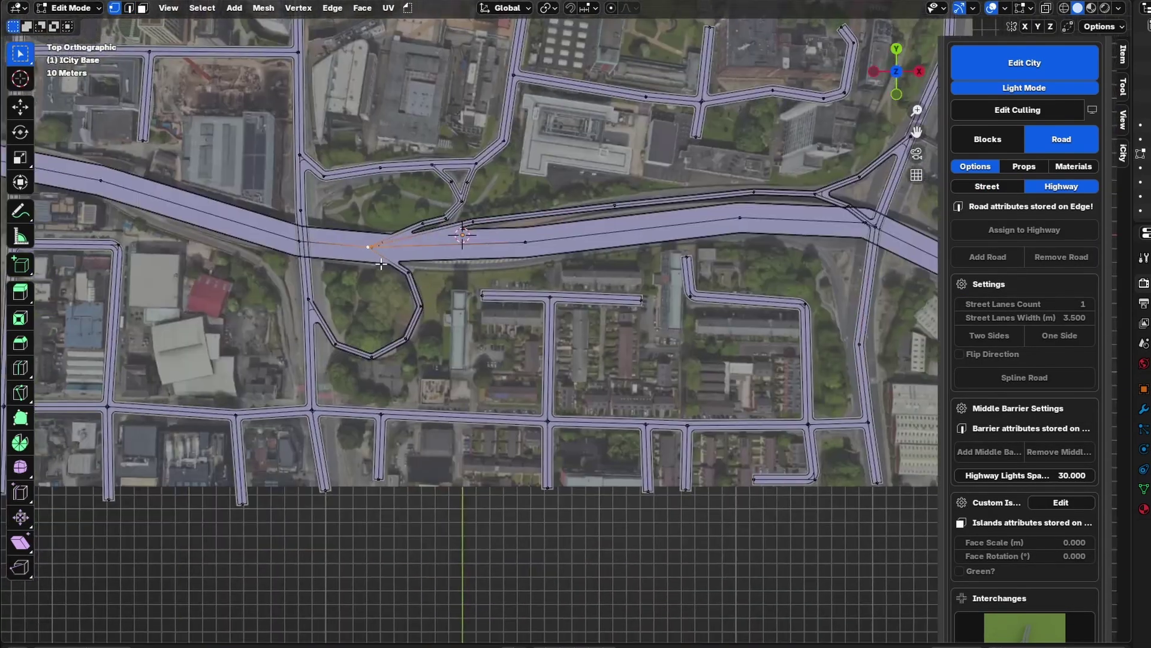
{"action": "scroll", "coordinate": [404, 283], "scroll_direction": "up", "scroll_amount": 3}
{"action": "middle_click_drag", "start_coordinate": [330, 251], "coordinate": [497, 268], "text": "shift"}
{"action": "key", "text": "e"}
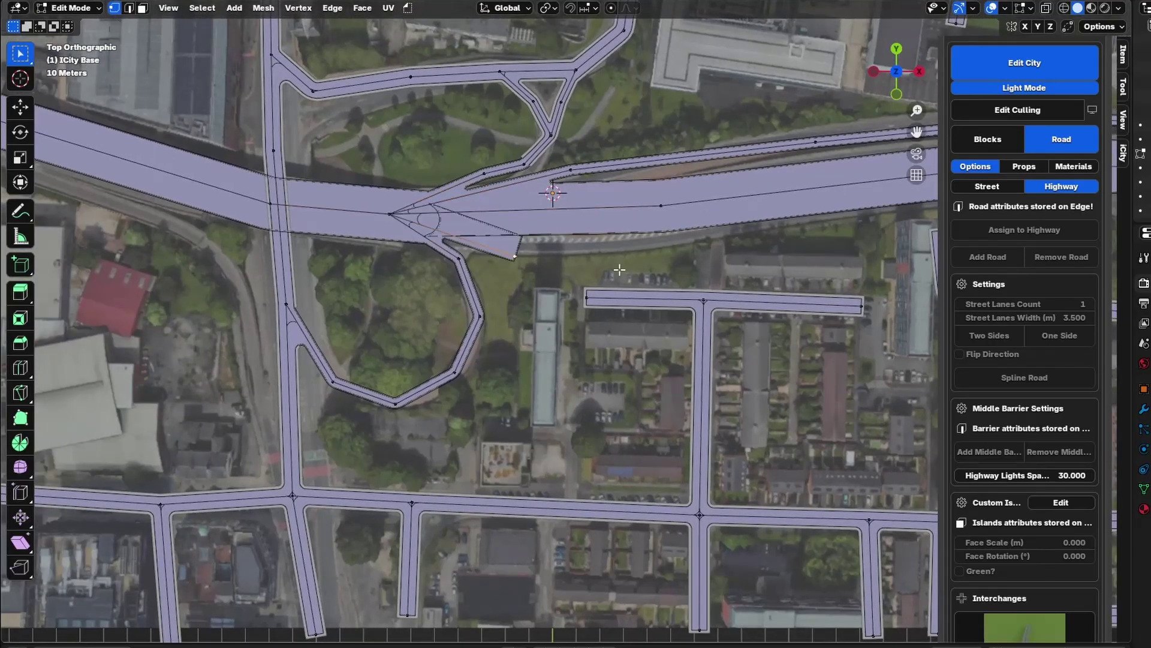
{"action": "left_click", "coordinate": [635, 300]}
Extend the southern slip road eastward along the highway's south edge to the eastern street
{"action": "middle_click_drag", "start_coordinate": [717, 240], "coordinate": [321, 293], "text": "shift"}
{"action": "key", "text": "e"}
{"action": "left_click", "coordinate": [610, 254]}
{"action": "key", "text": "e"}
{"action": "left_click", "coordinate": [813, 267]}
{"action": "key", "text": "e"}
Select the whole southern slip road and make it one-sided
{"action": "key", "text": "2"}
{"action": "left_click", "coordinate": [773, 291]}
{"action": "left_click", "coordinate": [78, 295], "text": "ctrl"}
{"action": "middle_click_drag", "start_coordinate": [78, 294], "coordinate": [373, 289], "text": "shift"}
{"action": "left_click", "coordinate": [1045, 319]}
Shift the loop ramp's northern vertex beside the highway slightly to match the aerial image
{"action": "scroll", "coordinate": [291, 278], "scroll_direction": "up", "scroll_amount": 3}
{"action": "middle_click_drag", "start_coordinate": [290, 278], "coordinate": [606, 352], "text": "shift"}
{"action": "key", "text": "1"}
{"action": "left_click", "coordinate": [448, 347]}
{"action": "key", "text": "g"}
{"action": "left_click", "coordinate": [452, 346]}
{"action": "scroll", "coordinate": [451, 347], "scroll_direction": "down", "scroll_amount": 4}
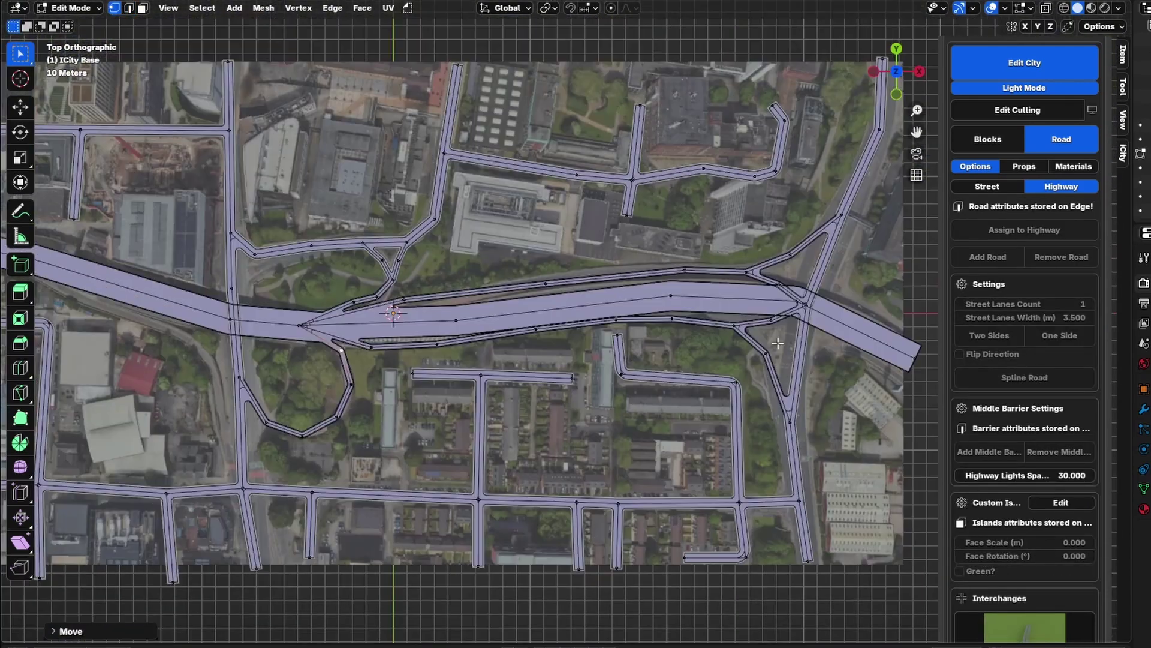
Try raising the highway's full centre line by 5.5 m along Z without proportional editing
{"action": "scroll", "coordinate": [477, 398], "scroll_direction": "down", "scroll_amount": 2}
{"action": "middle_click_drag", "start_coordinate": [611, 366], "coordinate": [643, 375]}
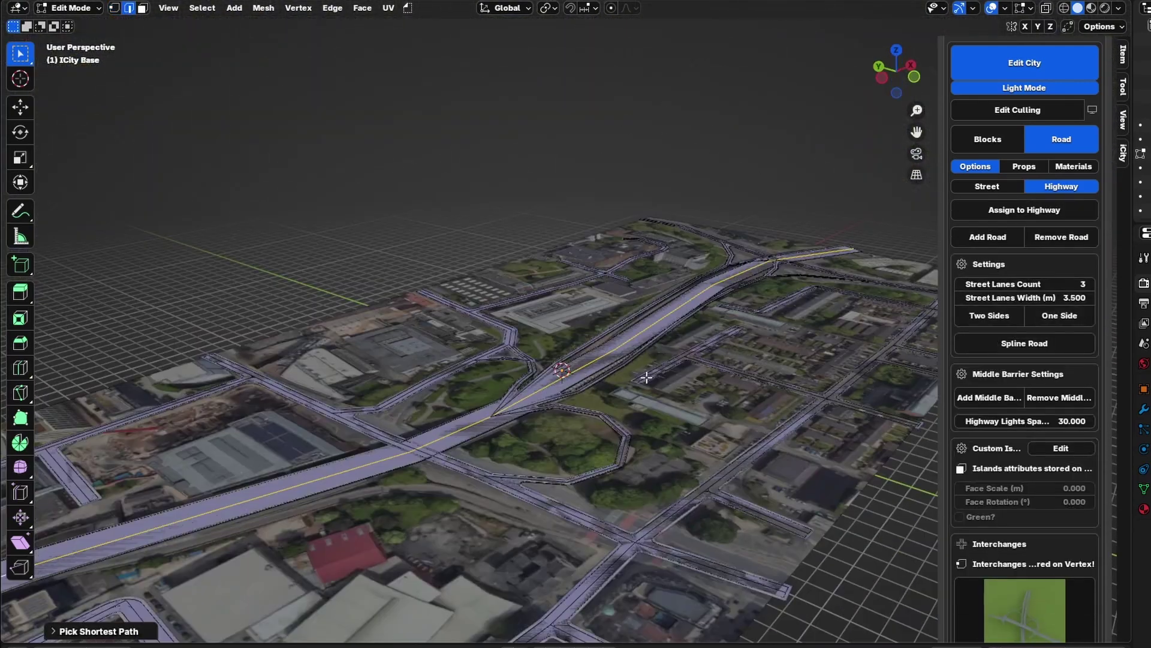
{"action": "scroll", "coordinate": [633, 393], "scroll_direction": "up", "scroll_amount": 4}
{"action": "scroll", "coordinate": [572, 337], "scroll_direction": "up", "scroll_amount": 1}
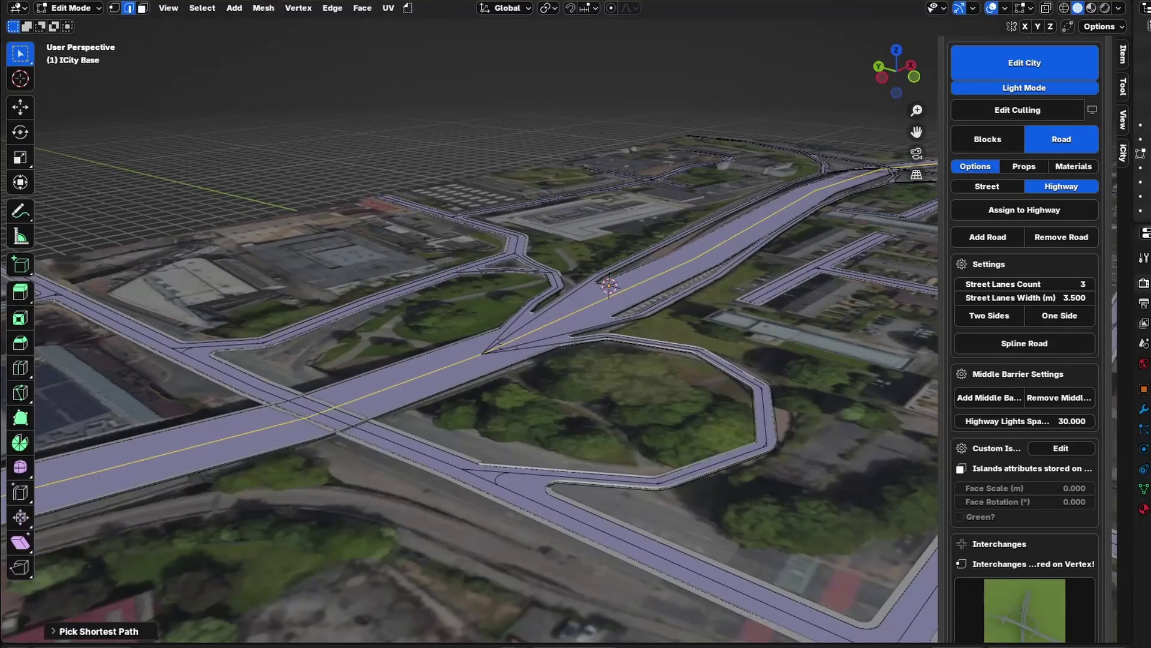
{"action": "key", "text": "g"}
{"action": "key", "text": "z"}
{"action": "key", "text": "4"}
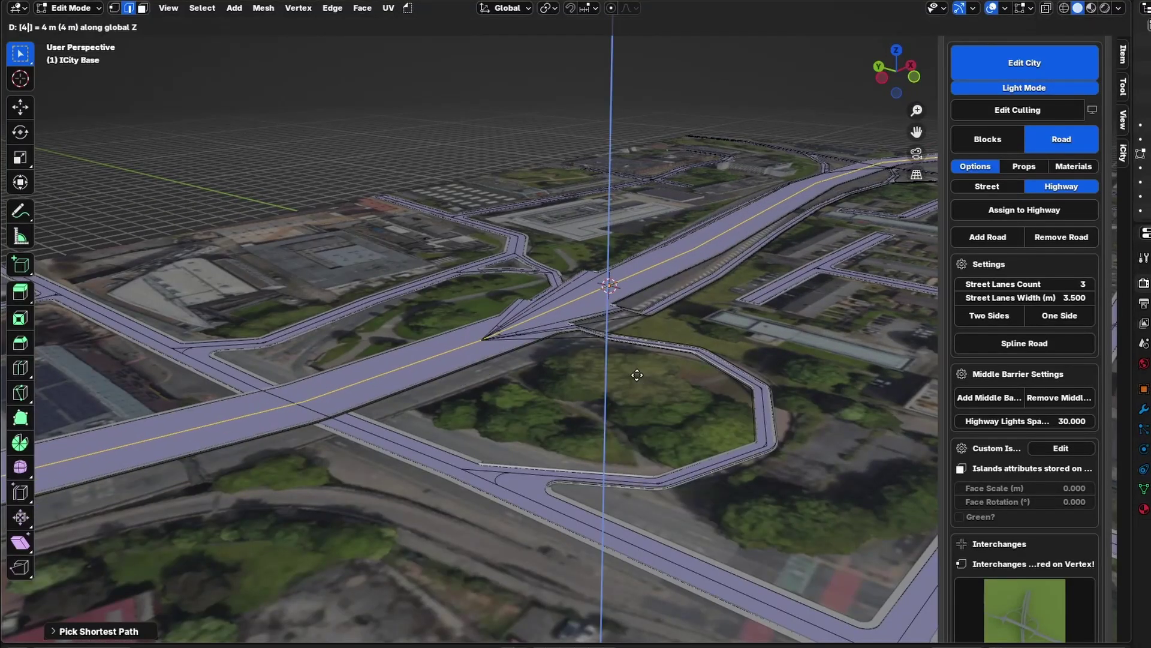
{"action": "key", "text": "BackSpace"}
{"action": "type", "text": "5.5"}
{"action": "key", "text": "Return"}
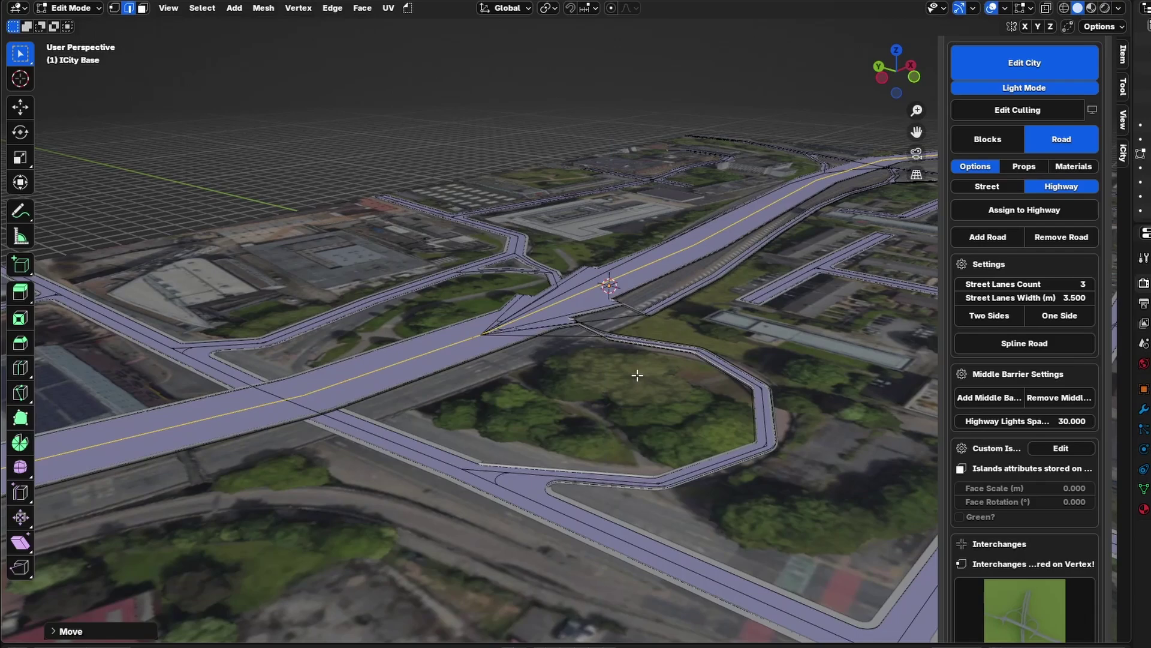
{"action": "middle_click_drag", "start_coordinate": [633, 375], "coordinate": [629, 368]}
{"action": "scroll", "coordinate": [630, 369], "scroll_direction": "up", "scroll_amount": 3}
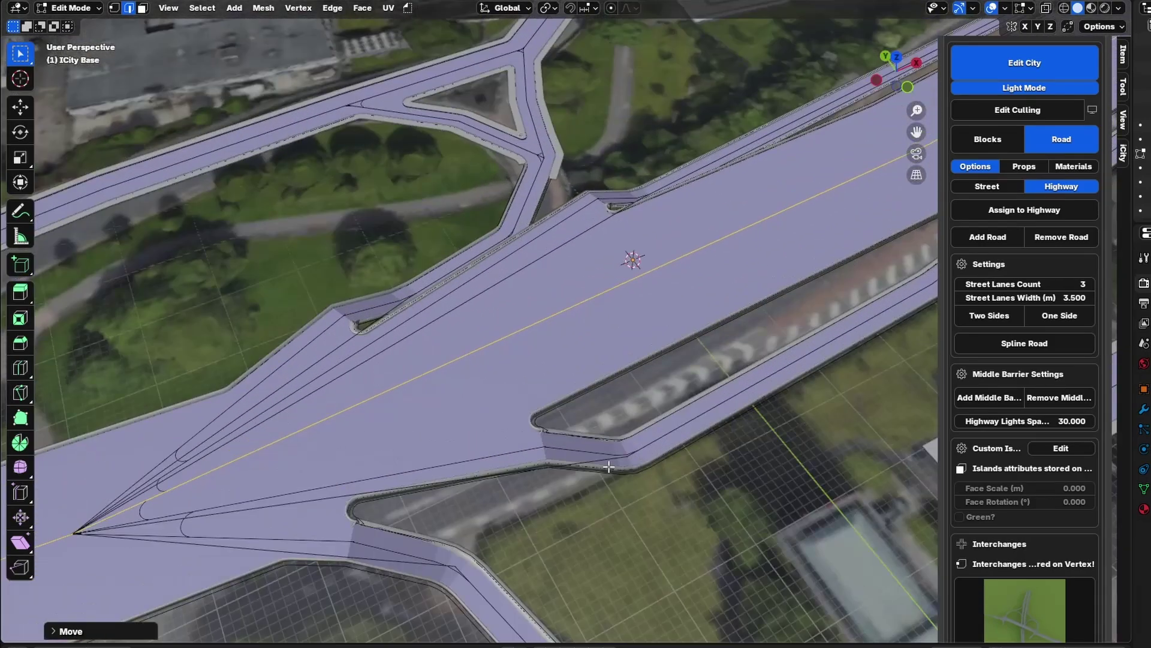
{"action": "middle_click_drag", "start_coordinate": [501, 511], "coordinate": [501, 367]}
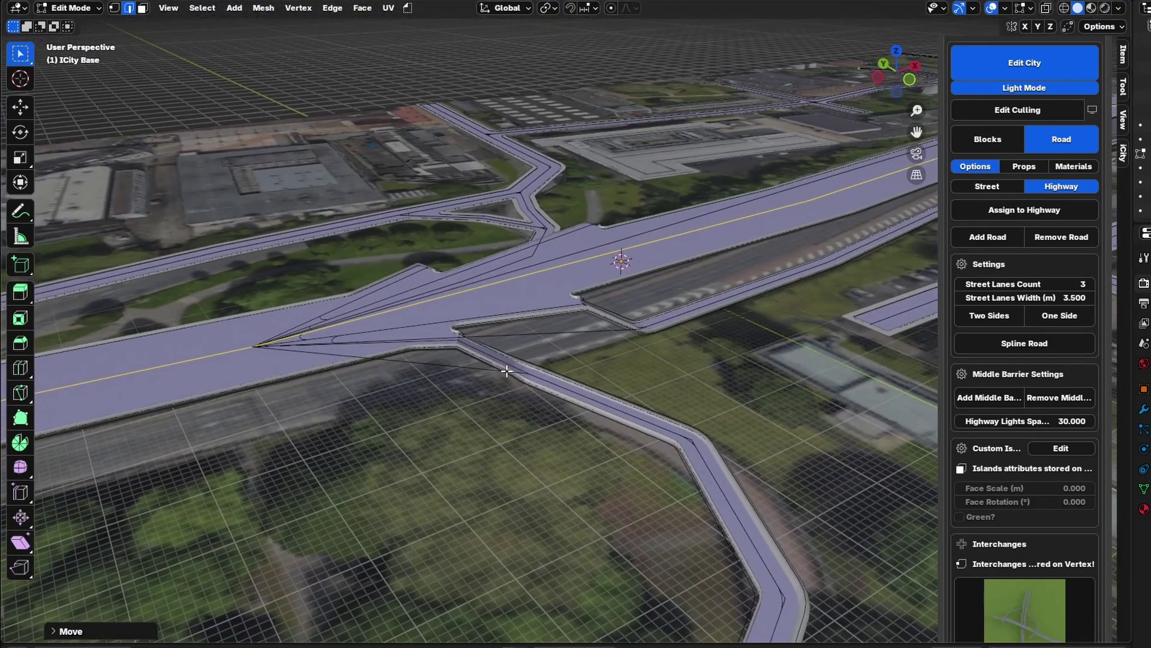
{"action": "key", "text": "ctrl+z"}
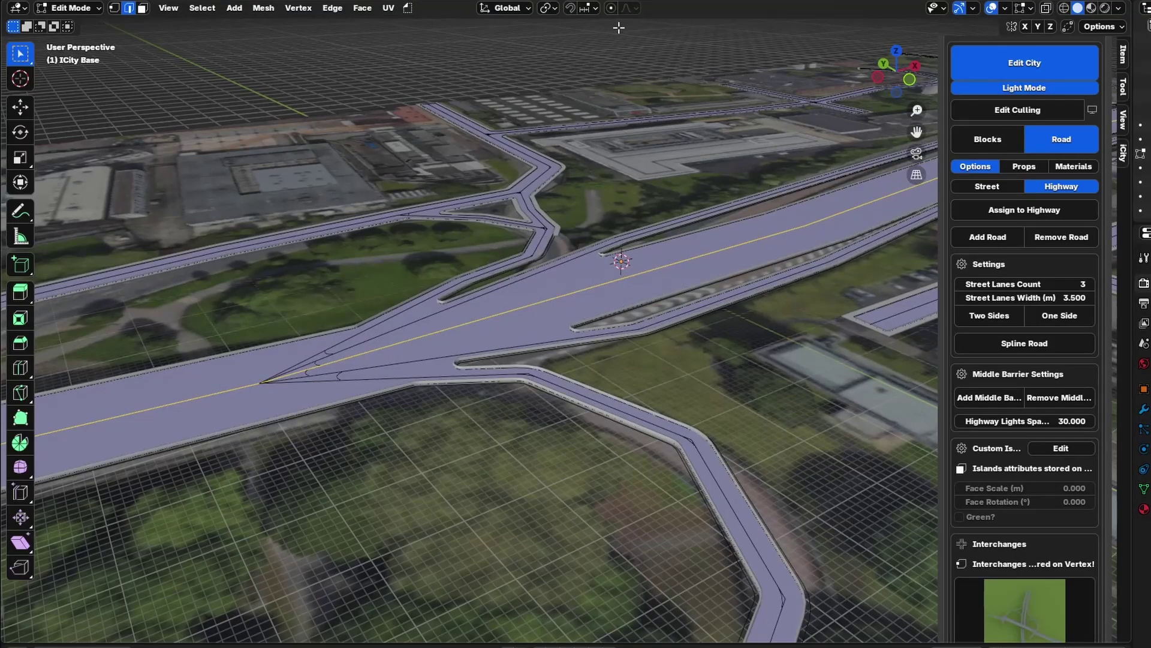
Raise the highway's centre line 5 m along Z using smooth proportional editing with a radius of about 106.7 m
{"action": "left_click", "coordinate": [627, 7]}
{"action": "left_click", "coordinate": [643, 36]}
{"action": "key", "text": "g"}
{"action": "key", "text": "z"}
{"action": "scroll", "coordinate": [758, 316], "scroll_direction": "down", "scroll_amount": 20}
{"action": "scroll", "coordinate": [758, 316], "scroll_direction": "down", "scroll_amount": 7}
{"action": "scroll", "coordinate": [758, 312], "scroll_direction": "down", "scroll_amount": 1}
{"action": "scroll", "coordinate": [758, 315], "scroll_direction": "up", "scroll_amount": 2}
{"action": "scroll", "coordinate": [758, 315], "scroll_direction": "down", "scroll_amount": 8}
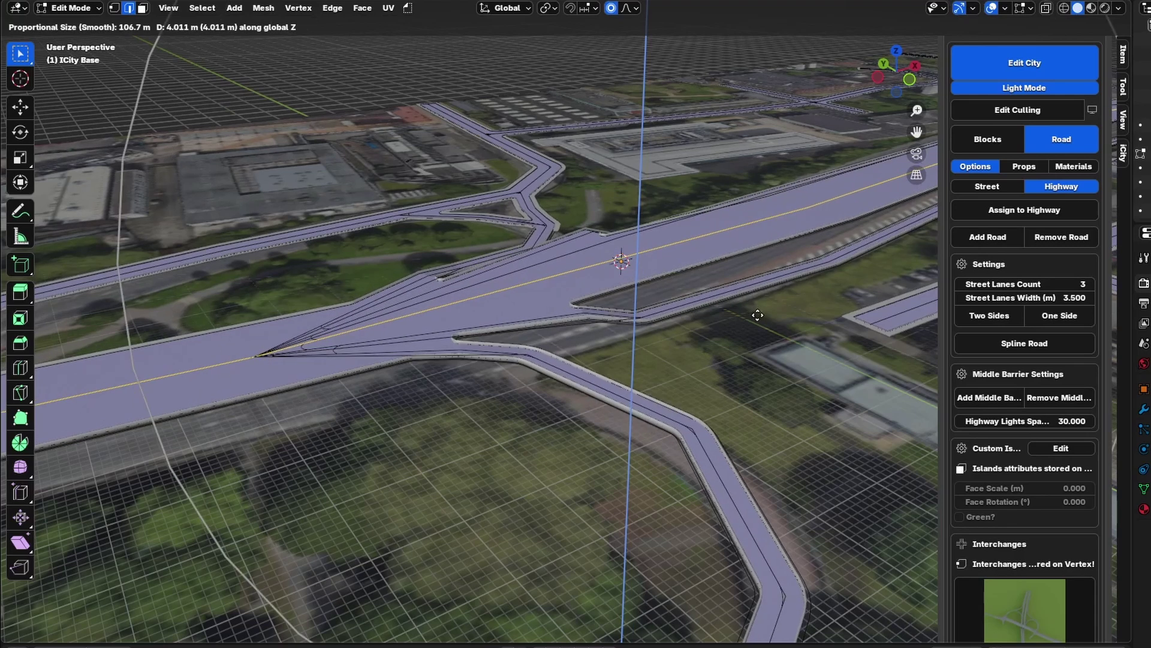
{"action": "scroll", "coordinate": [756, 323], "scroll_direction": "up", "scroll_amount": 5}
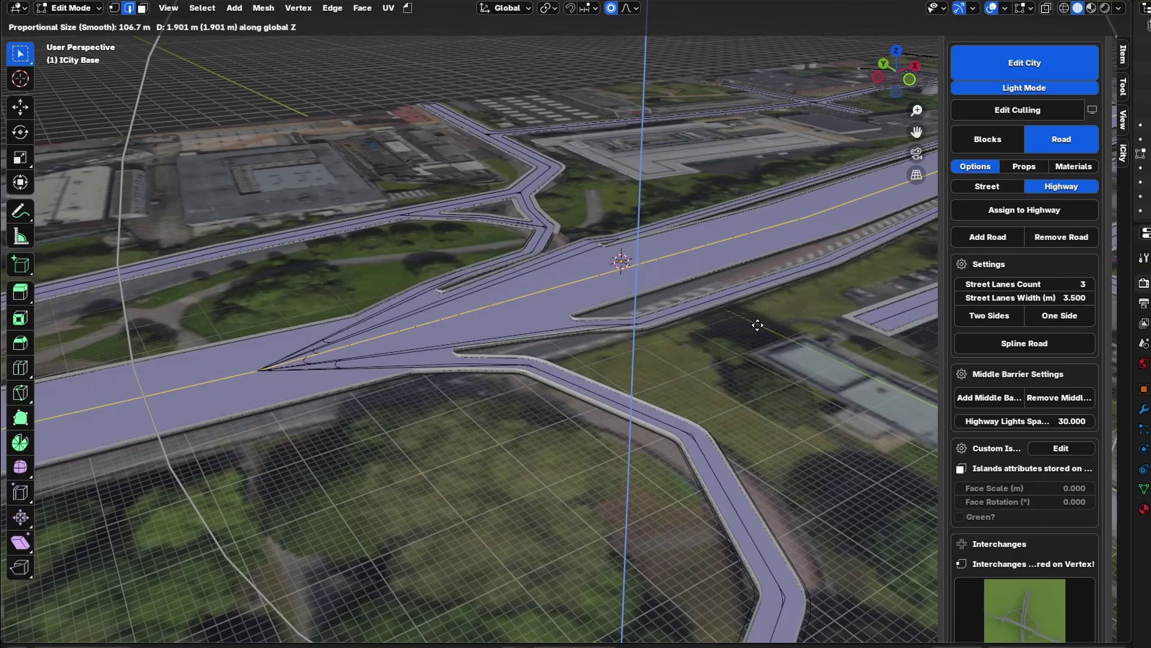
{"action": "type", "text": "5"}
{"action": "key", "text": "Return"}
Turn off proportional editing and adjust the height of a ramp vertex beside the highway along Z
{"action": "mouse_move", "coordinate": [651, 384]}
{"action": "middle_mouse_down"}
{"action": "mouse_move", "coordinate": [552, 350]}
{"action": "mouse_move", "coordinate": [648, 374]}
{"action": "middle_mouse_up"}
{"action": "key", "text": "1"}
{"action": "left_click", "coordinate": [459, 347]}
{"action": "key", "text": "o"}
{"action": "key", "text": "g"}
{"action": "key", "text": "z"}
{"action": "left_click", "coordinate": [414, 391]}
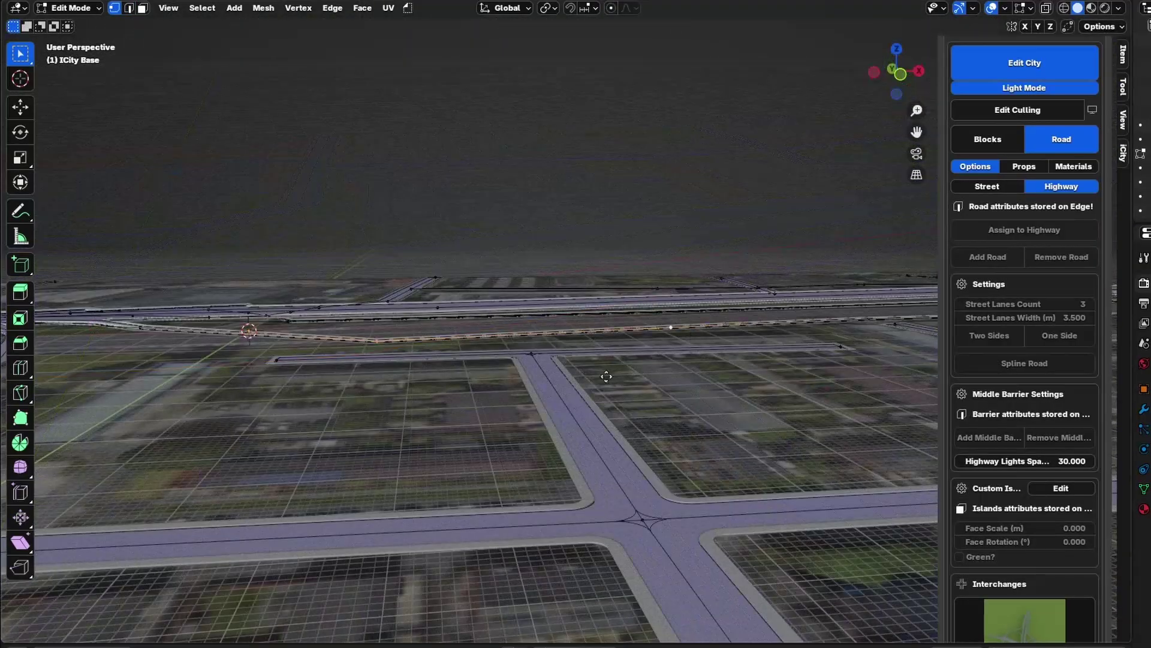
Adjust the heights of the southern slip road's middle vertex and the north ramp's vertex near the highway along Z
{"action": "left_click", "coordinate": [671, 351]}
{"action": "key", "text": "g"}
{"action": "key", "text": "z"}
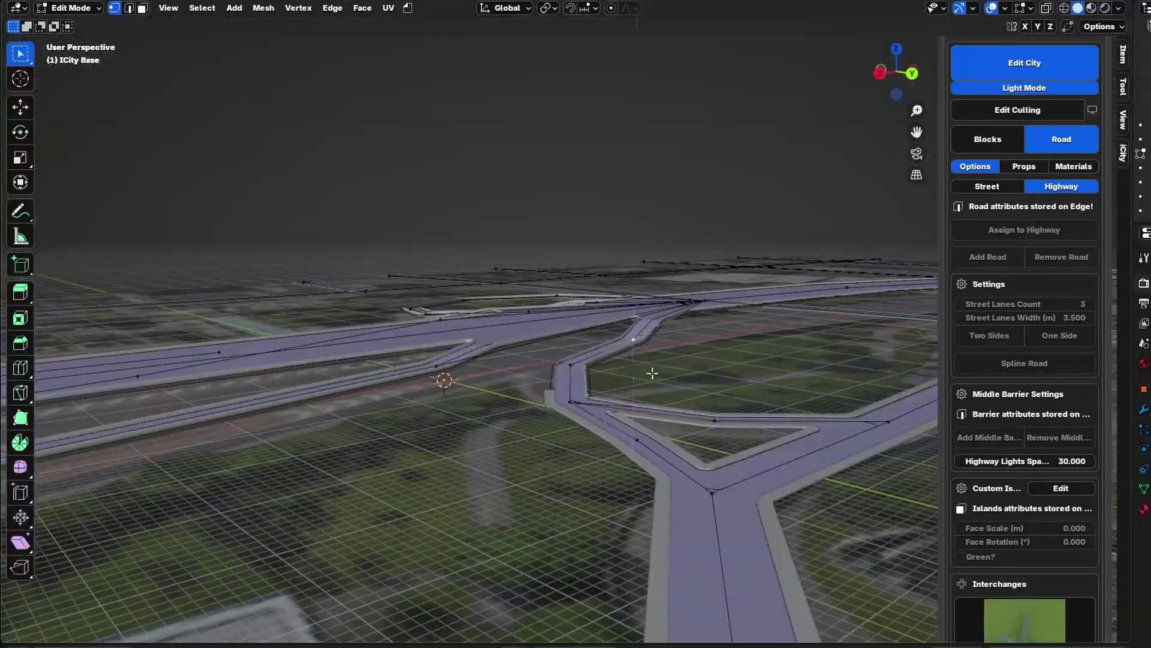
{"action": "key", "text": "g"}
{"action": "key", "text": "z"}
{"action": "left_click", "coordinate": [721, 403]}
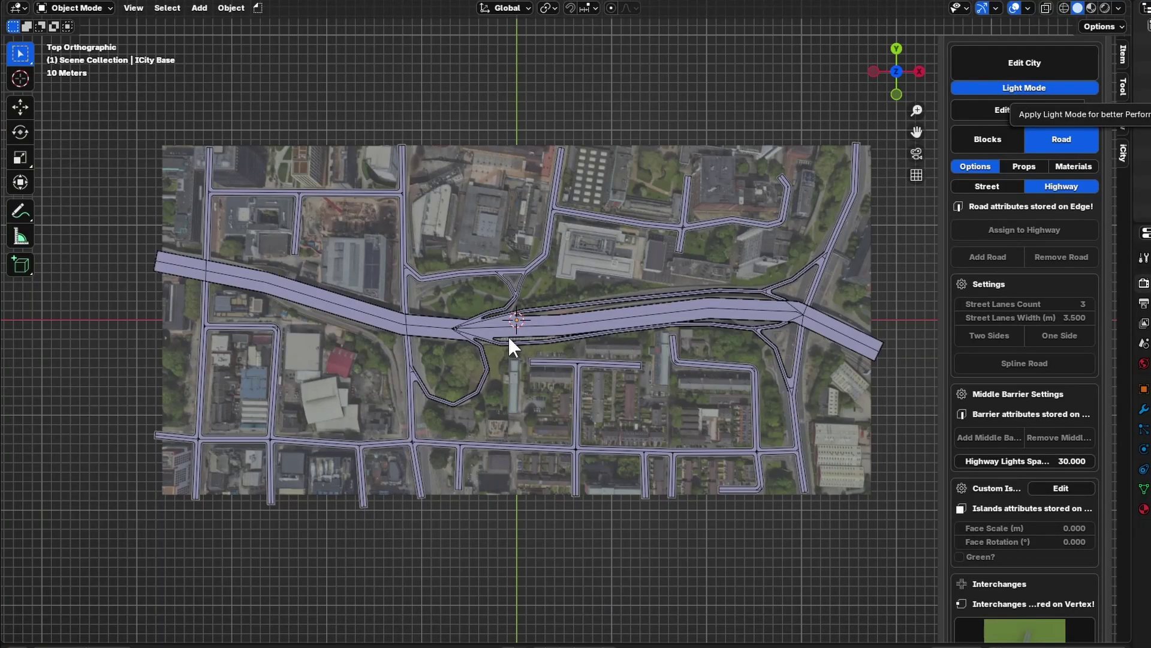
Examine the loop ramp's junction with the street and its sidewalks, railings and traffic lights in full detail
{"action": "scroll", "coordinate": [509, 335], "scroll_direction": "up", "scroll_amount": 5}
{"action": "middle_click_drag", "start_coordinate": [655, 369], "coordinate": [437, 321]}
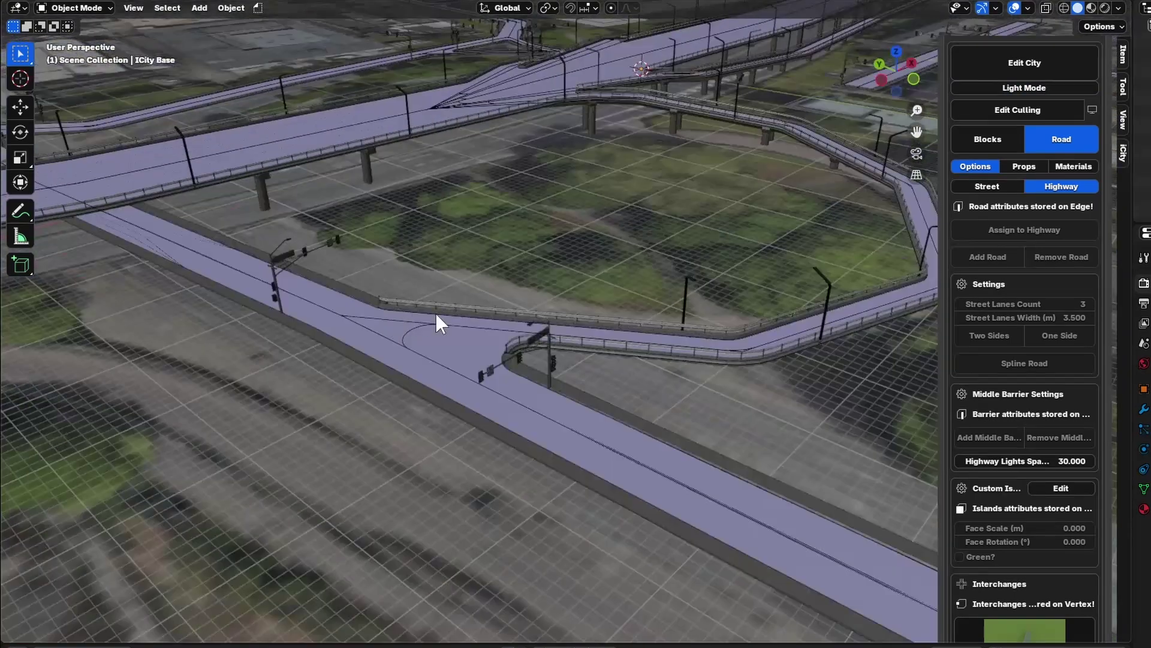
{"action": "scroll", "coordinate": [436, 315], "scroll_direction": "up", "scroll_amount": 6}
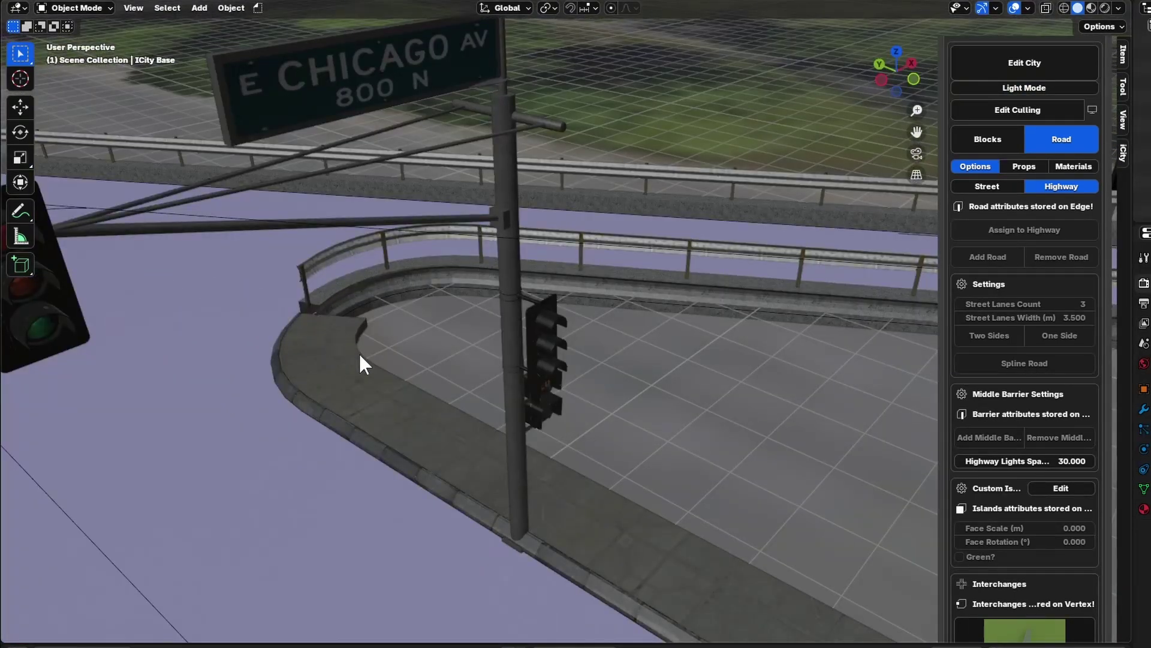
{"action": "scroll", "coordinate": [318, 329], "scroll_direction": "down", "scroll_amount": 8}
{"action": "key", "text": "KP_7"}
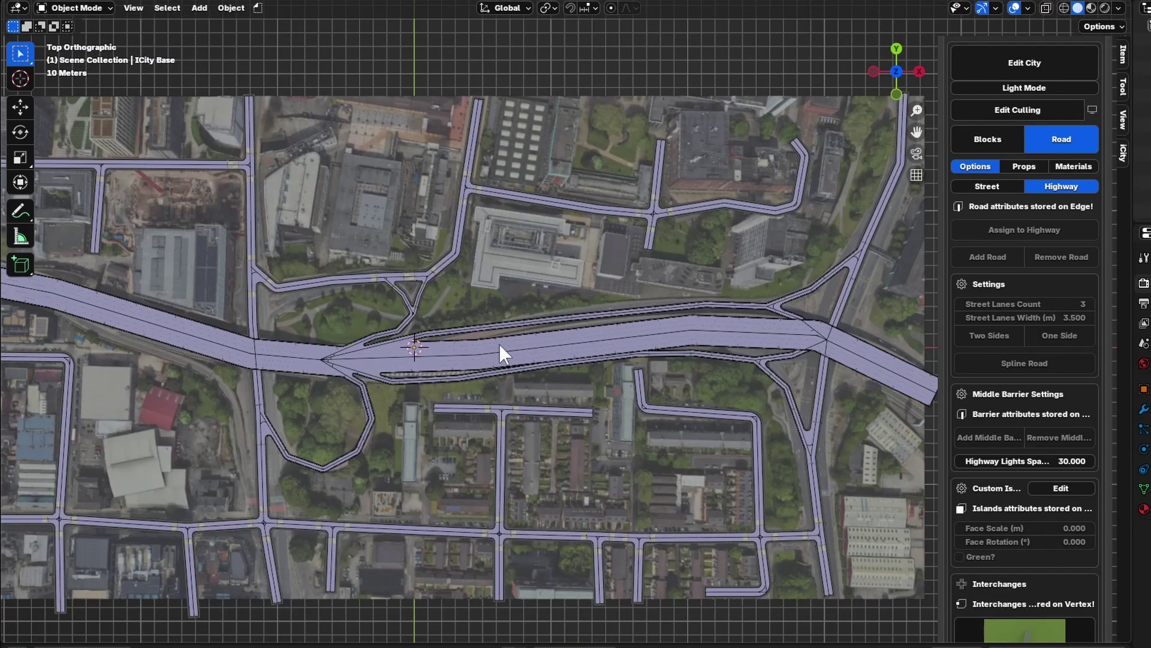
Resume editing the city and set the lane count of the whole eastern street to 3
{"action": "scroll", "coordinate": [516, 345], "scroll_direction": "down", "scroll_amount": 2}
{"action": "left_click", "coordinate": [1067, 68]}
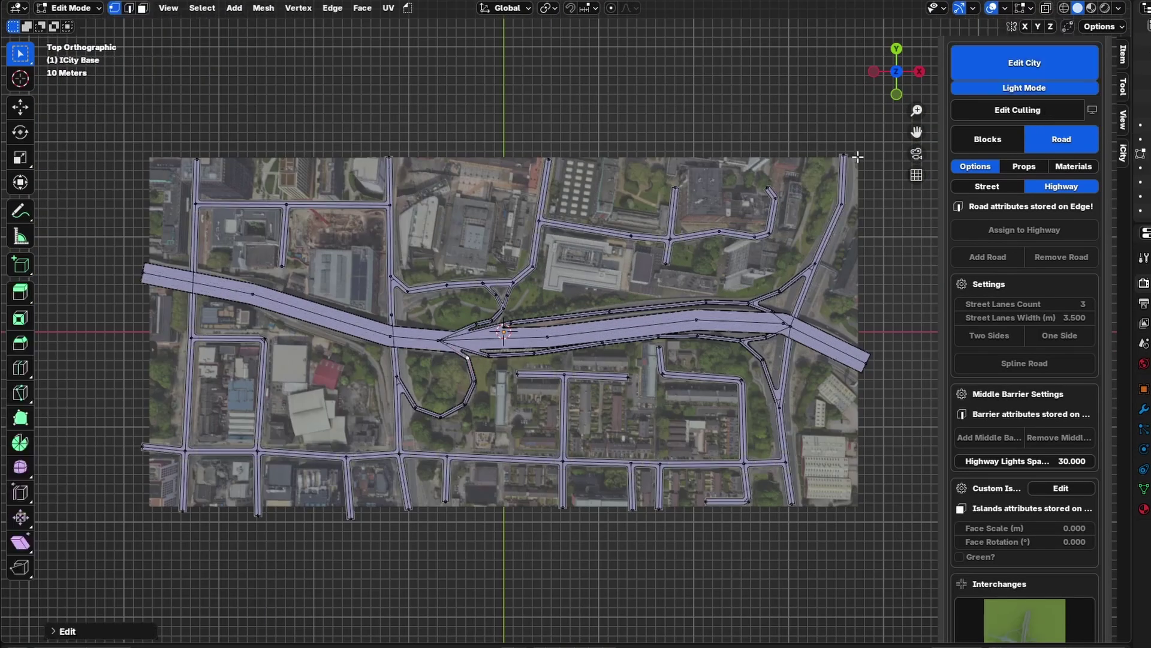
{"action": "left_click", "coordinate": [847, 156]}
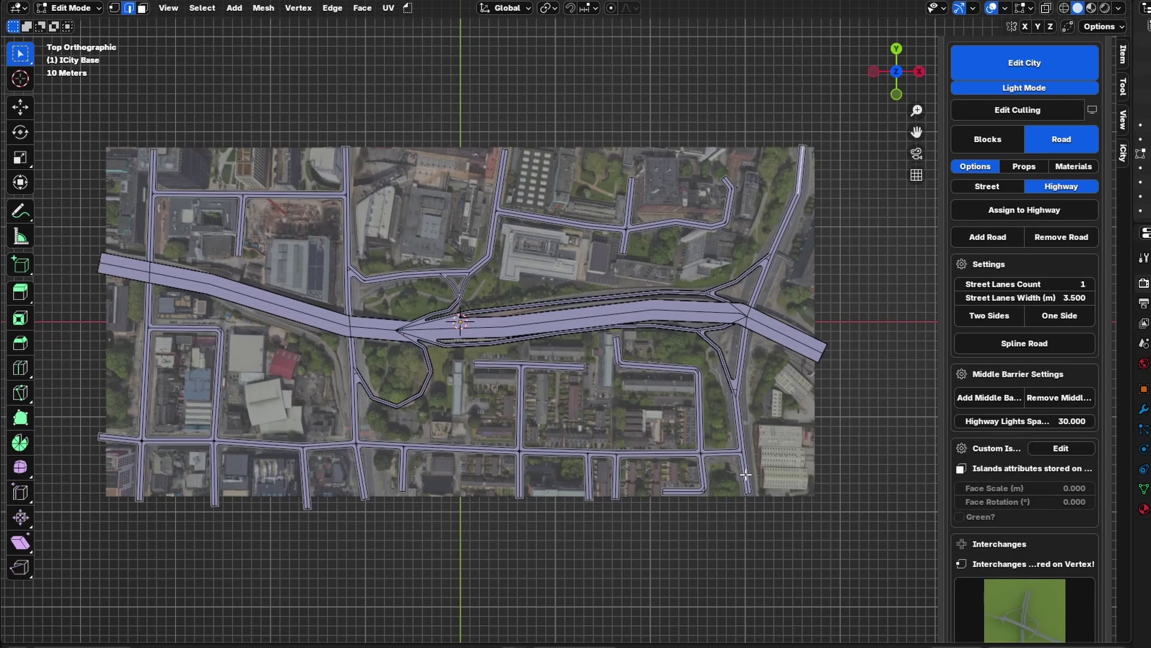
{"action": "left_click", "coordinate": [744, 475], "text": "ctrl"}
{"action": "left_click", "coordinate": [1091, 284]}
{"action": "left_click", "coordinate": [1091, 284]}
Set the lane count to 3 for the north-south street that crosses the highway beside the loop ramp
{"action": "middle_click_drag", "start_coordinate": [661, 371], "coordinate": [837, 330], "text": "shift"}
{"action": "left_click", "coordinate": [522, 129]}
{"action": "left_click", "coordinate": [537, 435], "text": "ctrl"}
{"action": "left_click", "coordinate": [1090, 282]}
{"action": "left_click", "coordinate": [1090, 282]}
Reposition the widened street's vertices at the northern side-road junction and at the highway crossing
{"action": "key", "text": "1"}
{"action": "scroll", "coordinate": [544, 263], "scroll_direction": "up", "scroll_amount": 7}
{"action": "key", "text": "g"}
{"action": "left_click", "coordinate": [484, 129]}
{"action": "key", "text": "g"}
{"action": "left_click", "coordinate": [489, 312]}
Extrude a branch northeast from the street's highway crossing towards the side road and make it one-sided with 1 lane
{"action": "right_click", "coordinate": [570, 222], "text": "ctrl"}
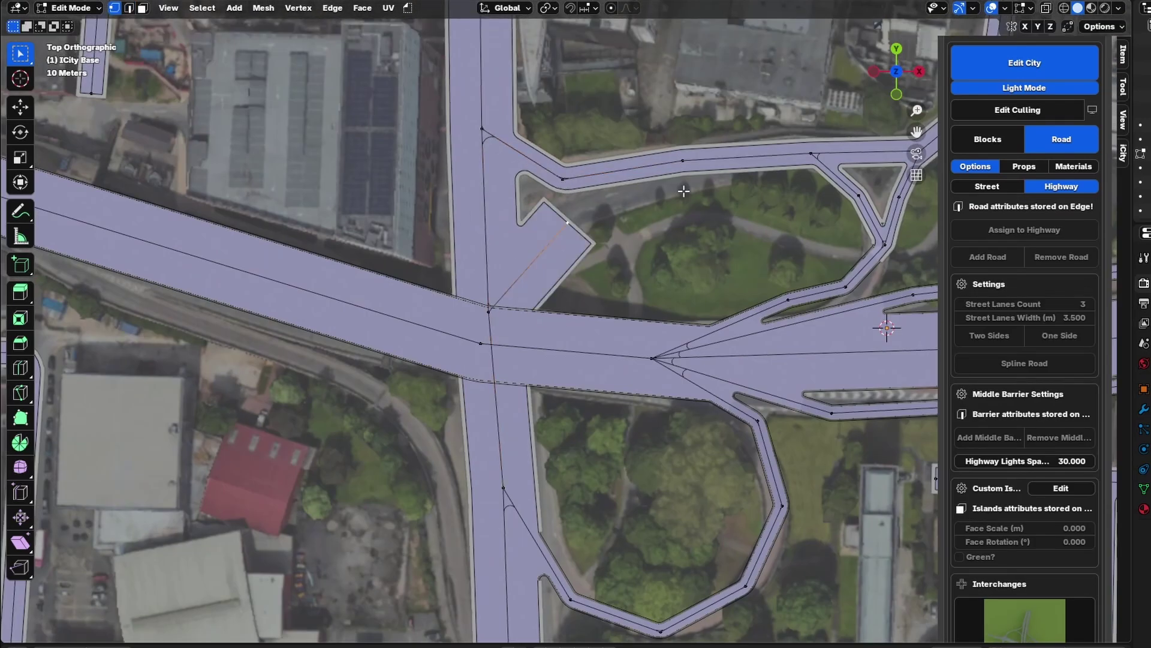
{"action": "key", "text": "2"}
{"action": "left_click_drag", "start_coordinate": [1072, 288], "coordinate": [1043, 288]}
{"action": "left_click", "coordinate": [1060, 319]}
Make the side road's western corner segment and the branch's connecting segment one-sided, and shift the branch's middle vertex slightly southwest
{"action": "scroll", "coordinate": [689, 237], "scroll_direction": "down", "scroll_amount": 1}
{"action": "middle_click_drag", "start_coordinate": [689, 188], "coordinate": [556, 179], "text": "shift"}
{"action": "left_click", "coordinate": [396, 173], "text": "shift"}
{"action": "left_click", "coordinate": [479, 186], "text": "shift"}
{"action": "left_click", "coordinate": [1076, 313]}
{"action": "key", "text": "1"}
{"action": "left_click", "coordinate": [429, 194]}
{"action": "key", "text": "g"}
{"action": "left_click", "coordinate": [425, 197]}
Extrude a slip road from the western highway along its south edge to the southern street intersection and reduce it to one lane
{"action": "scroll", "coordinate": [468, 236], "scroll_direction": "down", "scroll_amount": 3}
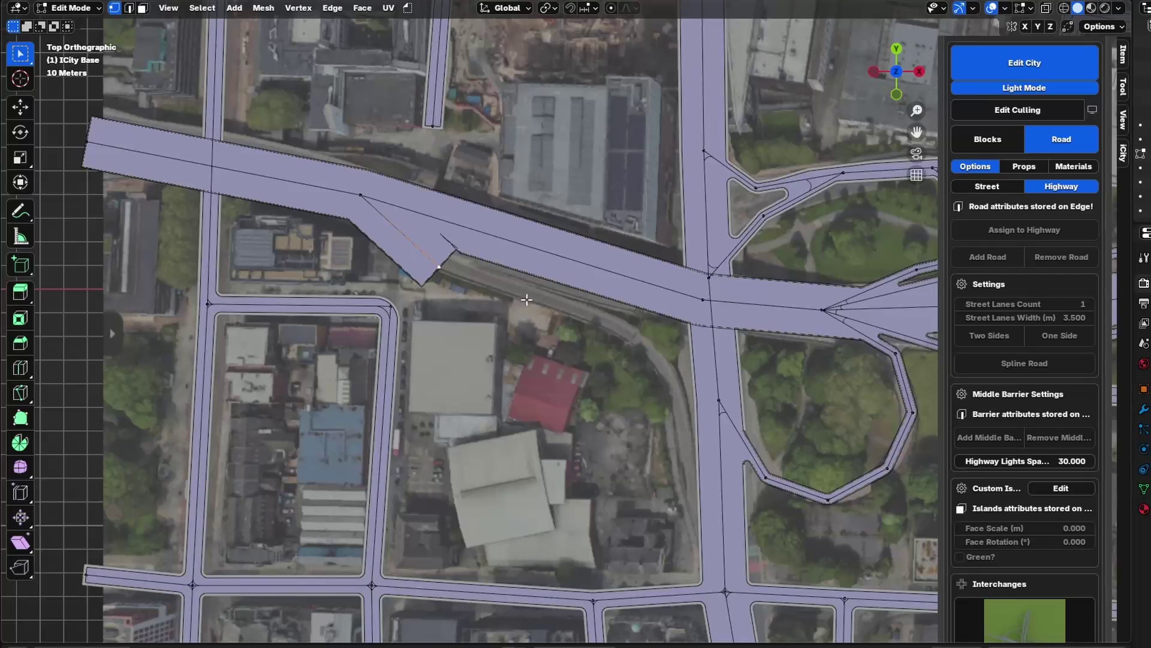
{"action": "key", "text": "e"}
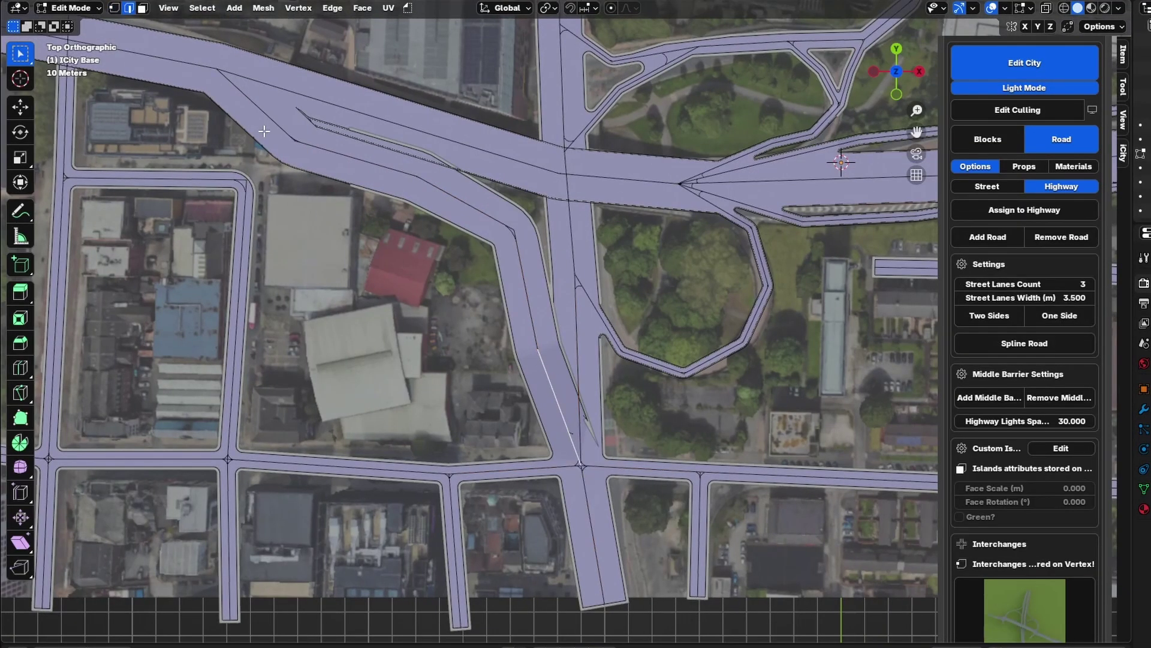
{"action": "left_click", "coordinate": [1061, 237]}
Reposition the western slip road's vertex before the southern intersection within the horizontal plane to match the aerial image
{"action": "key", "text": "1"}
{"action": "left_click", "coordinate": [541, 348]}
{"action": "key", "text": "g"}
{"action": "left_click", "coordinate": [532, 337]}
{"action": "middle_click_drag", "start_coordinate": [532, 336], "coordinate": [637, 426]}
{"action": "key", "text": "KP_7"}
{"action": "key", "text": "g"}
{"action": "key", "text": "shift+z"}
{"action": "left_click", "coordinate": [578, 329]}
Lower the western slip road's two middle vertices together along Z
{"action": "middle_click_drag", "start_coordinate": [578, 329], "coordinate": [557, 304]}
{"action": "left_click", "coordinate": [656, 246]}
{"action": "left_click", "coordinate": [483, 267], "text": "shift"}
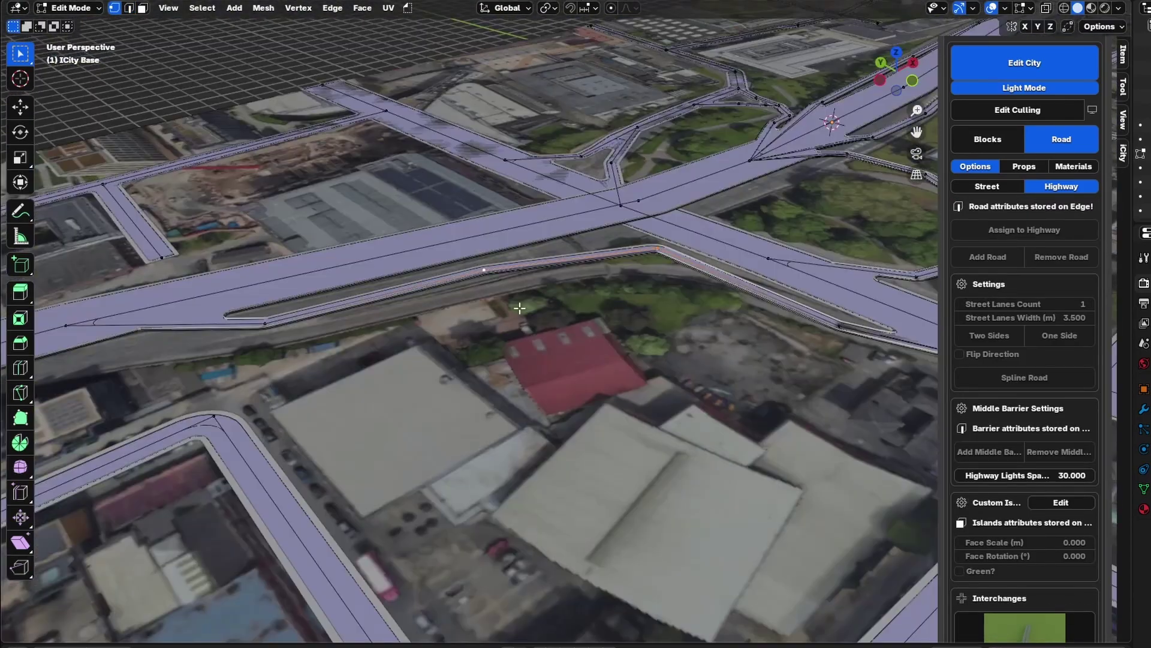
{"action": "key", "text": "g"}
{"action": "key", "text": "z"}
{"action": "left_click", "coordinate": [527, 330]}
Lower the western slip road's southern vertex and its first vertex beside the highway along Z to form a slope
{"action": "left_click", "coordinate": [838, 327]}
{"action": "key", "text": "g"}
{"action": "key", "text": "z"}
{"action": "left_click", "coordinate": [781, 404]}
{"action": "left_click", "coordinate": [265, 323]}
{"action": "middle_click_drag", "start_coordinate": [348, 345], "coordinate": [306, 288]}
{"action": "key", "text": "g"}
{"action": "key", "text": "z"}
{"action": "left_click", "coordinate": [306, 294]}
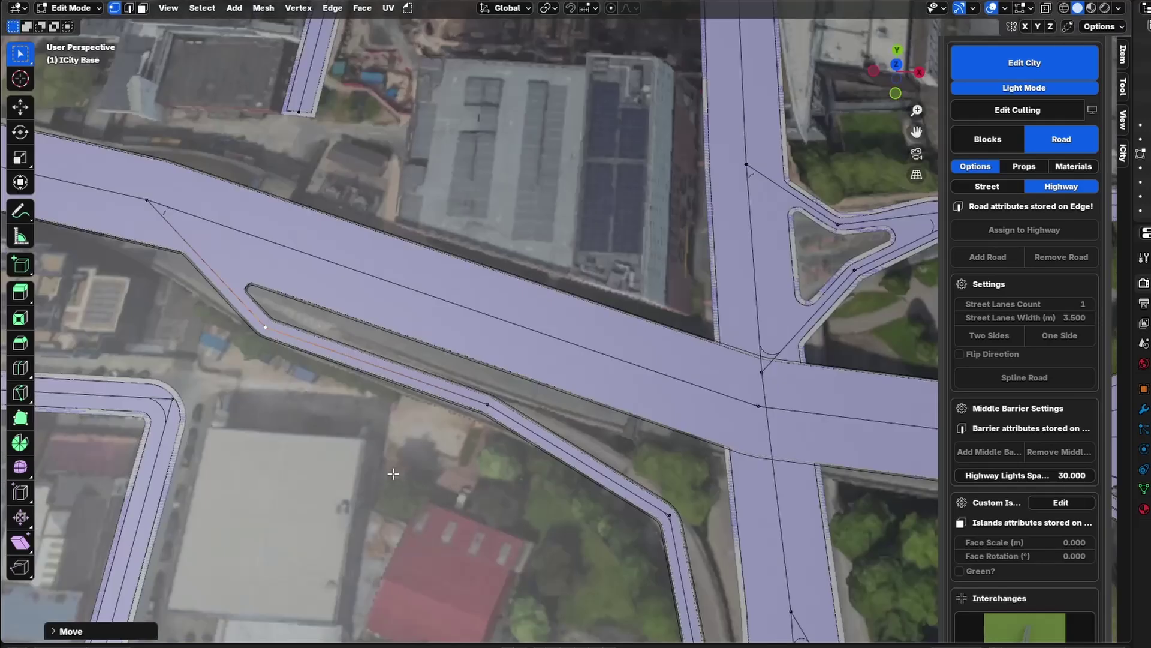
Reposition the western slip road's bend vertex in top view and bevel it with several segments into a smooth curve
{"action": "key", "text": "KP_7"}
{"action": "key", "text": "g"}
{"action": "left_click", "coordinate": [634, 286]}
{"action": "key", "text": "ctrl+shift+b"}
{"action": "scroll", "coordinate": [651, 282], "scroll_direction": "up", "scroll_amount": 3}
{"action": "left_click", "coordinate": [672, 282]}
{"action": "scroll", "coordinate": [672, 282], "scroll_direction": "down", "scroll_amount": 6}
{"action": "middle_click_drag", "start_coordinate": [828, 282], "coordinate": [643, 274], "text": "shift"}
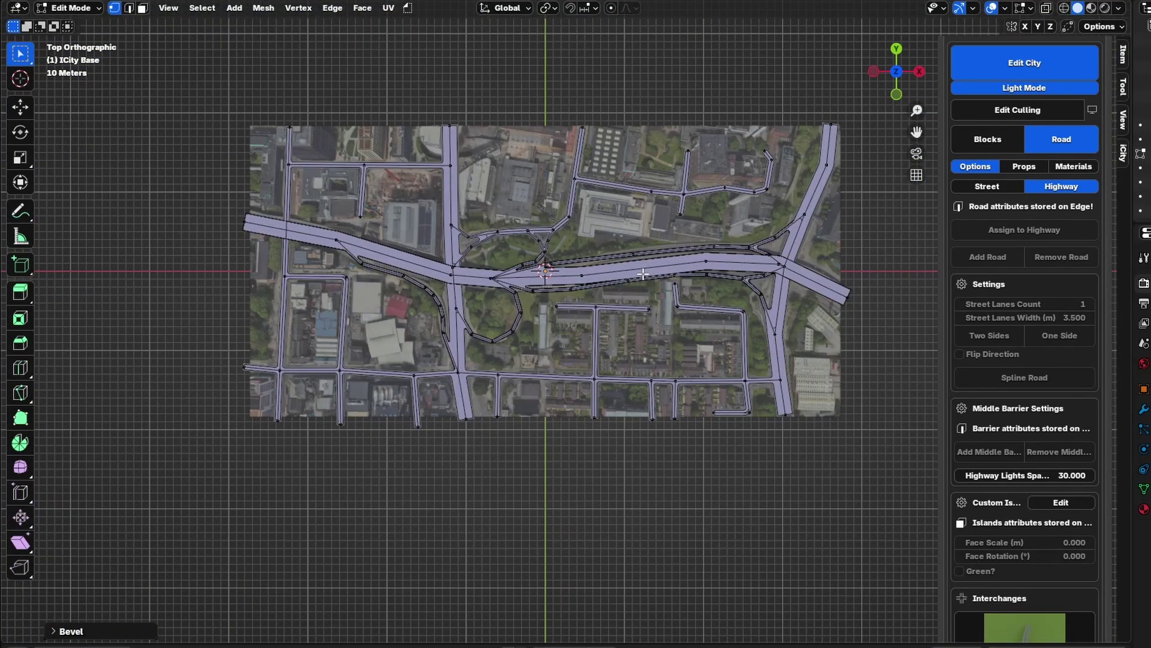
Fill a block between the two short southern side streets and remove the road from its southern closing edge
{"action": "scroll", "coordinate": [433, 328], "scroll_direction": "up", "scroll_amount": 6}
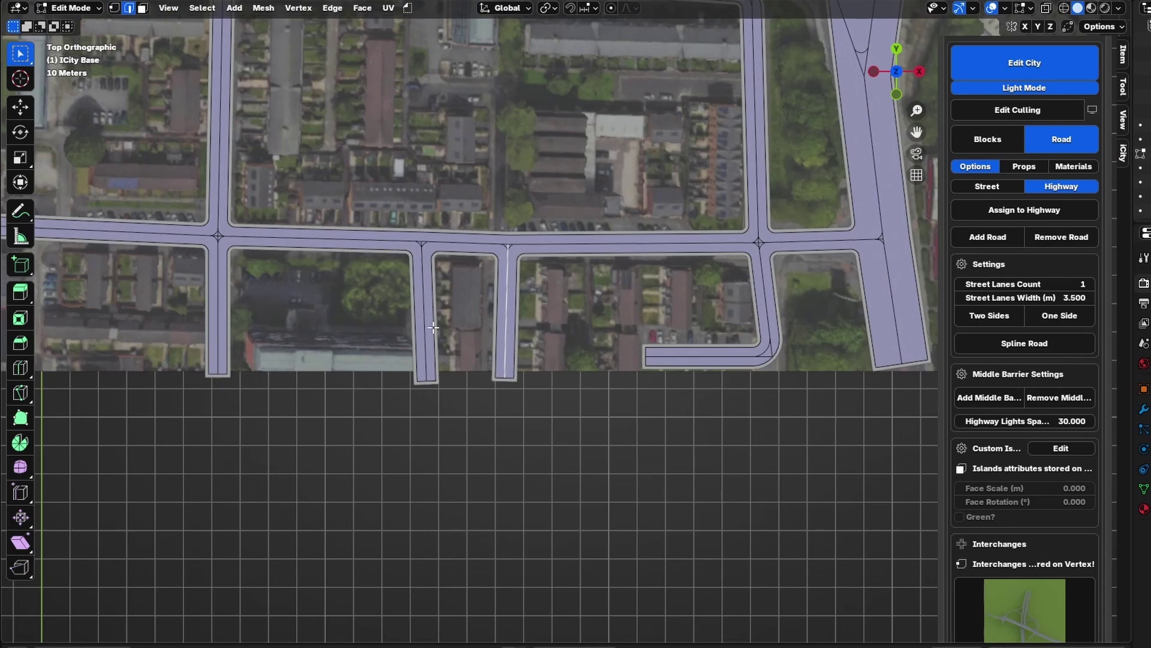
{"action": "left_click", "coordinate": [427, 326], "text": "ctrl"}
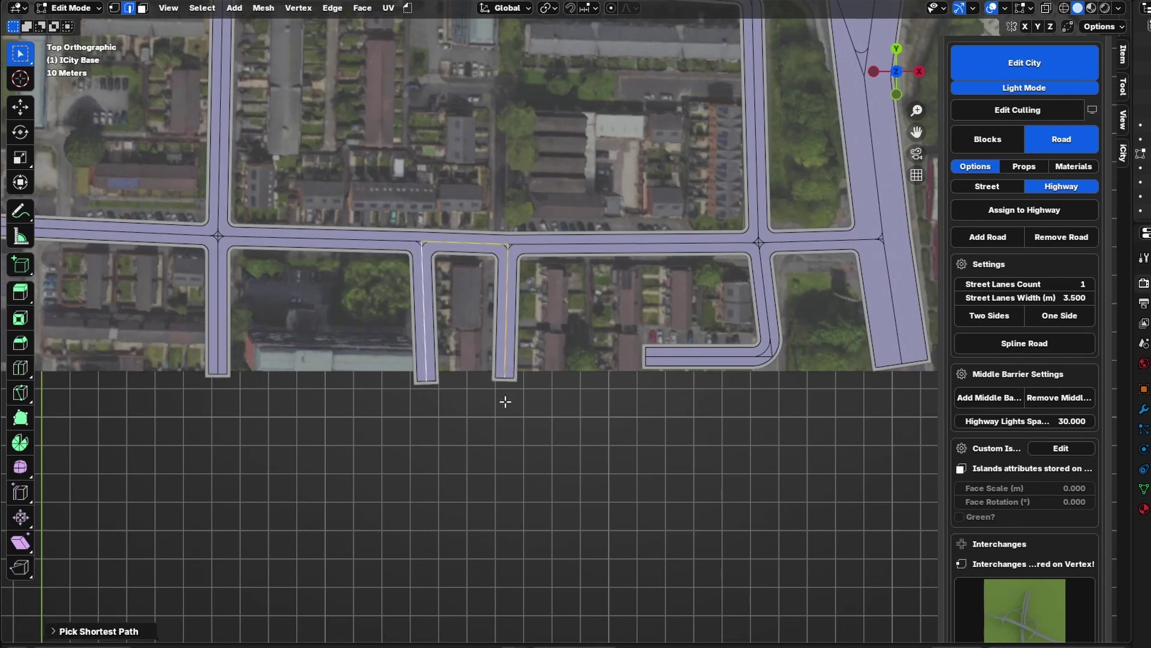
{"action": "key", "text": "f"}
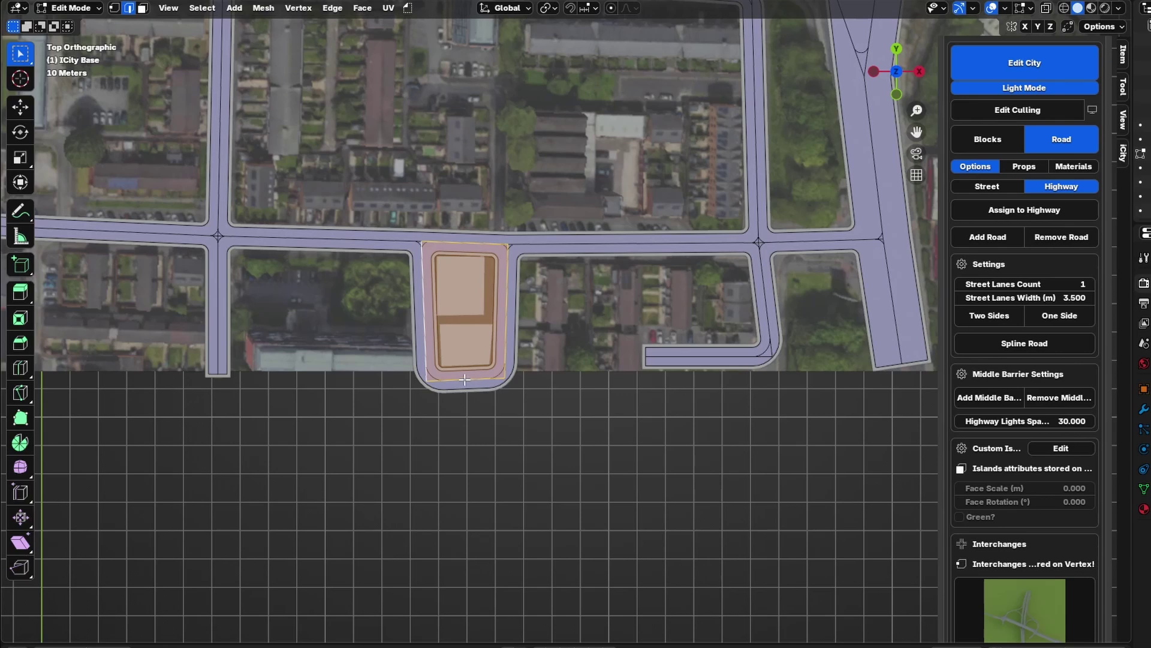
{"action": "left_click", "coordinate": [464, 379]}
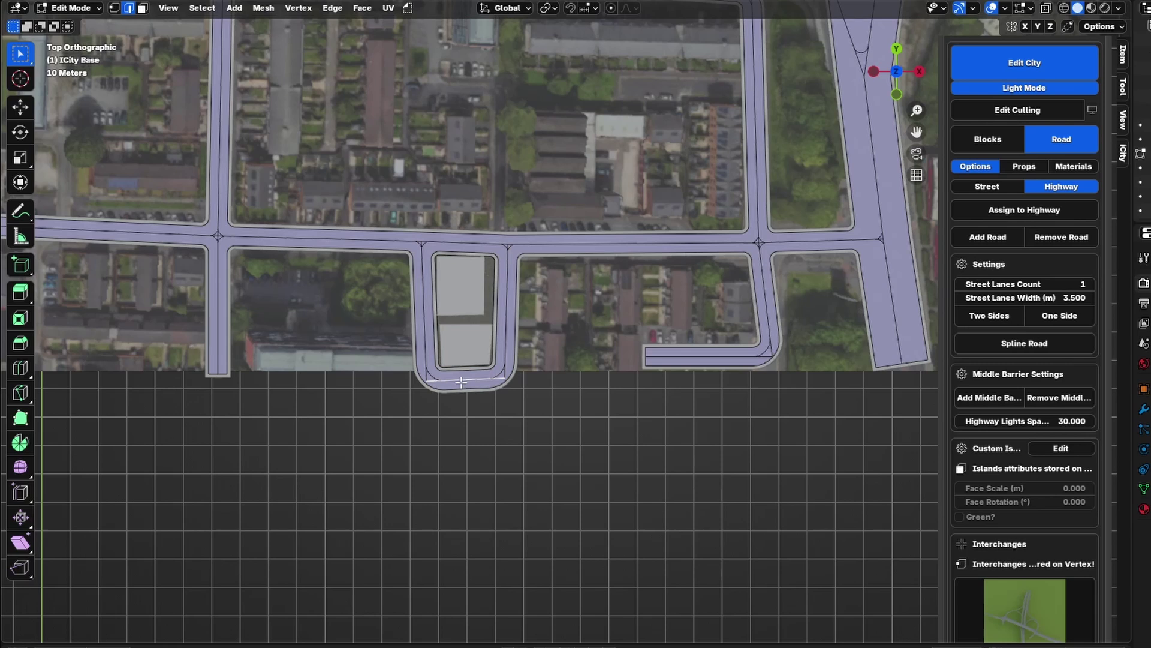
{"action": "left_click", "coordinate": [1061, 237]}
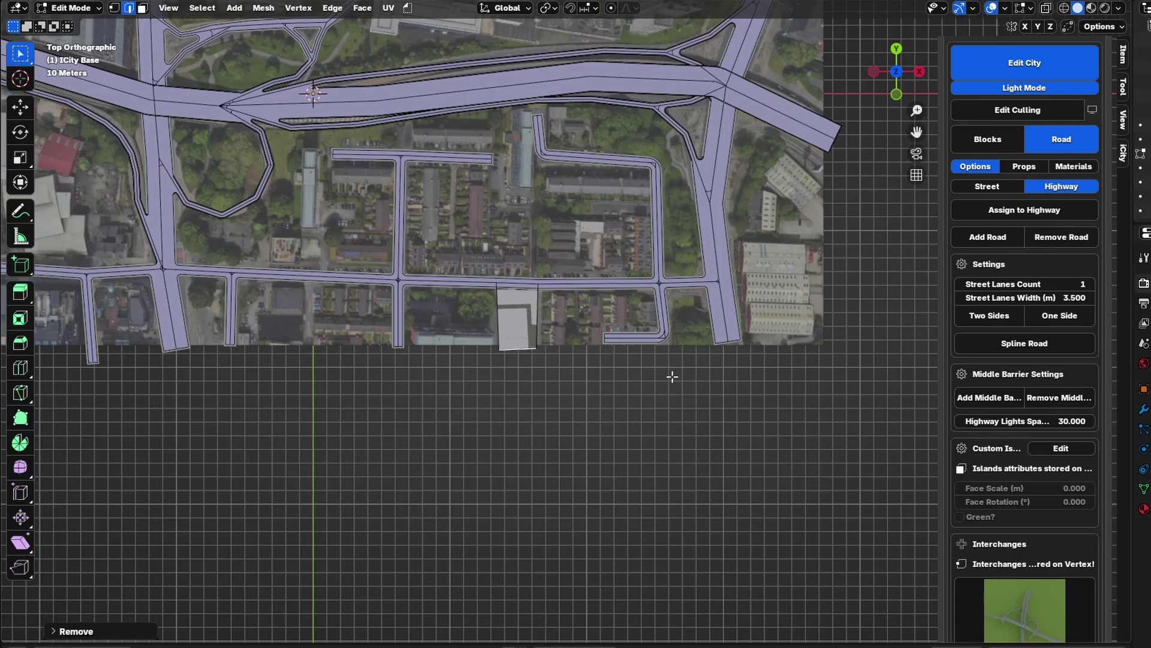
Add roads back to the new block's side edges and fill the neighbouring southern blocks as far as the wide eastern road
{"action": "key", "text": "a"}
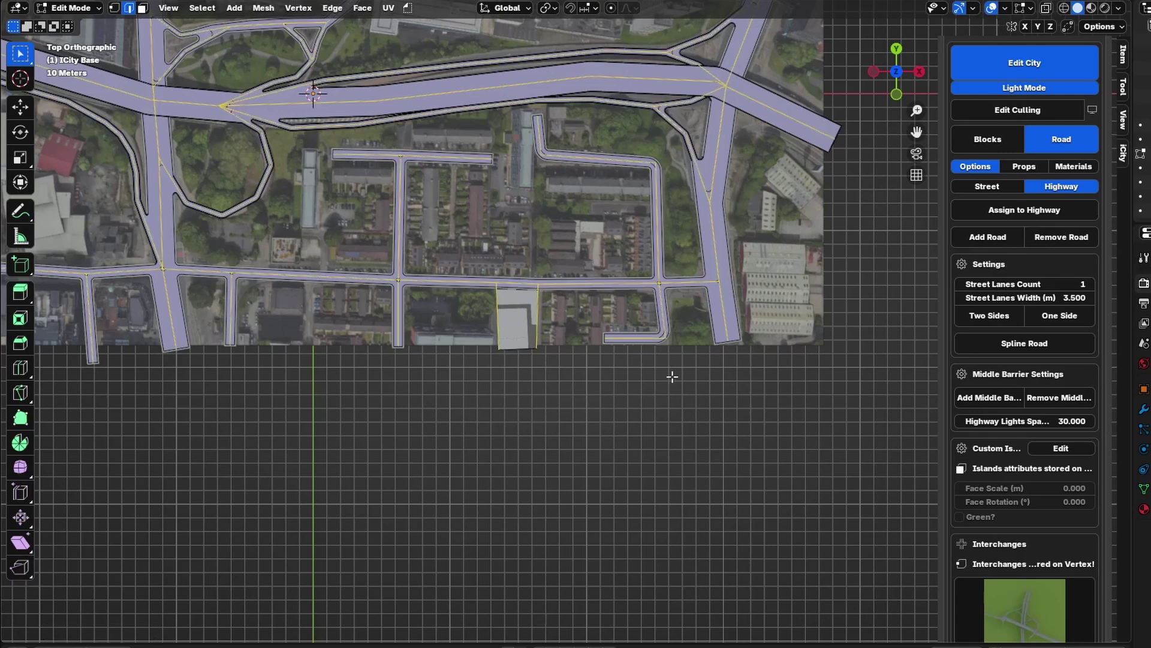
{"action": "left_click", "coordinate": [978, 238]}
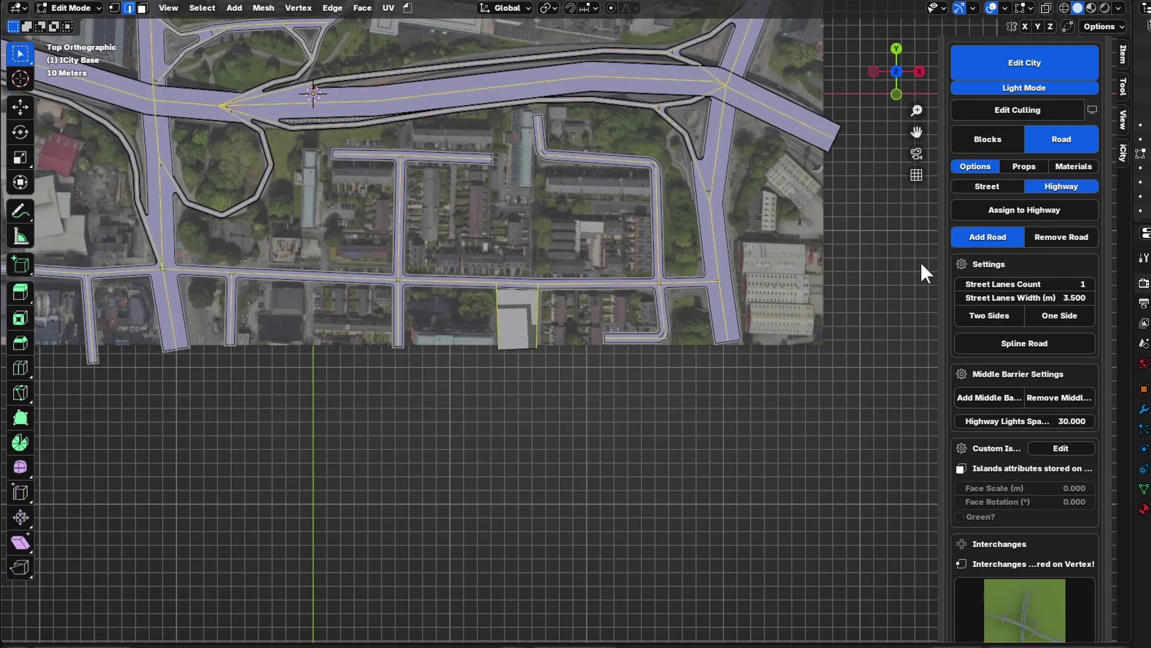
{"action": "left_click", "coordinate": [518, 352]}
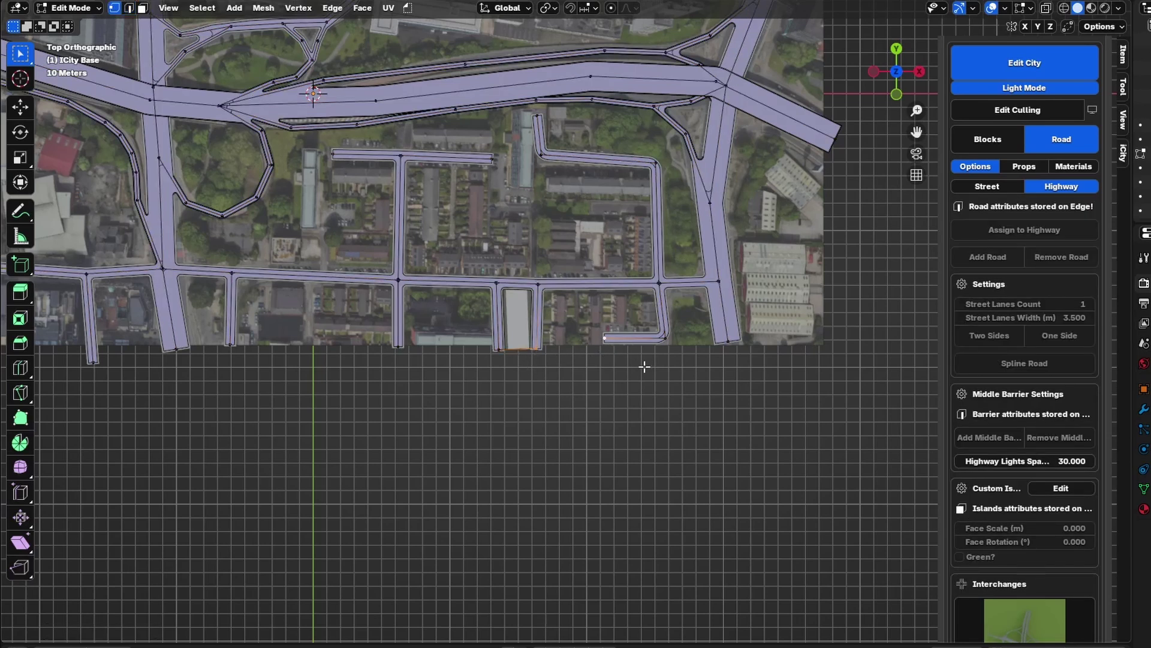
{"action": "key", "text": "f"}
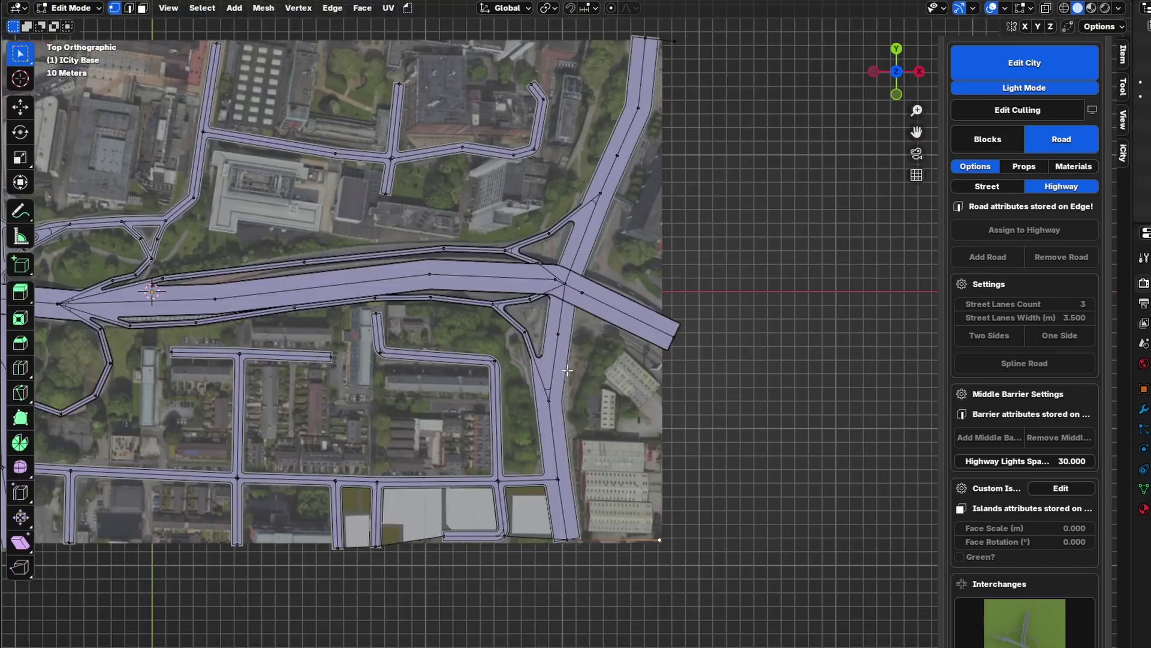
Connect the southeast corner vertex to the northeast corner vertex with an edge along the aerial image's eastern border
{"action": "scroll", "coordinate": [562, 332], "scroll_direction": "up", "scroll_amount": 4}
{"action": "middle_click_drag", "start_coordinate": [562, 332], "coordinate": [461, 408]}
{"action": "scroll", "coordinate": [461, 408], "scroll_direction": "down", "scroll_amount": 5}
{"action": "left_click", "coordinate": [896, 67]}
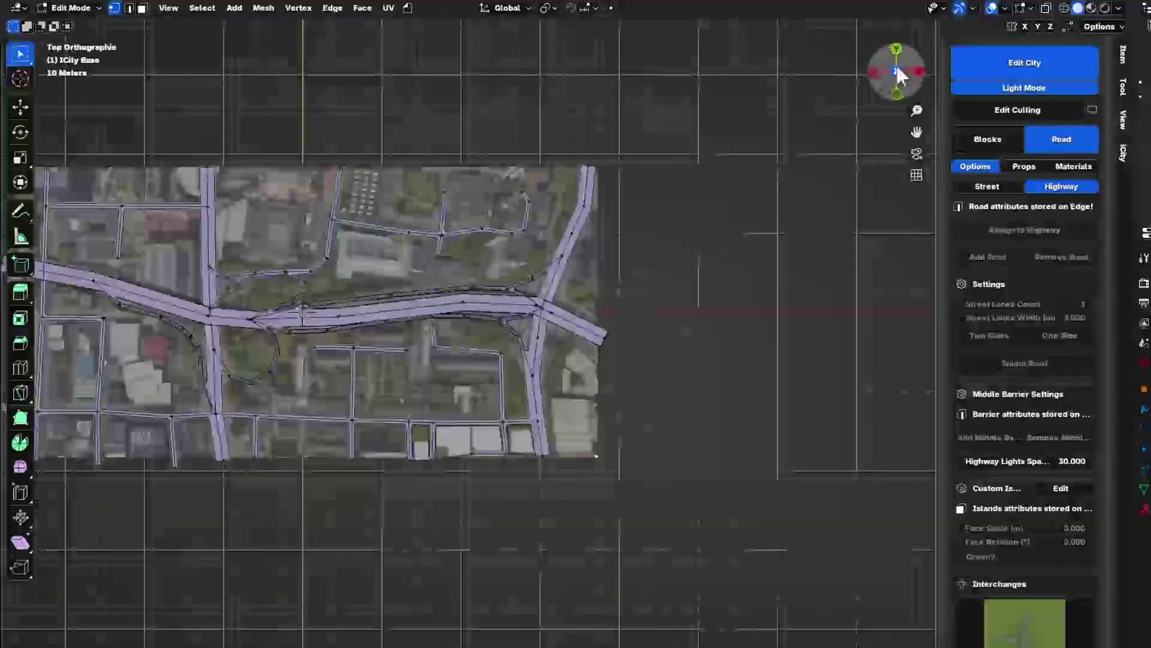
{"action": "scroll", "coordinate": [654, 321], "scroll_direction": "up", "scroll_amount": 3}
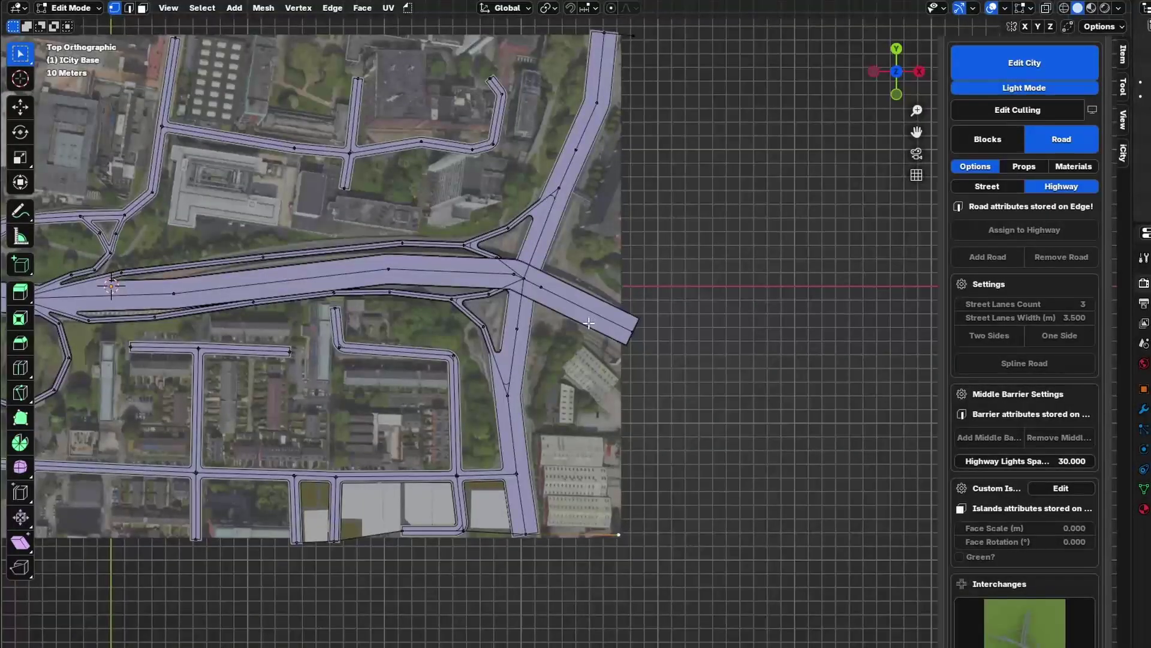
{"action": "scroll", "coordinate": [626, 92], "scroll_direction": "down", "scroll_amount": 1}
{"action": "key", "text": "f"}
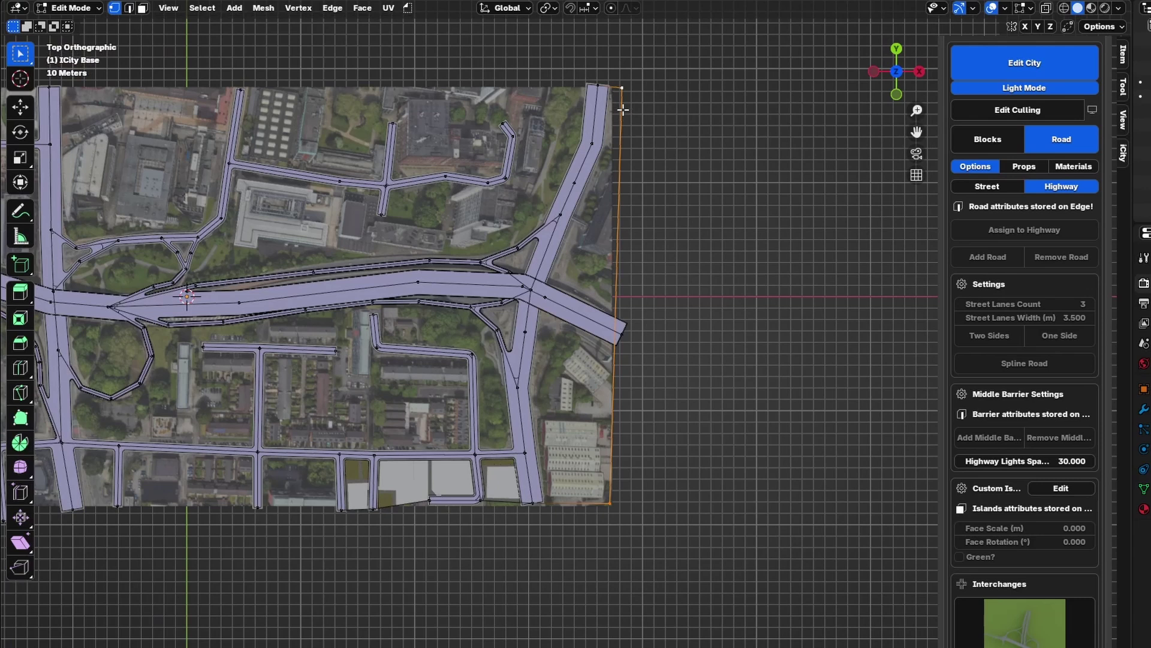
Fill the area between the wide eastern road and the eastern boundary edge with a block
{"action": "key", "text": "2"}
{"action": "left_click", "coordinate": [526, 476], "text": "ctrl"}
{"action": "left_click", "coordinate": [594, 120], "text": "ctrl"}
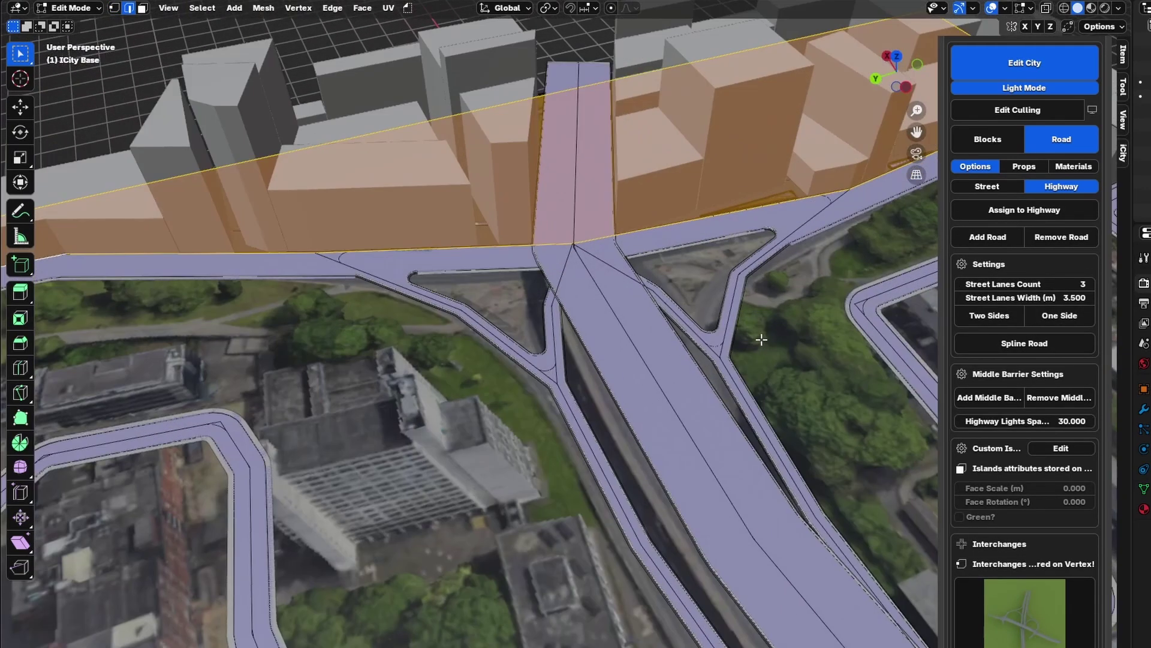
Inspect the eastern block and raised highway with Light Mode off, and switch Light Mode back on
{"action": "left_click", "coordinate": [1041, 87]}
{"action": "middle_click_drag", "start_coordinate": [688, 363], "coordinate": [747, 365]}
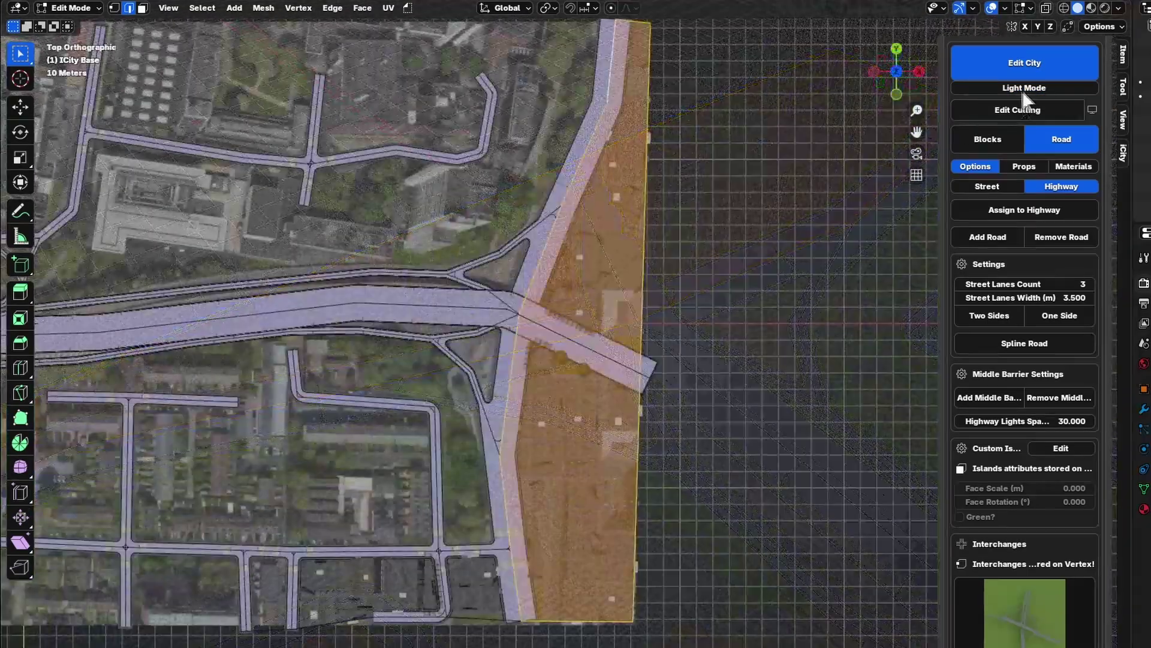
{"action": "scroll", "coordinate": [830, 198], "scroll_direction": "down", "scroll_amount": 5}
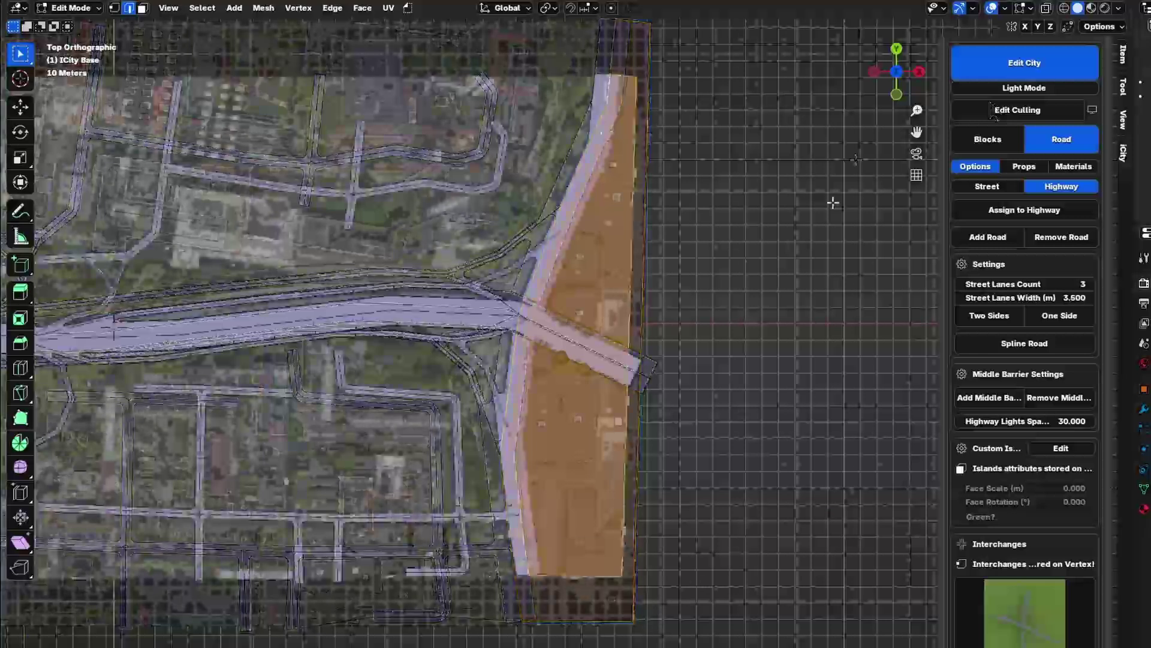
{"action": "left_click", "coordinate": [1024, 89]}
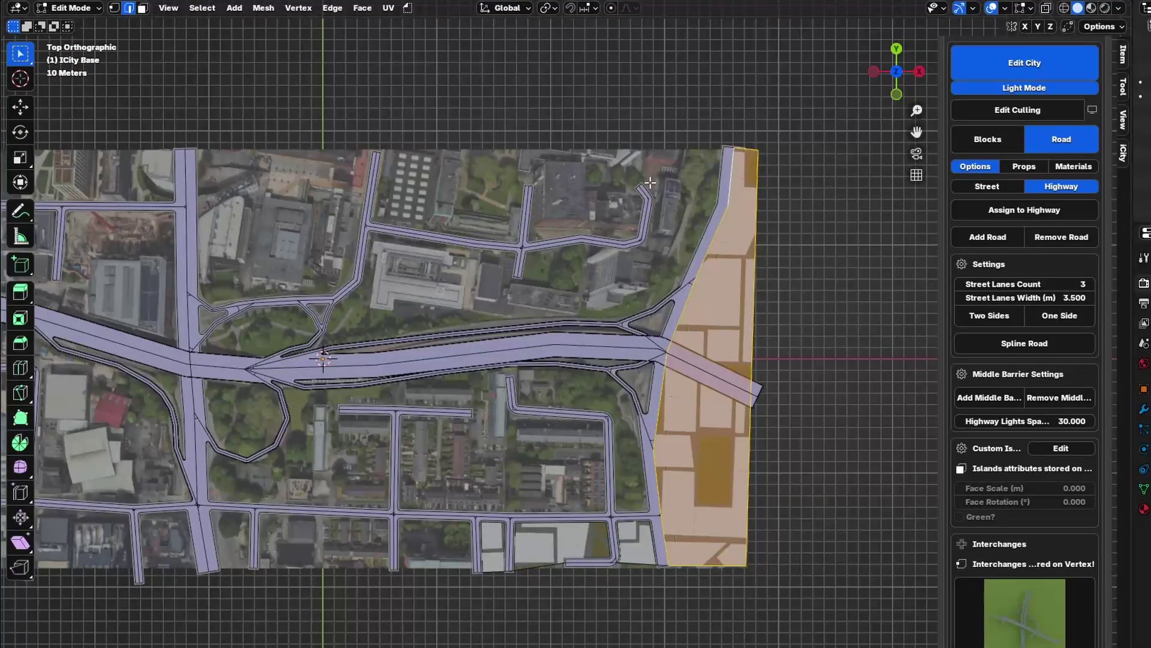
Hide the Grid block buildings in the viewport to expose the aerial image and check the Towers and Terrace block types
{"action": "left_click", "coordinate": [987, 143]}
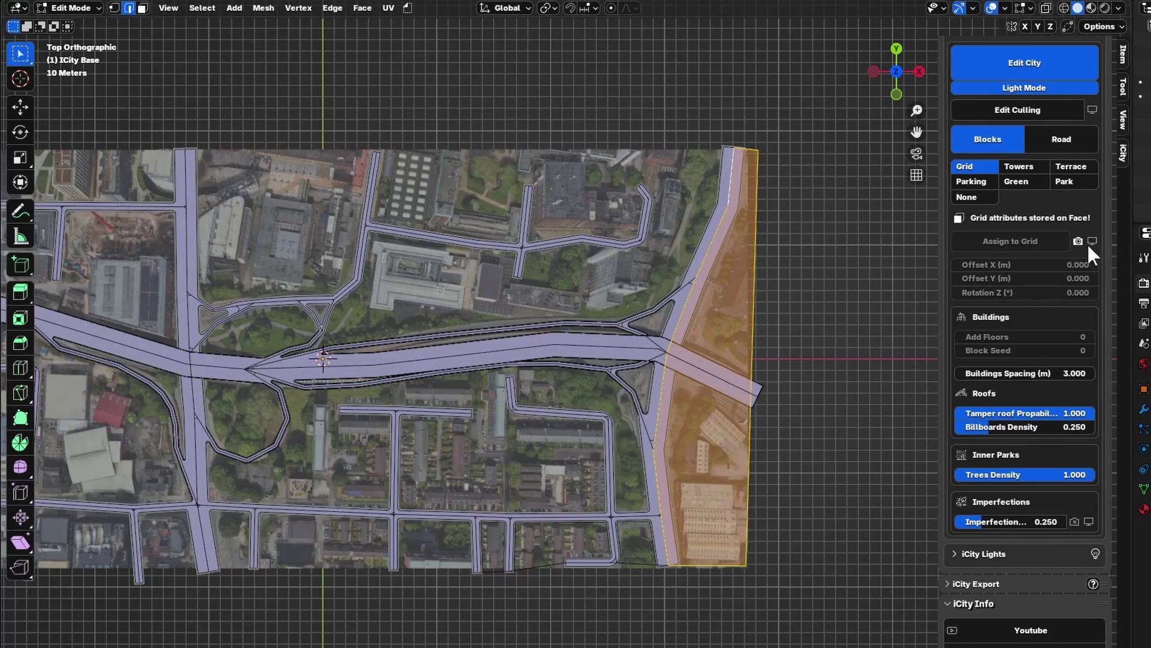
{"action": "left_click", "coordinate": [1029, 169]}
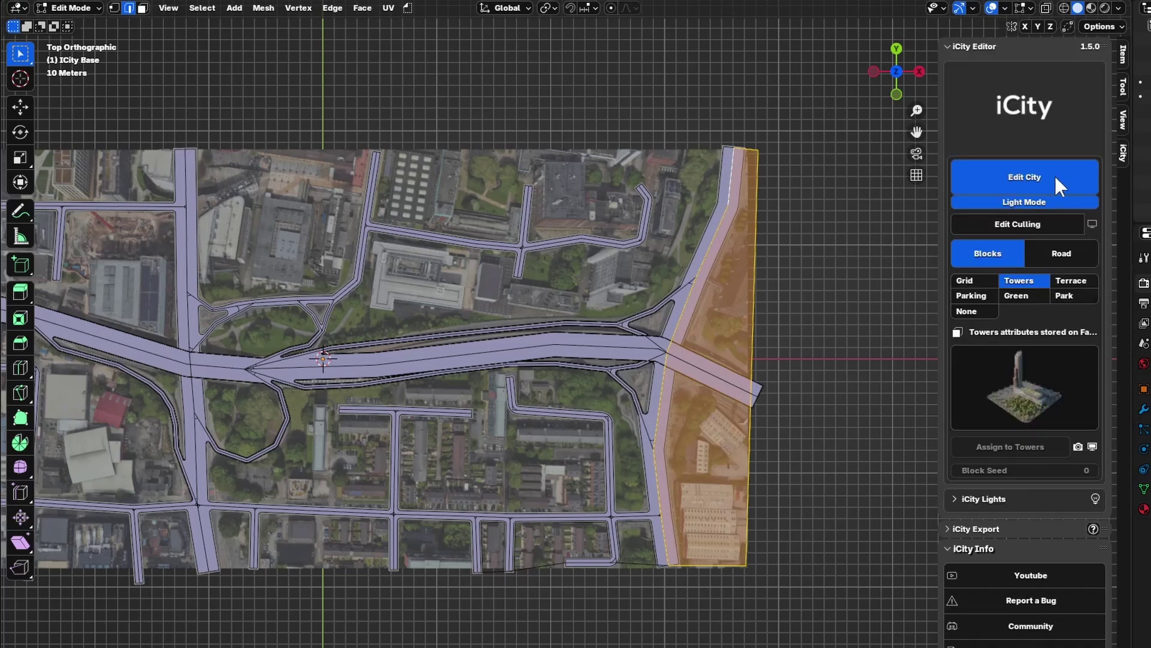
{"action": "left_click", "coordinate": [1075, 280]}
{"action": "left_click", "coordinate": [975, 280]}
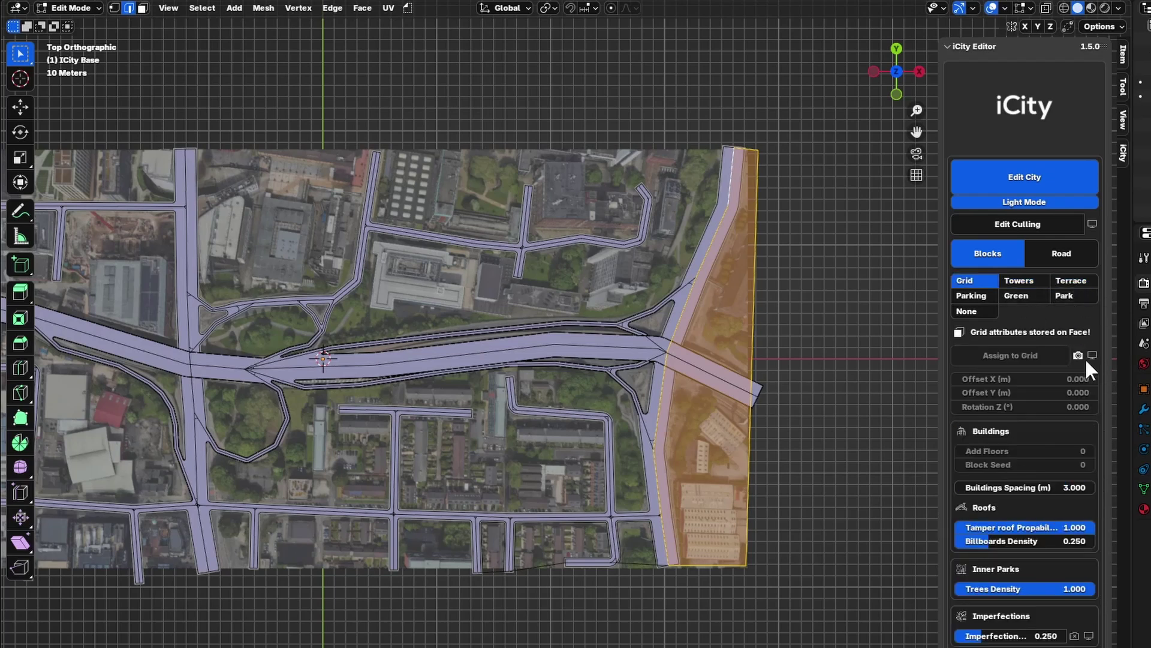
Return to the road settings and connect the northwest corner vertex to the southern street's western end with a boundary edge
{"action": "left_click", "coordinate": [1060, 256]}
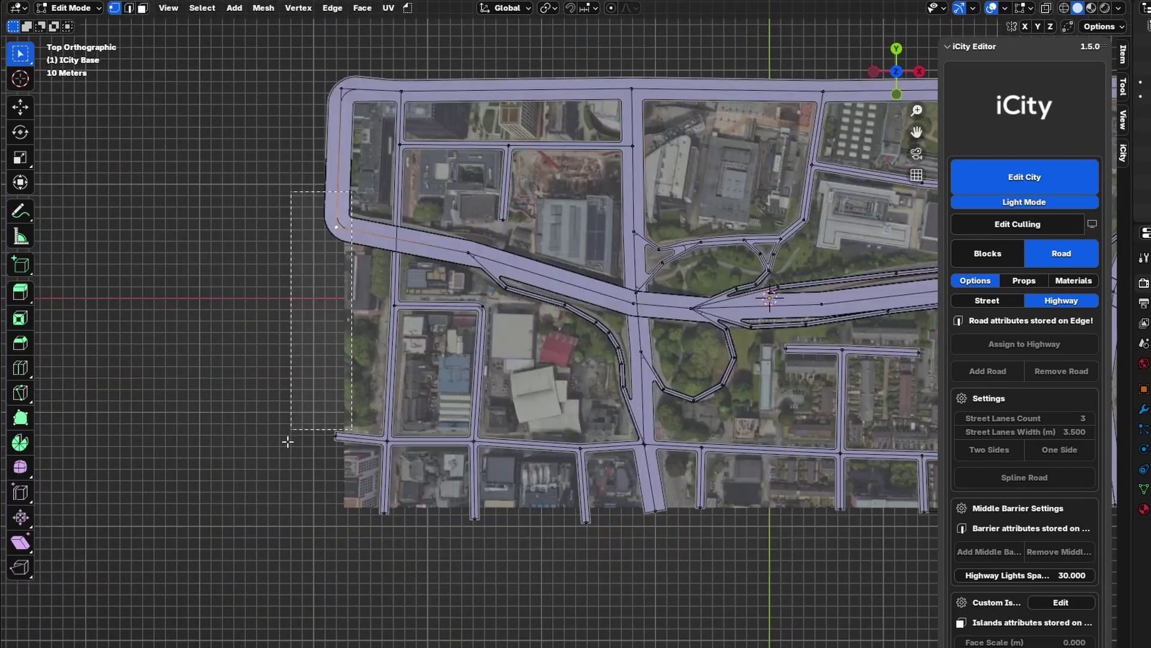
{"action": "left_click_drag", "start_coordinate": [515, 459], "coordinate": [412, 517]}
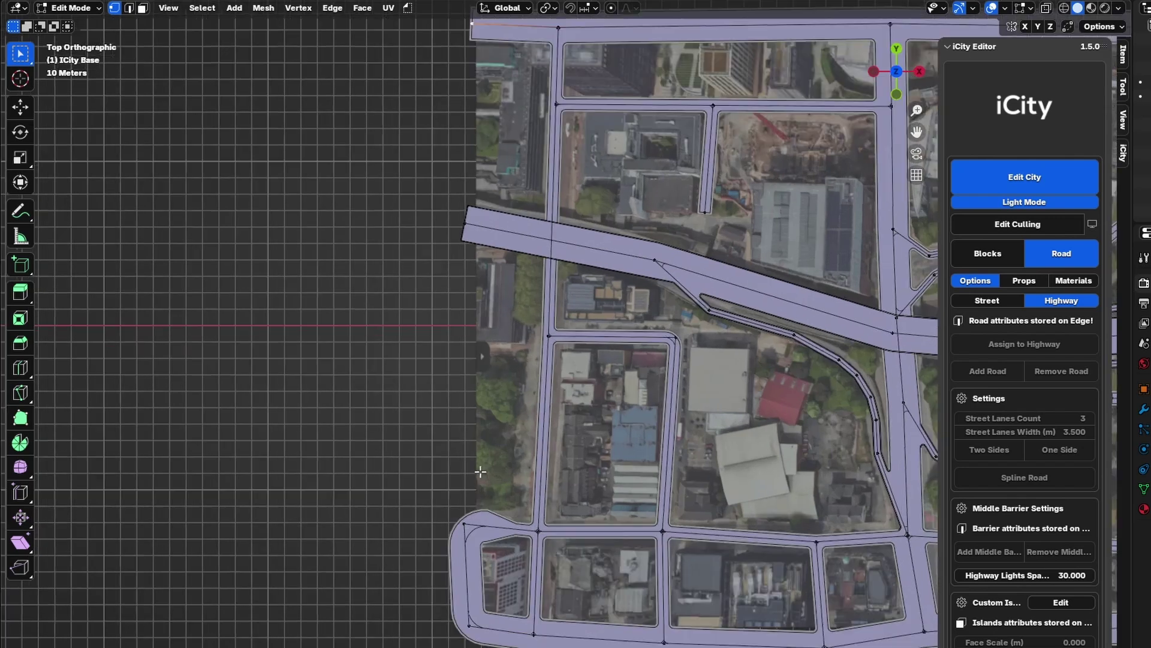
{"action": "left_click", "coordinate": [464, 523], "text": "ctrl"}
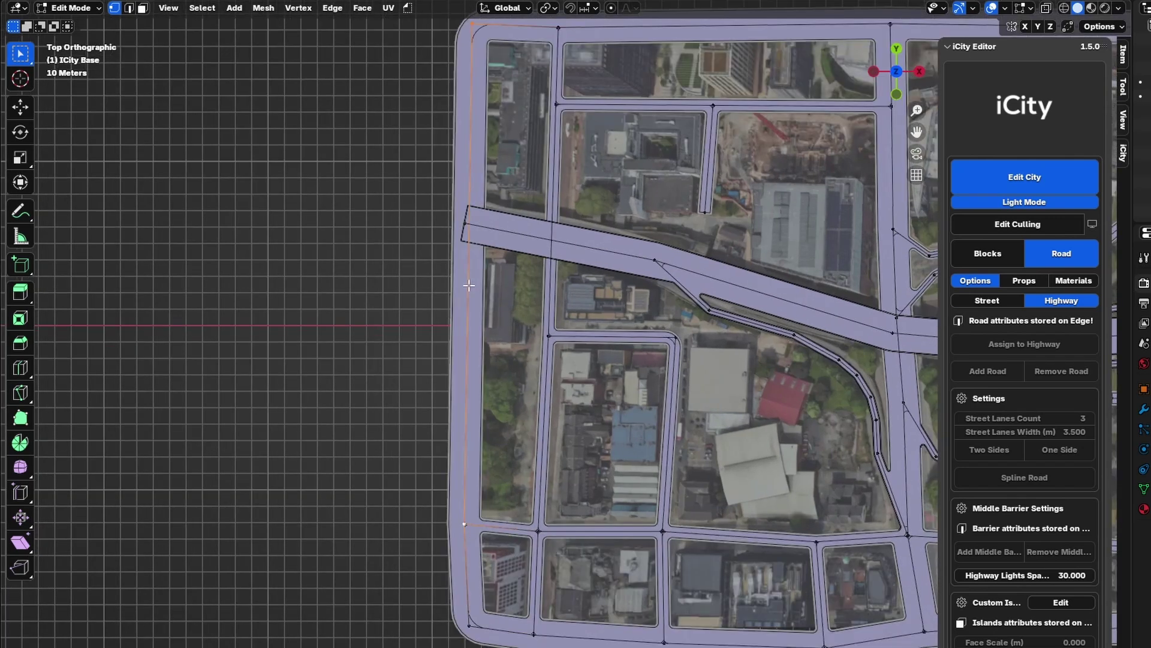
Fill the block between the western boundary and the westernmost street, and remove the road from its outer boundary edges
{"action": "key", "text": "2"}
{"action": "left_click", "coordinate": [554, 96], "text": "ctrl"}
{"action": "left_click", "coordinate": [521, 527], "text": "ctrl"}
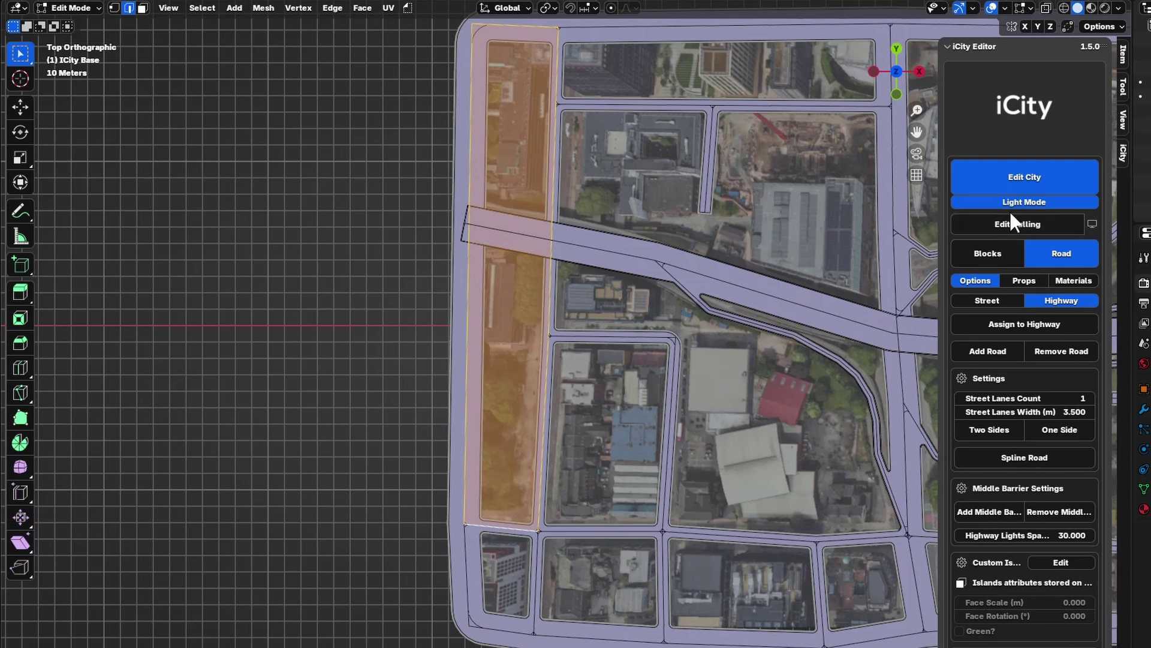
{"action": "left_click", "coordinate": [474, 110]}
{"action": "left_click", "coordinate": [509, 32], "text": "shift"}
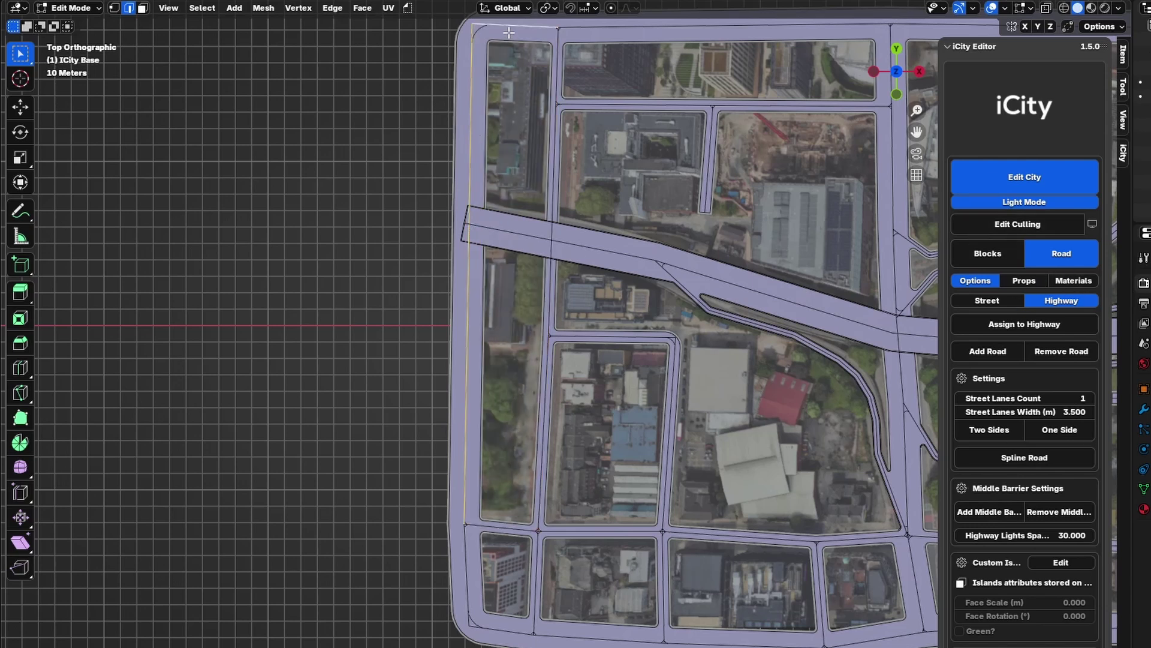
{"action": "left_click", "coordinate": [1081, 350]}
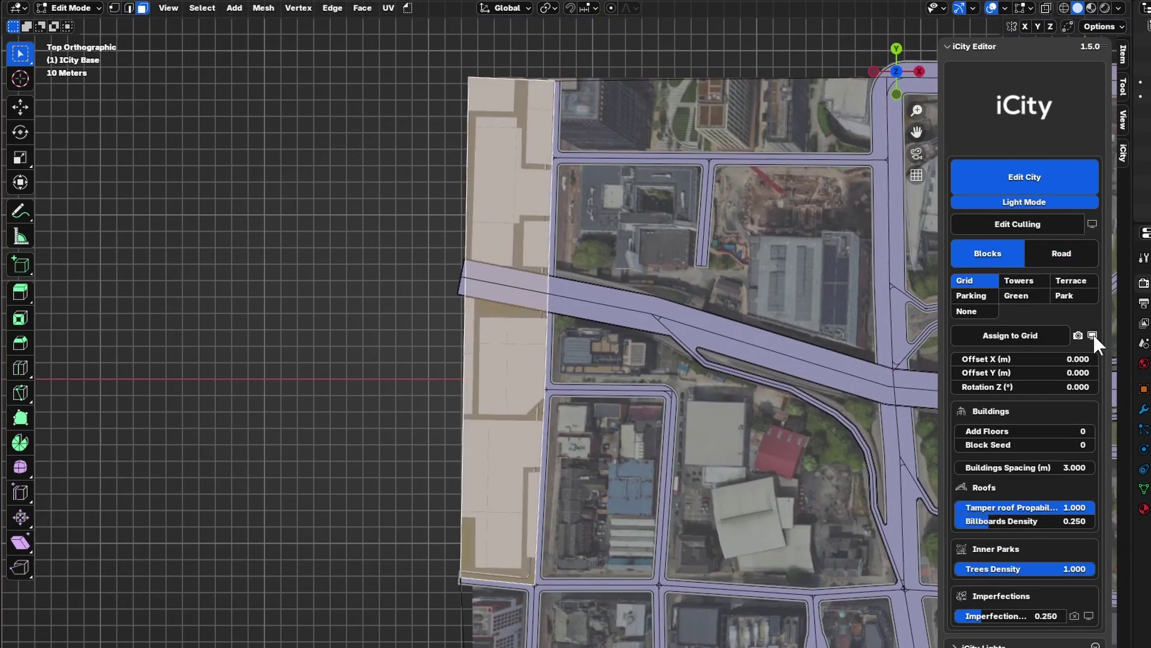
Inspect the western Grid block's buildings in perspective with Light Mode off, and switch Light Mode back on
{"action": "middle_click_drag", "start_coordinate": [779, 252], "coordinate": [720, 270]}
{"action": "left_click", "coordinate": [987, 197]}
{"action": "middle_click_drag", "start_coordinate": [406, 323], "coordinate": [540, 366]}
{"action": "scroll", "coordinate": [540, 366], "scroll_direction": "down", "scroll_amount": 6}
{"action": "left_click", "coordinate": [1028, 203]}
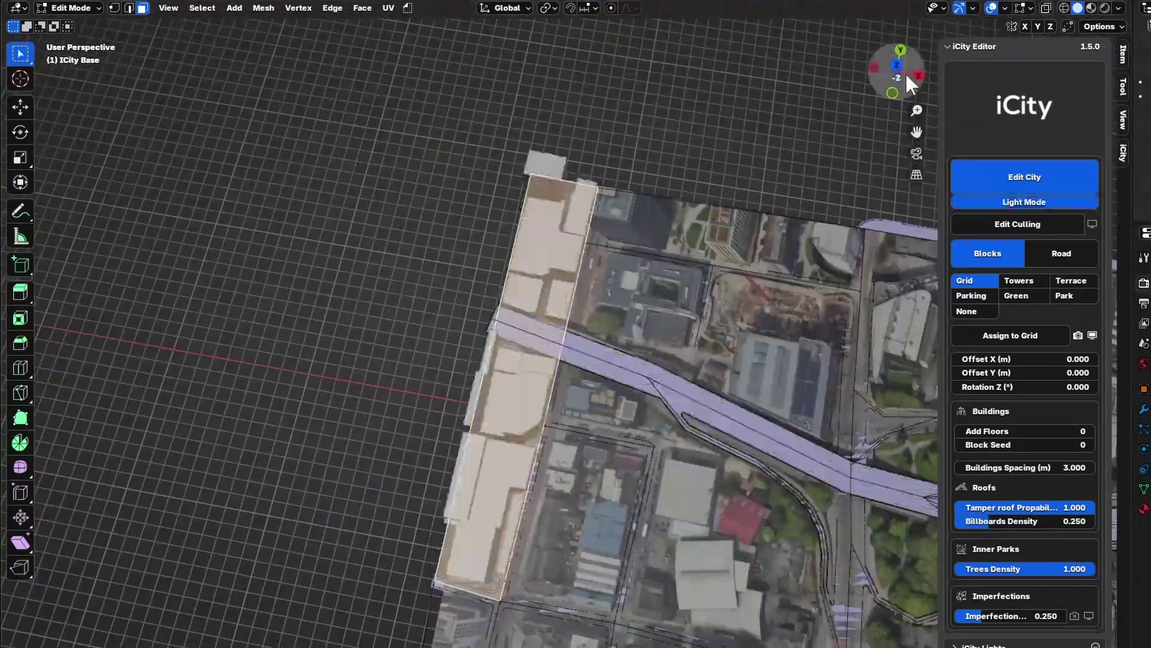
Fill the southwestern blocks between the short side streets below the southern street in top view
{"action": "left_click", "coordinate": [897, 66]}
{"action": "key", "text": "2"}
{"action": "left_click", "coordinate": [342, 493], "text": "alt"}
{"action": "key", "text": "f"}
{"action": "middle_click_drag", "start_coordinate": [420, 497], "coordinate": [198, 466], "text": "shift"}
{"action": "left_click", "coordinate": [470, 504], "text": "alt"}
{"action": "key", "text": "f"}
{"action": "scroll", "coordinate": [484, 524], "scroll_direction": "down", "scroll_amount": 4}
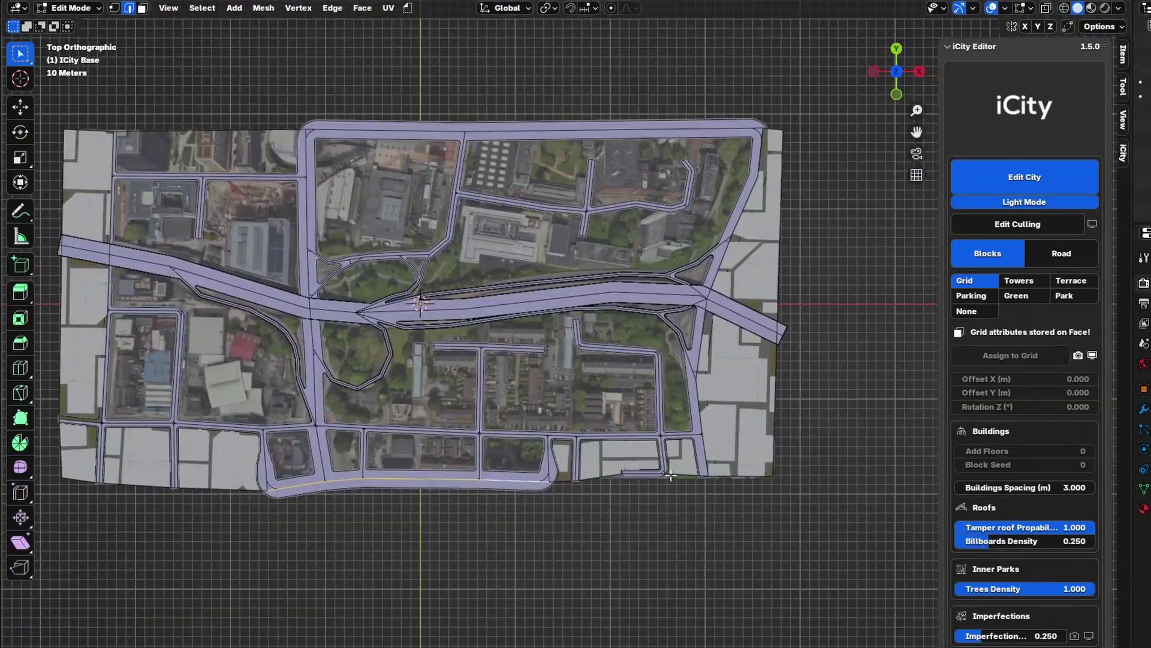
Remove the road from the northern and southern outer boundary edges
{"action": "left_click", "coordinate": [535, 130], "text": "alt+shift"}
{"action": "left_click", "coordinate": [1060, 253]}
{"action": "left_click", "coordinate": [1060, 351]}
Fill the remaining blocks between the side streets along the southern boundary
{"action": "mouse_move", "coordinate": [539, 455]}
{"action": "middle_mouse_down", "text": "shift"}
{"action": "mouse_move", "coordinate": [649, 415]}
{"action": "mouse_move", "coordinate": [548, 447]}
{"action": "middle_mouse_up", "text": "shift"}
{"action": "left_click", "coordinate": [623, 439], "text": "alt"}
{"action": "key", "text": "f"}
{"action": "key", "text": "f"}
{"action": "left_click", "coordinate": [434, 429], "text": "ctrl"}
{"action": "key", "text": "f"}
{"action": "left_click", "coordinate": [459, 433], "text": "alt"}
{"action": "key", "text": "f"}
Fill the strip block at the northwest boundary and the block enclosed by the two parallel western streets
{"action": "middle_click_drag", "start_coordinate": [234, 265], "coordinate": [486, 367], "text": "shift"}
{"action": "left_click", "coordinate": [464, 288], "text": "alt"}
{"action": "key", "text": "f"}
{"action": "left_click", "coordinate": [401, 414]}
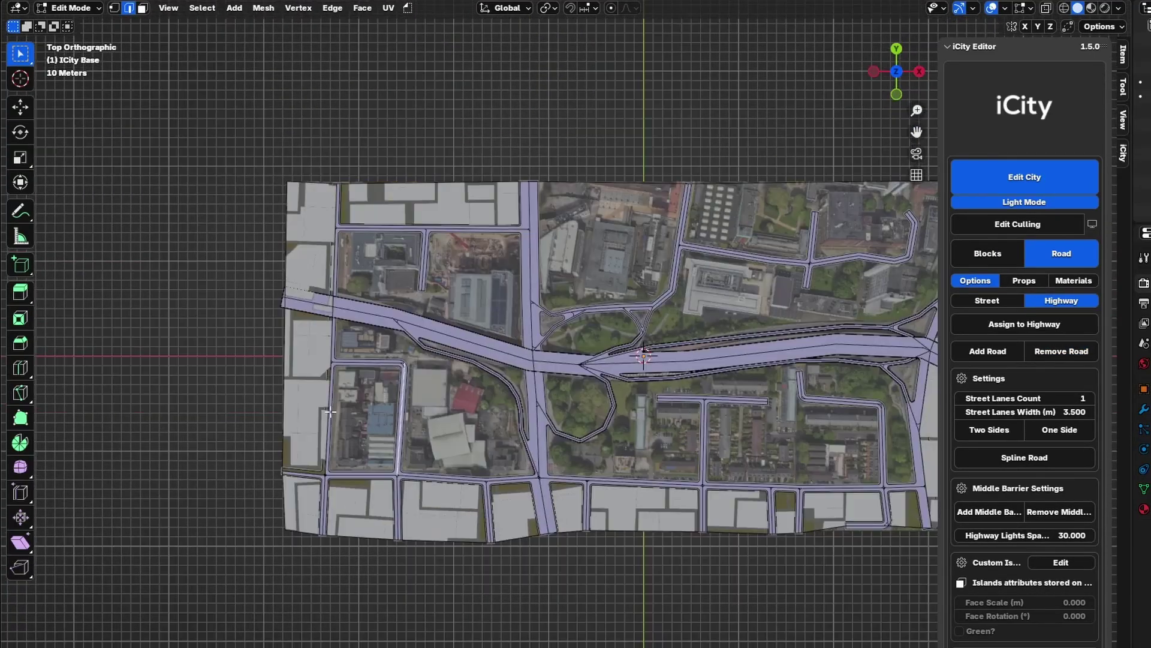
{"action": "left_click", "coordinate": [331, 412], "text": "shift"}
{"action": "key", "text": "f"}
Split the northern boundary edge, slide the new vertex above the northern side street, and connect it to the street's end
{"action": "middle_click_drag", "start_coordinate": [331, 412], "coordinate": [59, 421], "text": "shift"}
{"action": "scroll", "coordinate": [420, 282], "scroll_direction": "up", "scroll_amount": 1}
{"action": "key", "text": "1"}
{"action": "left_click", "coordinate": [745, 157]}
{"action": "left_click", "coordinate": [380, 235], "text": "ctrl"}
{"action": "scroll", "coordinate": [420, 336], "scroll_direction": "up", "scroll_amount": 1}
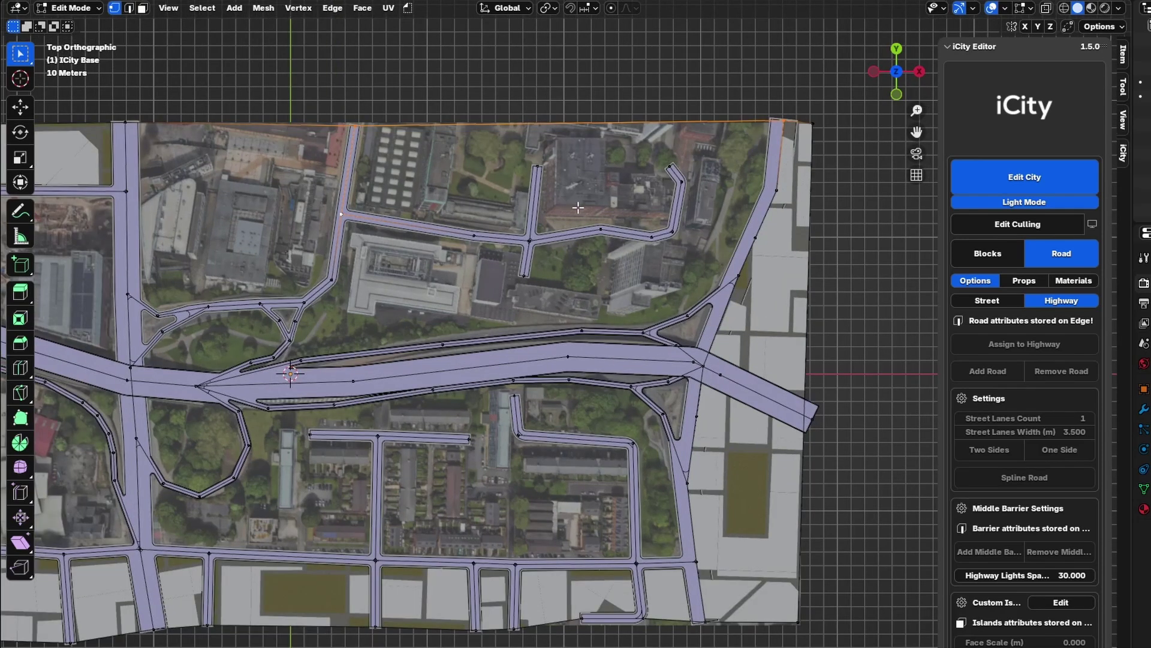
{"action": "middle_click_drag", "start_coordinate": [611, 218], "coordinate": [599, 241], "text": "shift"}
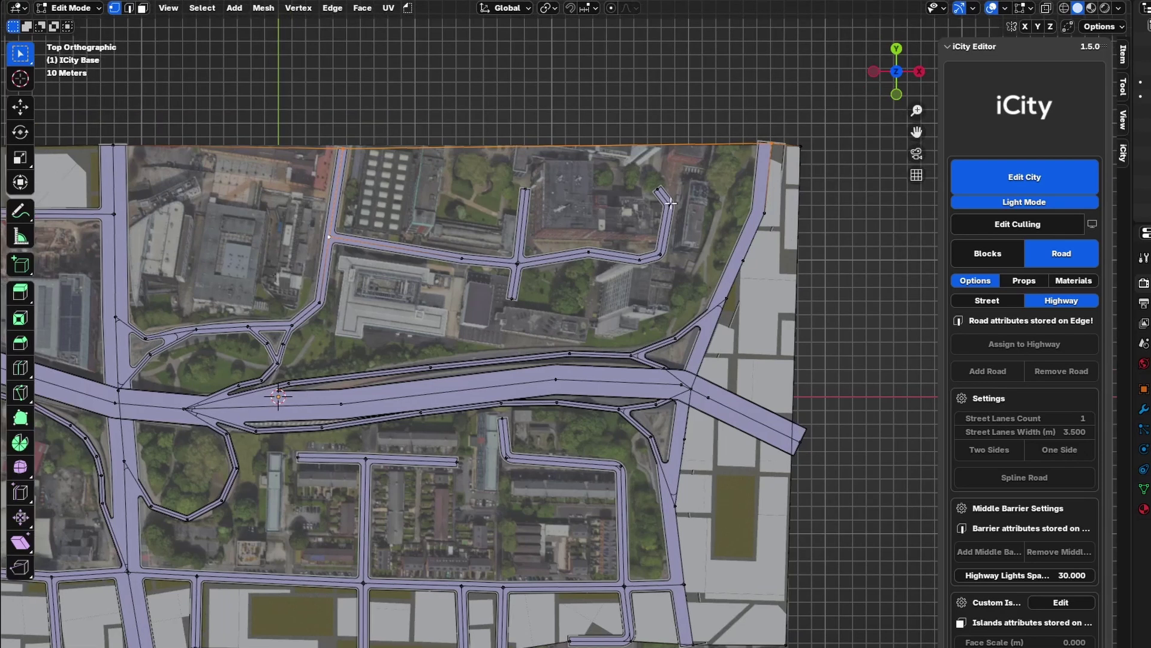
{"action": "key", "text": "ctrl+r"}
{"action": "left_click", "coordinate": [571, 147]}
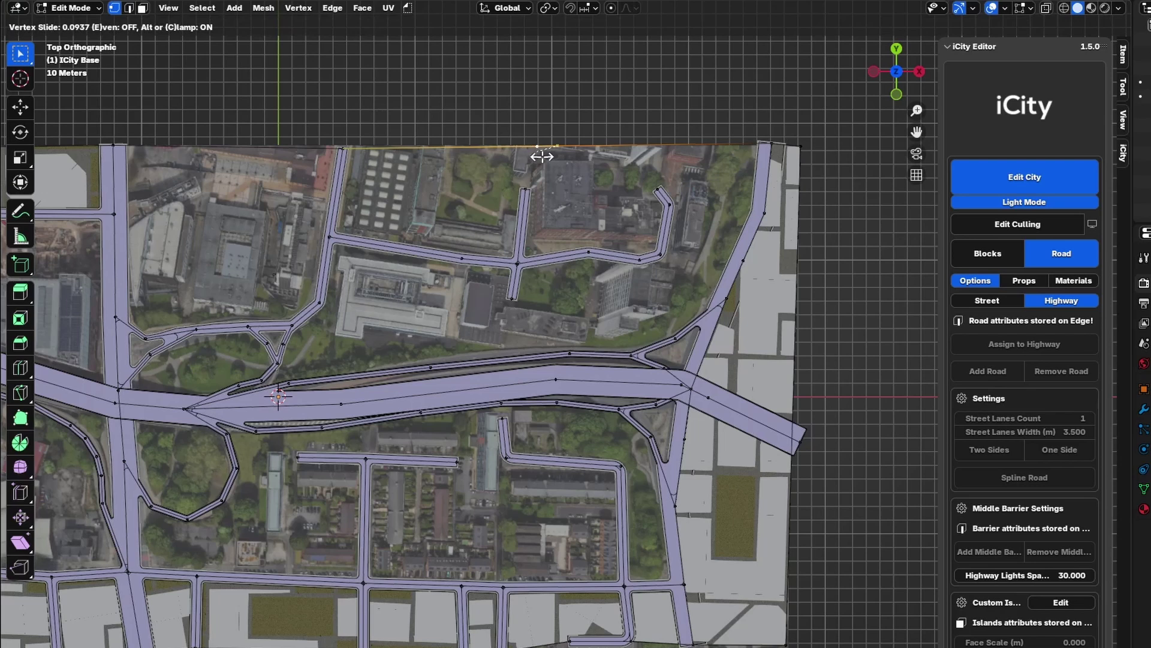
{"action": "left_click", "coordinate": [545, 157]}
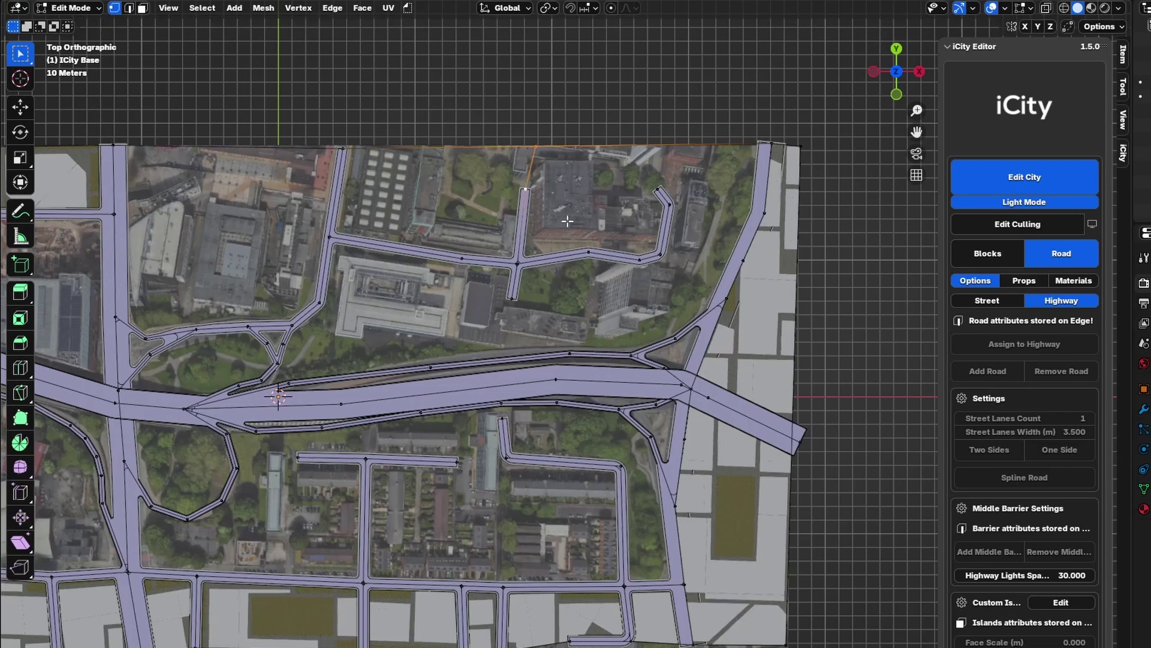
Split the northern boundary again above the bent street's end, connect the two, and fill the blocks north of the cross street
{"action": "left_click", "coordinate": [635, 147]}
{"action": "key", "text": "ctrl+r"}
{"action": "left_click", "coordinate": [657, 145]}
{"action": "key", "text": "2"}
{"action": "left_click", "coordinate": [610, 259], "text": "alt"}
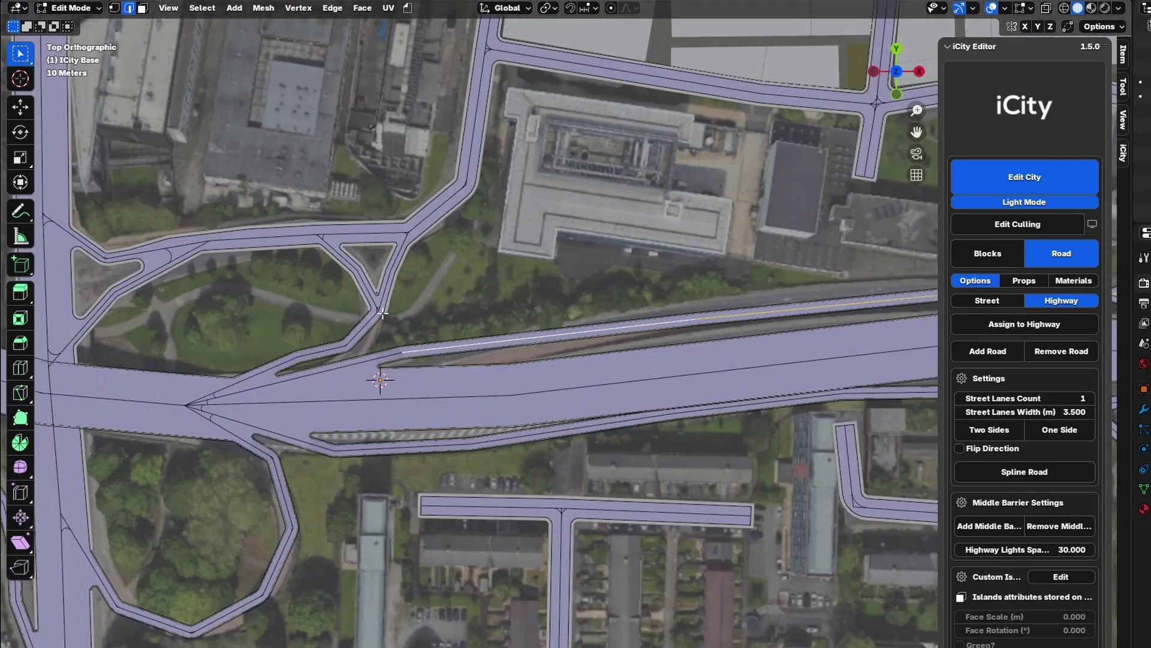
Fill the large block enclosed by the northern cross street, the northern slip road and the wide eastern road
{"action": "middle_click_drag", "start_coordinate": [409, 300], "coordinate": [404, 348], "text": "shift"}
{"action": "left_click", "coordinate": [385, 334], "text": "shift"}
{"action": "middle_click_drag", "start_coordinate": [815, 146], "coordinate": [296, 271], "text": "shift"}
{"action": "left_click", "coordinate": [696, 240], "text": "ctrl"}
{"action": "scroll", "coordinate": [455, 303], "scroll_direction": "down", "scroll_amount": 2}
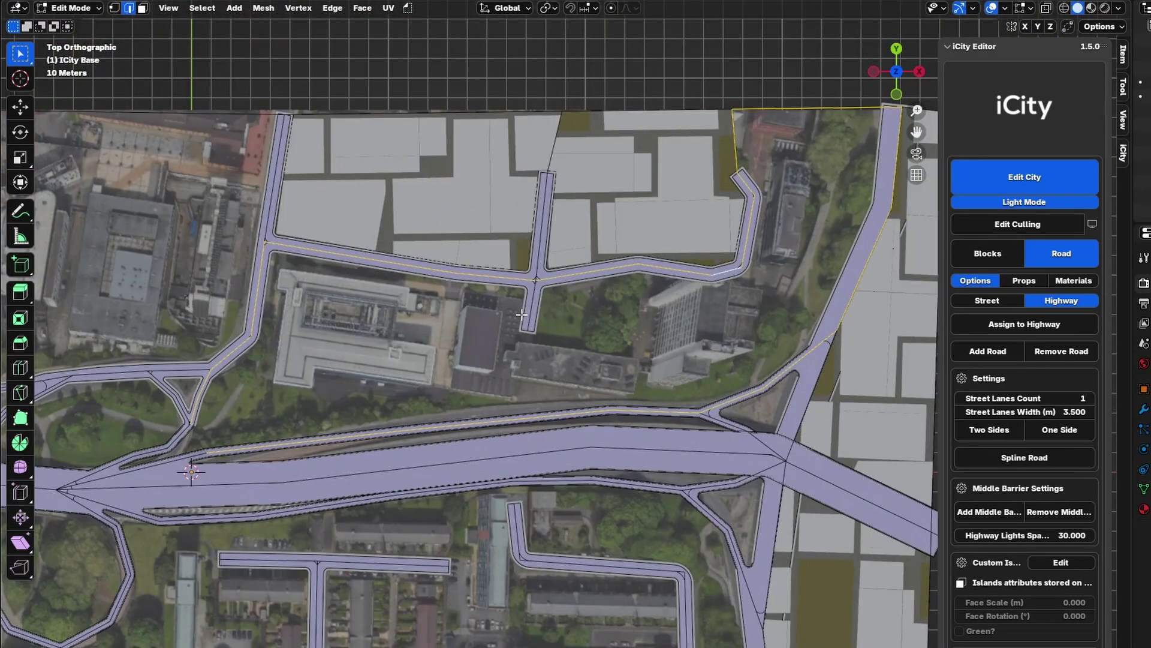
{"action": "key", "text": "f"}
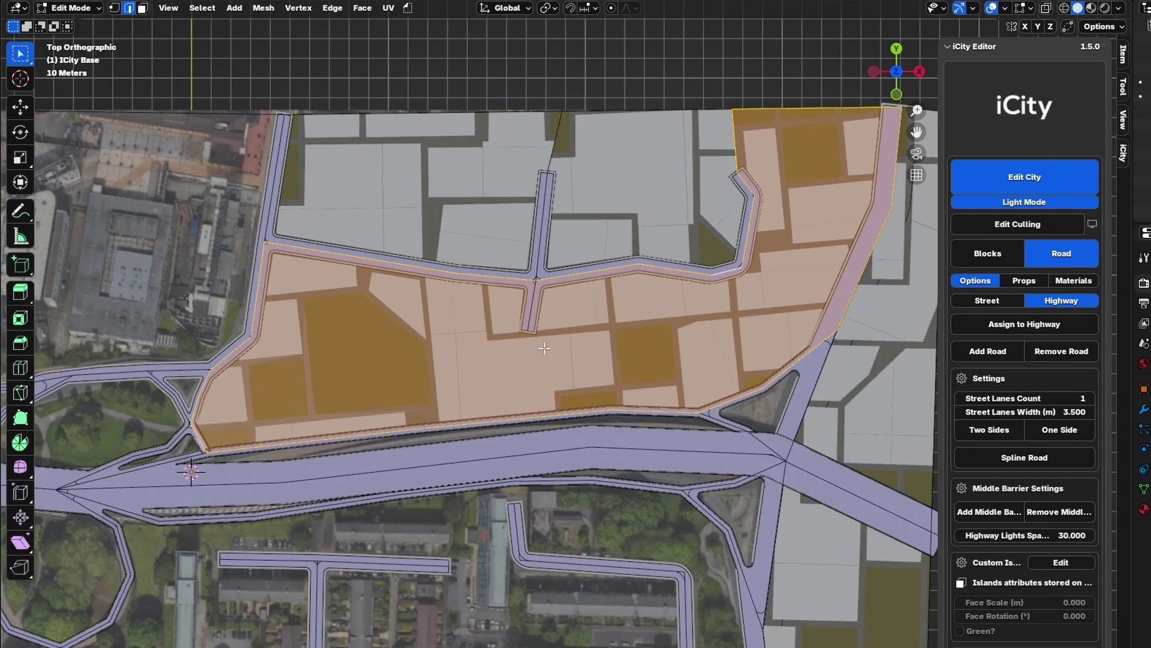
Fill the block between the wide northern road and the street to its east, north of the looping ramp
{"action": "middle_click_drag", "start_coordinate": [246, 436], "coordinate": [333, 392], "text": "shift"}
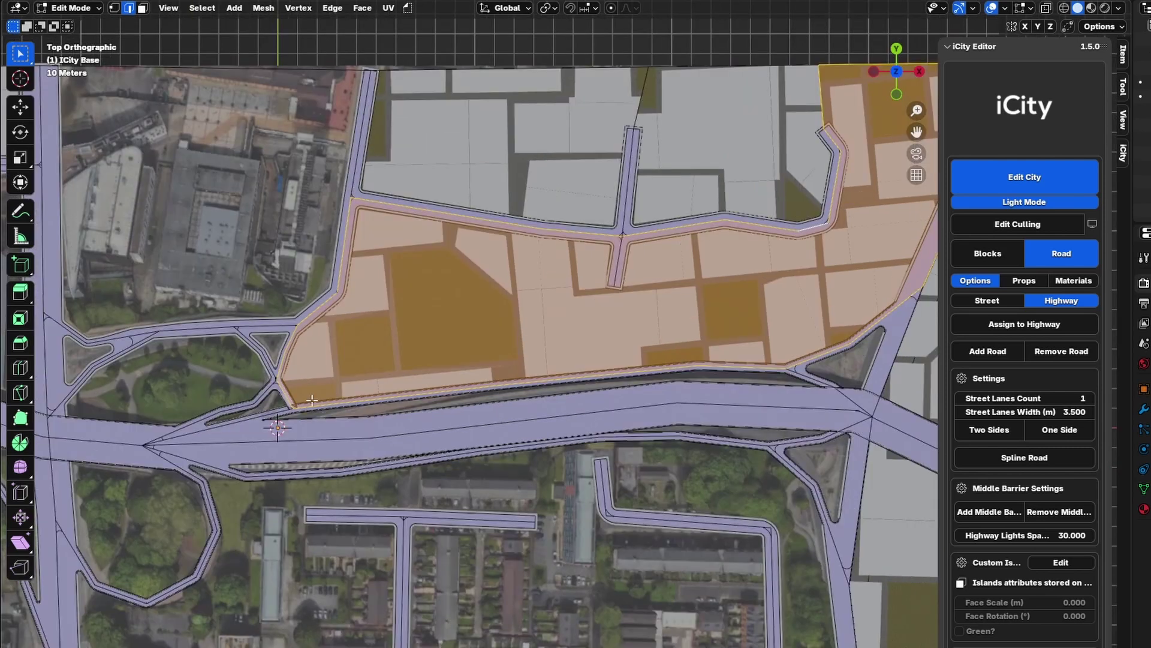
{"action": "left_click", "coordinate": [293, 398]}
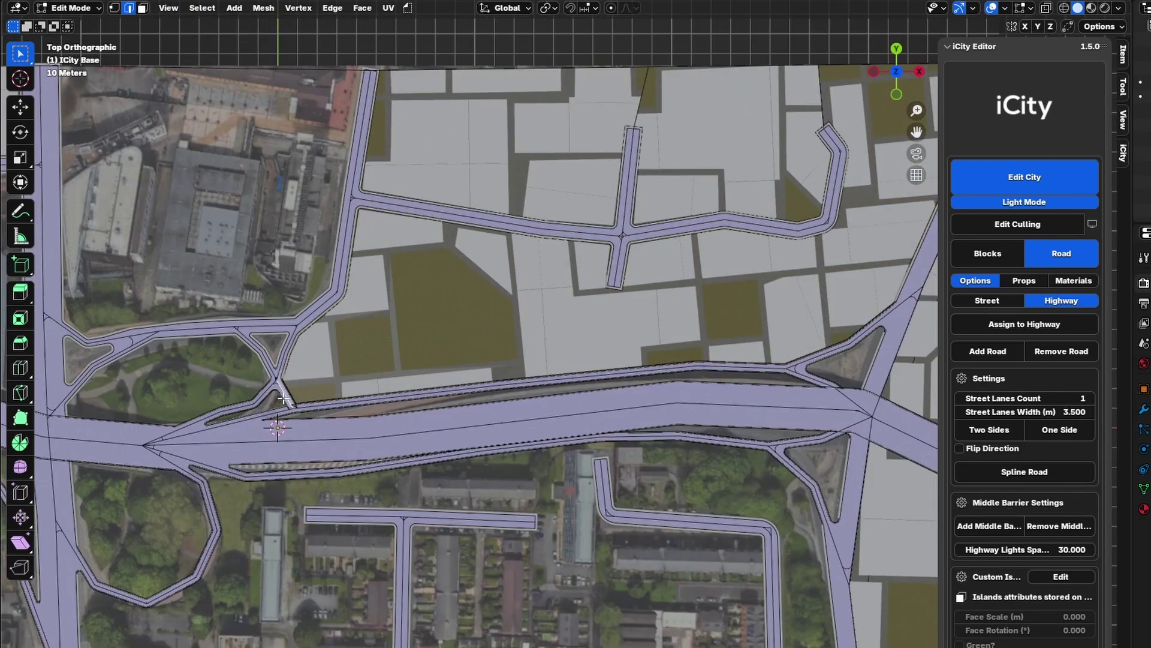
{"action": "scroll", "coordinate": [663, 326], "scroll_direction": "down", "scroll_amount": 3}
{"action": "middle_click_drag", "start_coordinate": [547, 393], "coordinate": [764, 329], "text": "shift"}
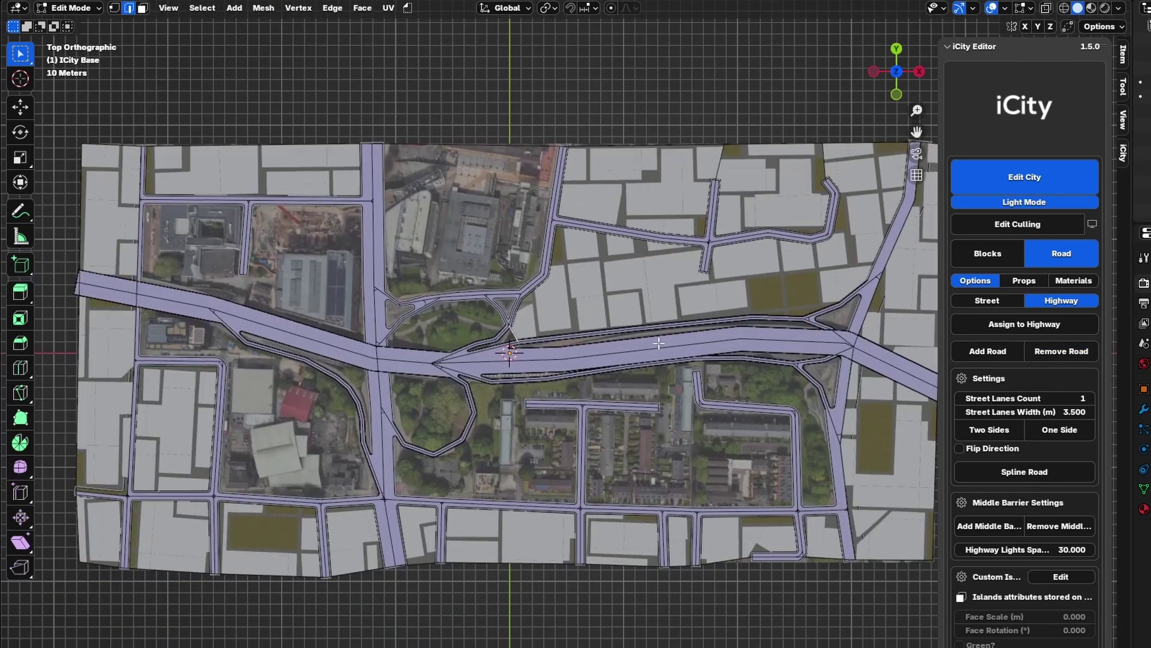
{"action": "left_click", "coordinate": [550, 241], "text": "alt"}
{"action": "left_click", "coordinate": [550, 241], "text": "alt"}
{"action": "key", "text": "f"}
{"action": "middle_click_drag", "start_coordinate": [550, 241], "coordinate": [725, 208], "text": "shift"}
{"action": "left_click", "coordinate": [547, 210]}
{"action": "left_click", "coordinate": [312, 260]}
{"action": "scroll", "coordinate": [256, 218], "scroll_direction": "up", "scroll_amount": 3}
{"action": "left_click", "coordinate": [349, 336]}
{"action": "key", "text": "1"}
{"action": "middle_click_drag", "start_coordinate": [512, 350], "coordinate": [463, 389], "text": "shift"}
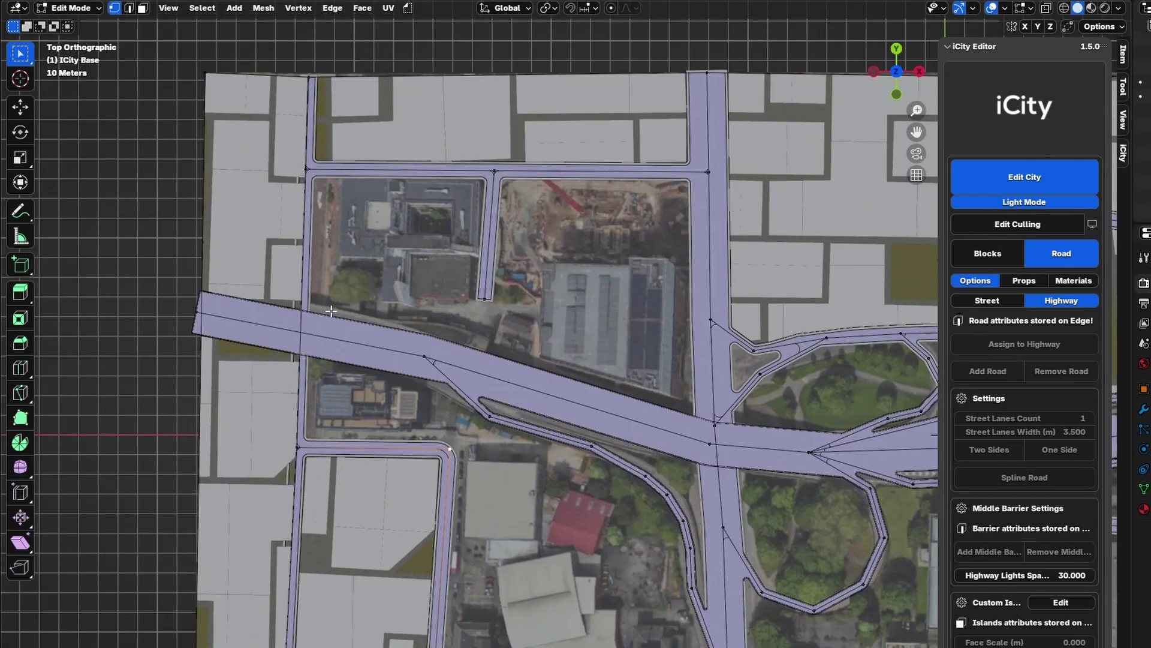
{"action": "key", "text": "2"}
{"action": "left_click", "coordinate": [712, 370], "text": "shift"}
{"action": "left_click", "coordinate": [430, 448], "text": "shift"}
{"action": "left_click", "coordinate": [710, 246], "text": "shift"}
{"action": "left_click", "coordinate": [599, 172], "text": "shift"}
{"action": "left_click", "coordinate": [434, 175], "text": "shift"}
{"action": "left_click", "coordinate": [452, 175]}
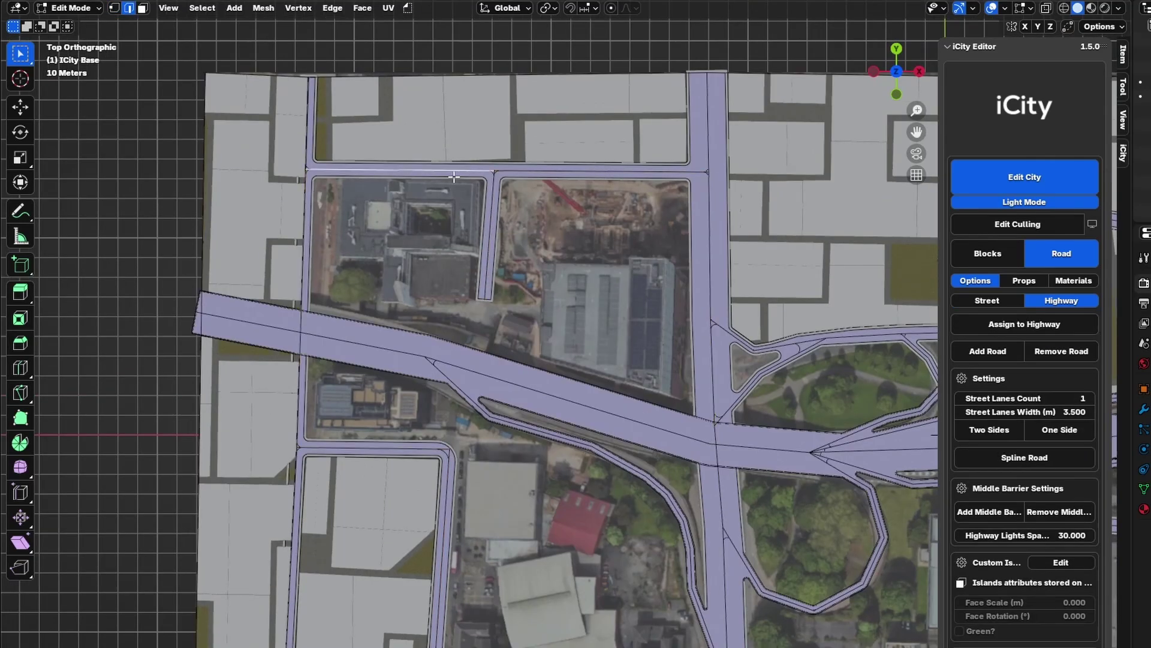
Extend an edge chain along the highway's northern side from the western street to the wide northern road, and remove its road
{"action": "key", "text": "1"}
{"action": "left_click", "coordinate": [487, 305]}
{"action": "key", "text": "ctrl+r"}
{"action": "left_click", "coordinate": [308, 303]}
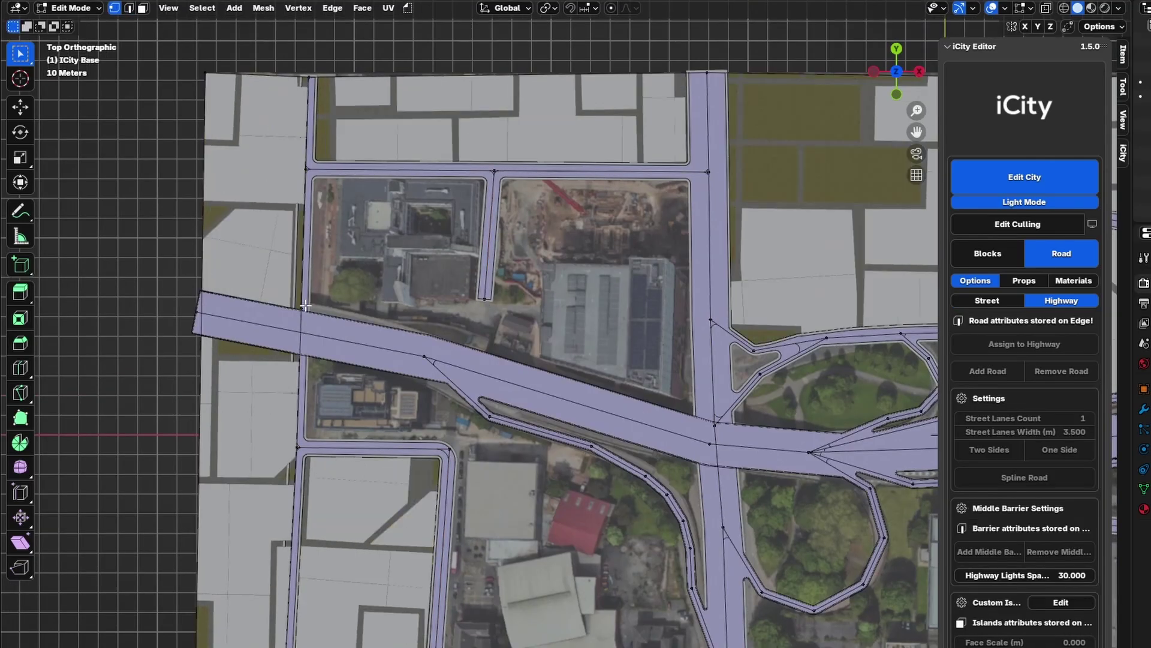
{"action": "left_click", "coordinate": [518, 355]}
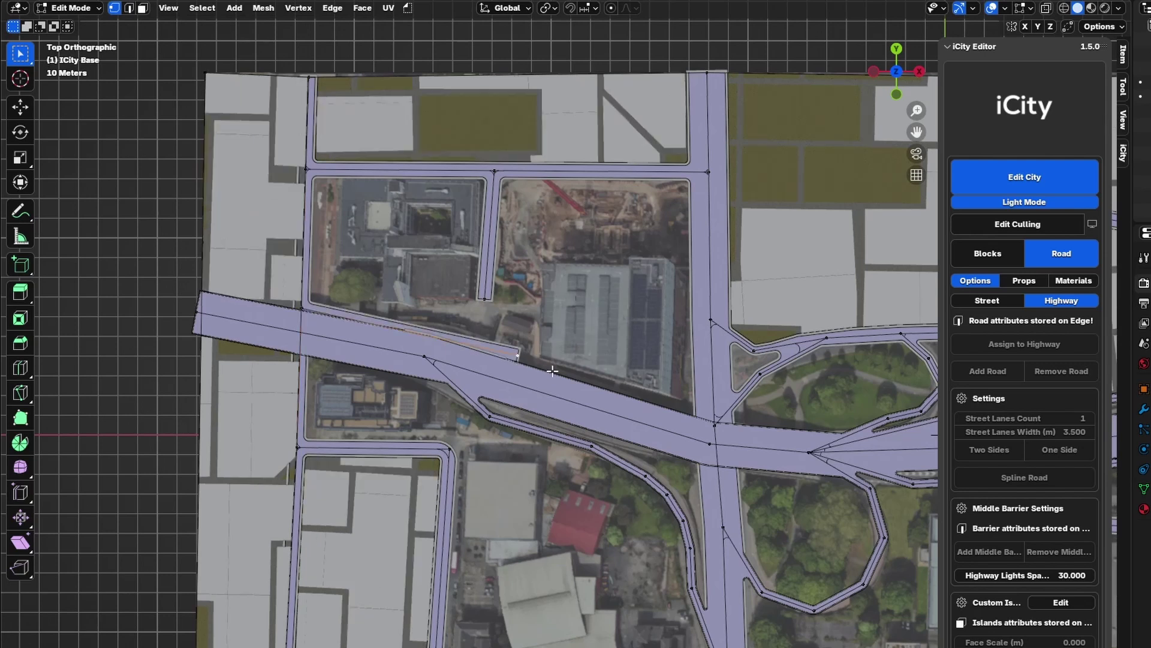
{"action": "left_click", "coordinate": [687, 413], "text": "shift"}
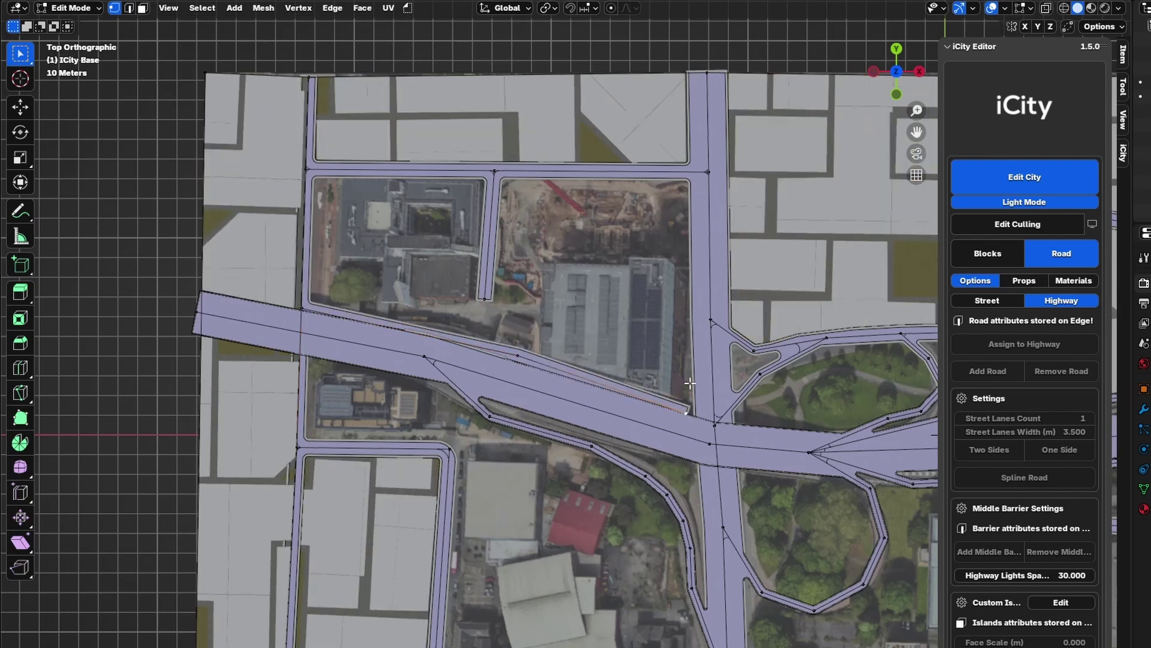
{"action": "left_click", "coordinate": [714, 424], "text": "shift"}
{"action": "key", "text": "2"}
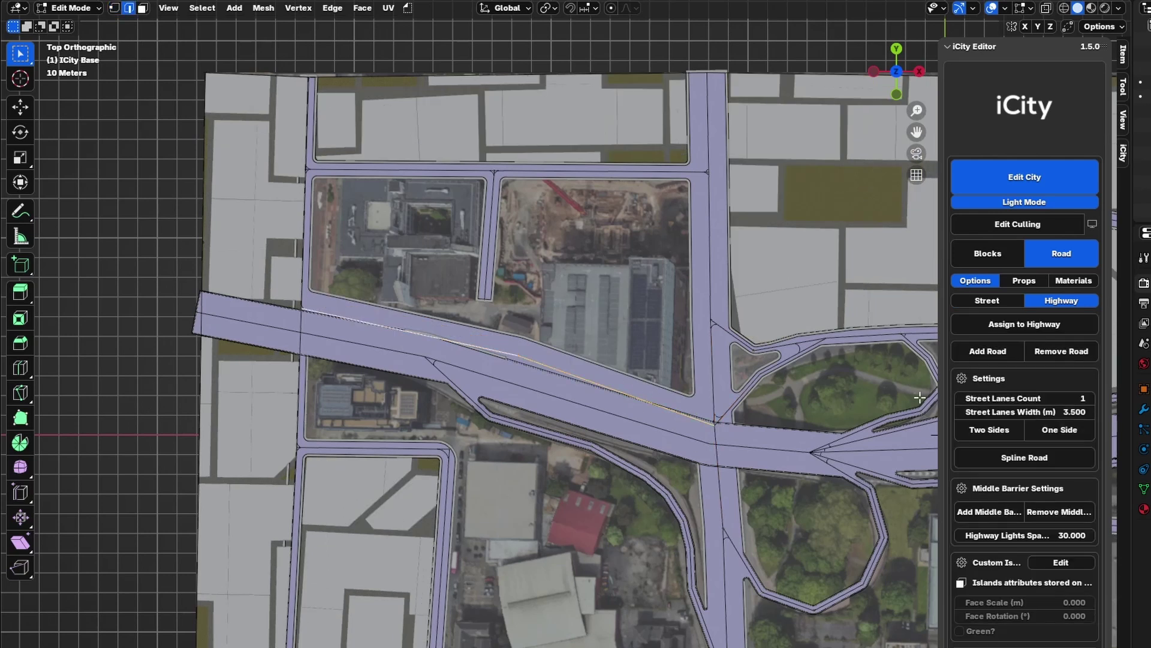
{"action": "left_click", "coordinate": [1060, 350]}
Connect the dead-end street to the chain's middle vertex, fill the blocks on both sides, and shift that vertex to the highway's edge
{"action": "key", "text": "1"}
{"action": "left_click", "coordinate": [485, 299], "text": "shift"}
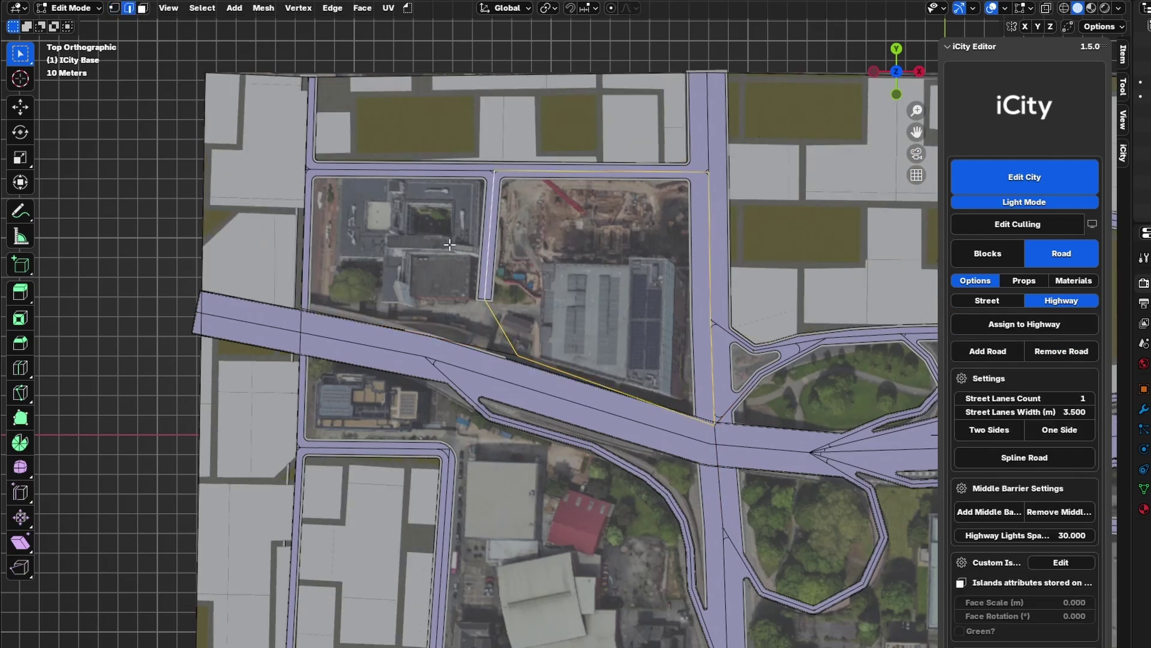
{"action": "scroll", "coordinate": [553, 277], "scroll_direction": "up", "scroll_amount": 2}
{"action": "key", "text": "g"}
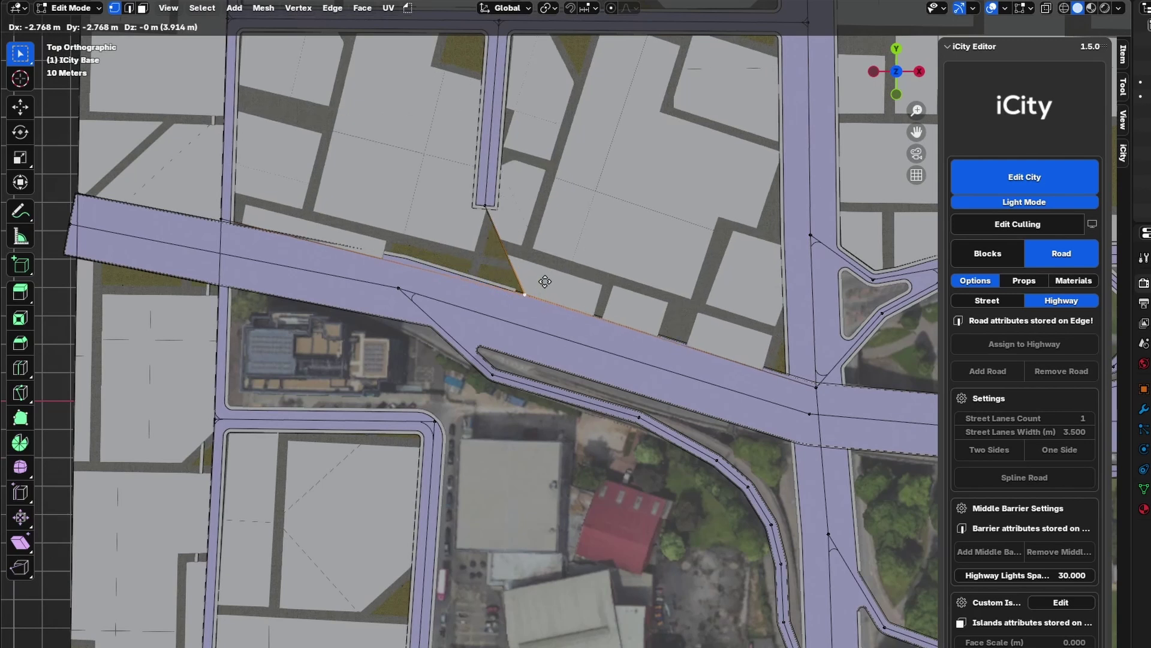
{"action": "left_click", "coordinate": [545, 290]}
Link the highway-side vertex across the highway and ramp to the western street's corner, and fill the block west of the link
{"action": "middle_click_drag", "start_coordinate": [545, 290], "coordinate": [519, 311]}
{"action": "key", "text": "2"}
{"action": "left_click", "coordinate": [518, 311]}
Connect the western street's corner directly to the southern ramp's vertex and fill the block enclosed below
{"action": "left_click", "coordinate": [417, 231]}
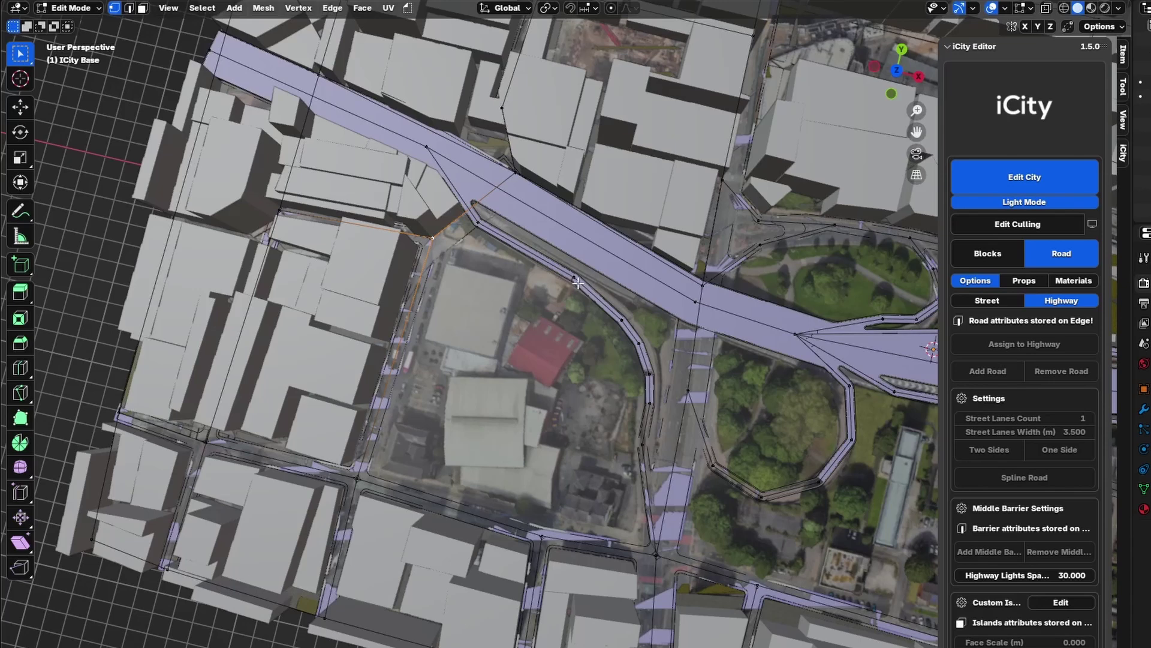
{"action": "left_click", "coordinate": [576, 280], "text": "shift"}
{"action": "left_click", "coordinate": [357, 478], "text": "ctrl"}
{"action": "key", "text": "2"}
{"action": "key", "text": "f"}
{"action": "left_click", "coordinate": [504, 258]}
{"action": "middle_click_drag", "start_coordinate": [637, 328], "coordinate": [665, 402], "text": "shift"}
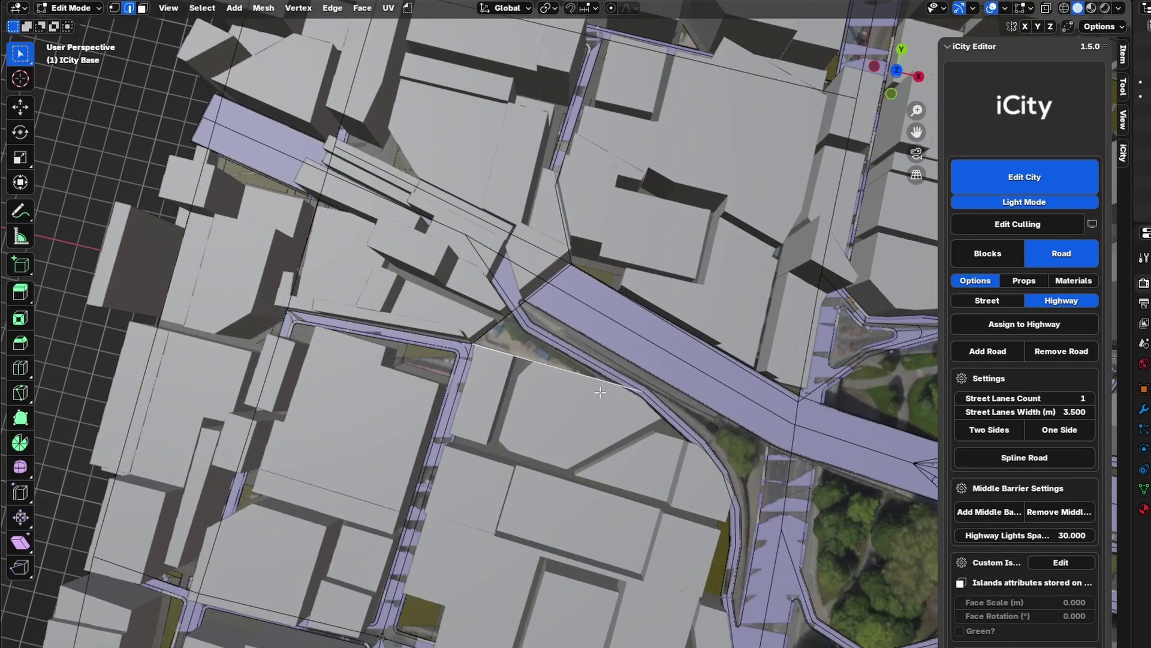
Adjust the position of the western street's corner vertex near the ramp in top view
{"action": "key", "text": "1"}
{"action": "scroll", "coordinate": [565, 324], "scroll_direction": "up", "scroll_amount": 4}
{"action": "left_click", "coordinate": [565, 324]}
{"action": "scroll", "coordinate": [566, 323], "scroll_direction": "down", "scroll_amount": 6}
{"action": "left_click", "coordinate": [897, 71]}
{"action": "key", "text": "g"}
{"action": "left_click", "coordinate": [476, 274]}
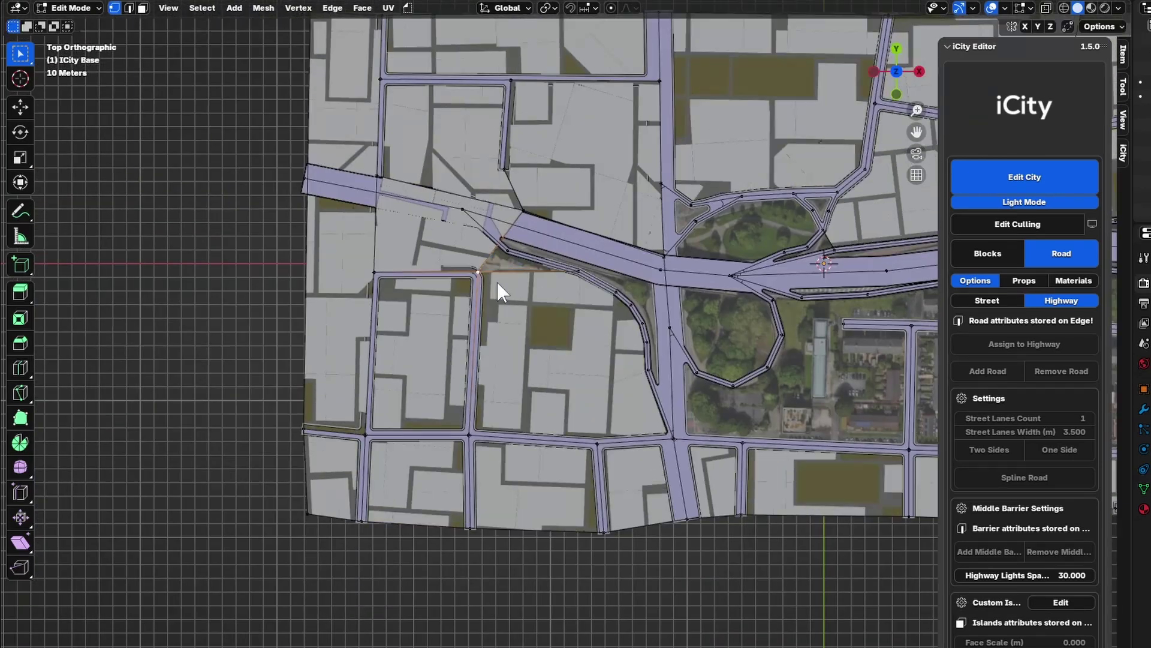
Leave city editing, inspect the filled blocks around the highway in perspective, and switch light mode
{"action": "key", "text": "Tab"}
{"action": "middle_click_drag", "start_coordinate": [549, 362], "coordinate": [426, 171]}
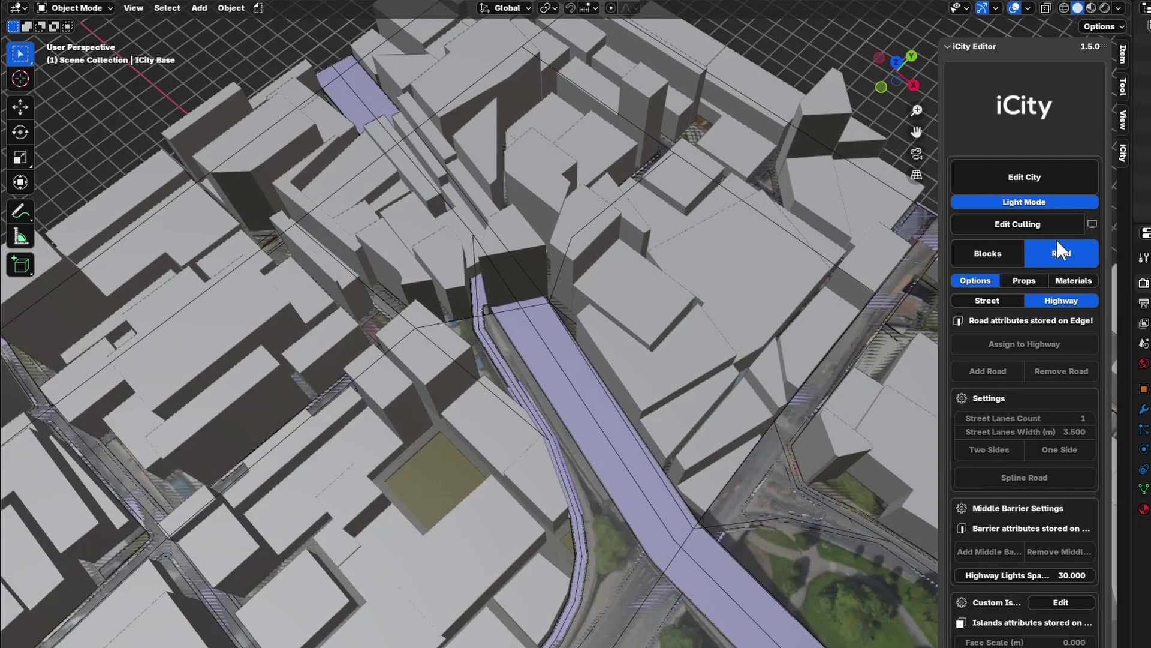
{"action": "left_click", "coordinate": [1044, 203]}
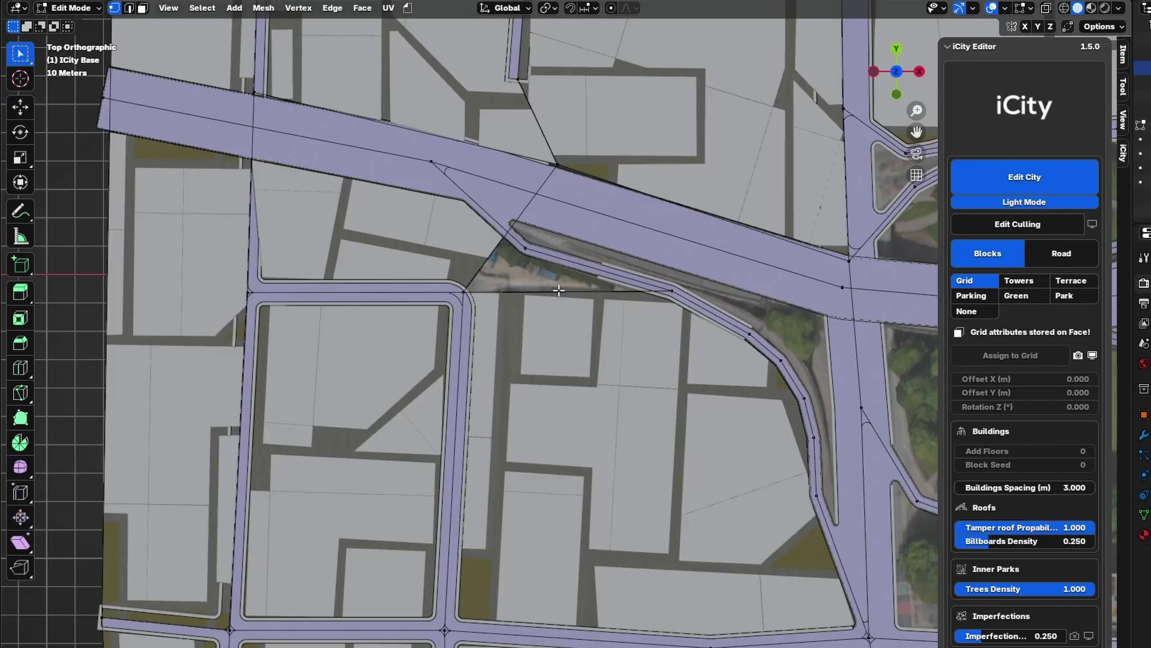
Delete the edge from the street corner east to the ramp, and remove the road from the link crossing the highway
{"action": "key", "text": "x"}
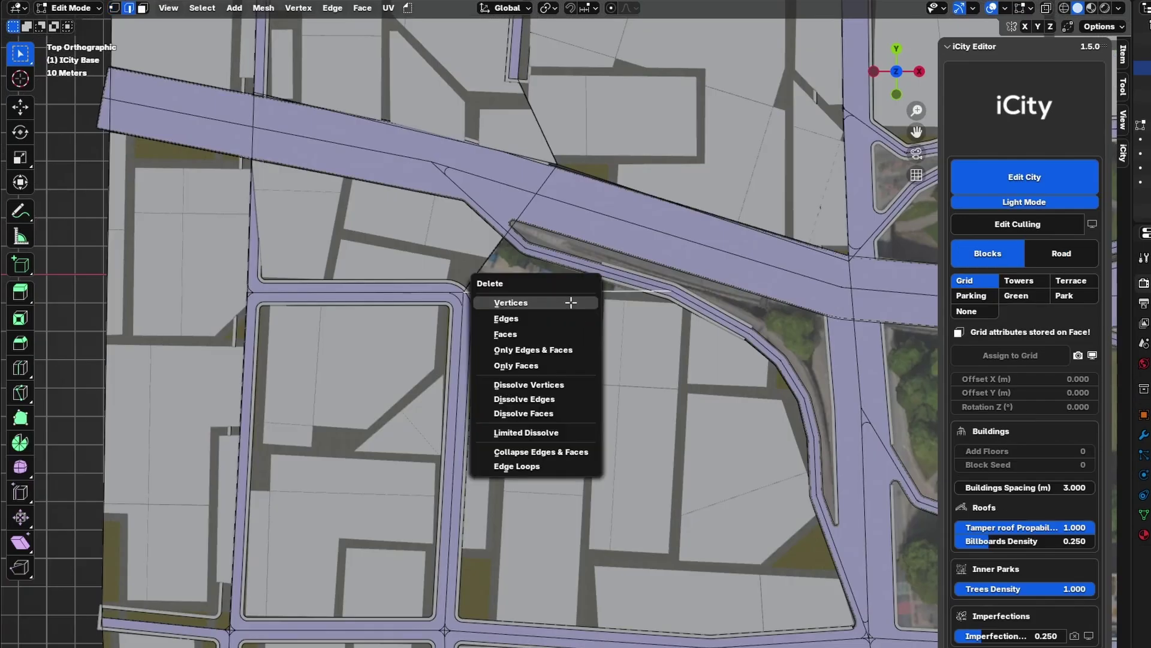
{"action": "left_click", "coordinate": [573, 302]}
{"action": "left_click", "coordinate": [482, 274]}
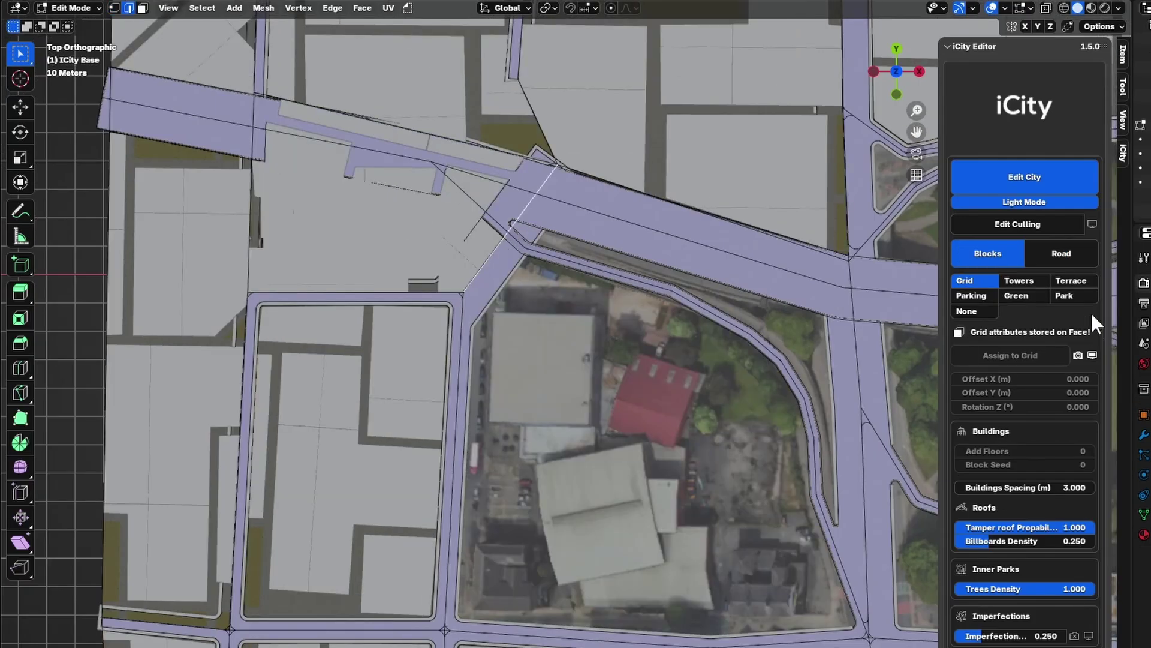
{"action": "left_click", "coordinate": [1069, 263]}
Subdivide the edge between the western street's corner and the ramp, and slide the new vertex up beside the ramp
{"action": "key", "text": "2"}
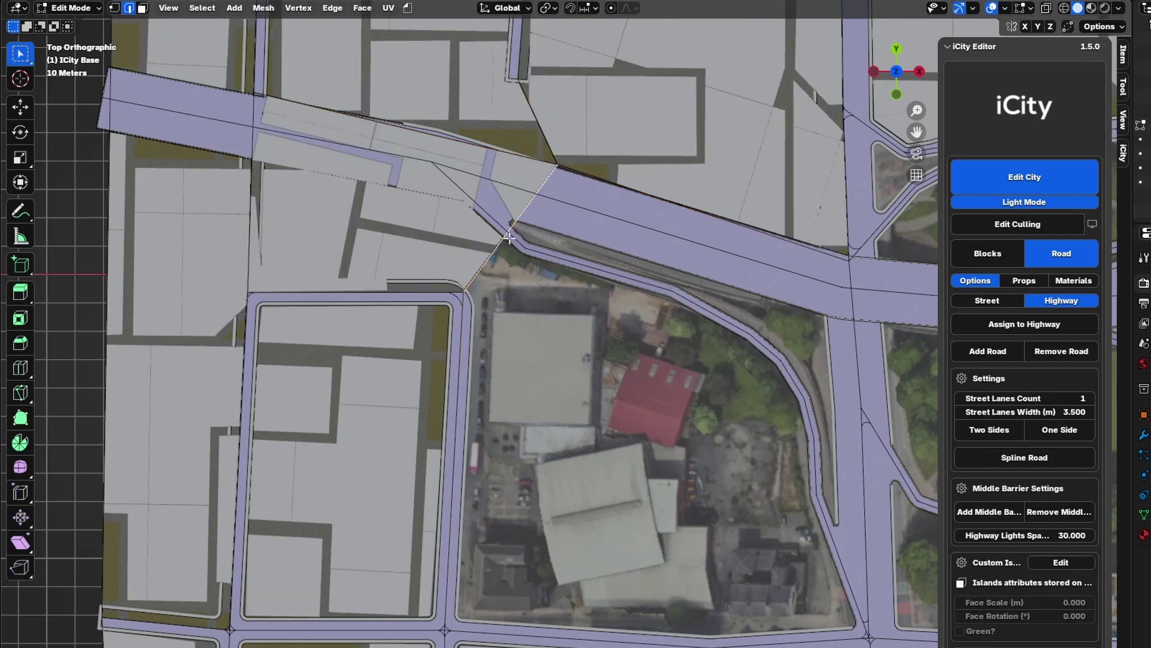
{"action": "key", "text": "ctrl+e"}
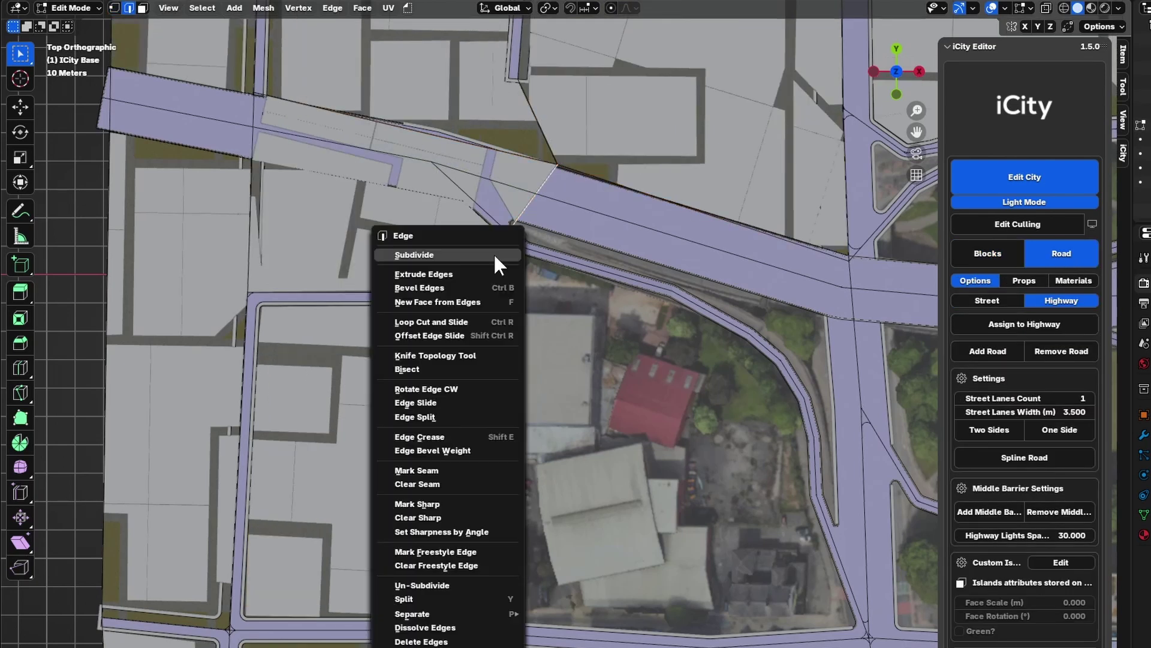
{"action": "left_click", "coordinate": [482, 256]}
{"action": "key", "text": "1"}
{"action": "key", "text": "shift+v"}
{"action": "left_click", "coordinate": [511, 252]}
Connect the new vertex to the ramp, fill the block south of it, and remove the road from the short connector
{"action": "left_click", "coordinate": [526, 248], "text": "shift"}
{"action": "key", "text": "f"}
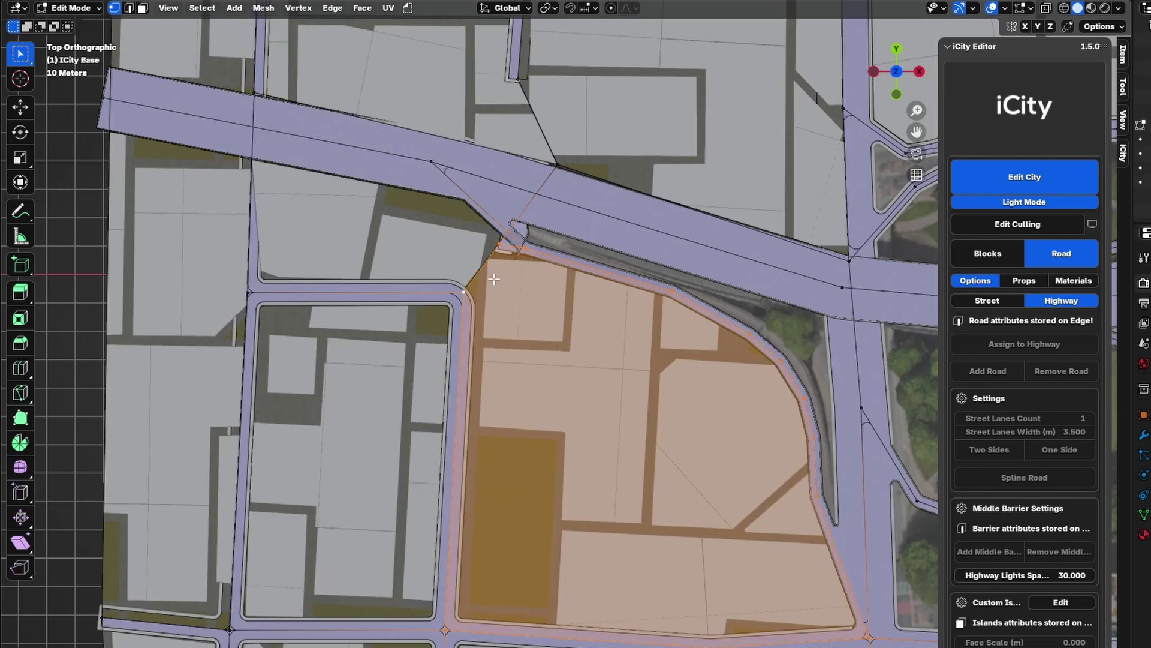
{"action": "key", "text": "2"}
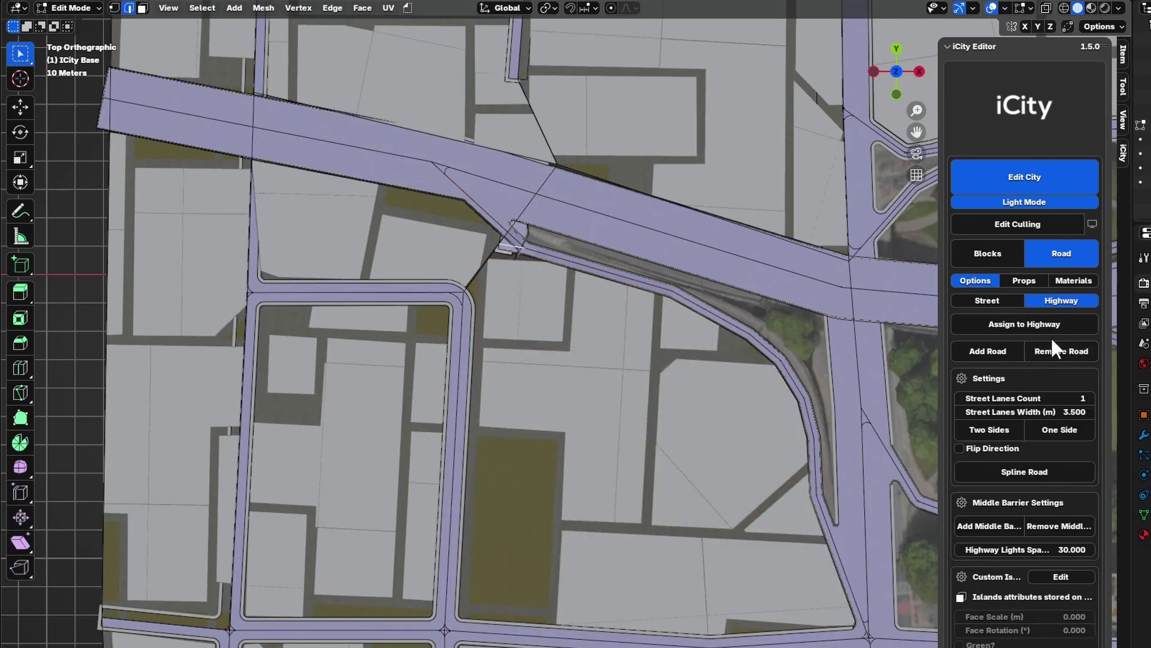
{"action": "key", "text": "Home"}
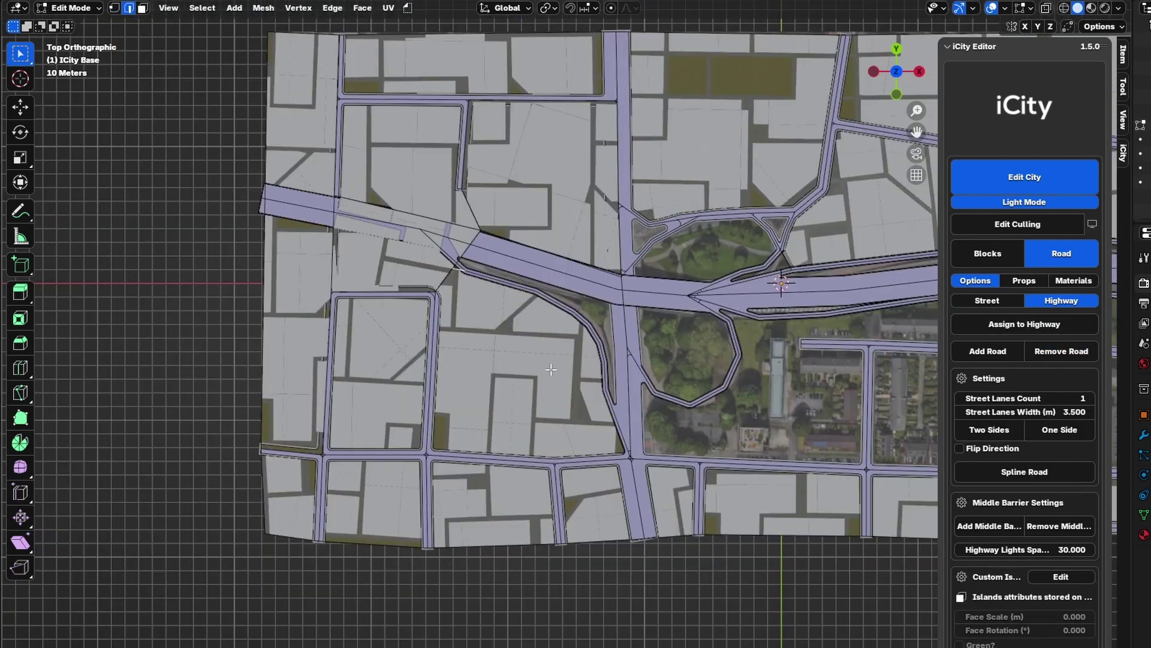
Extend the residential cross street's eastern end south and east, join it up to the bent street, and remove the chain's road
{"action": "middle_click_drag", "start_coordinate": [656, 383], "coordinate": [533, 393], "text": "shift"}
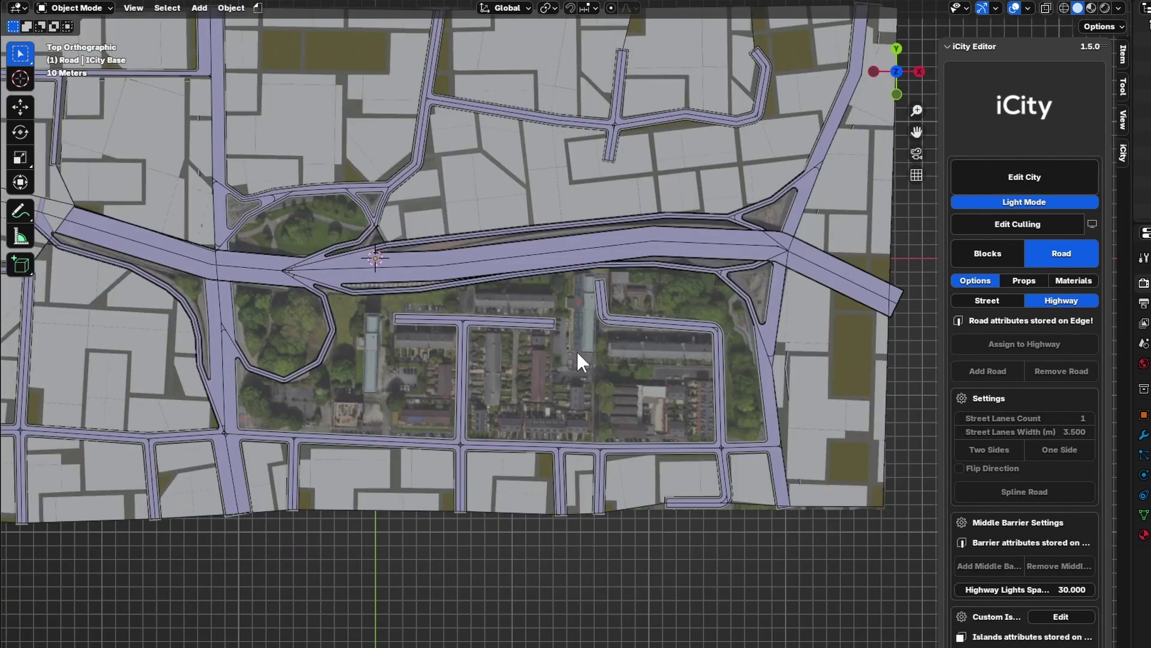
{"action": "key", "text": "Tab"}
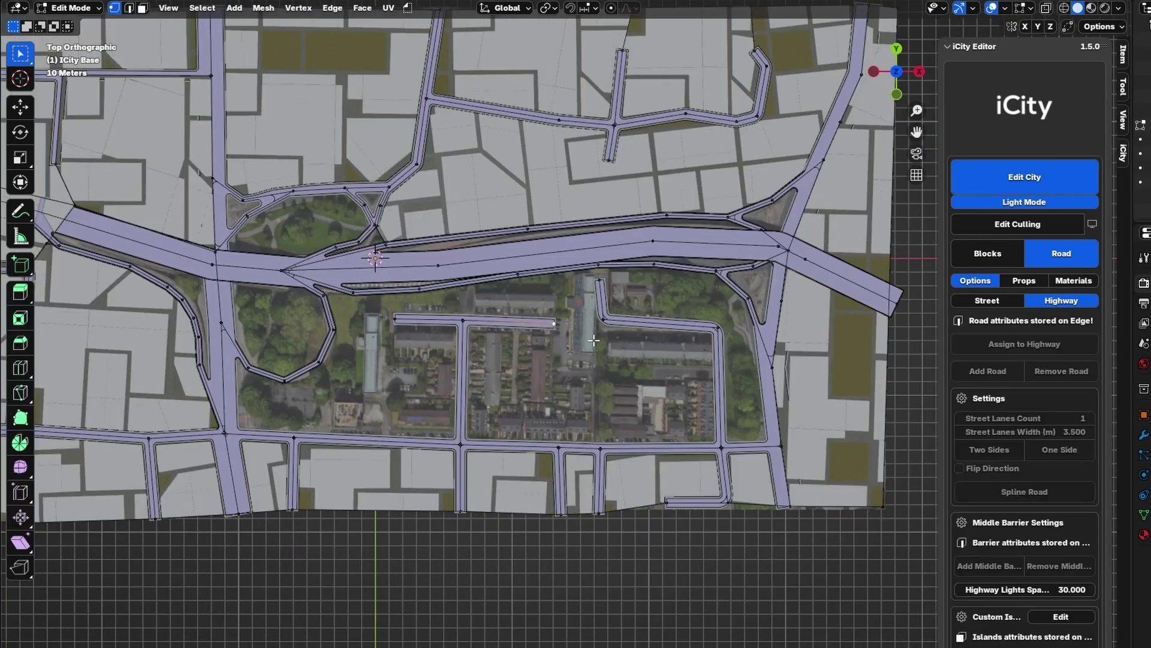
{"action": "right_click", "coordinate": [556, 373], "text": "ctrl"}
{"action": "right_click", "coordinate": [599, 373], "text": "ctrl"}
{"action": "left_click", "coordinate": [603, 320], "text": "shift"}
{"action": "key", "text": "f"}
{"action": "key", "text": "2"}
{"action": "left_click", "coordinate": [1061, 351]}
Connect the bent street's northern end to the slip road above it and remove the road from that edge
{"action": "key", "text": "1"}
{"action": "left_click_drag", "start_coordinate": [589, 259], "coordinate": [611, 291]}
{"action": "key", "text": "f"}
{"action": "key", "text": "2"}
{"action": "left_click", "coordinate": [1060, 351]}
Split the slip road above the residential street junction, slide the new vertex into line, and connect it to the junction
{"action": "key", "text": "1"}
{"action": "key", "text": "ctrl+r"}
{"action": "left_click", "coordinate": [469, 283]}
{"action": "left_click", "coordinate": [468, 283]}
{"action": "left_click", "coordinate": [463, 320], "text": "shift"}
{"action": "key", "text": "f"}
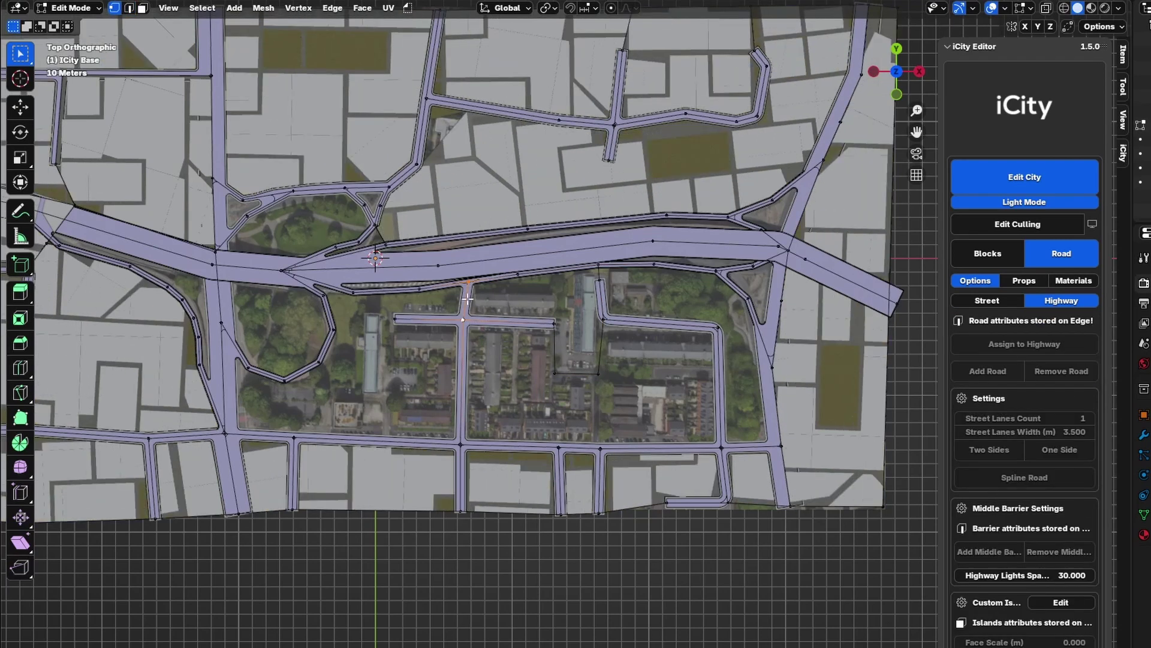
Fill the block enclosed by the slip road, the residential cross street and the bent street
{"action": "key", "text": "2"}
{"action": "left_click", "coordinate": [600, 343], "text": "alt"}
{"action": "key", "text": "f"}
{"action": "middle_click_drag", "start_coordinate": [647, 337], "coordinate": [552, 293], "text": "shift"}
Connect the southern street junction north to the filled block's corner and fill the remaining residential blocks
{"action": "key", "text": "1"}
{"action": "left_click", "coordinate": [505, 404]}
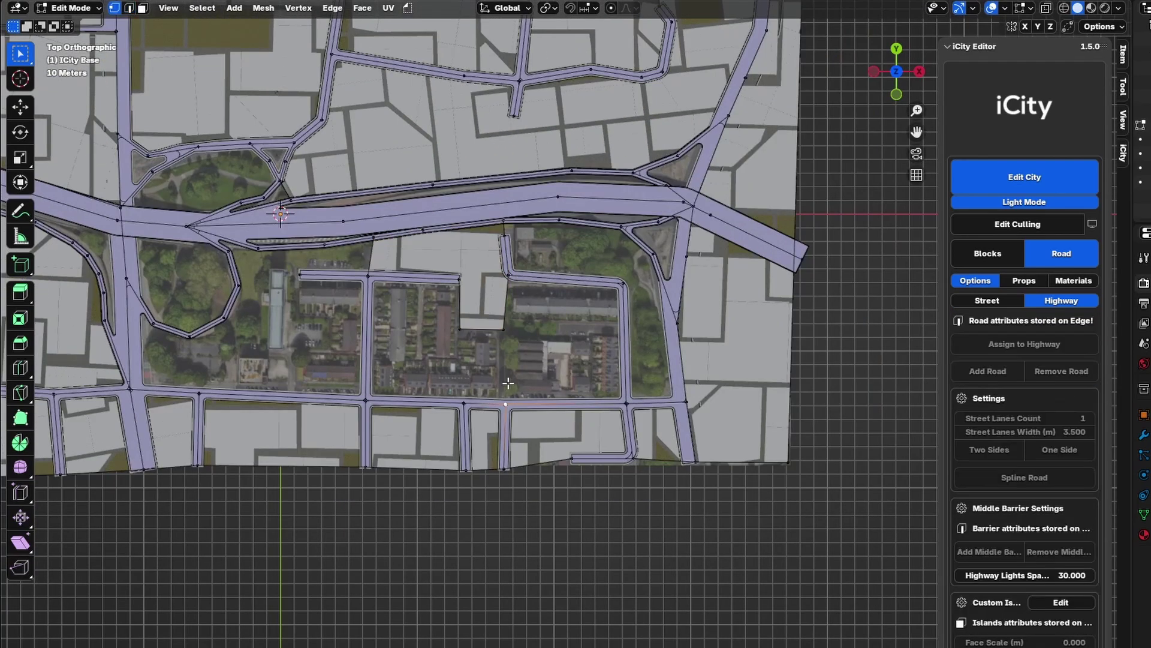
{"action": "left_click", "coordinate": [503, 330], "text": "shift"}
{"action": "key", "text": "f"}
{"action": "key", "text": "2"}
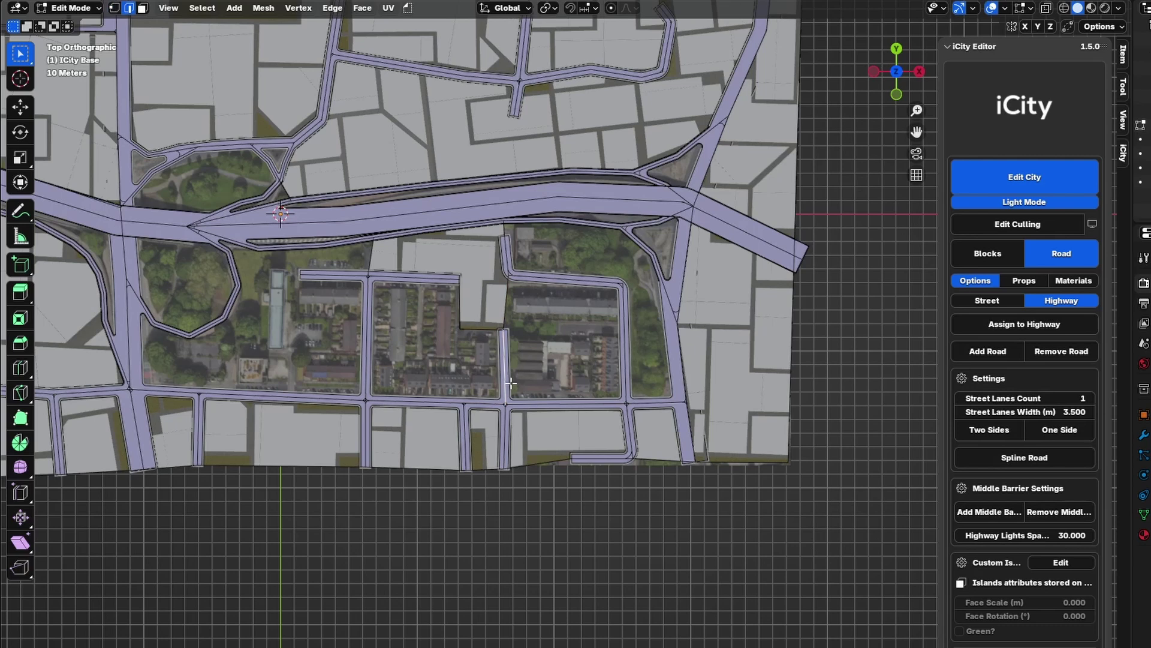
{"action": "left_click", "coordinate": [571, 284], "text": "ctrl"}
{"action": "left_click", "coordinate": [598, 401], "text": "ctrl"}
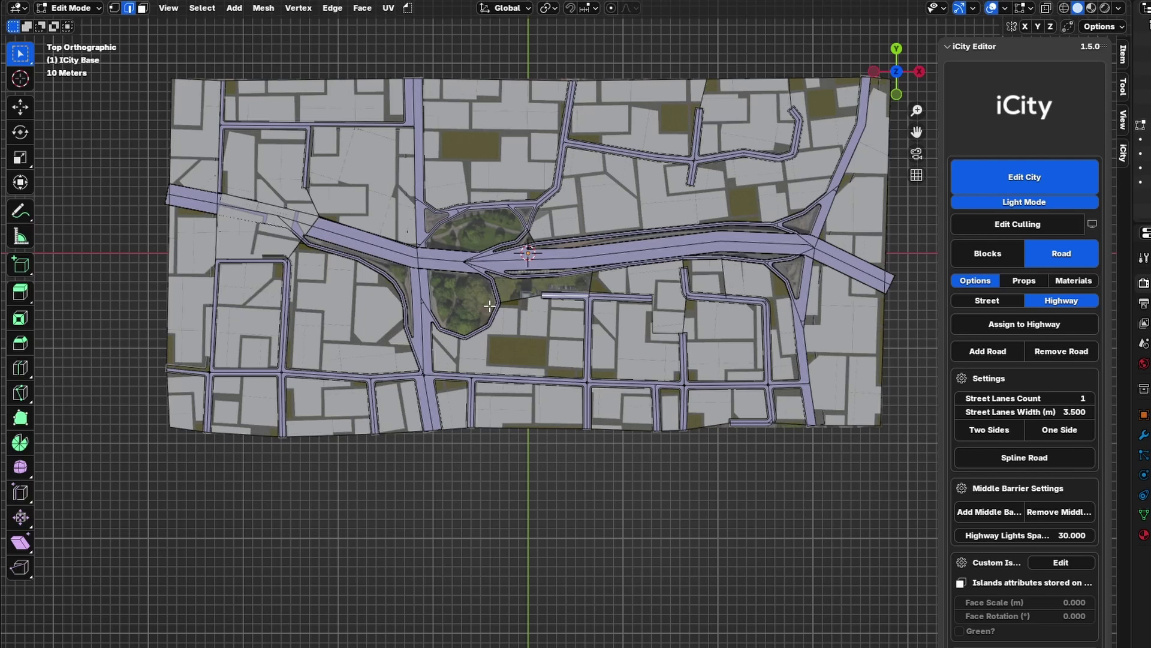
Bring the reference image above the city blocks and select the residential block east of the middle street
{"action": "key", "text": "Tab"}
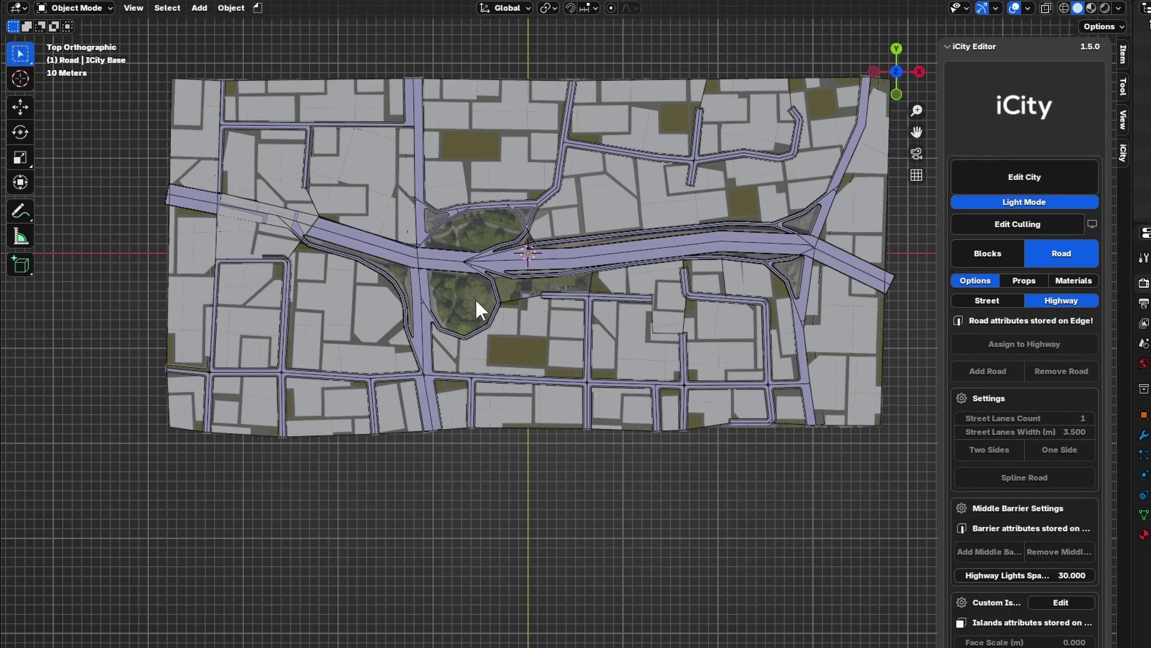
{"action": "left_click", "coordinate": [469, 300]}
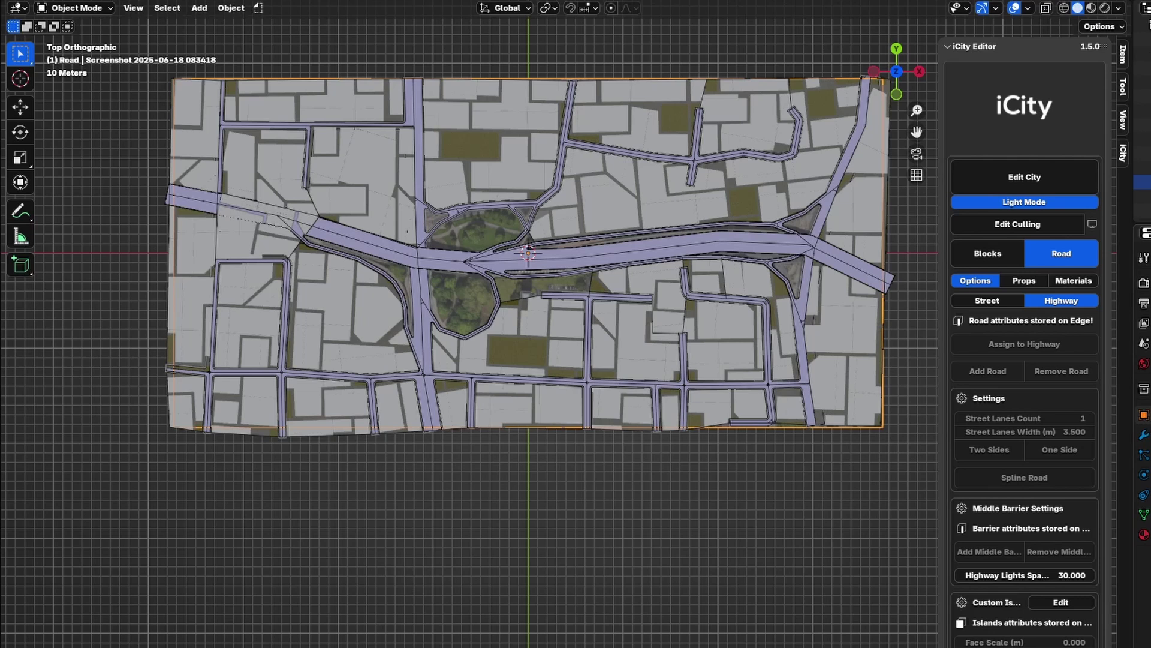
{"action": "key", "text": "ctrl+z"}
{"action": "key", "text": "ctrl+z"}
{"action": "key", "text": "ctrl+z"}
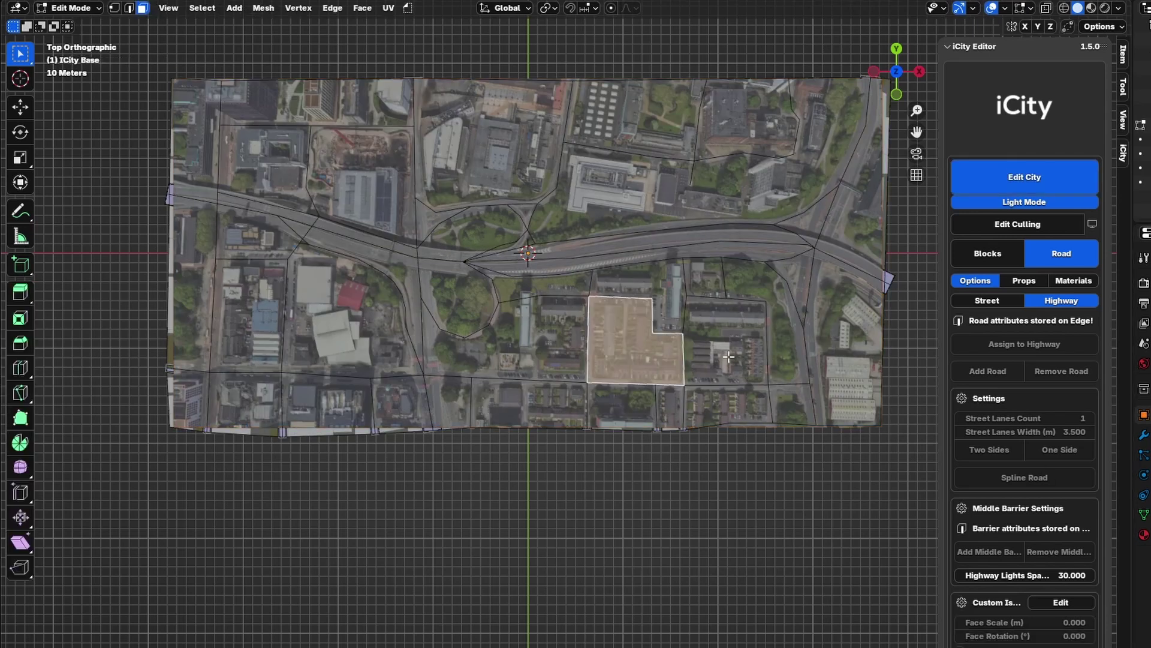
Assign the Terrace type to the selected residential block and the Parking type to the construction-site block west of the wide northern road
{"action": "left_click", "coordinate": [984, 255]}
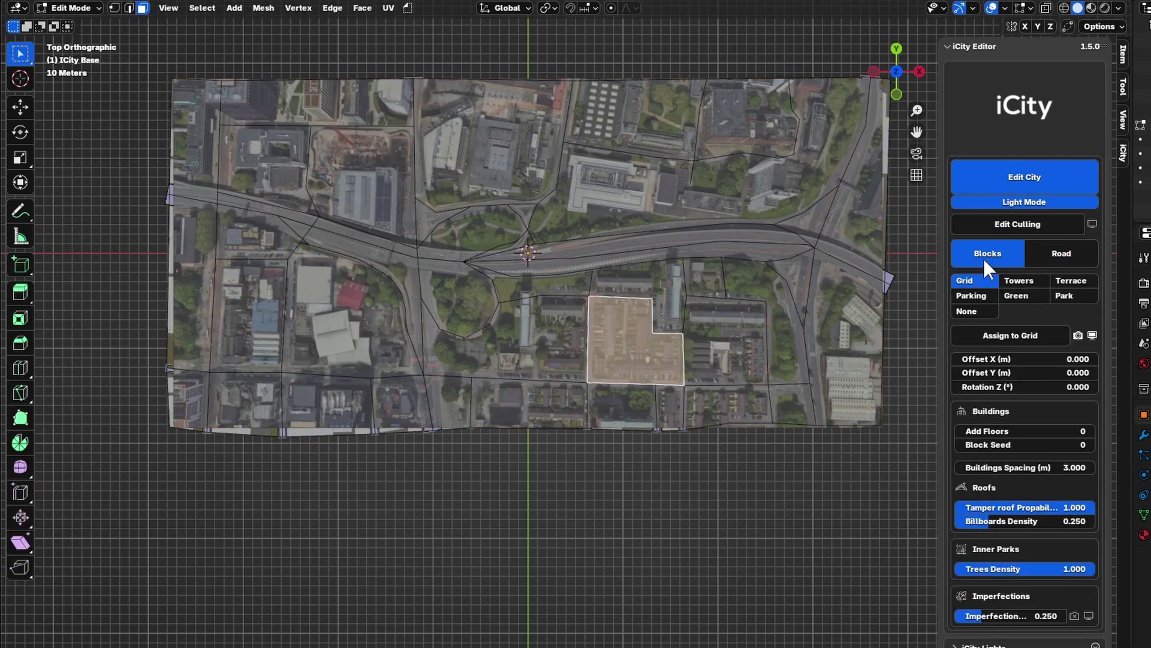
{"action": "left_click", "coordinate": [1069, 282]}
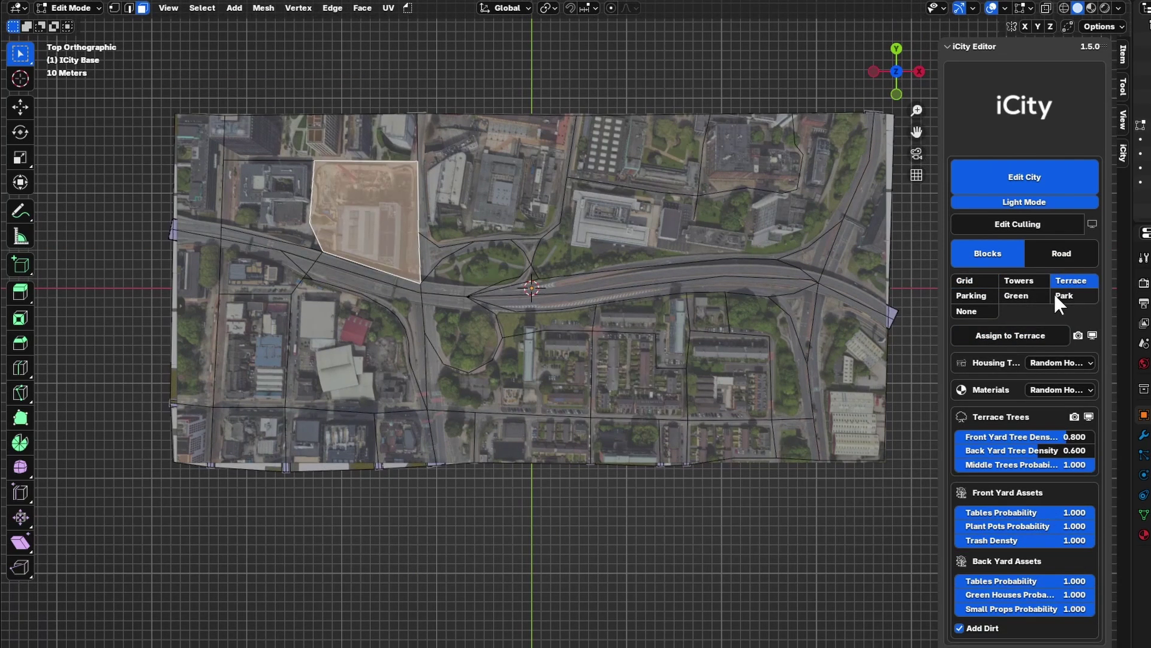
{"action": "left_click", "coordinate": [971, 295]}
{"action": "left_click", "coordinate": [1011, 336]}
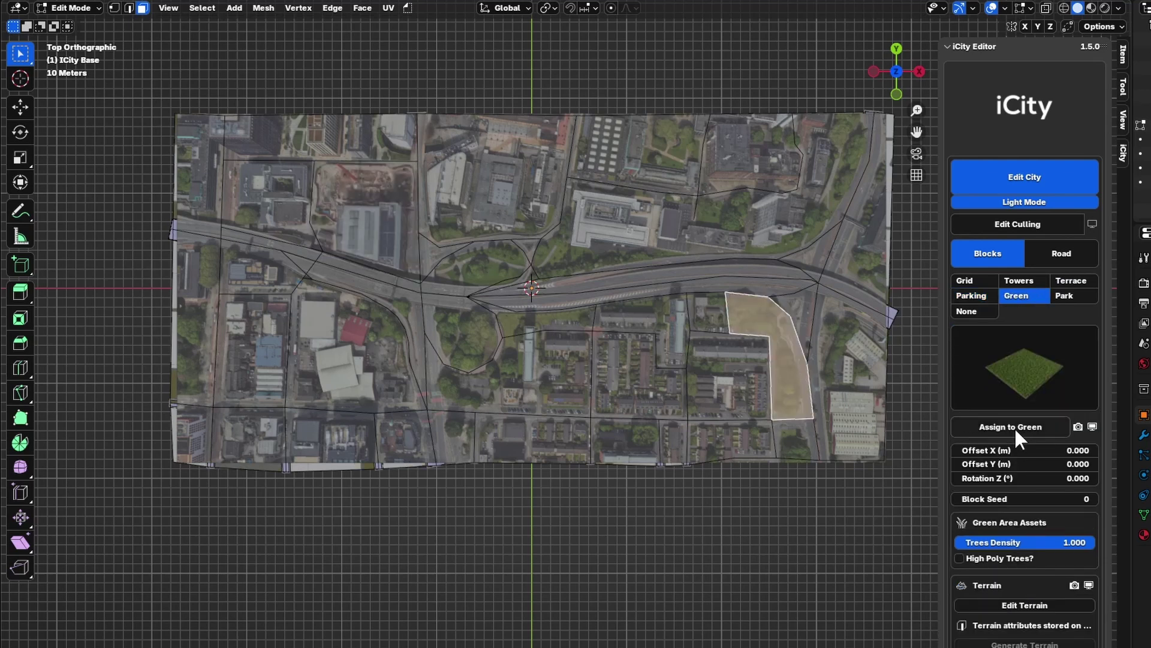
Assign the Green type to the selected curved block at the east end of the residential area
{"action": "left_click", "coordinate": [1017, 427]}
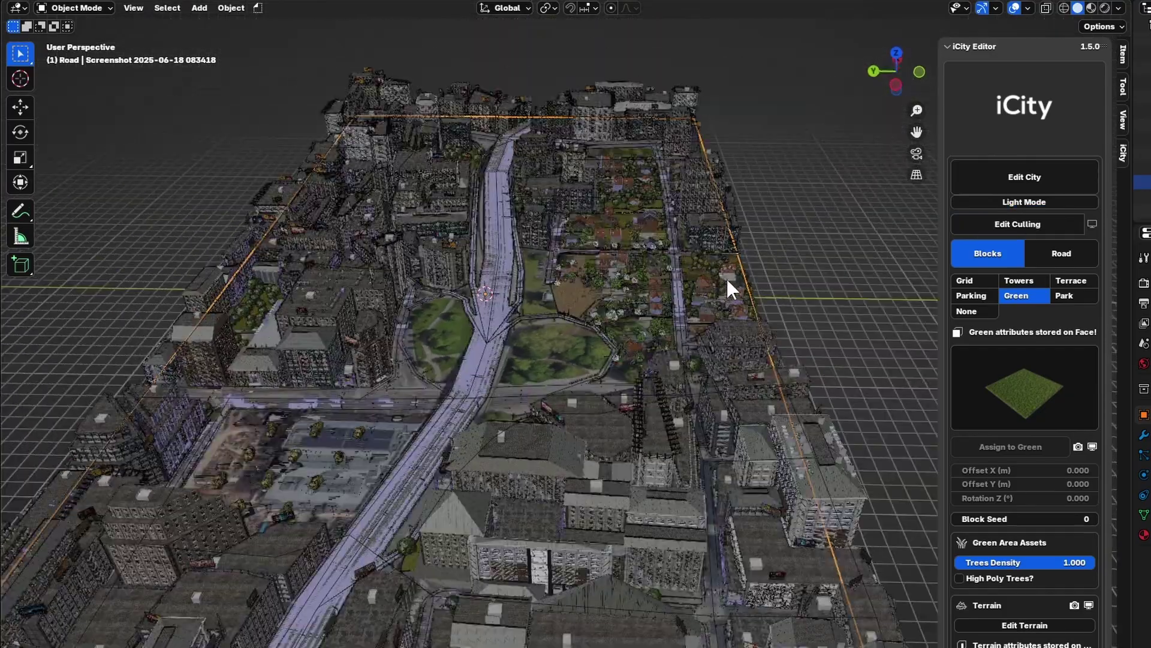
{"action": "middle_click_drag", "start_coordinate": [725, 277], "coordinate": [785, 292]}
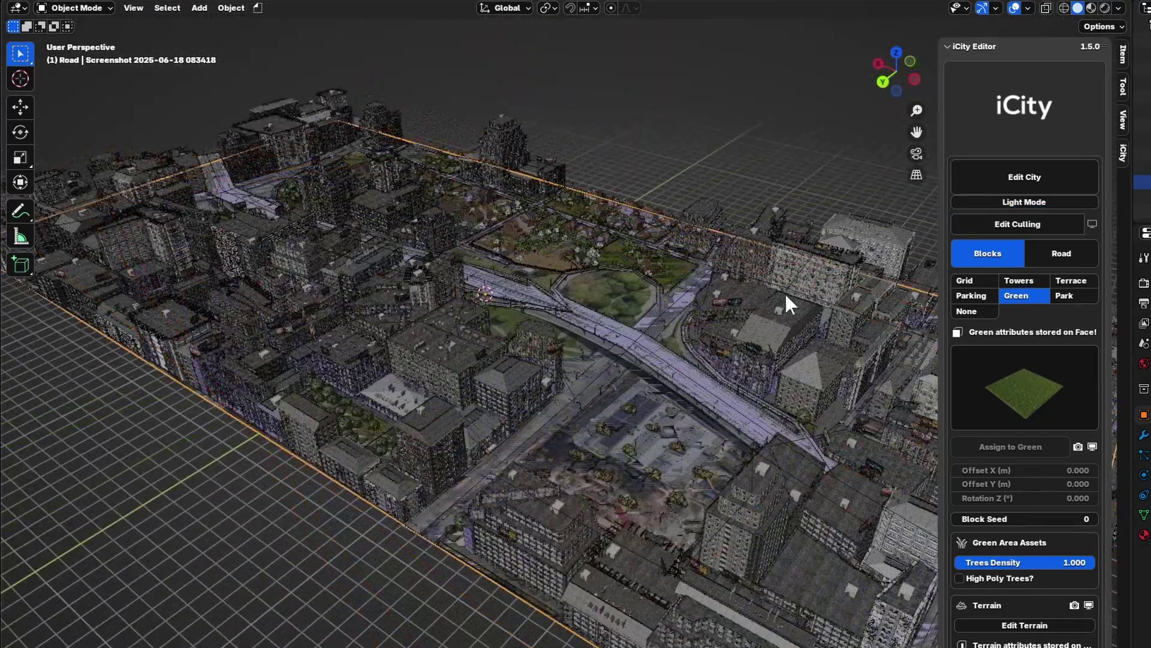
{"action": "middle_click_drag", "start_coordinate": [699, 285], "coordinate": [678, 337]}
{"action": "scroll", "coordinate": [638, 352], "scroll_direction": "down", "scroll_amount": 5}
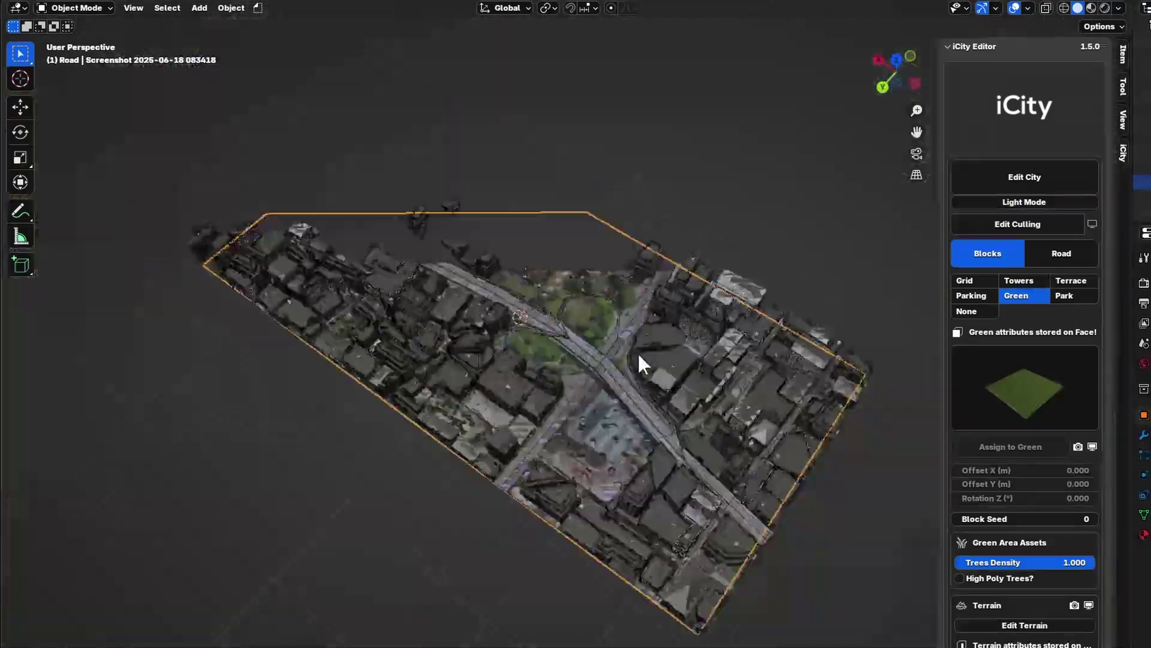
{"action": "scroll", "coordinate": [646, 359], "scroll_direction": "up", "scroll_amount": 4}
{"action": "scroll", "coordinate": [654, 365], "scroll_direction": "up", "scroll_amount": 1}
{"action": "middle_click_drag", "start_coordinate": [547, 402], "coordinate": [497, 355]}
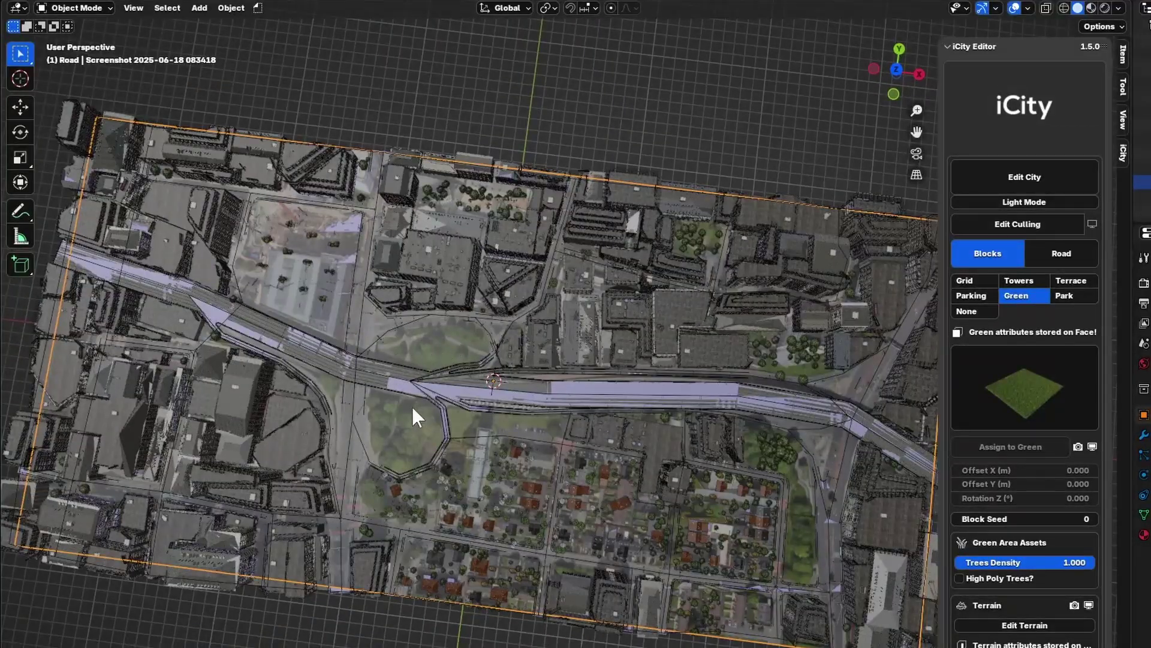
Select the road edges enclosing the park block just south of the highway junction and generate a terrain inside them
{"action": "left_click", "coordinate": [898, 71]}
{"action": "left_click", "coordinate": [1025, 177]}
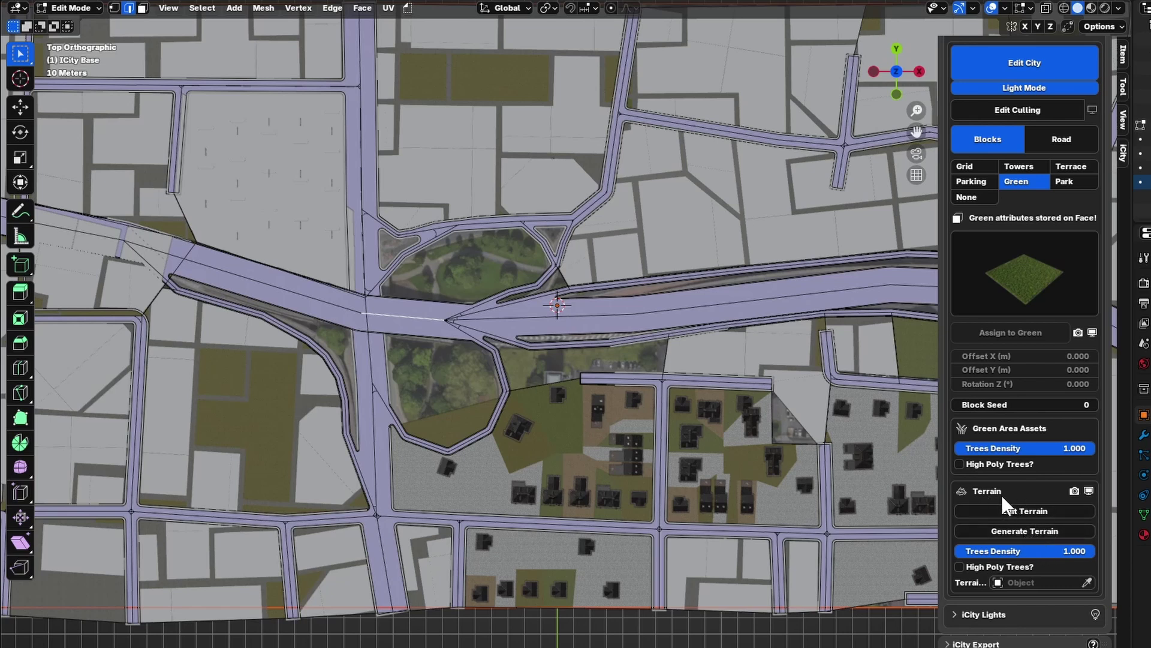
{"action": "left_click", "coordinate": [363, 359], "text": "ctrl"}
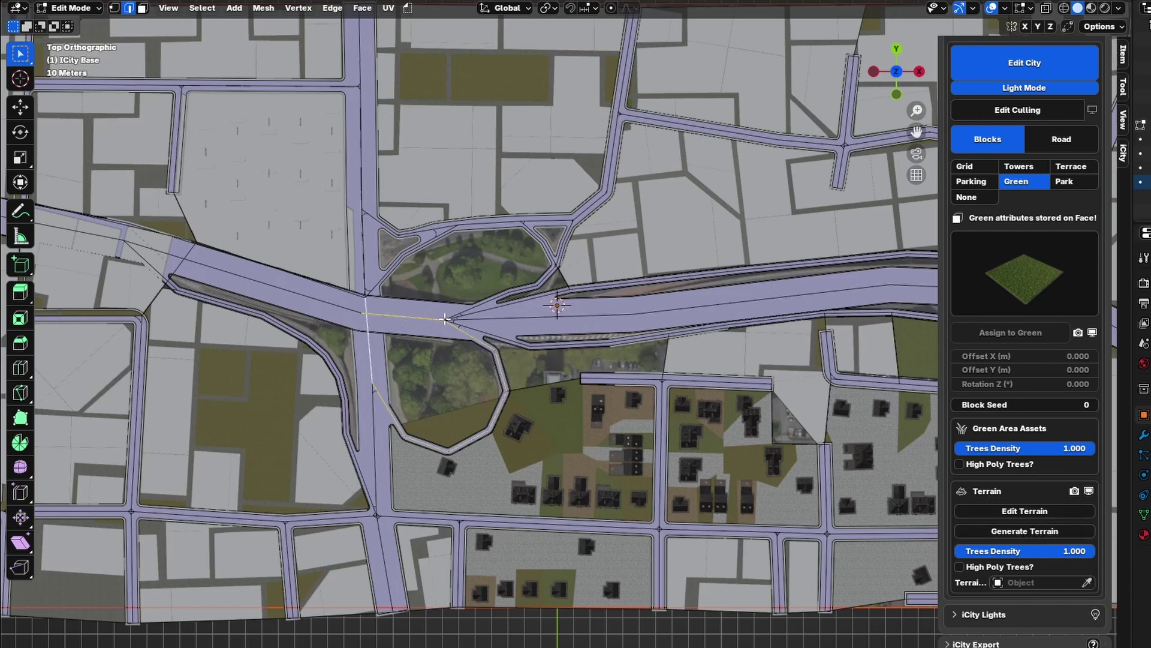
{"action": "left_click", "coordinate": [1043, 530]}
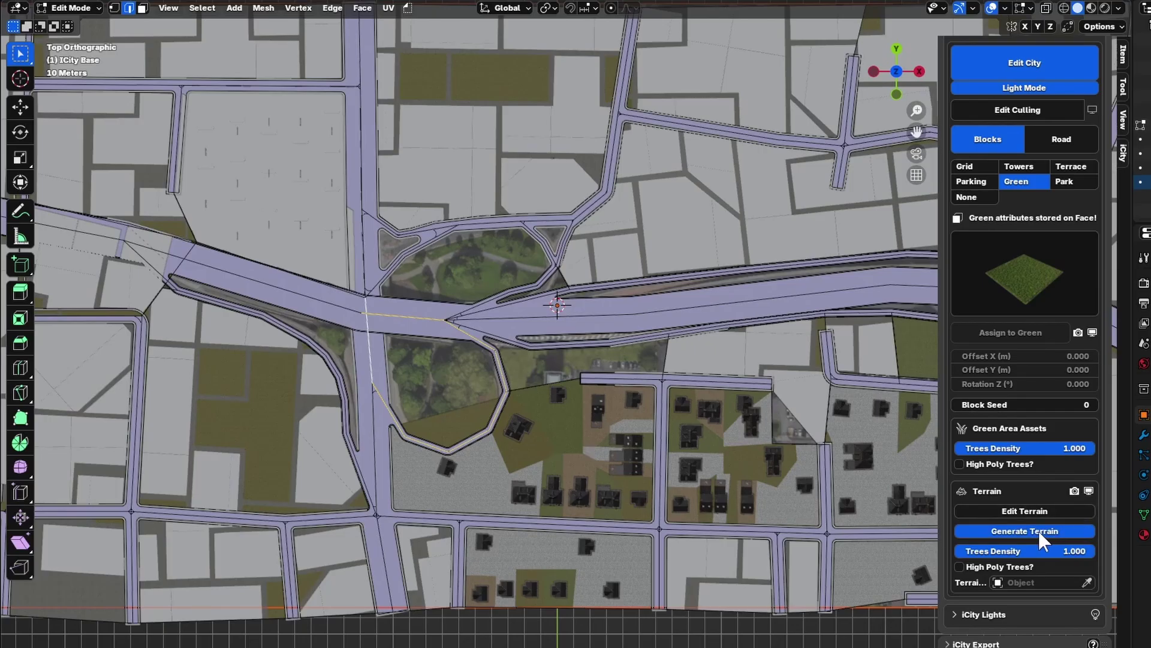
{"action": "middle_click_drag", "start_coordinate": [572, 386], "coordinate": [774, 336]}
{"action": "scroll", "coordinate": [837, 450], "scroll_direction": "up", "scroll_amount": 3}
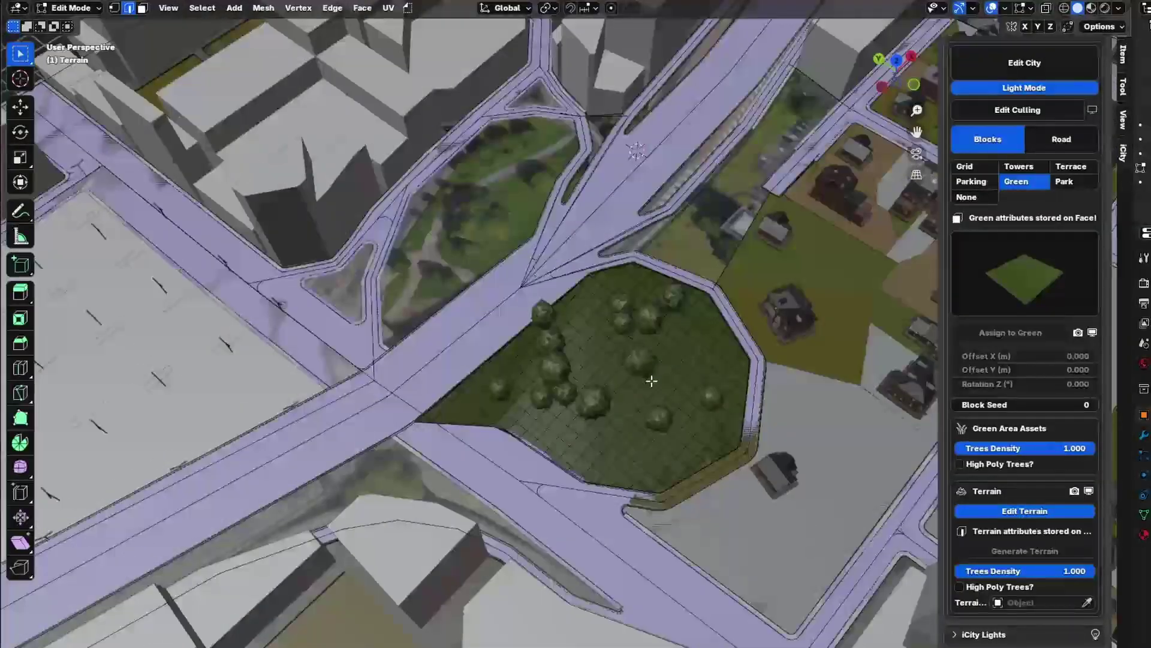
Lower the new terrain's northern boundary vertices beneath the overpass with proportional editing, and try Sculpt Mode on the terrain
{"action": "key", "text": "1"}
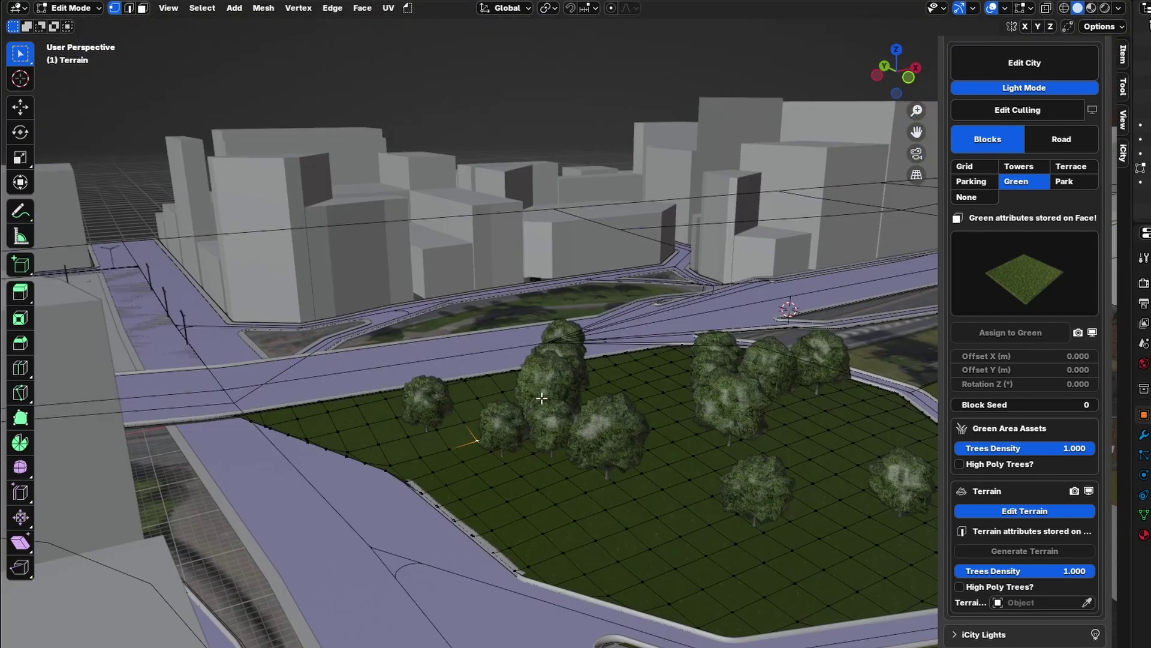
{"action": "left_click", "coordinate": [611, 7]}
{"action": "left_click", "coordinate": [330, 413]}
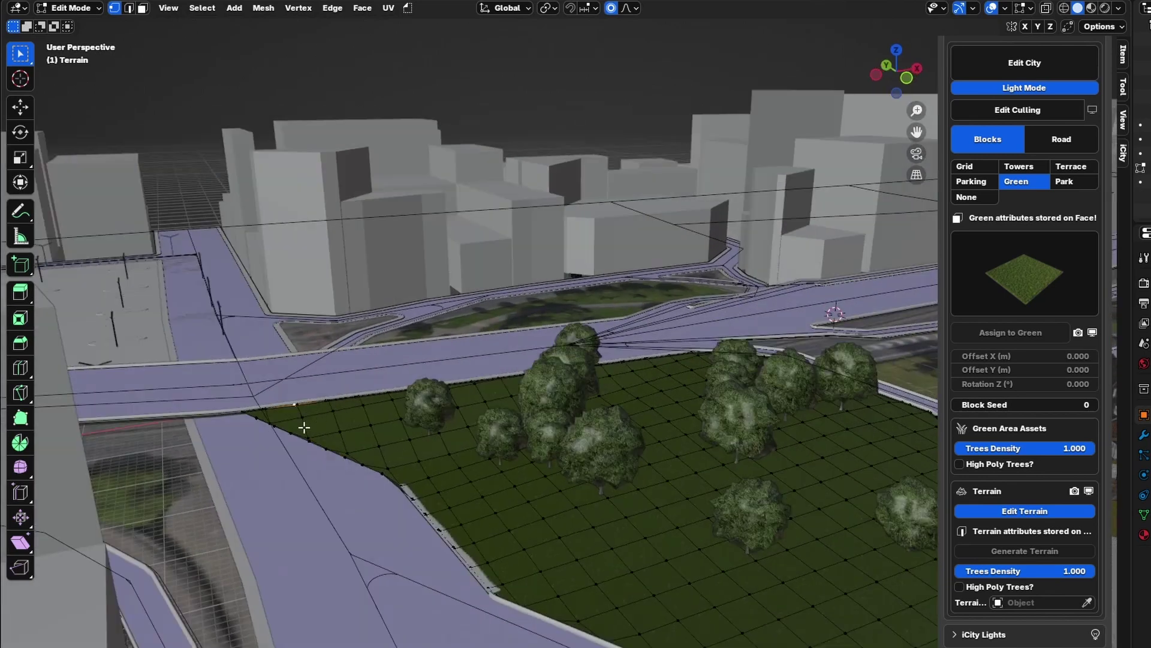
{"action": "key", "text": "g"}
{"action": "scroll", "coordinate": [301, 471], "scroll_direction": "up", "scroll_amount": 20}
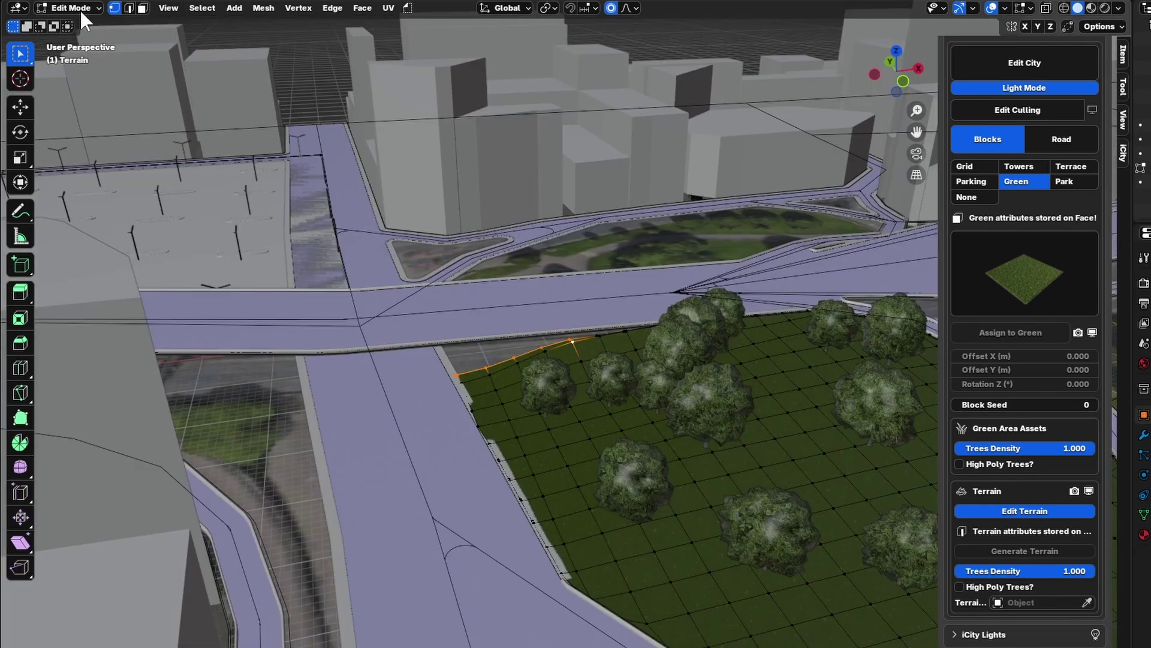
{"action": "left_click", "coordinate": [81, 9]}
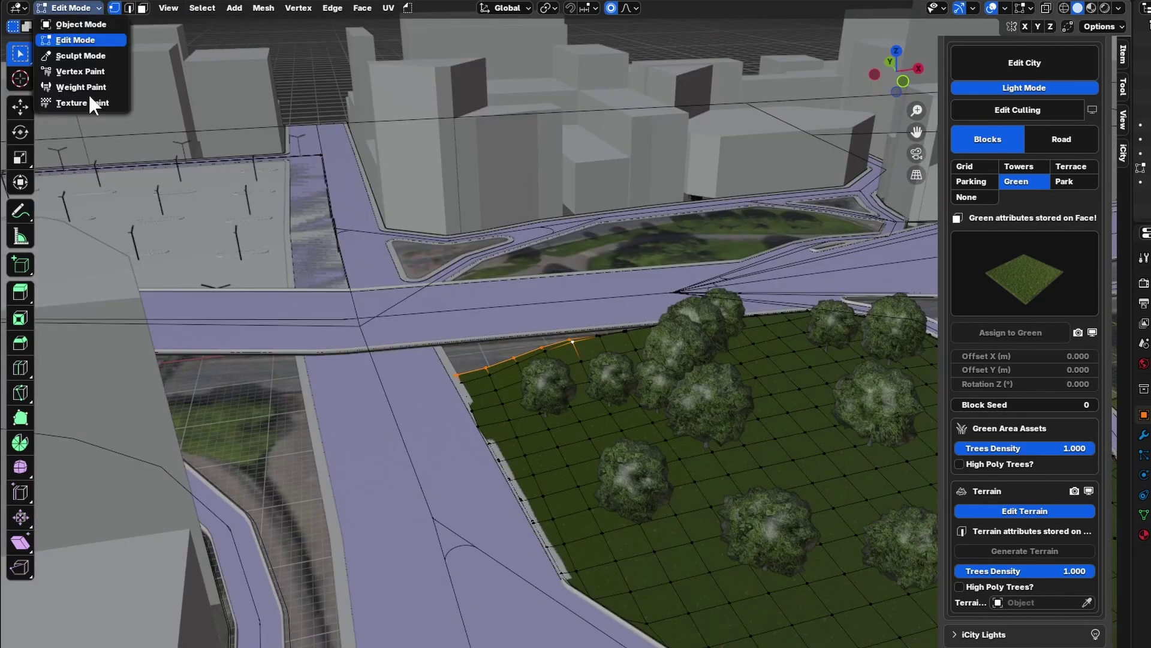
{"action": "left_click", "coordinate": [80, 55]}
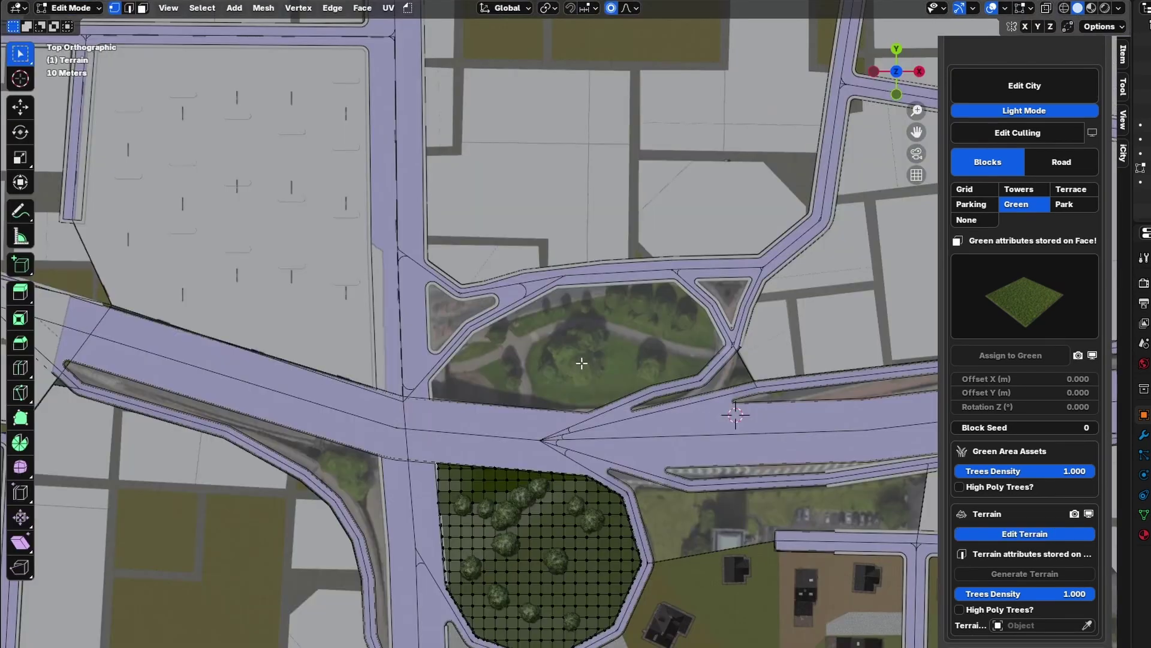
Add a plane to the terrain mesh in the oval park north of the highway and scale it up
{"action": "right_click", "coordinate": [590, 335], "text": "shift"}
{"action": "key", "text": "shift+a"}
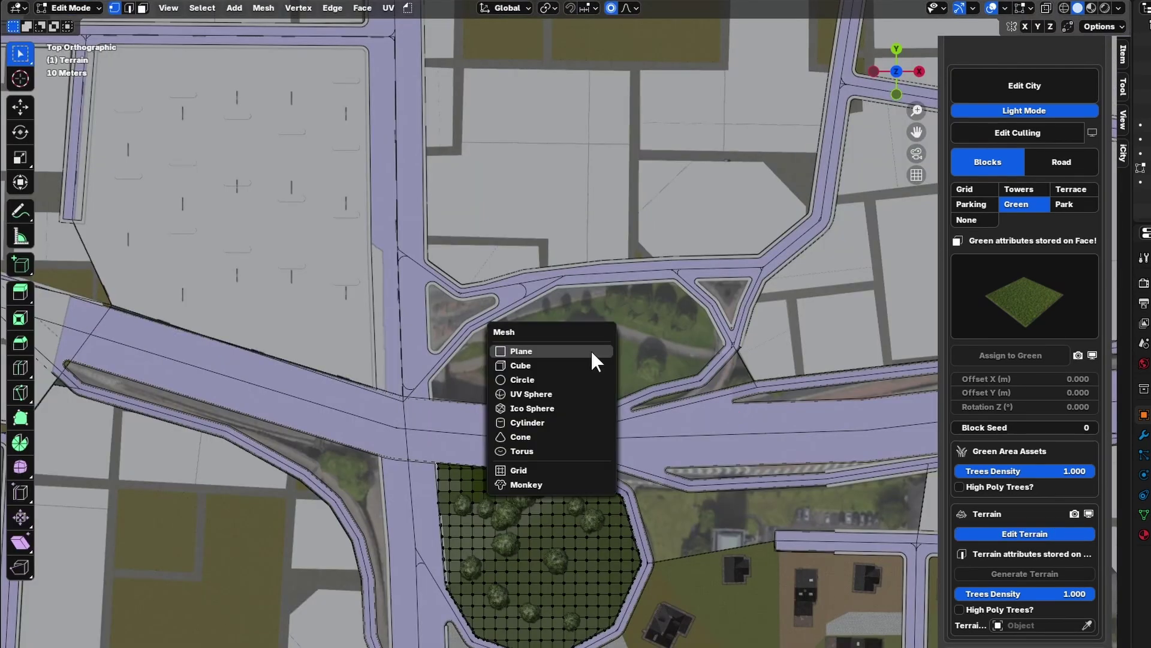
{"action": "left_click", "coordinate": [589, 350]}
{"action": "scroll", "coordinate": [600, 353], "scroll_direction": "up", "scroll_amount": 3}
{"action": "key", "text": "s"}
{"action": "left_click", "coordinate": [922, 443]}
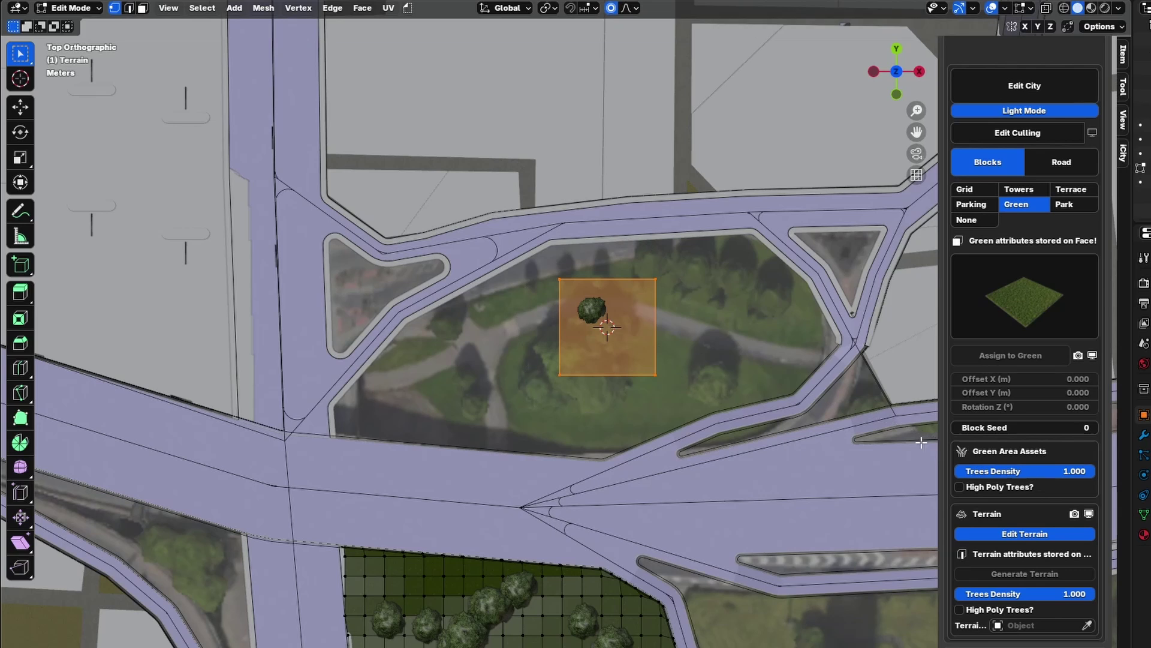
Move the plane's four corner vertices onto the inner edge of the road around the northern and eastern park boundary
{"action": "scroll", "coordinate": [516, 390], "scroll_direction": "down", "scroll_amount": 2}
{"action": "left_click", "coordinate": [634, 310]}
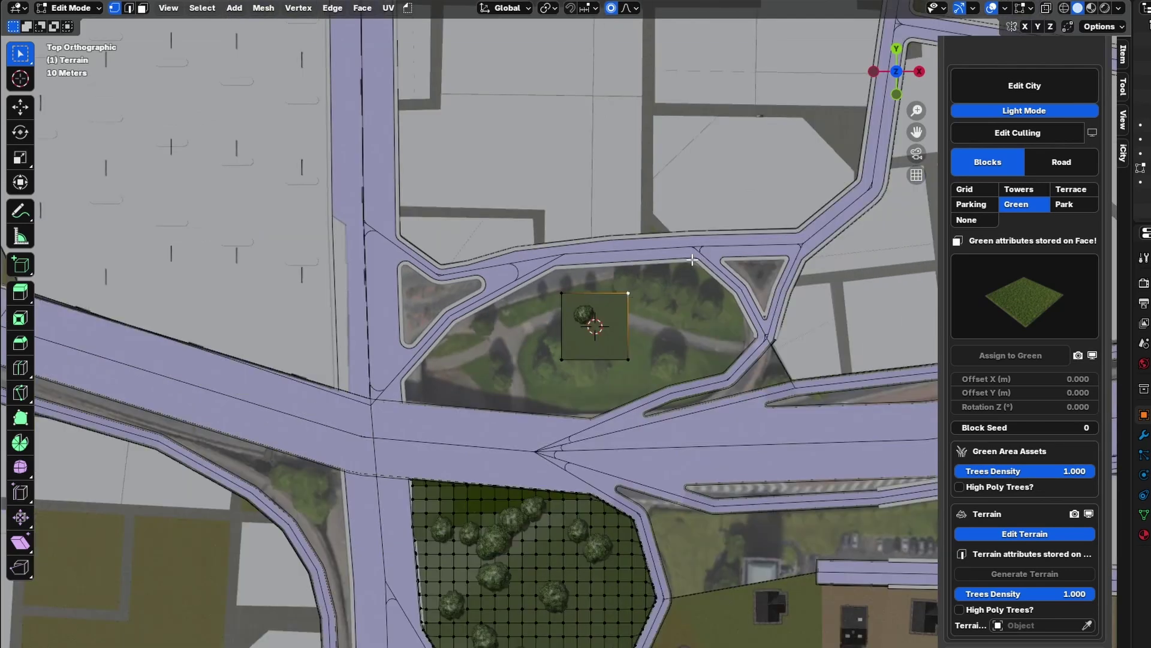
{"action": "key", "text": "g"}
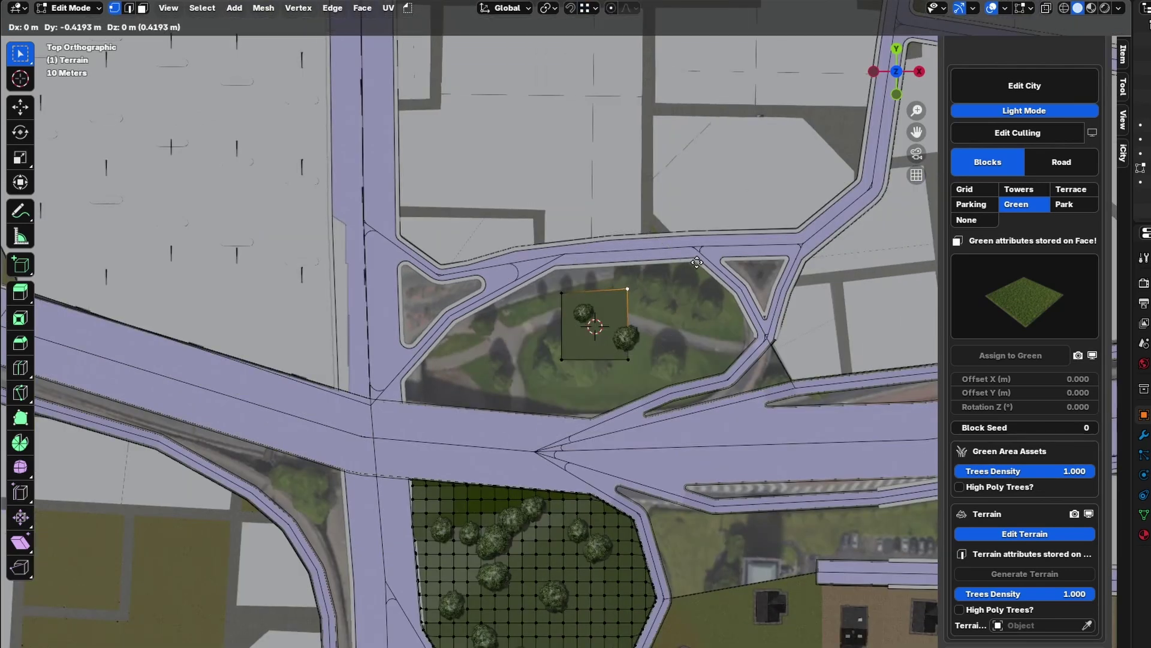
{"action": "left_click", "coordinate": [695, 263]}
{"action": "left_click", "coordinate": [561, 293]}
{"action": "key", "text": "g"}
{"action": "left_click", "coordinate": [555, 270]}
{"action": "left_click", "coordinate": [511, 363]}
{"action": "key", "text": "g"}
{"action": "left_click", "coordinate": [455, 324]}
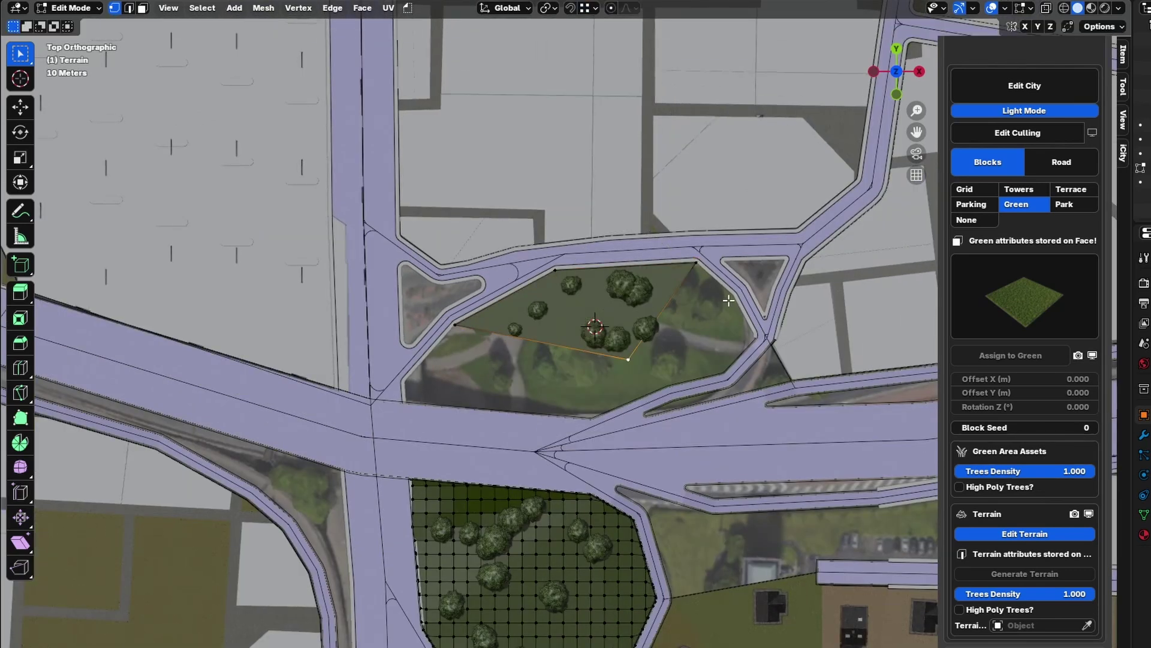
{"action": "key", "text": "g"}
{"action": "left_click", "coordinate": [734, 296]}
Delete the plane's closing edge and, with snapping on, extrude vertices along the park's remaining eastern, southern and western boundary
{"action": "key", "text": "2"}
{"action": "left_click", "coordinate": [635, 305]}
{"action": "key", "text": "x"}
{"action": "key", "text": "e"}
{"action": "key", "text": "1"}
{"action": "left_click", "coordinate": [729, 298]}
{"action": "key", "text": "shift+Tab"}
{"action": "right_click", "coordinate": [755, 335], "text": "ctrl"}
{"action": "right_click", "coordinate": [722, 376], "text": "ctrl"}
{"action": "right_click", "coordinate": [593, 417], "text": "ctrl"}
{"action": "right_click", "coordinate": [406, 402], "text": "ctrl"}
{"action": "right_click", "coordinate": [405, 381], "text": "ctrl"}
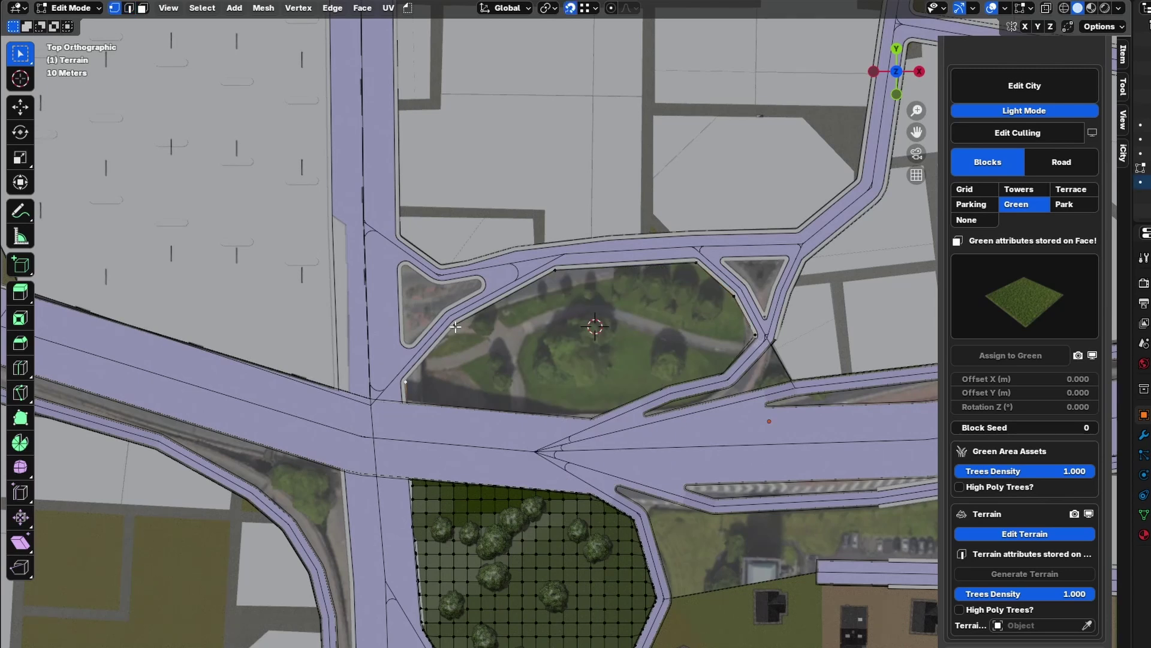
Fill the park outline with a face and adjust its end vertices to meet the surrounding road
{"action": "key", "text": "g"}
{"action": "key", "text": "z"}
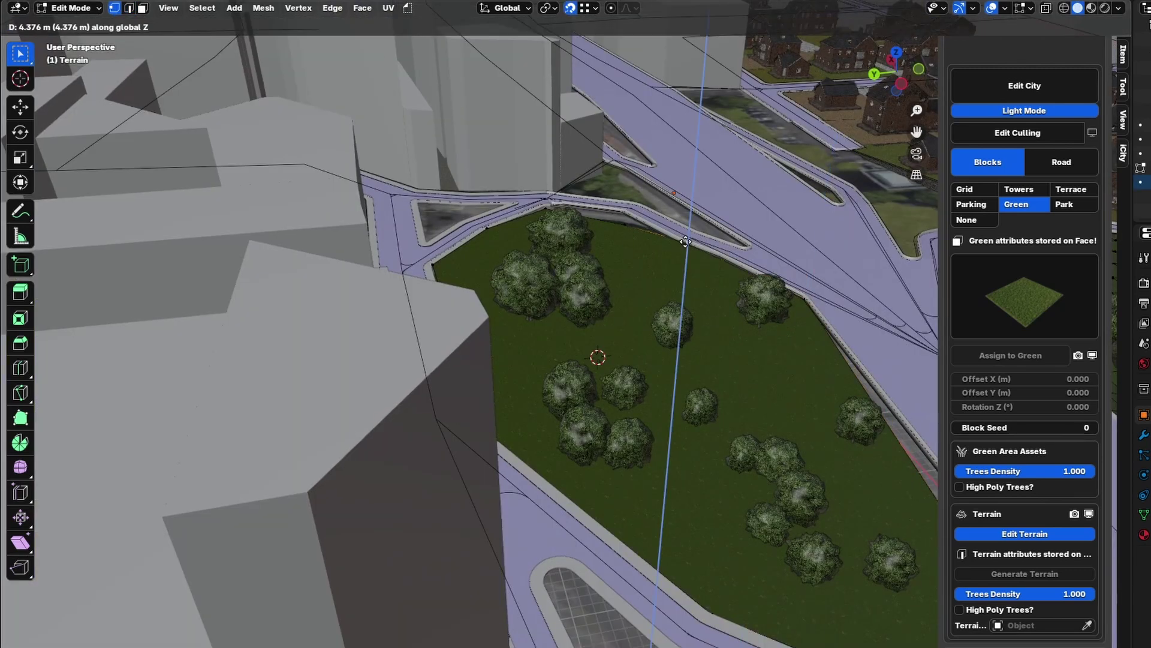
{"action": "left_click", "coordinate": [543, 205]}
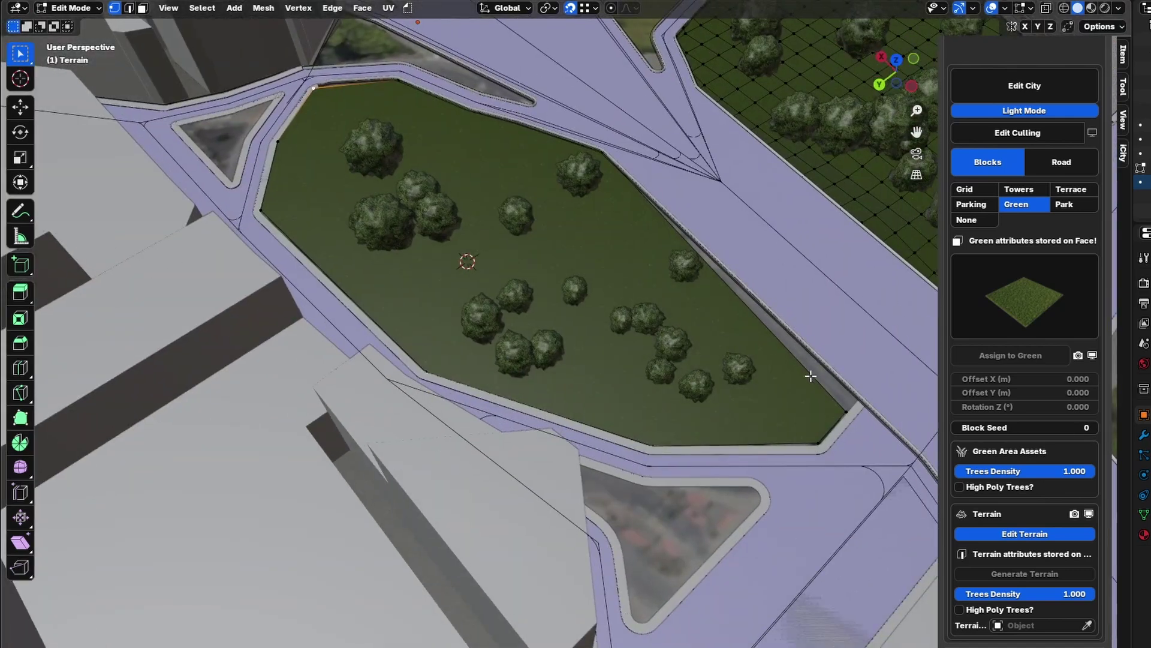
{"action": "key", "text": "g"}
{"action": "left_click", "coordinate": [848, 403]}
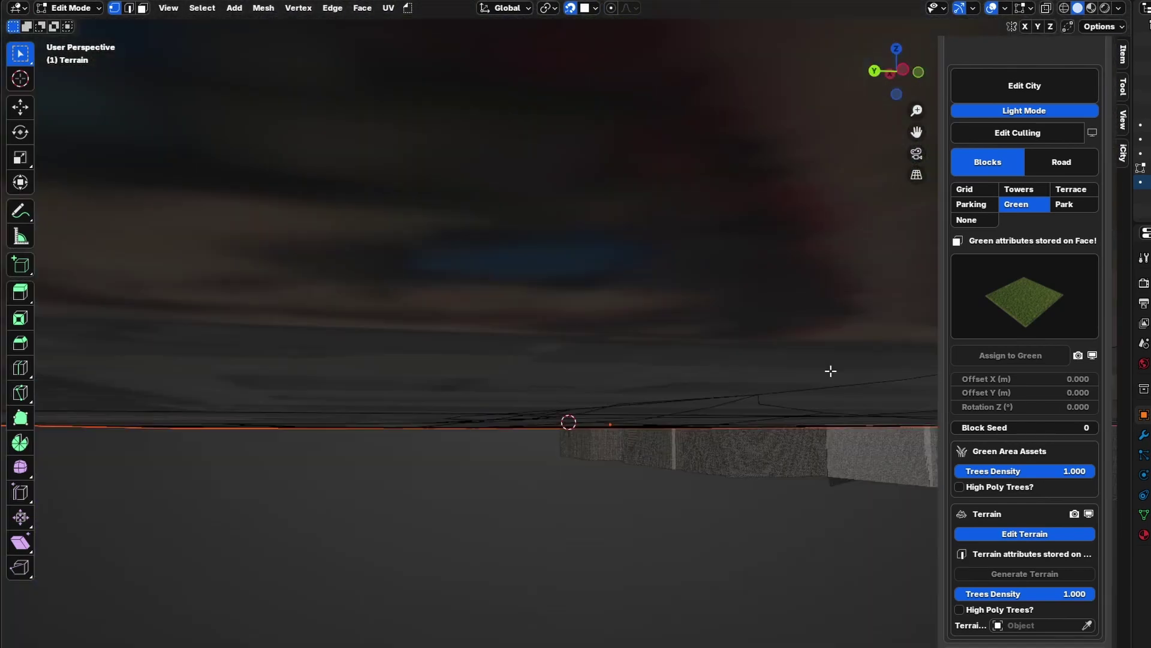
Switch the terrain to Sculpt Mode and turn off the Terrain modifier's realtime viewport display
{"action": "key", "text": "2"}
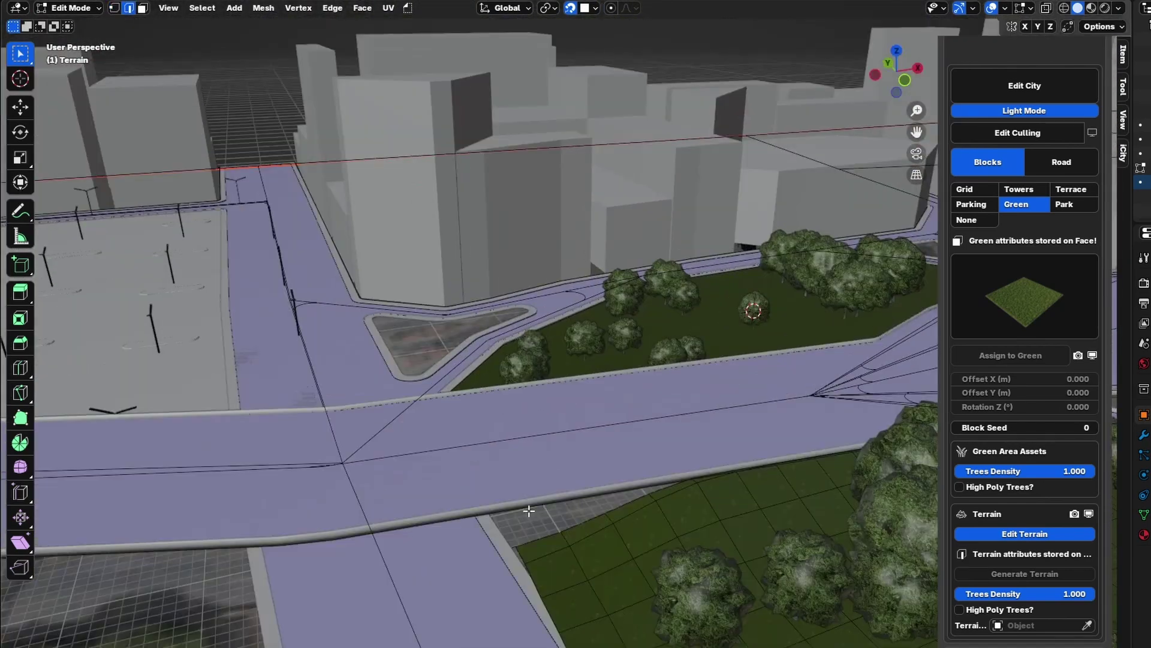
{"action": "left_click", "coordinate": [89, 17]}
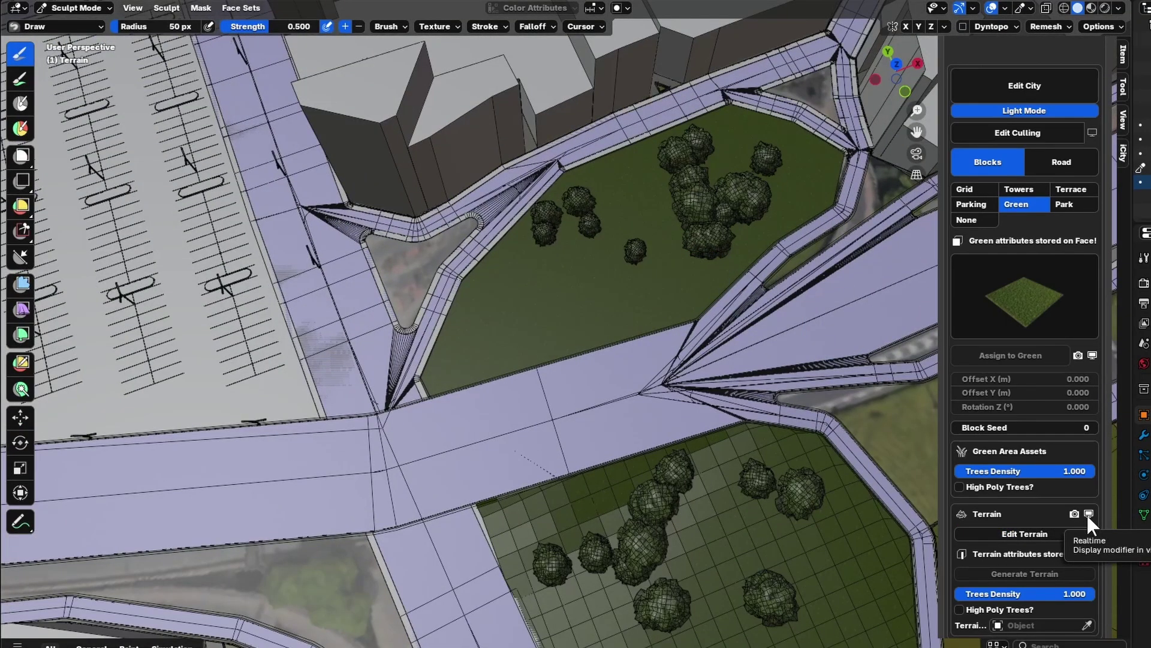
{"action": "left_click", "coordinate": [1088, 513]}
{"action": "scroll", "coordinate": [527, 377], "scroll_direction": "up", "scroll_amount": 3}
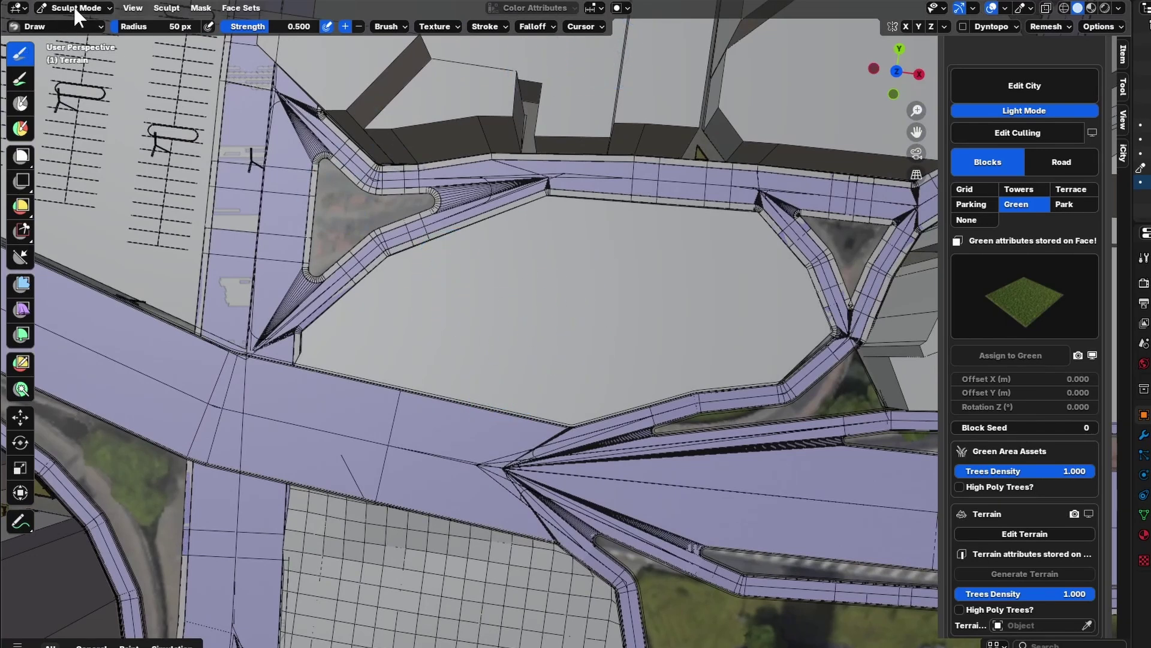
Sculpt the northern park terrain into gentle relief with Dyntopo temporarily enabled, and return to Object Mode
{"action": "left_click", "coordinate": [959, 27]}
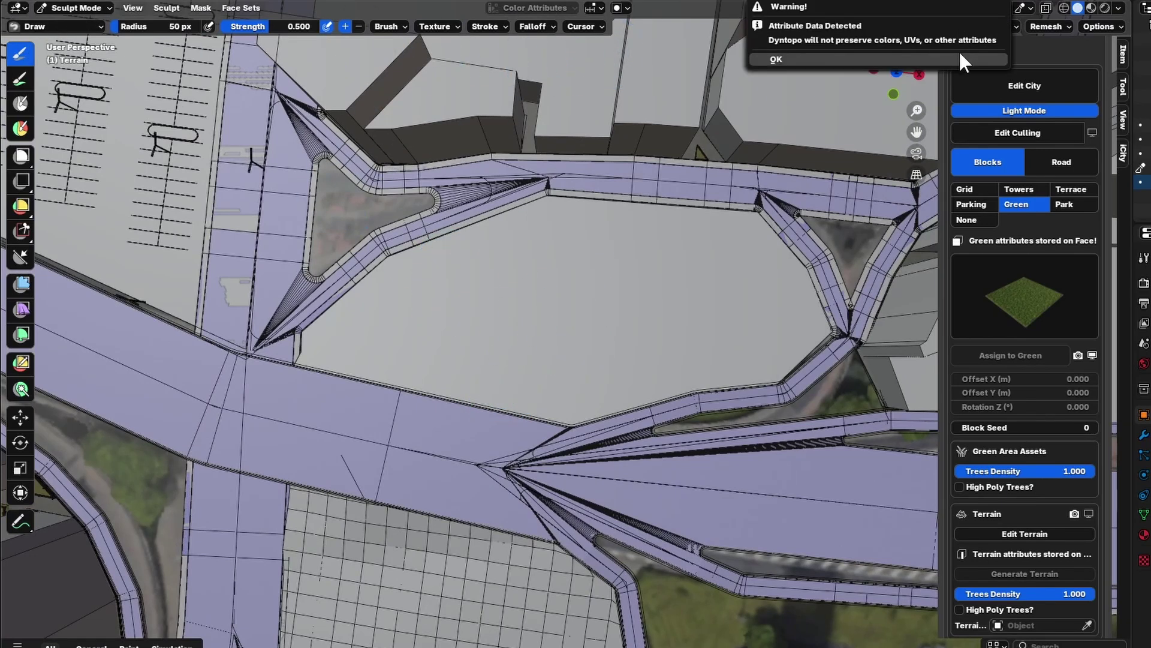
{"action": "left_click", "coordinate": [957, 59]}
{"action": "mouse_move", "coordinate": [504, 324]}
{"action": "left_mouse_down"}
{"action": "mouse_move", "coordinate": [397, 288]}
{"action": "mouse_move", "coordinate": [653, 314]}
{"action": "mouse_move", "coordinate": [548, 354]}
{"action": "mouse_move", "coordinate": [447, 317]}
{"action": "mouse_move", "coordinate": [529, 249]}
{"action": "mouse_move", "coordinate": [576, 247]}
{"action": "left_mouse_up"}
{"action": "left_click", "coordinate": [962, 27]}
{"action": "left_click", "coordinate": [73, 7]}
{"action": "left_click", "coordinate": [1027, 9]}
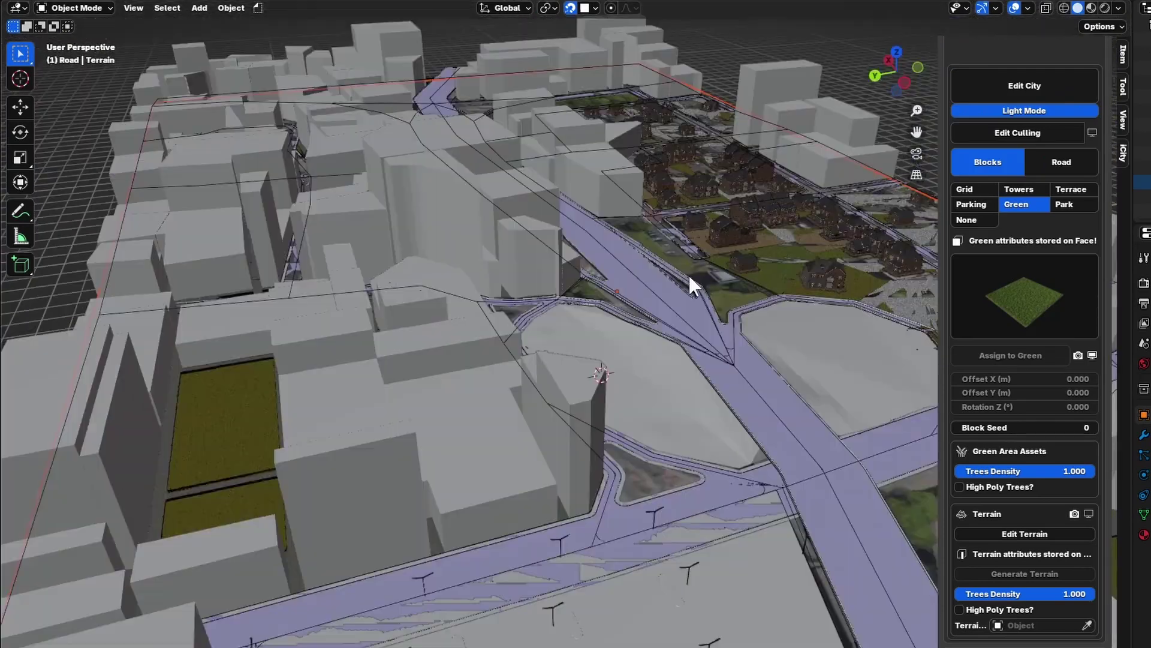
Reduce the Buildings Spacing of the Grid blocks to 0.92 m
{"action": "middle_click_drag", "start_coordinate": [689, 273], "coordinate": [610, 337]}
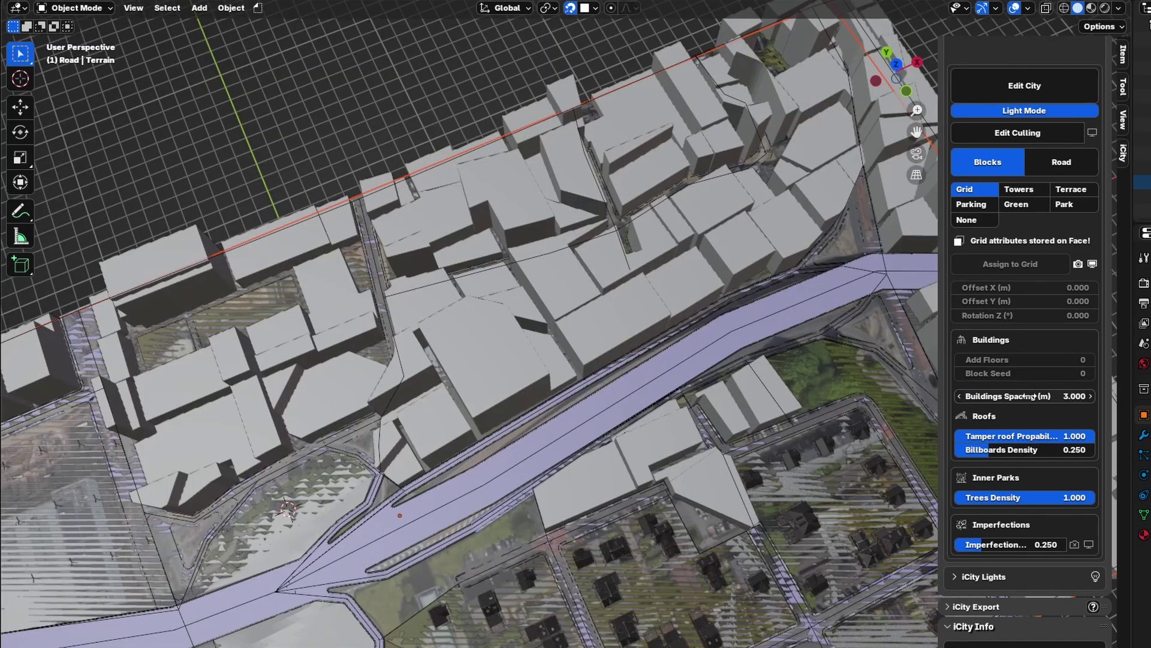
{"action": "left_click_drag", "start_coordinate": [1028, 396], "coordinate": [965, 397]}
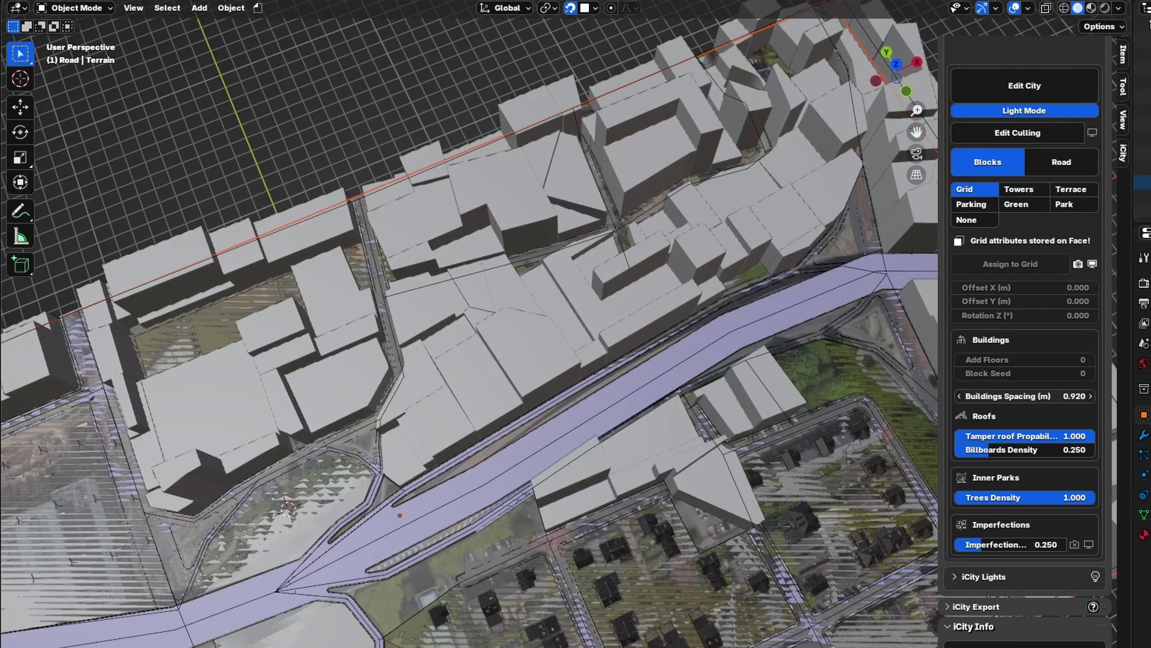
{"action": "scroll", "coordinate": [584, 333], "scroll_direction": "up", "scroll_amount": 2}
{"action": "middle_click_drag", "start_coordinate": [585, 369], "coordinate": [527, 309]}
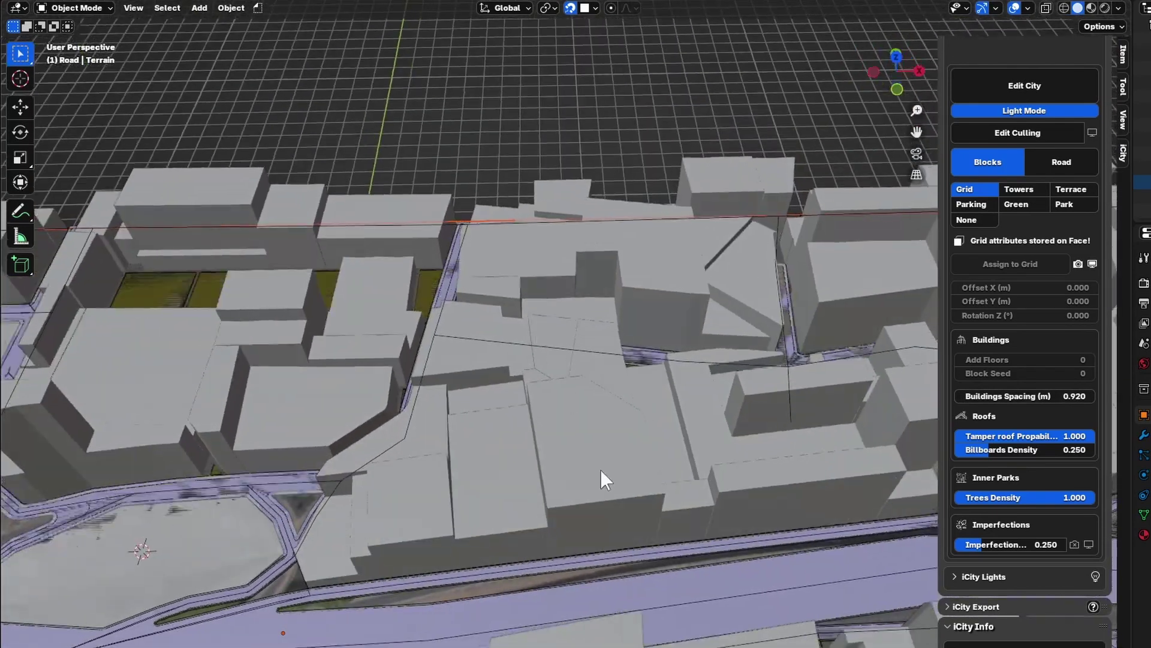
{"action": "scroll", "coordinate": [600, 469], "scroll_direction": "up", "scroll_amount": 1}
{"action": "middle_click_drag", "start_coordinate": [599, 470], "coordinate": [539, 429], "text": "shift"}
{"action": "scroll", "coordinate": [543, 431], "scroll_direction": "up", "scroll_amount": 3}
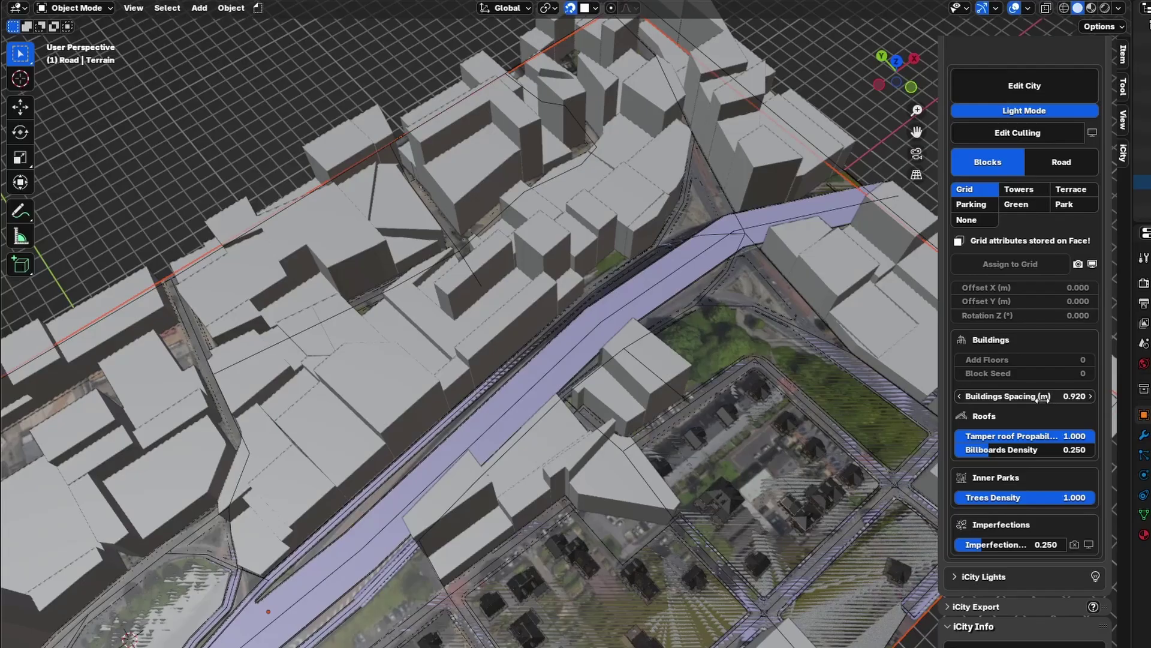
Undo the reduced spacing and set the Grid blocks' Buildings Spacing to 7 m
{"action": "key", "text": "ctrl+z"}
{"action": "scroll", "coordinate": [699, 196], "scroll_direction": "down", "scroll_amount": 2}
{"action": "middle_click_drag", "start_coordinate": [670, 271], "coordinate": [679, 231]}
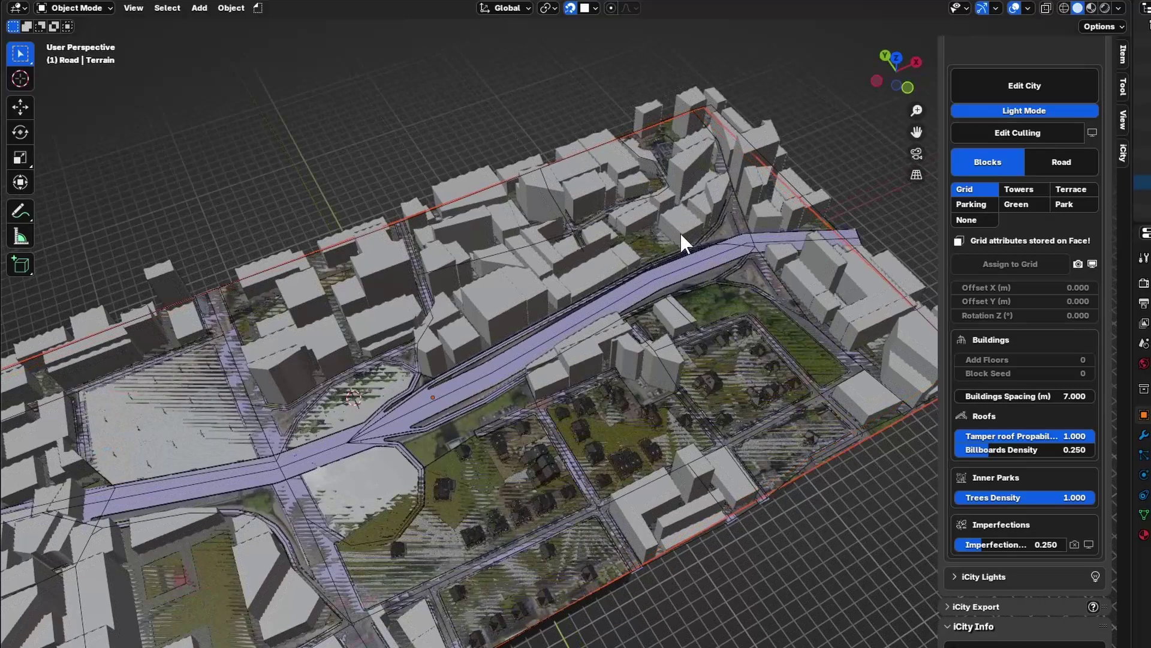
Enter city editing in face selection mode and select the building blocks north of the highway and east of the parking block
{"action": "left_click", "coordinate": [1025, 85]}
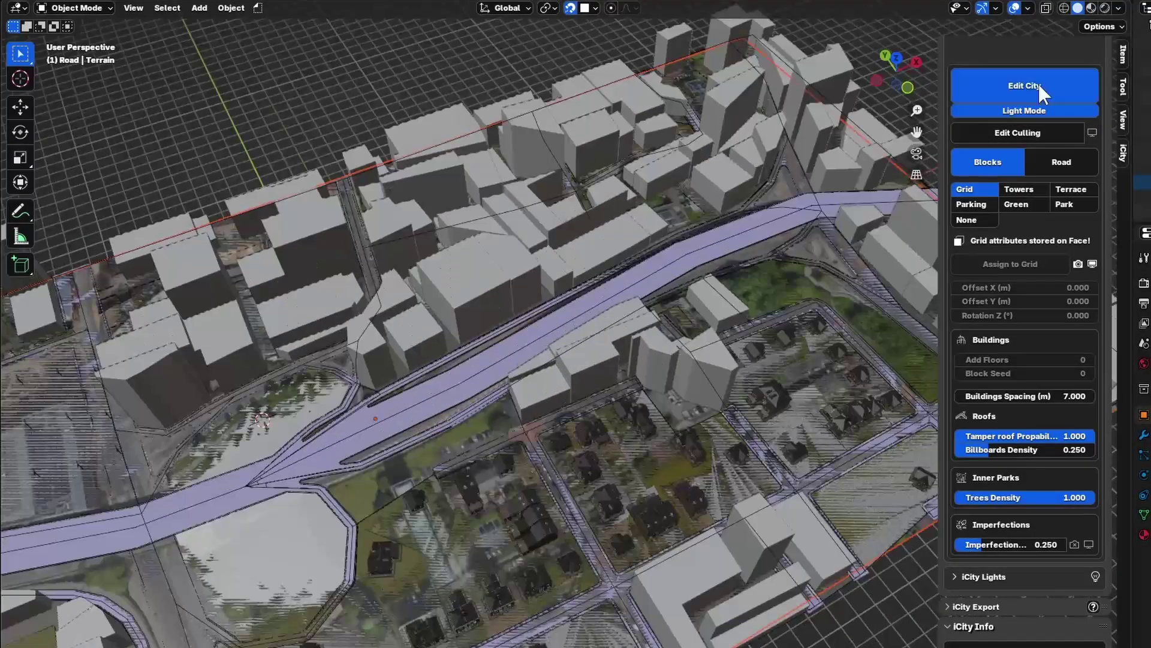
{"action": "key", "text": "3"}
{"action": "left_click", "coordinate": [522, 175]}
{"action": "left_click", "coordinate": [749, 161], "text": "shift"}
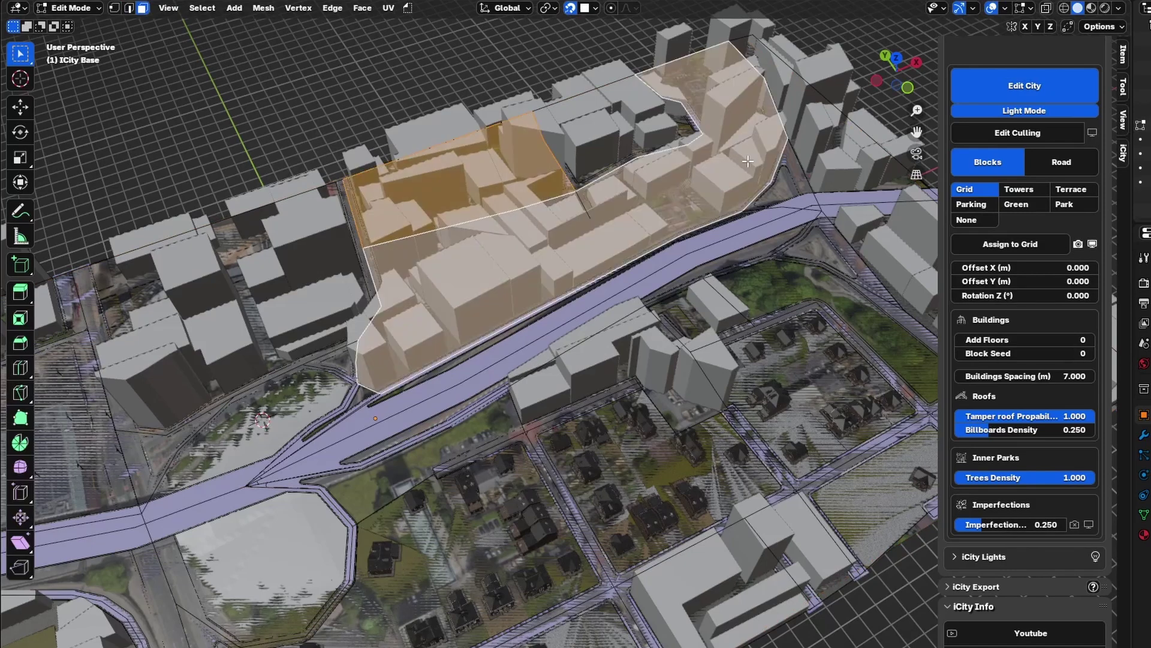
{"action": "left_click", "coordinate": [601, 195]}
{"action": "left_click", "coordinate": [480, 192], "text": "shift"}
{"action": "left_click", "coordinate": [288, 287], "text": "shift"}
Extend the selection to the western, southern and eastern building blocks and set their Add Floors to -5
{"action": "middle_click_drag", "start_coordinate": [324, 417], "coordinate": [519, 230], "text": "shift"}
{"action": "left_click", "coordinate": [406, 432], "text": "shift"}
{"action": "left_click", "coordinate": [306, 372], "text": "shift"}
{"action": "left_click", "coordinate": [210, 322], "text": "shift"}
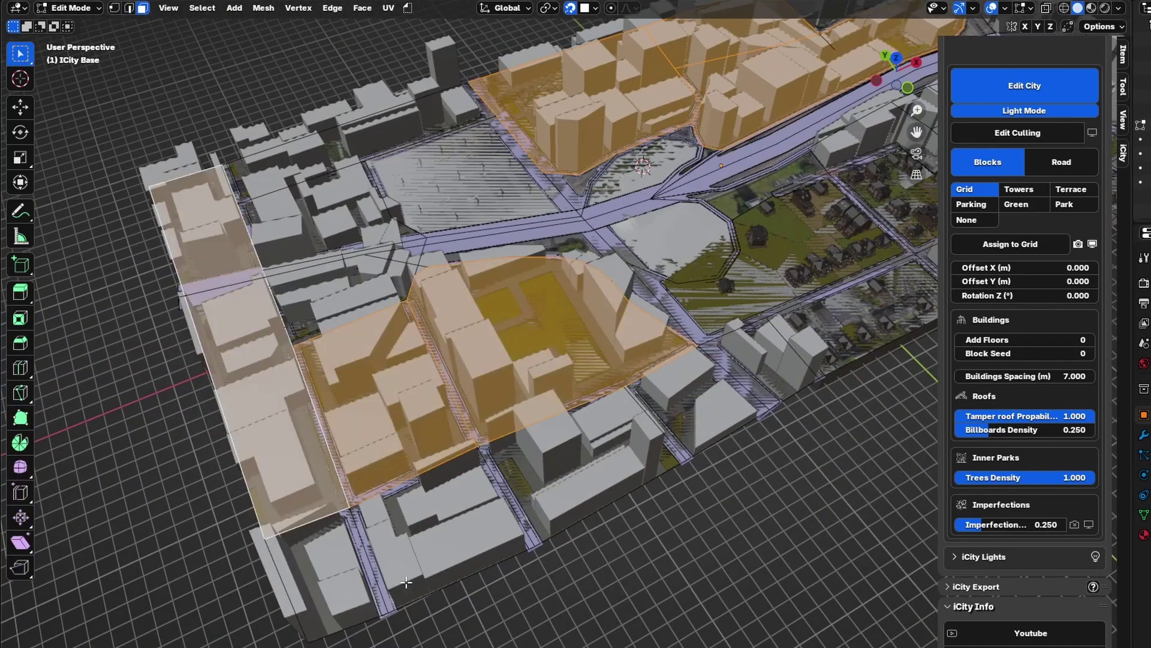
{"action": "middle_click_drag", "start_coordinate": [461, 486], "coordinate": [366, 520], "text": "shift"}
{"action": "scroll", "coordinate": [343, 510], "scroll_direction": "down", "scroll_amount": 3}
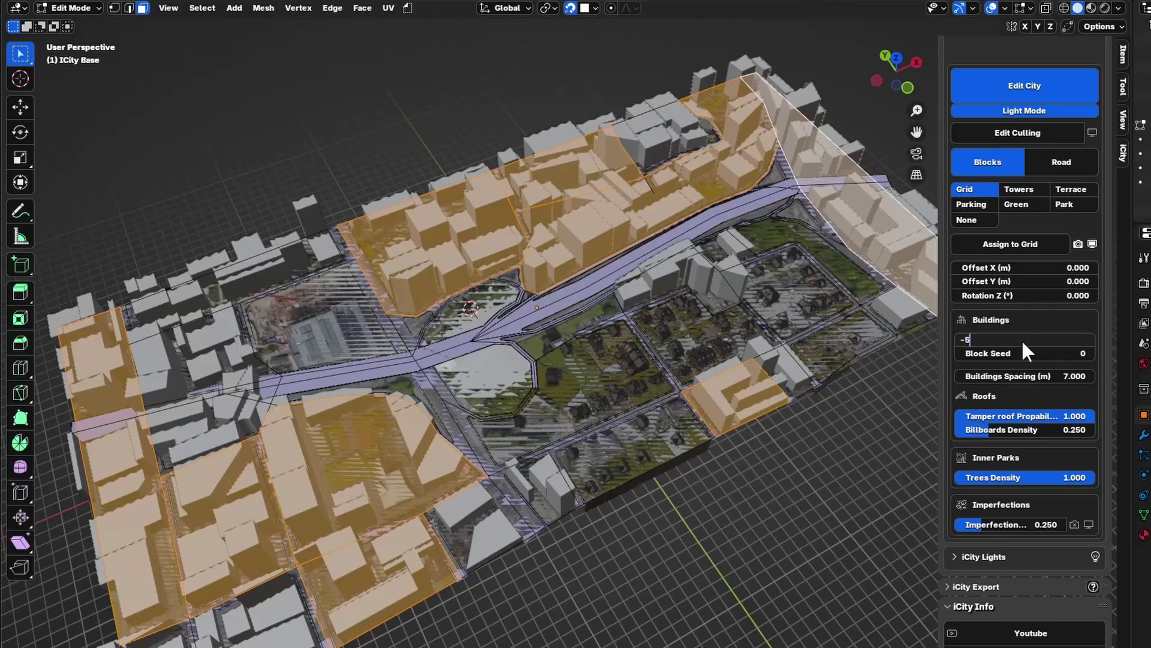
{"action": "left_click", "coordinate": [1023, 343]}
{"action": "type", "text": "-5"}
{"action": "key", "text": "Return"}
Set Add Floors to 4 for the L-shaped building block just south of the highway
{"action": "left_click", "coordinate": [1023, 340]}
{"action": "type", "text": "4"}
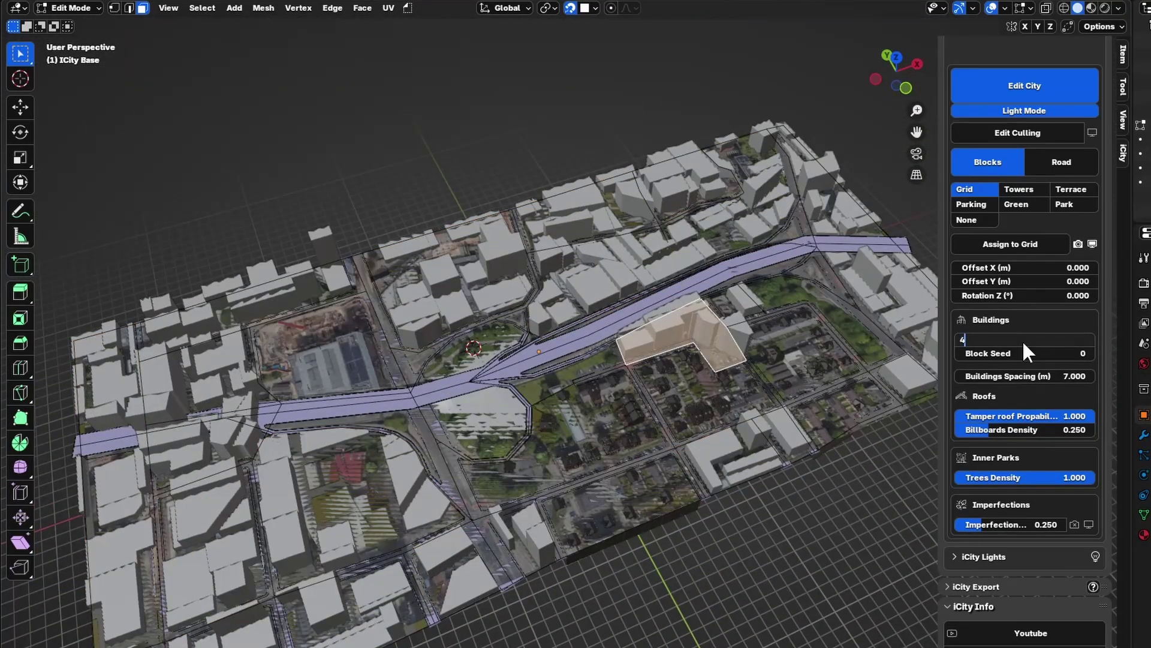
{"action": "key", "text": "Return"}
Assign the building block west of the parking block to Towers, using the rounded bullet-shaped tower model
{"action": "middle_click_drag", "start_coordinate": [733, 393], "coordinate": [743, 399]}
{"action": "left_click", "coordinate": [780, 420]}
{"action": "left_click", "coordinate": [432, 300]}
{"action": "left_click", "coordinate": [240, 410]}
{"action": "middle_click_drag", "start_coordinate": [240, 410], "coordinate": [509, 401], "text": "shift"}
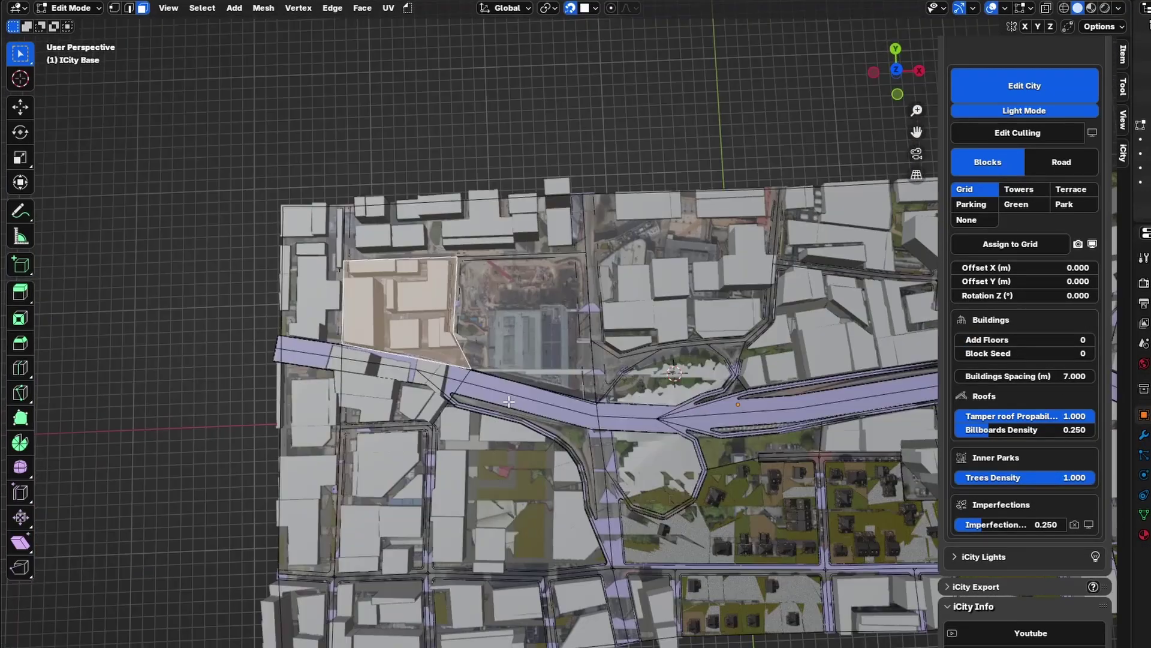
{"action": "left_click", "coordinate": [1019, 191]}
{"action": "left_click", "coordinate": [1030, 423]}
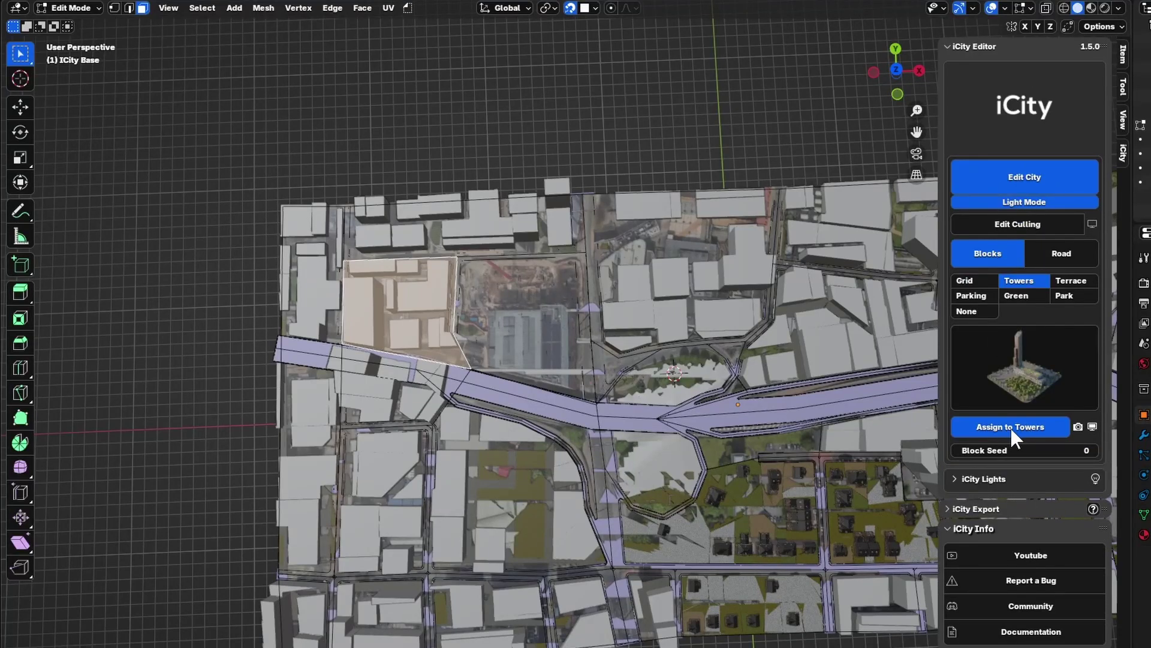
{"action": "left_click", "coordinate": [1041, 343]}
{"action": "left_click", "coordinate": [1038, 423]}
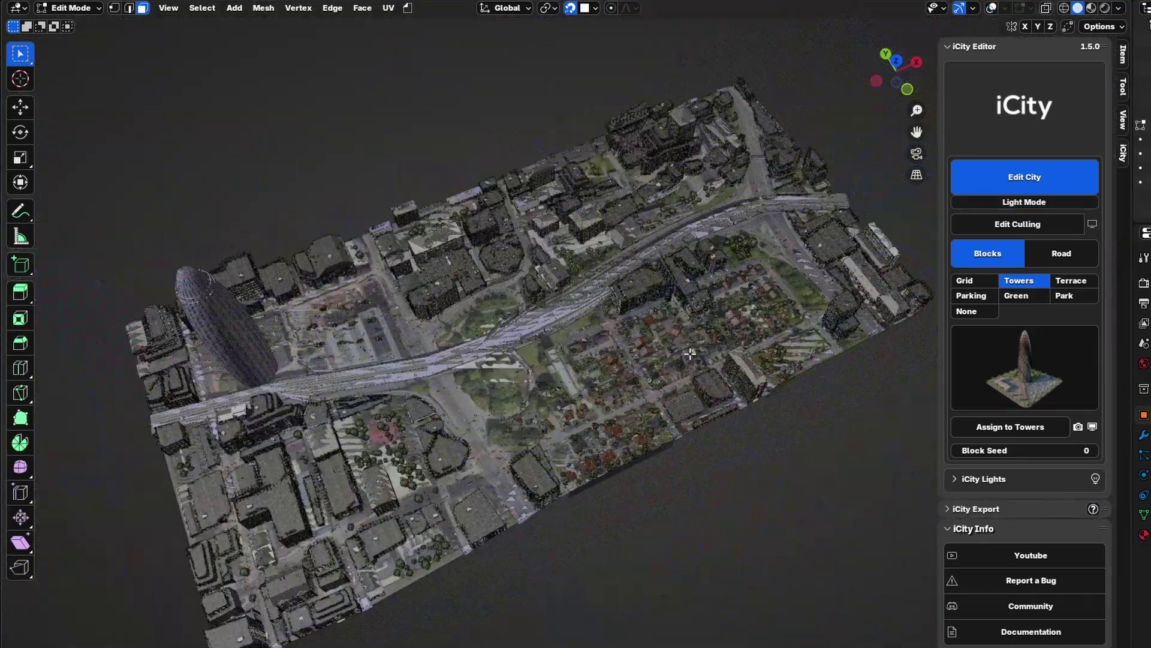
Preview the city in rendered shading and turn Light Mode back on
{"action": "left_click", "coordinate": [1118, 8]}
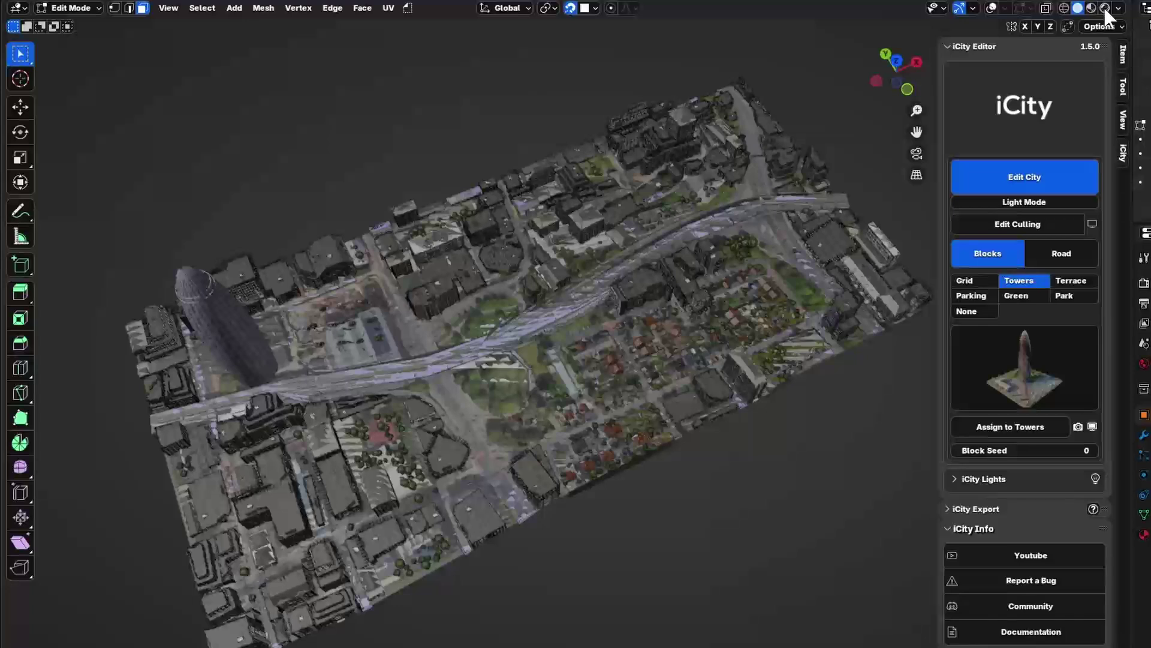
{"action": "left_click", "coordinate": [1105, 7]}
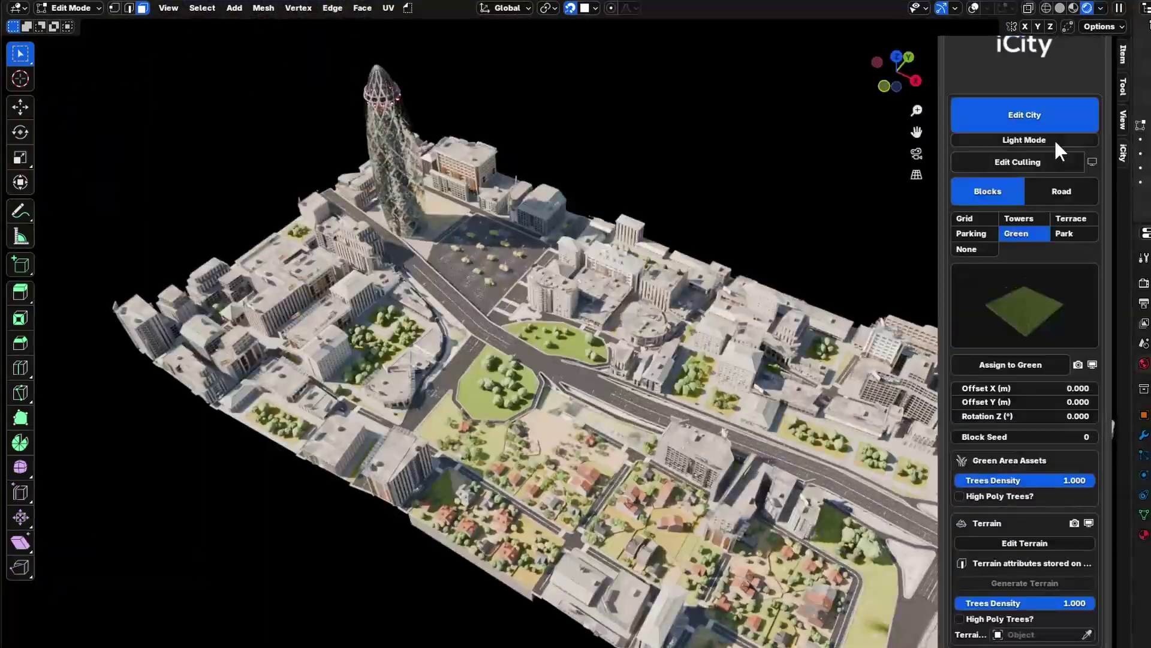
{"action": "left_click", "coordinate": [1024, 139]}
Enlarge the culling box horizontally, stretching it along X to enclose the whole city, and leave culling editing
{"action": "left_click", "coordinate": [1068, 161]}
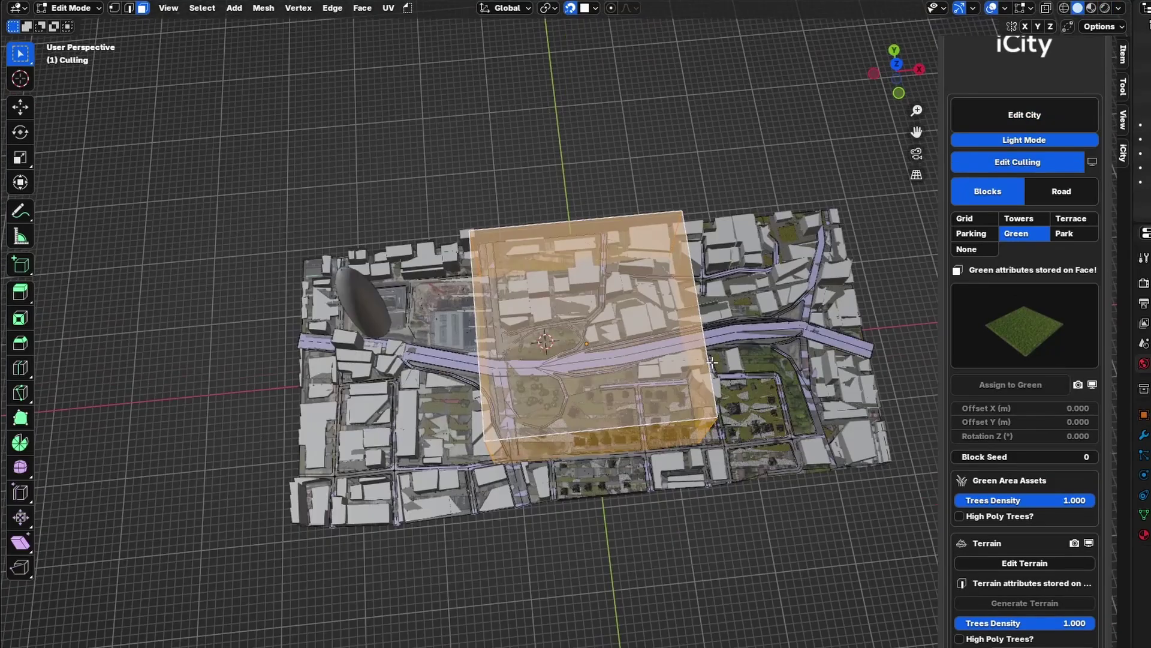
{"action": "key", "text": "KP_7"}
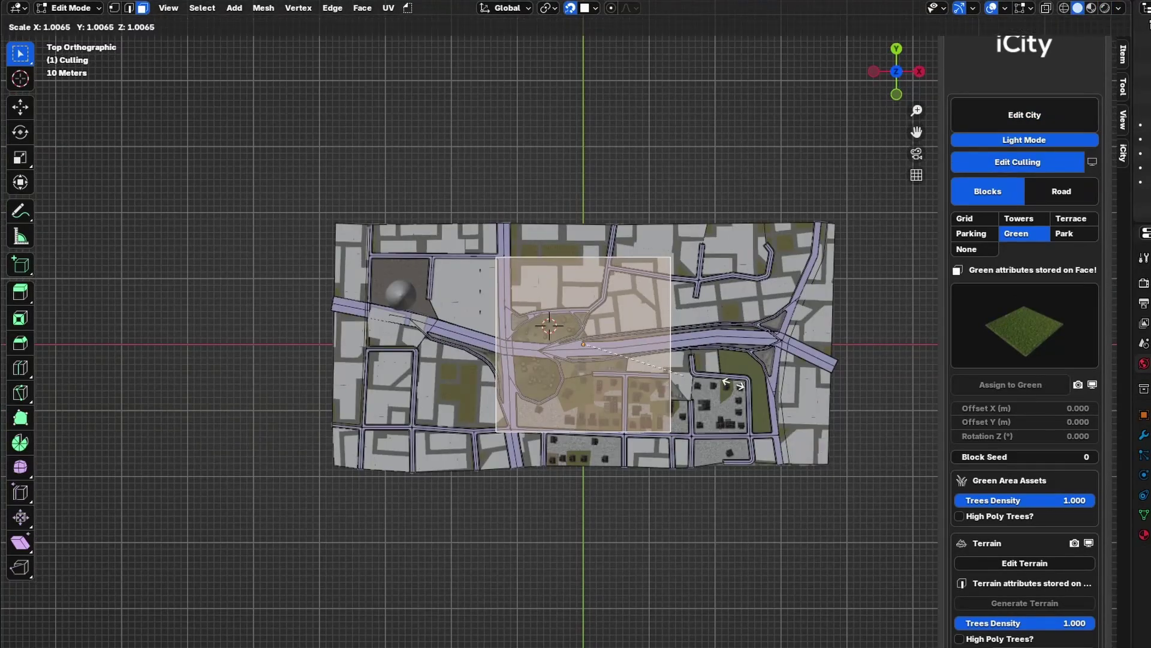
{"action": "key", "text": "shift+z"}
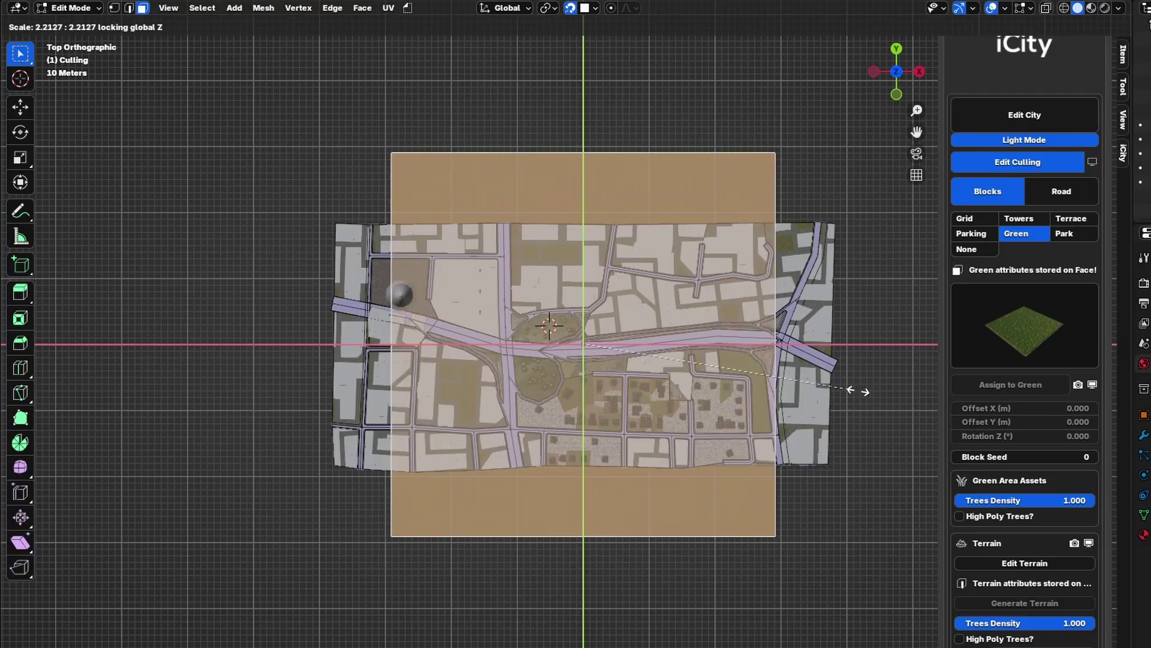
{"action": "left_click", "coordinate": [746, 378]}
{"action": "key", "text": "s"}
{"action": "key", "text": "x"}
{"action": "left_click", "coordinate": [839, 384]}
{"action": "middle_click_drag", "start_coordinate": [582, 395], "coordinate": [689, 360]}
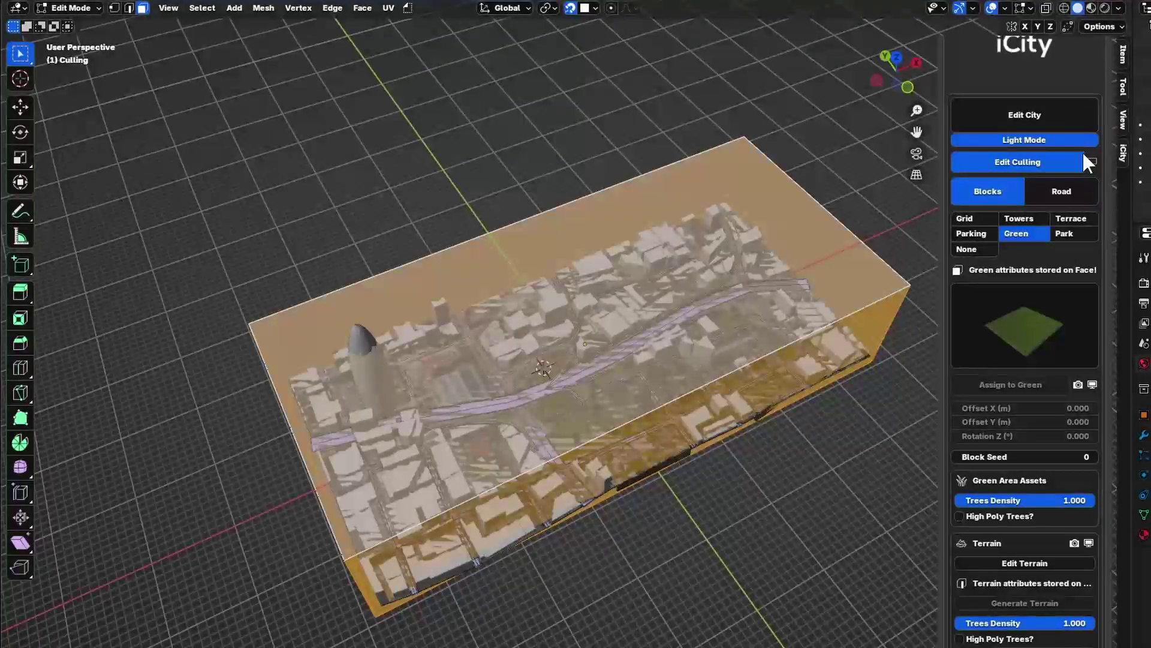
{"action": "left_click", "coordinate": [1038, 157]}
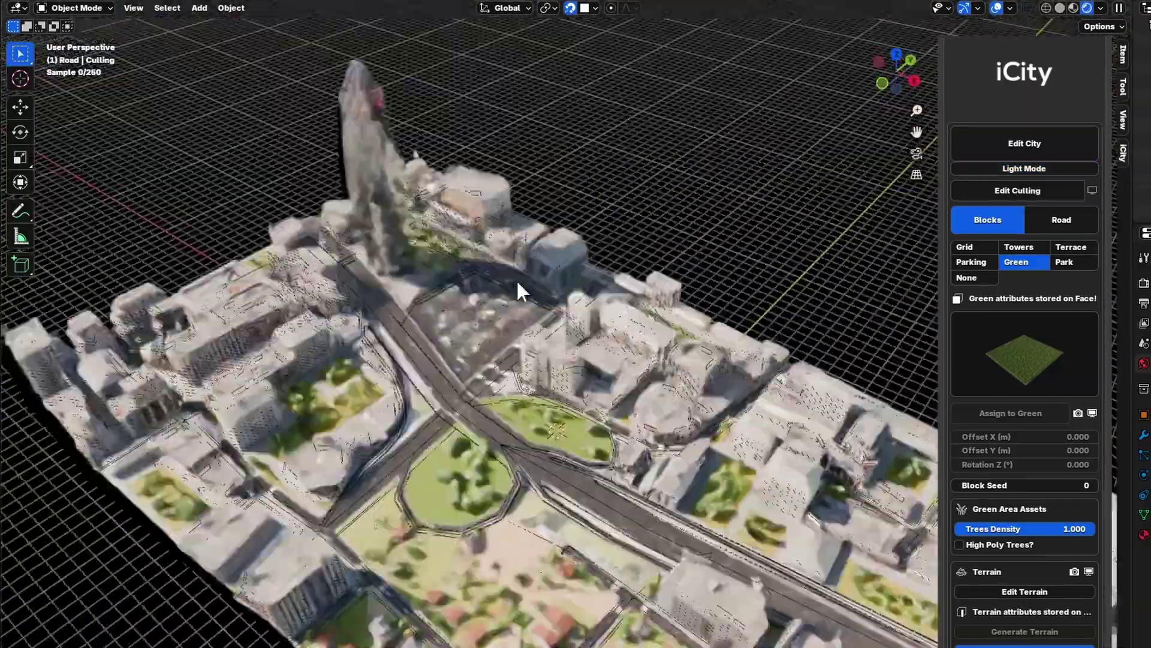
Inspect the full city in rendered view with overlays hidden, and re-enable Light Mode
{"action": "key", "text": "shift+alt+z"}
{"action": "scroll", "coordinate": [478, 317], "scroll_direction": "down", "scroll_amount": 4}
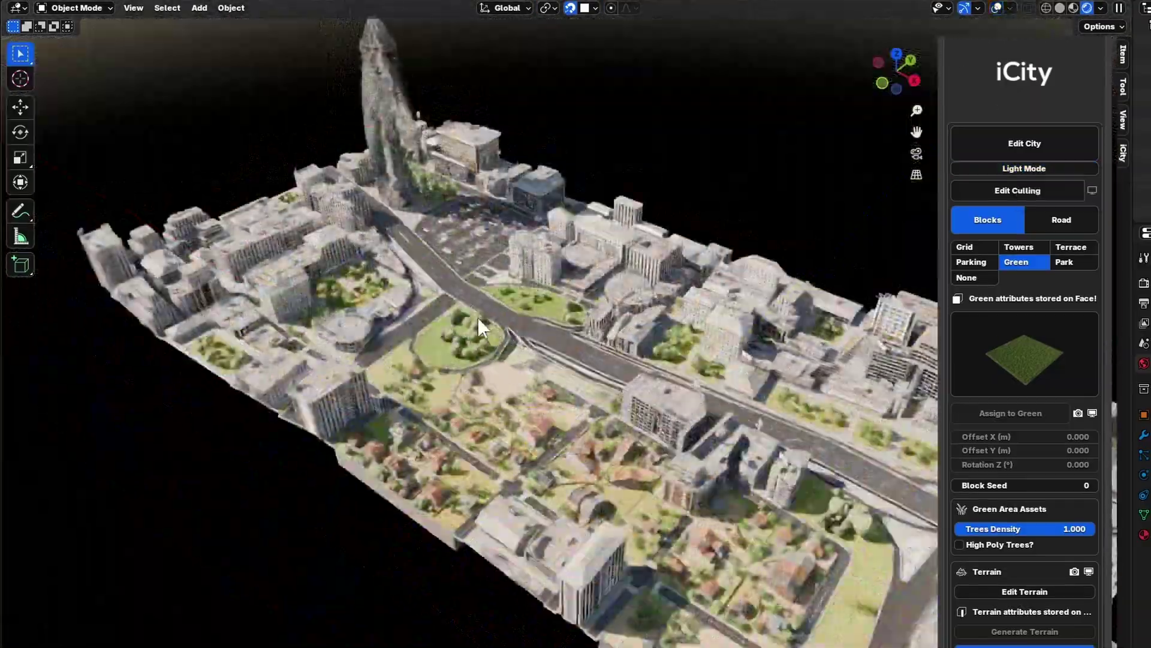
{"action": "left_click", "coordinate": [1051, 168]}
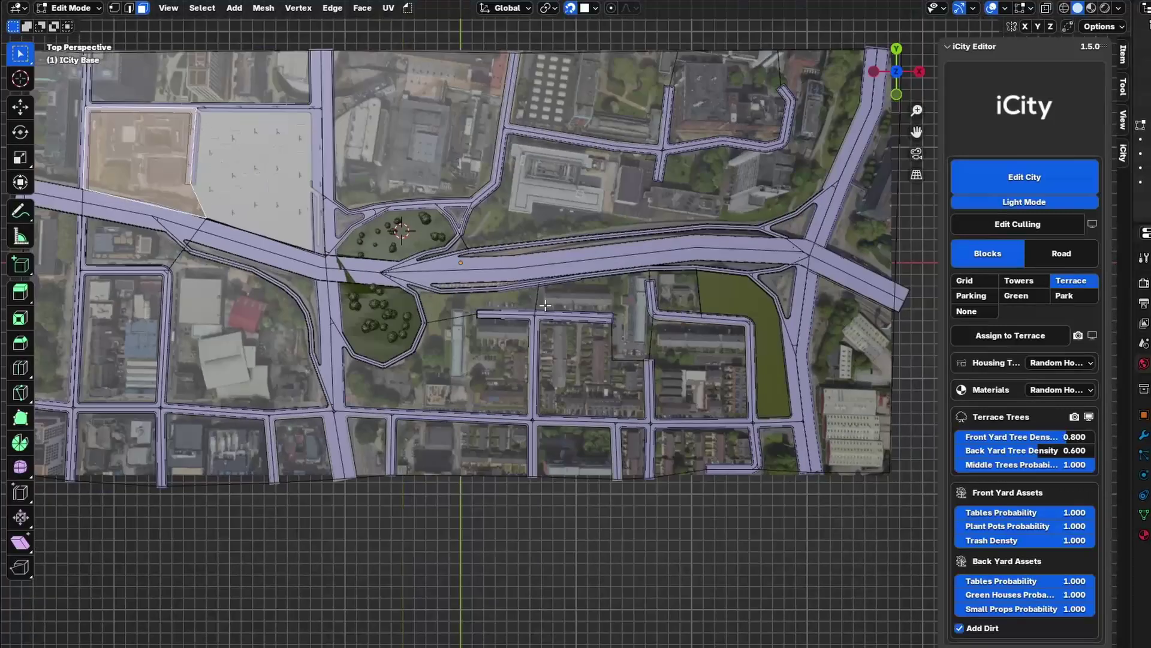
Assign the narrow block between the highway and the terraces, east of the southern park, to Green and show it rendered from above
{"action": "scroll", "coordinate": [483, 276], "scroll_direction": "up", "scroll_amount": 4}
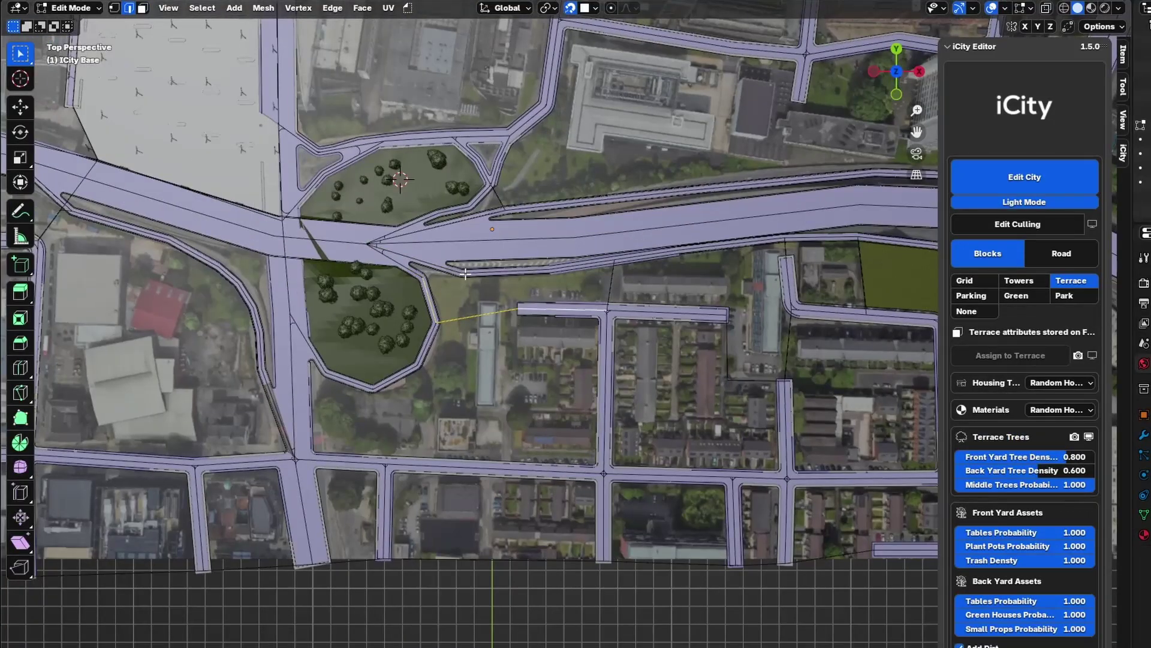
{"action": "left_click", "coordinate": [490, 295]}
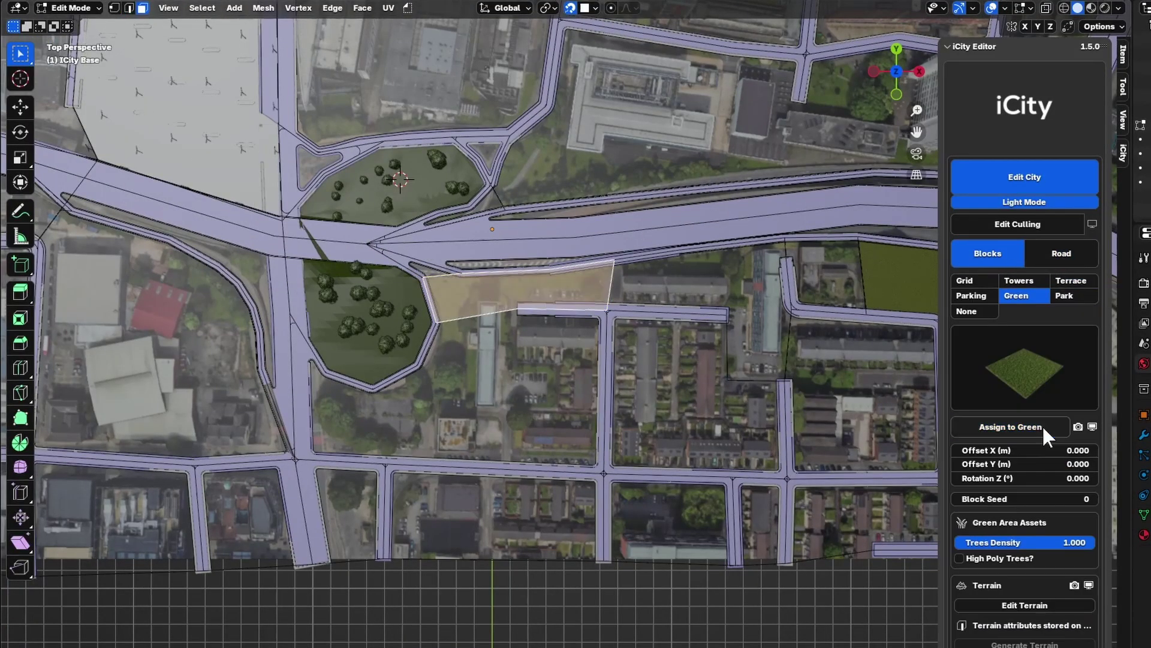
{"action": "middle_click_drag", "start_coordinate": [720, 384], "coordinate": [599, 367], "text": "shift"}
{"action": "scroll", "coordinate": [476, 296], "scroll_direction": "up", "scroll_amount": 3}
{"action": "middle_click_drag", "start_coordinate": [307, 289], "coordinate": [536, 295], "text": "shift"}
{"action": "left_click", "coordinate": [895, 68]}
{"action": "left_click", "coordinate": [1041, 183]}
{"action": "scroll", "coordinate": [1031, 198], "scroll_direction": "down", "scroll_amount": 4}
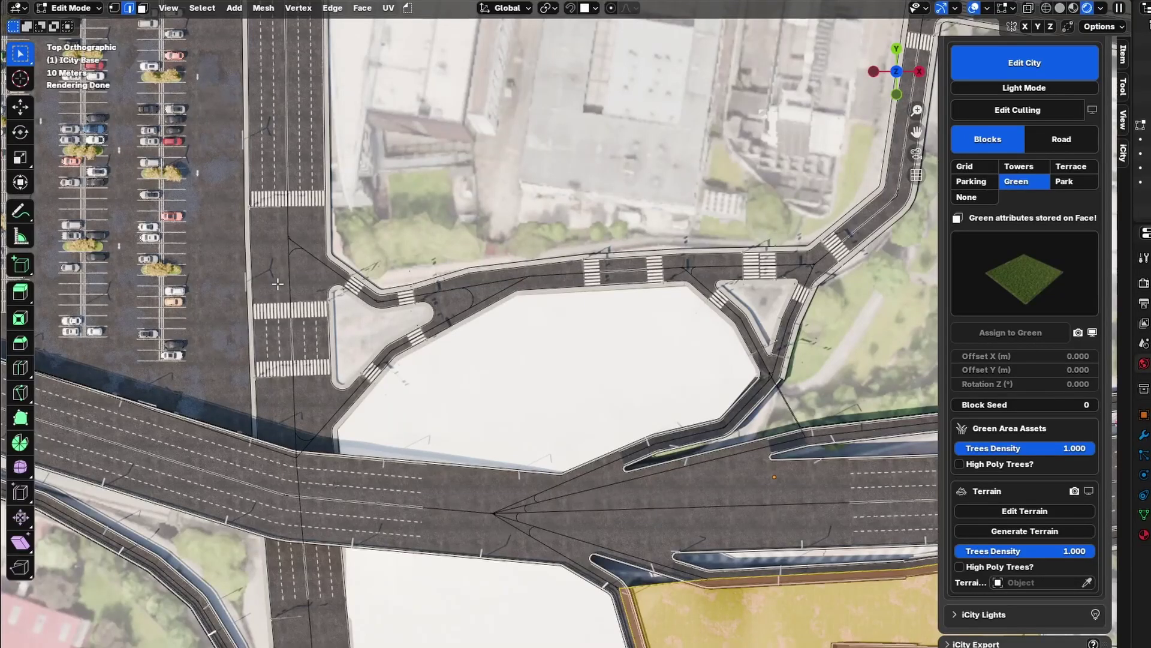
Select the minor intersection vertices beside the parks and along the southern streets and disable Add Traffic Lights for them
{"action": "key", "text": "1"}
{"action": "scroll", "coordinate": [478, 320], "scroll_direction": "down", "scroll_amount": 3}
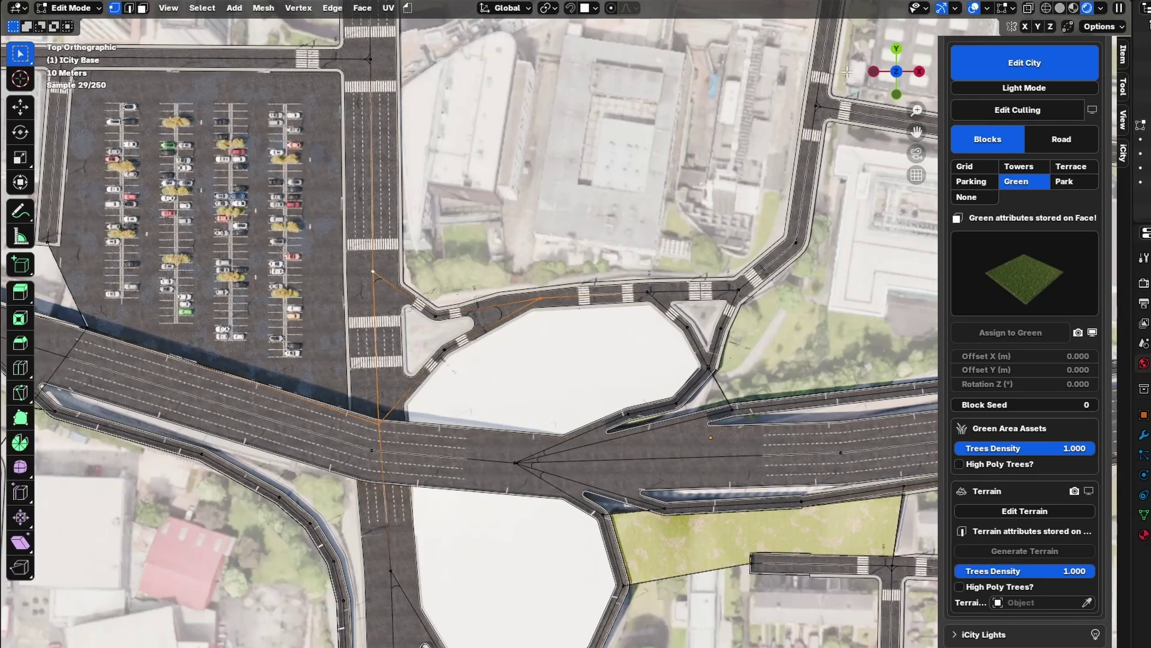
{"action": "scroll", "coordinate": [478, 320], "scroll_direction": "down", "scroll_amount": 2}
{"action": "middle_click_drag", "start_coordinate": [478, 360], "coordinate": [441, 152], "text": "shift"}
{"action": "left_click_drag", "start_coordinate": [741, 364], "coordinate": [312, 410]}
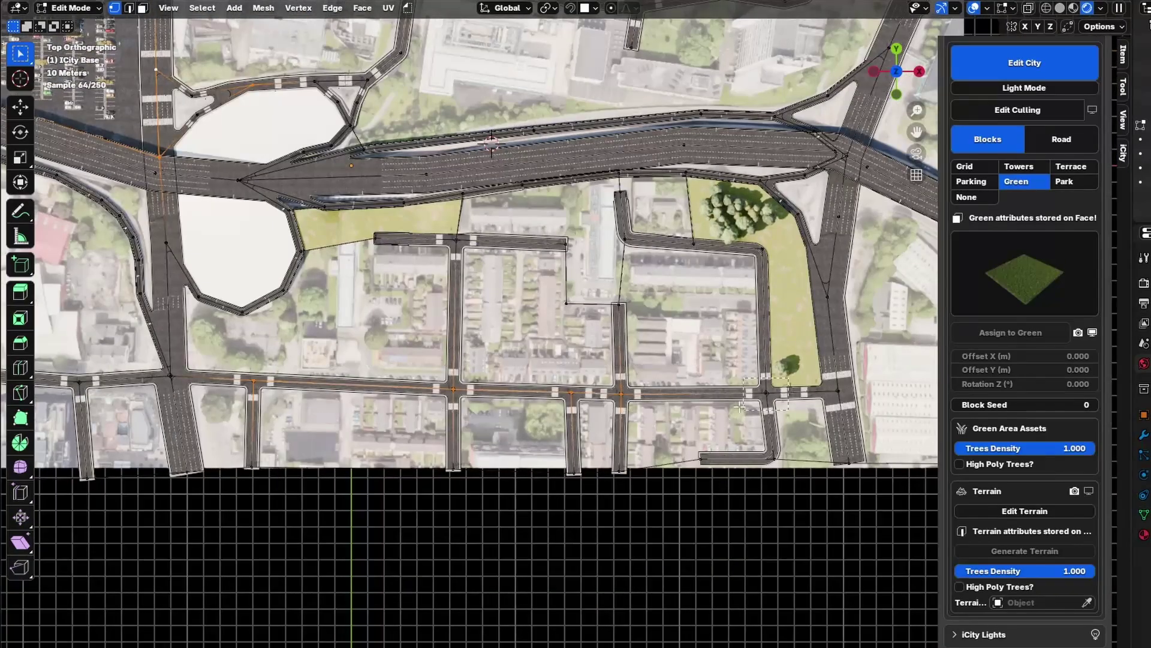
{"action": "middle_click_drag", "start_coordinate": [517, 386], "coordinate": [855, 376], "text": "shift"}
{"action": "left_click_drag", "start_coordinate": [441, 413], "coordinate": [288, 318], "text": "shift"}
{"action": "middle_click_drag", "start_coordinate": [103, 409], "coordinate": [153, 599], "text": "shift"}
{"action": "left_click_drag", "start_coordinate": [153, 598], "coordinate": [319, 345], "text": "shift"}
{"action": "middle_click_drag", "start_coordinate": [324, 336], "coordinate": [337, 395], "text": "shift"}
{"action": "left_click", "coordinate": [218, 182], "text": "shift"}
{"action": "left_click", "coordinate": [1061, 140]}
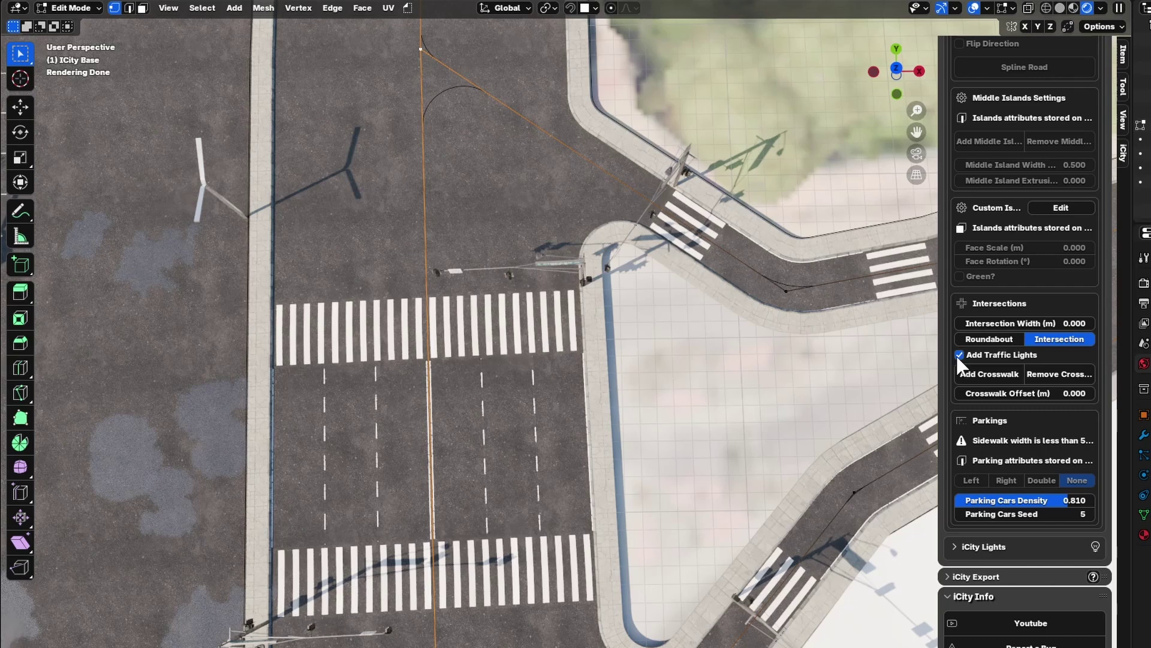
{"action": "left_click", "coordinate": [958, 354]}
{"action": "scroll", "coordinate": [655, 502], "scroll_direction": "down", "scroll_amount": 5}
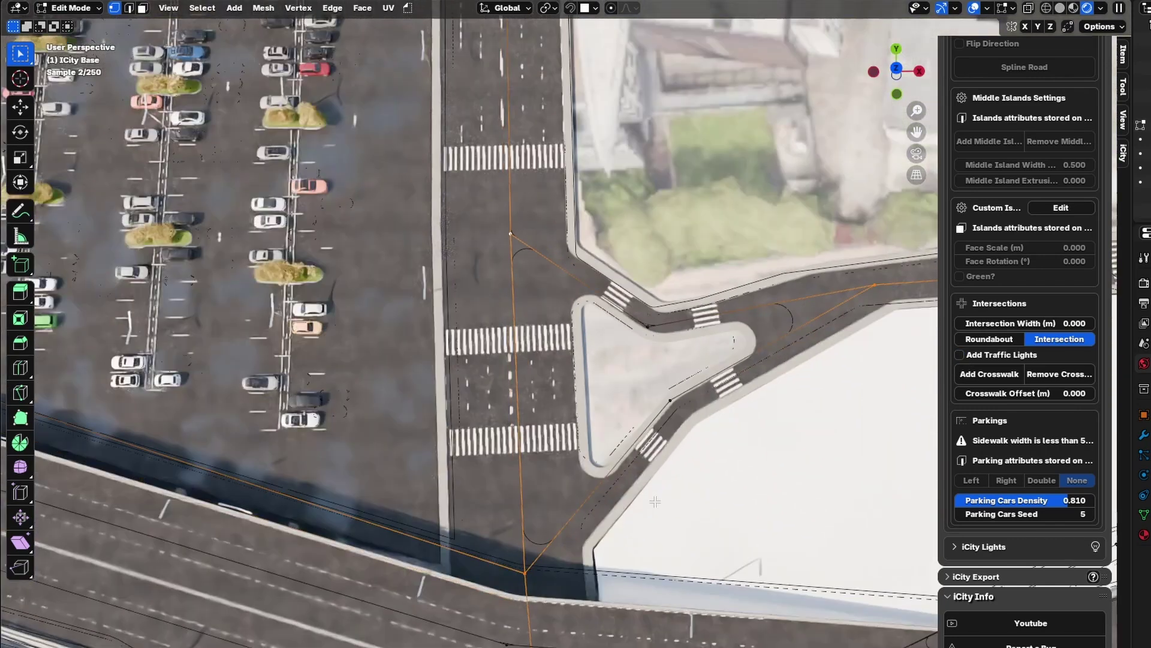
Select the remaining junction vertices with box selections in top view and toggle Add Traffic Lights for them
{"action": "scroll", "coordinate": [655, 501], "scroll_direction": "down", "scroll_amount": 6}
{"action": "key", "text": "KP_7"}
{"action": "left_click_drag", "start_coordinate": [566, 213], "coordinate": [533, 499]}
{"action": "left_click_drag", "start_coordinate": [595, 523], "coordinate": [576, 570]}
{"action": "middle_click_drag", "start_coordinate": [726, 318], "coordinate": [568, 301], "text": "shift"}
{"action": "left_click", "coordinate": [960, 355]}
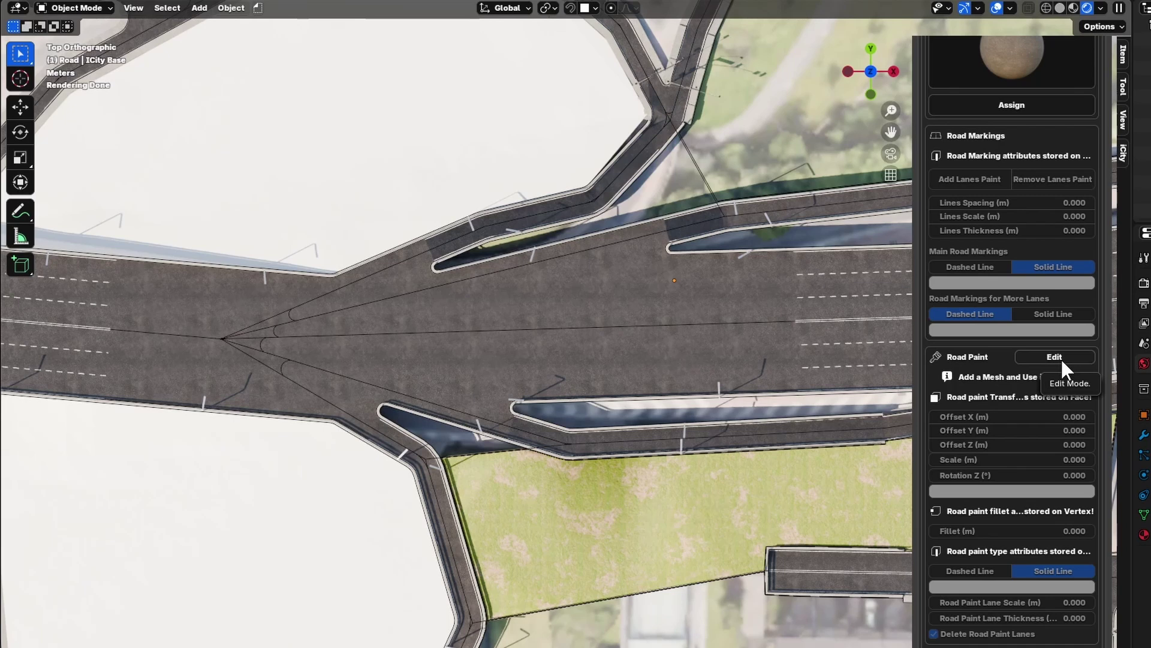
Enter Road Paint editing, add a scaled mesh on the highway, and move one corner to the tip of the northeastern island
{"action": "left_click", "coordinate": [1060, 358]}
{"action": "key", "text": "shift+a"}
{"action": "left_click", "coordinate": [720, 332]}
{"action": "key", "text": "s"}
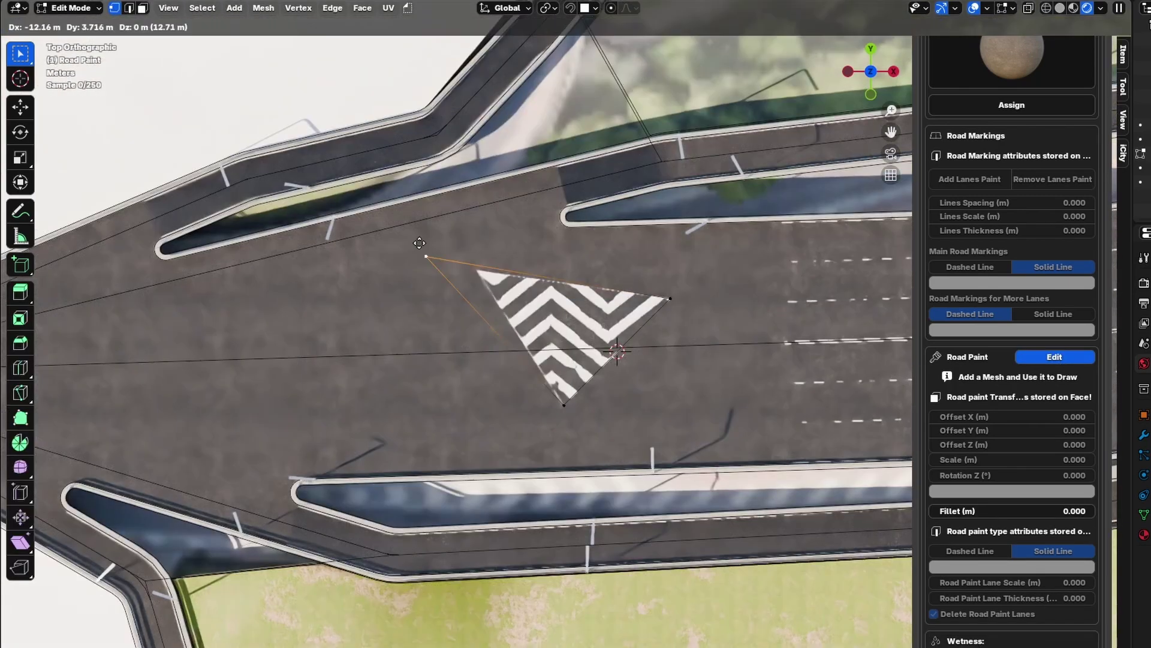
{"action": "left_click", "coordinate": [559, 213]}
Move two more road paint corners, one beside the island tip and one west along the highway, forming a tapered wedge
{"action": "left_click", "coordinate": [668, 298]}
{"action": "key", "text": "g"}
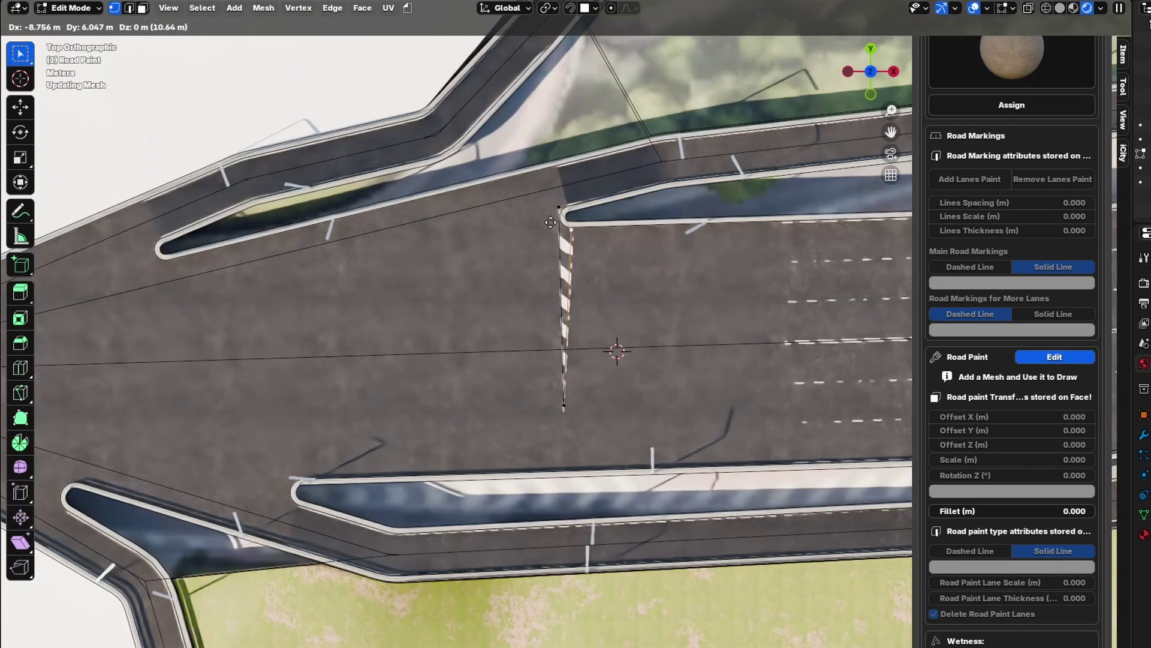
{"action": "left_click", "coordinate": [567, 228]}
{"action": "left_click", "coordinate": [563, 404]}
{"action": "key", "text": "g"}
{"action": "left_click", "coordinate": [351, 255]}
Refine the wedge's corners with snapping toggled so the striped paint fits the merge area in front of the island
{"action": "key", "text": "2"}
{"action": "key", "text": "1"}
{"action": "left_click", "coordinate": [565, 217]}
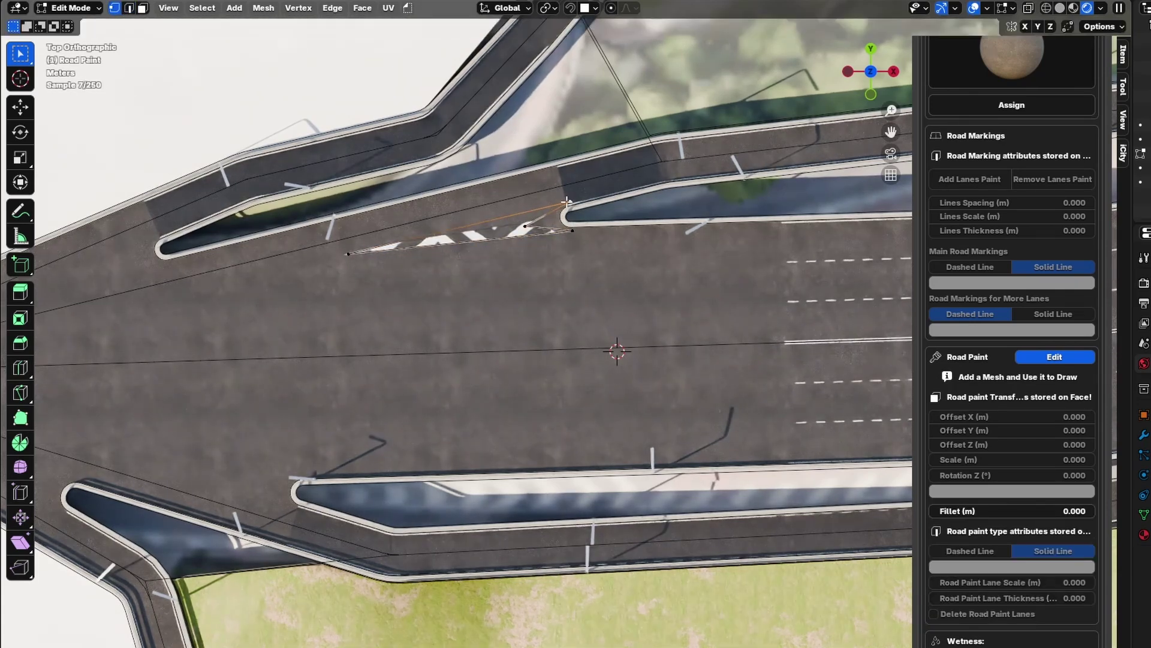
{"action": "key", "text": "g"}
{"action": "key", "text": "shift+Tab"}
{"action": "left_click", "coordinate": [525, 227]}
{"action": "left_click", "coordinate": [647, 274]}
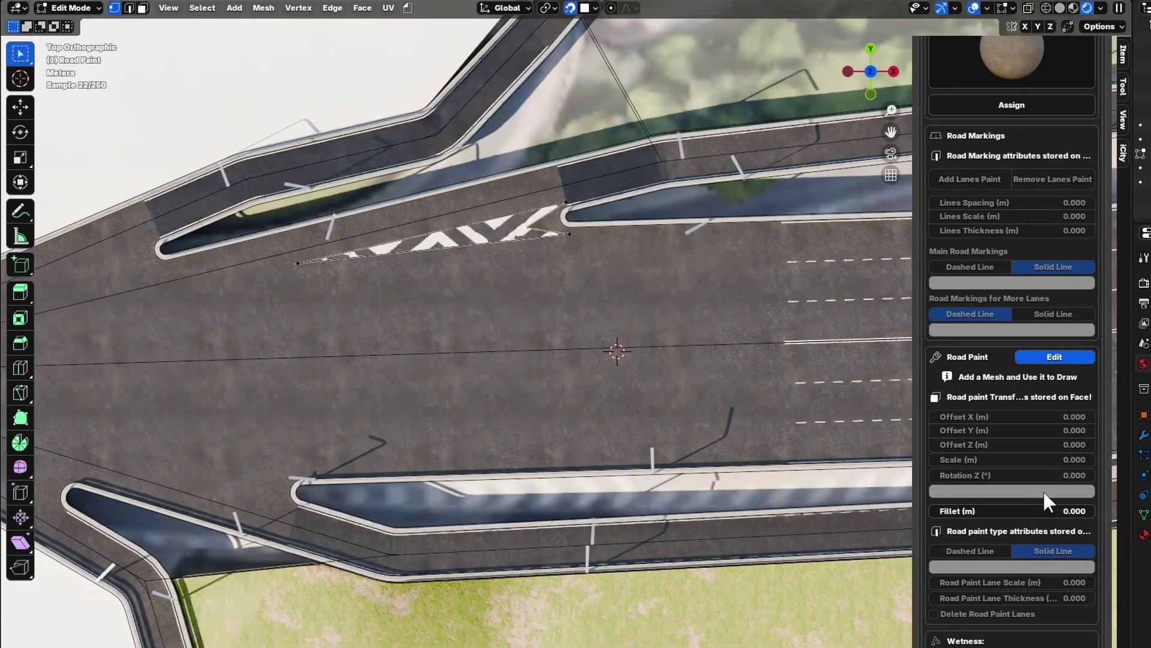
Nudge the wedge's lower corner beside the island and round its inner notch vertex with Fillet
{"action": "mouse_move", "coordinate": [1014, 511]}
{"action": "left_mouse_down"}
{"action": "mouse_move", "coordinate": [1050, 511]}
{"action": "mouse_move", "coordinate": [993, 510]}
{"action": "left_mouse_up"}
{"action": "key", "text": "g"}
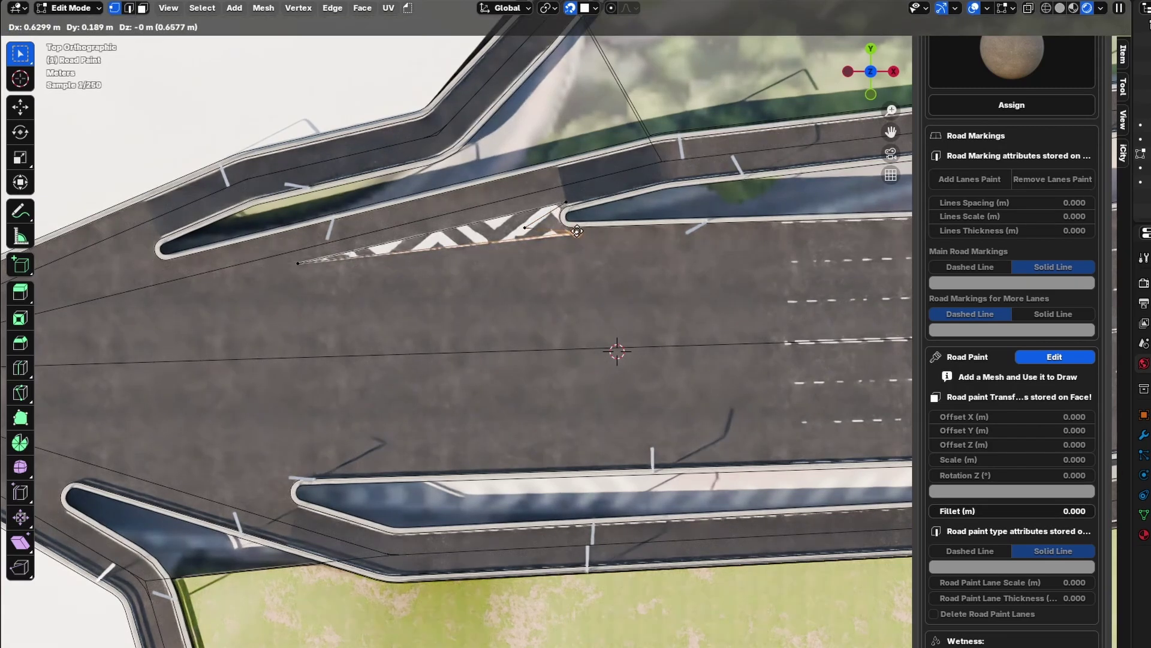
{"action": "left_click", "coordinate": [578, 232]}
{"action": "scroll", "coordinate": [540, 224], "scroll_direction": "up", "scroll_amount": 7}
{"action": "left_click", "coordinate": [509, 243]}
{"action": "left_click_drag", "start_coordinate": [972, 511], "coordinate": [933, 511]}
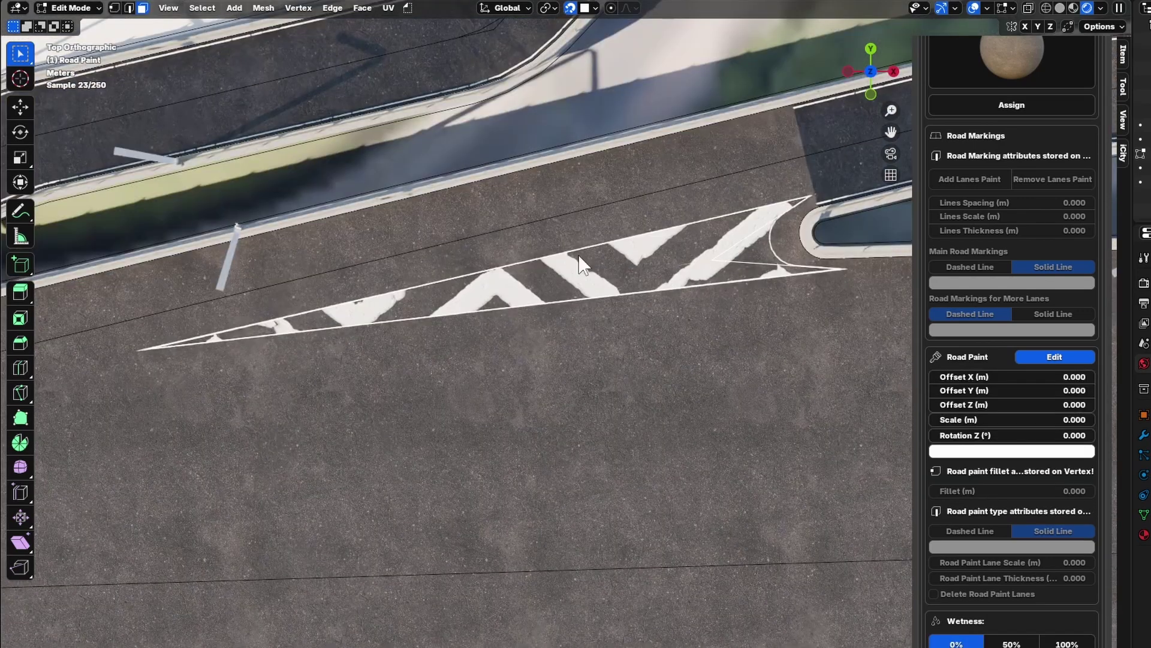
Try a pink-red colour on the wedge's stripes and return the paint colour to white
{"action": "left_click", "coordinate": [1011, 451]}
{"action": "left_click", "coordinate": [987, 304]}
{"action": "left_click", "coordinate": [1004, 308]}
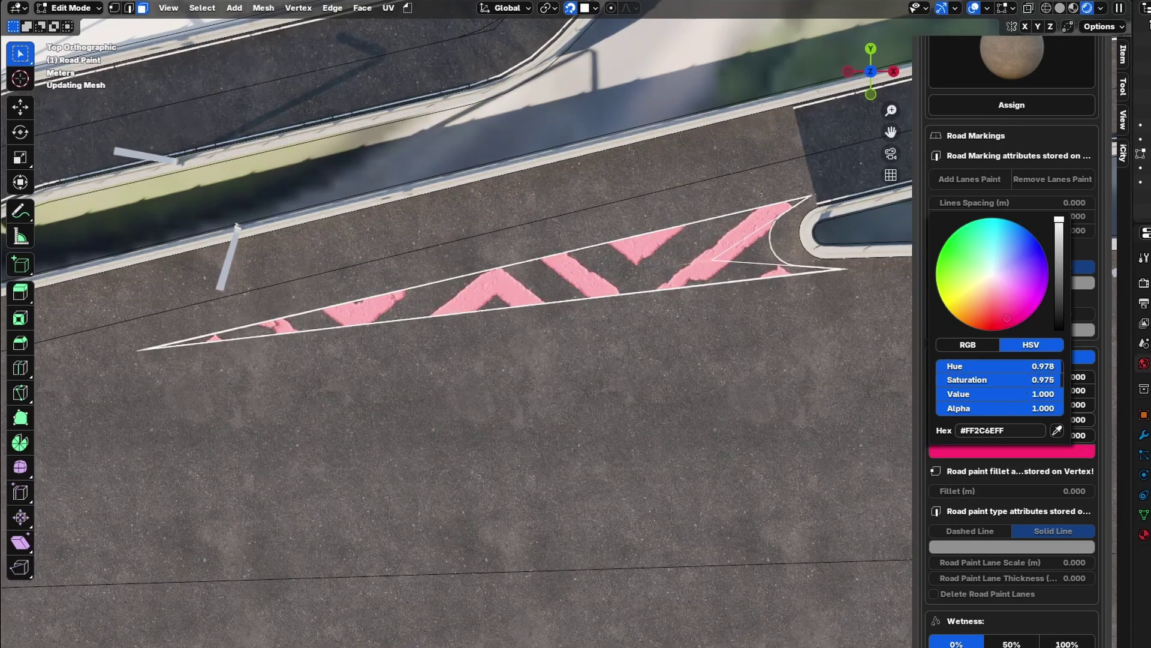
{"action": "left_click_drag", "start_coordinate": [1008, 379], "coordinate": [935, 376]}
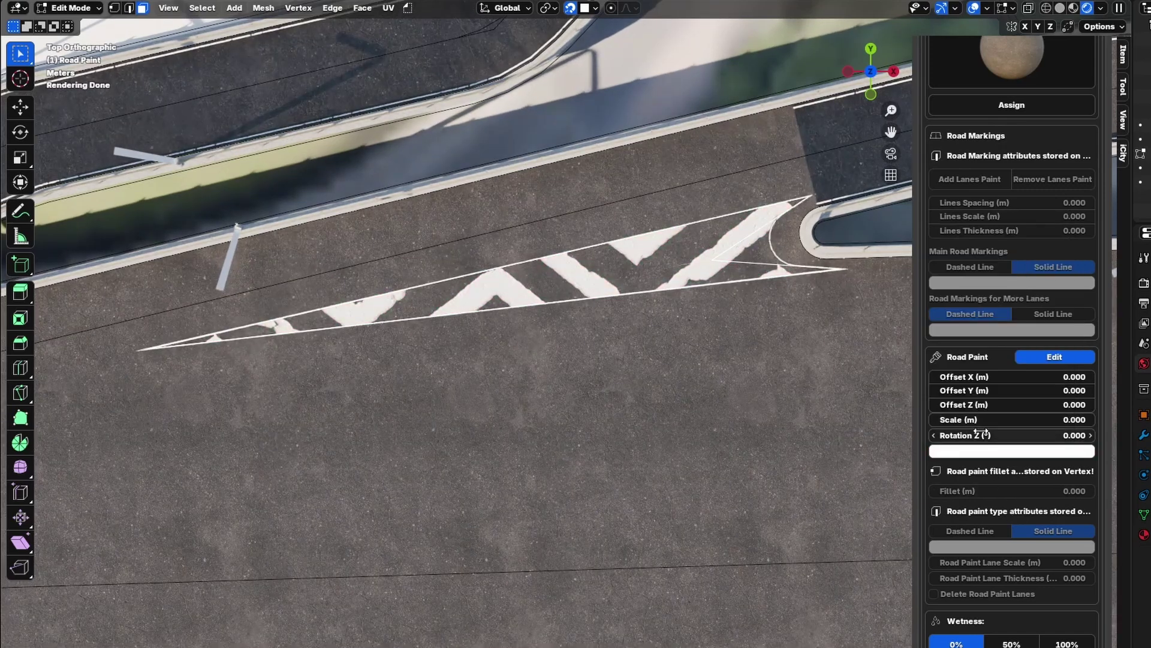
Set the wedge stripes' Rotation Z to 76.11° and Offset Y to 0.8 m
{"action": "left_click_drag", "start_coordinate": [1013, 435], "coordinate": [1038, 435]}
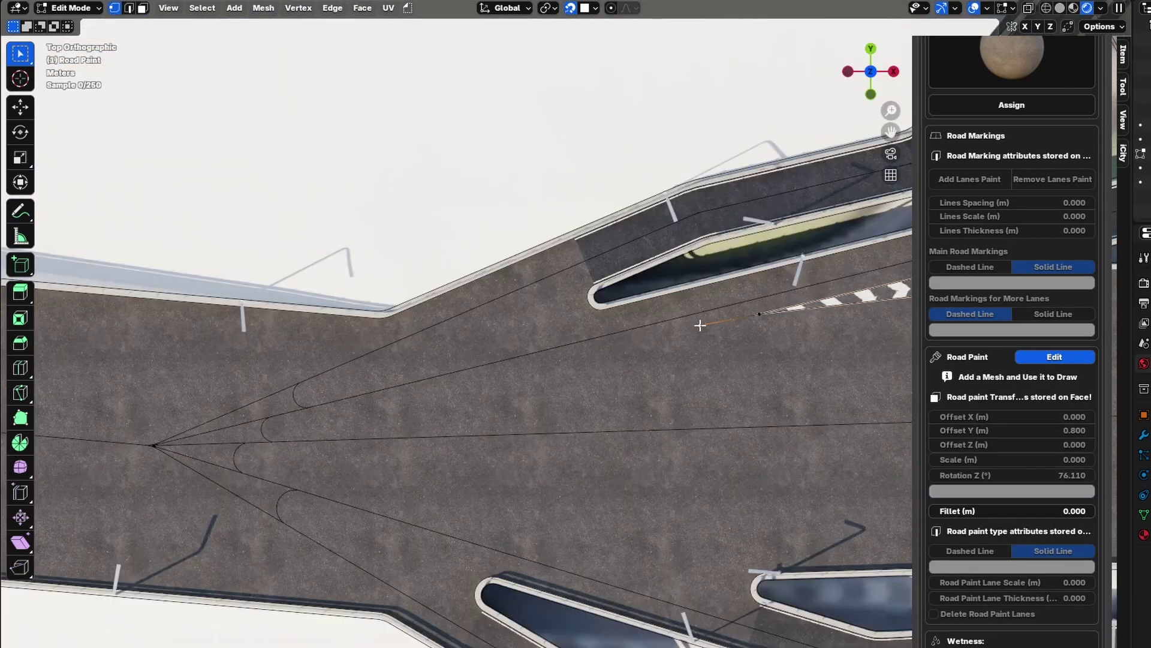
Extend a chain of edges westward from the wedge's pointed tip and set its road paint type to Dashed Line
{"action": "left_click", "coordinate": [700, 325]}
{"action": "right_click", "coordinate": [623, 333], "text": "ctrl"}
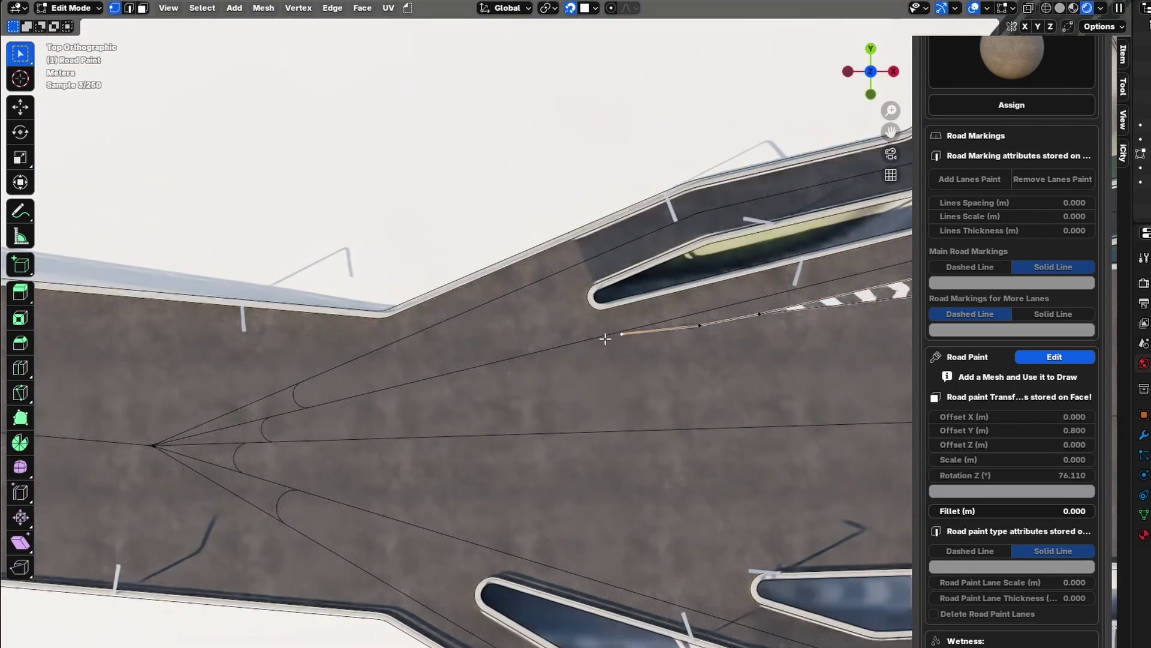
{"action": "left_click", "coordinate": [386, 329], "text": "alt"}
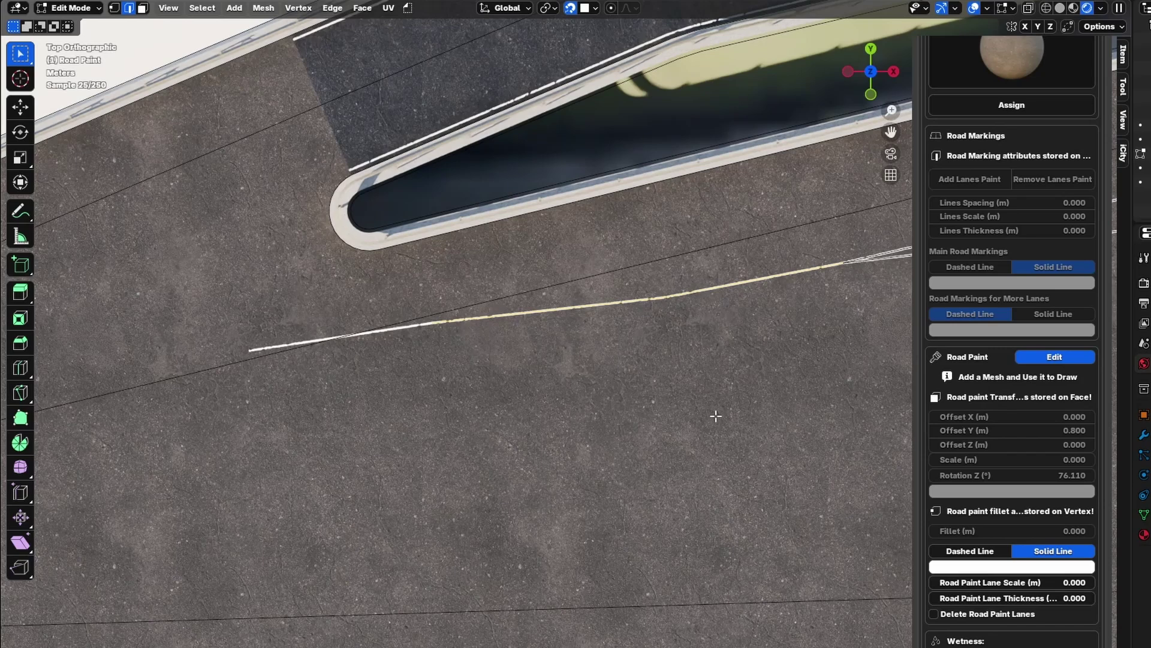
{"action": "scroll", "coordinate": [1023, 465], "scroll_direction": "down", "scroll_amount": 8}
{"action": "left_click", "coordinate": [983, 351]}
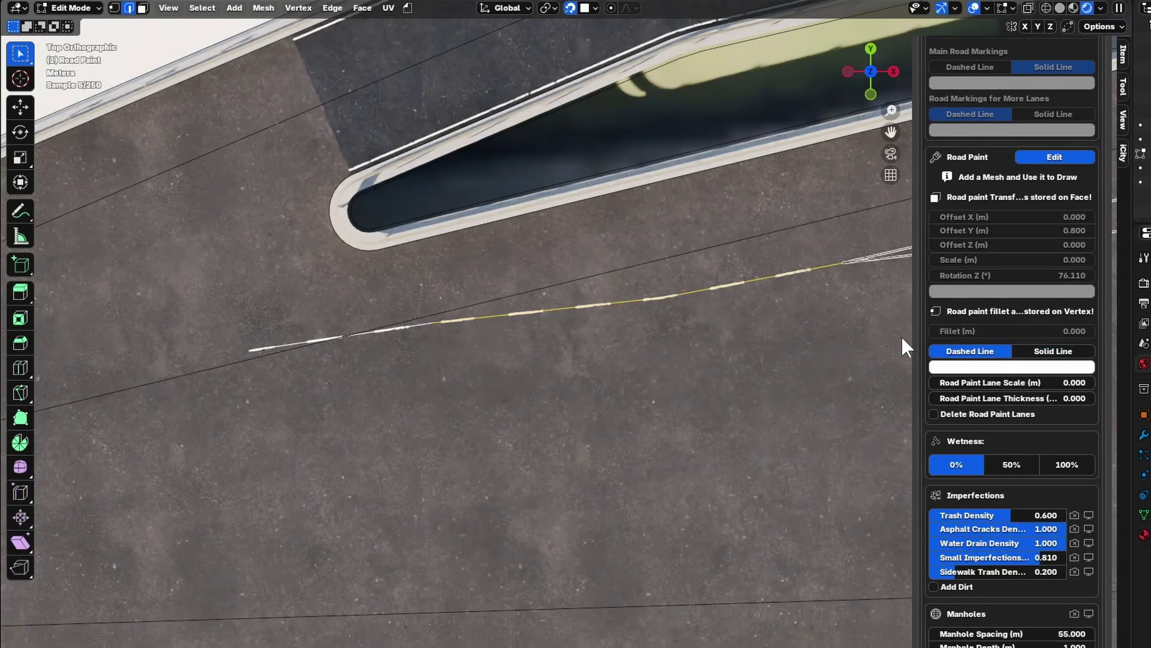
Set the dashed chain's road paint lane scale to -0.070 m and lane thickness to 1.140 m
{"action": "scroll", "coordinate": [723, 324], "scroll_direction": "up", "scroll_amount": 5}
{"action": "mouse_move", "coordinate": [1020, 382]}
{"action": "left_mouse_down"}
{"action": "mouse_move", "coordinate": [1038, 382]}
{"action": "mouse_move", "coordinate": [959, 383]}
{"action": "left_mouse_up"}
{"action": "mouse_move", "coordinate": [1011, 398]}
{"action": "left_mouse_down"}
{"action": "mouse_move", "coordinate": [1086, 398]}
{"action": "mouse_move", "coordinate": [990, 412]}
{"action": "left_mouse_up"}
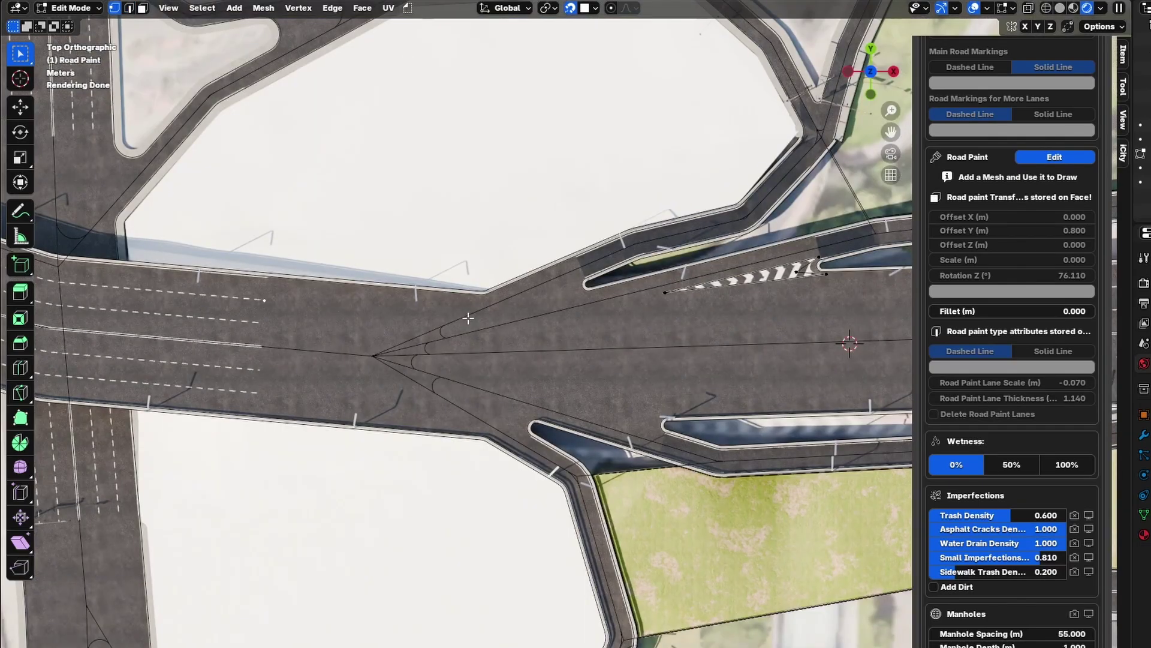
Extend a road paint edge chain across the unmarked stretch, continuing the main road's outer northern lane line
{"action": "right_click", "coordinate": [468, 318], "text": "ctrl"}
{"action": "middle_click_drag", "start_coordinate": [468, 318], "coordinate": [224, 314], "text": "shift"}
{"action": "key", "text": "e"}
{"action": "left_click", "coordinate": [706, 292]}
{"action": "key", "text": "2"}
{"action": "left_click", "coordinate": [552, 300]}
{"action": "middle_click_drag", "start_coordinate": [300, 342], "coordinate": [869, 309], "text": "shift"}
{"action": "scroll", "coordinate": [584, 267], "scroll_direction": "up", "scroll_amount": 2}
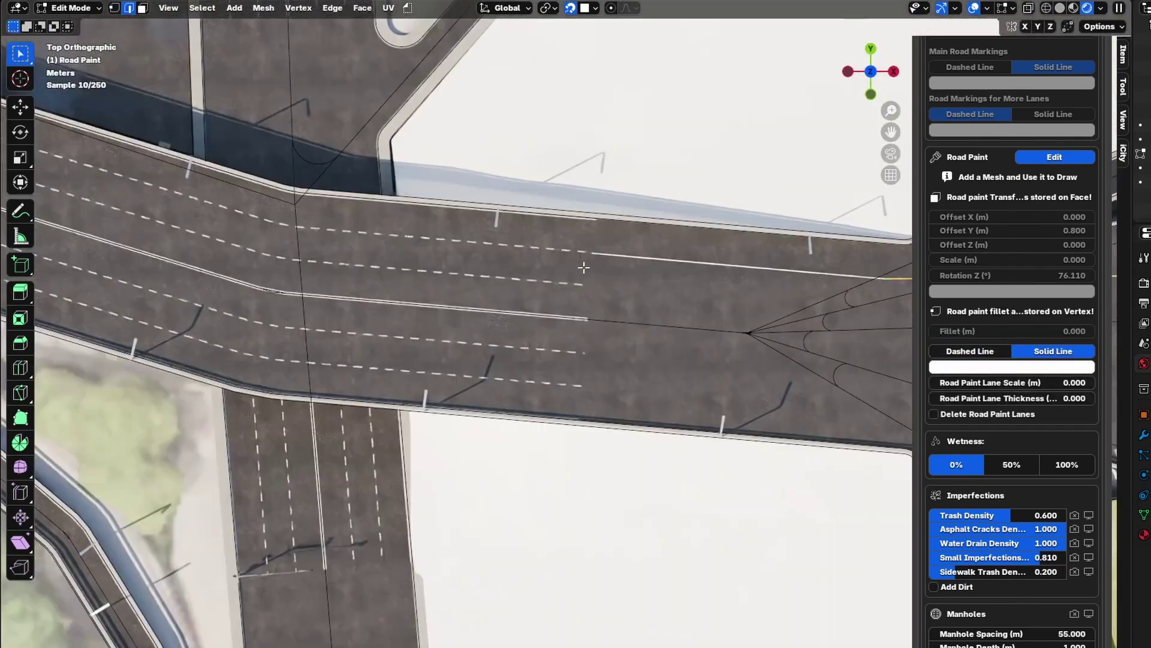
Duplicate the new paint line three times to continue the main road's other lane lines across the unmarked stretch
{"action": "scroll", "coordinate": [606, 284], "scroll_direction": "up", "scroll_amount": 5}
{"action": "key", "text": "shift+d"}
{"action": "left_click", "coordinate": [532, 266]}
{"action": "middle_click_drag", "start_coordinate": [532, 267], "coordinate": [326, 223], "text": "shift"}
{"action": "key", "text": "shift+d"}
{"action": "left_click", "coordinate": [334, 319]}
{"action": "scroll", "coordinate": [344, 246], "scroll_direction": "down", "scroll_amount": 8}
{"action": "scroll", "coordinate": [342, 252], "scroll_direction": "up", "scroll_amount": 7}
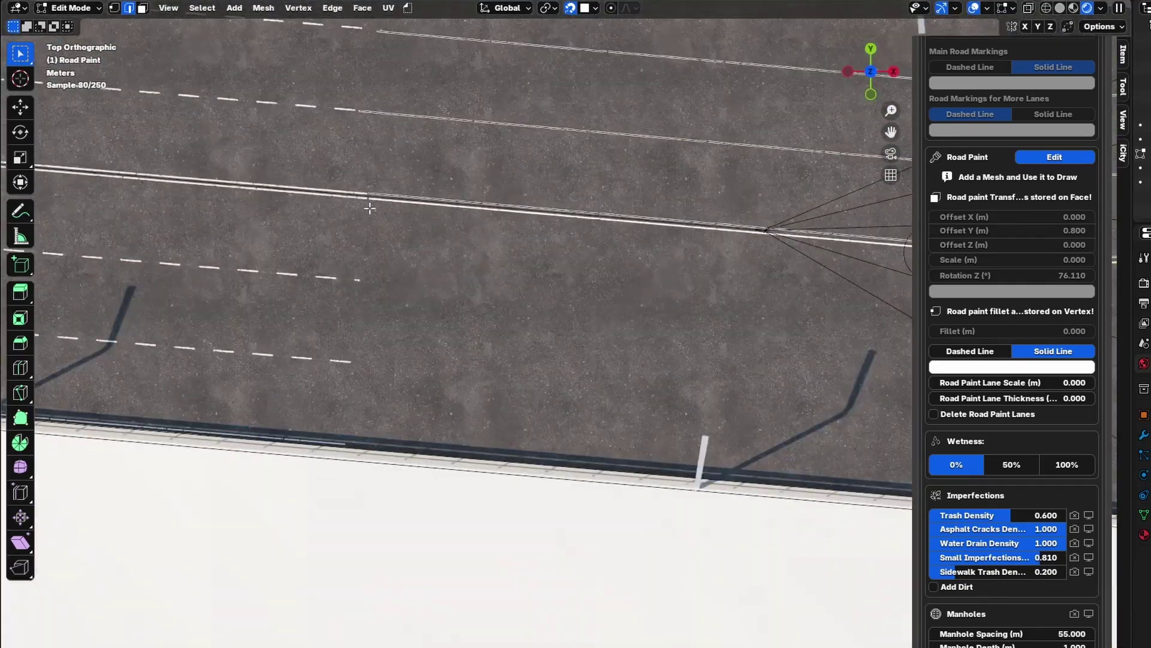
{"action": "key", "text": "shift+d"}
{"action": "left_click", "coordinate": [363, 289]}
Select the entire road paint mesh and set its paint type to Dashed Line
{"action": "scroll", "coordinate": [365, 369], "scroll_direction": "down", "scroll_amount": 3}
{"action": "middle_click_drag", "start_coordinate": [385, 354], "coordinate": [258, 314], "text": "shift"}
{"action": "scroll", "coordinate": [258, 314], "scroll_direction": "down", "scroll_amount": 4}
{"action": "key", "text": "a"}
{"action": "left_click", "coordinate": [970, 351]}
{"action": "scroll", "coordinate": [765, 329], "scroll_direction": "up", "scroll_amount": 2}
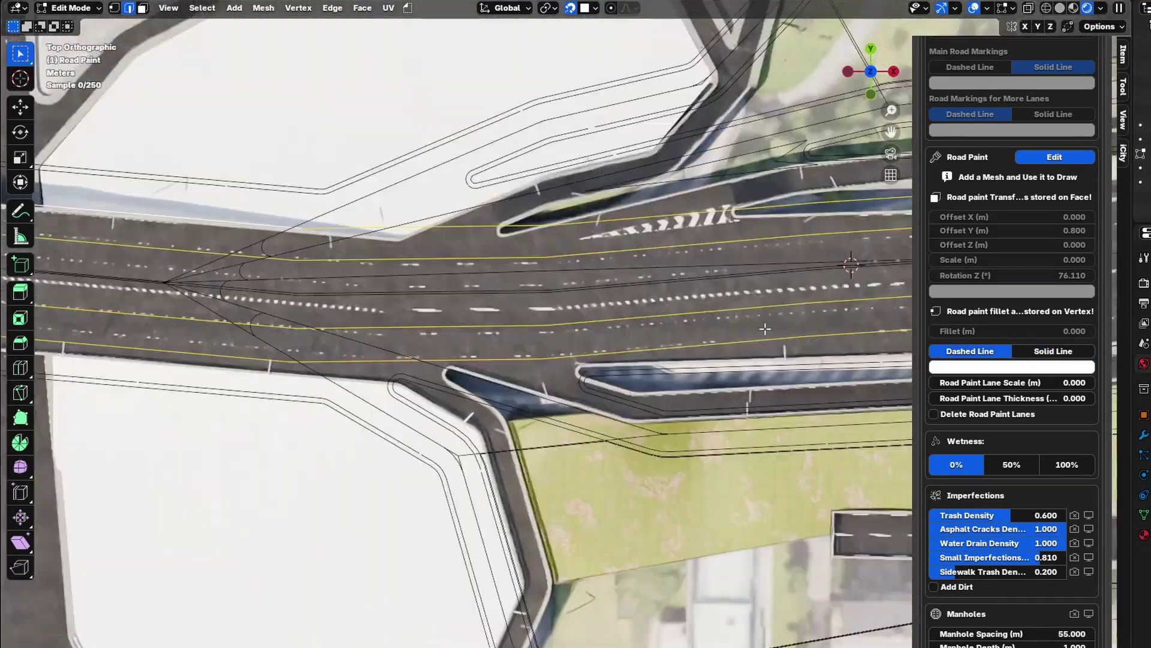
Reopen the road paint mesh for editing and set the selected paint edge's type to Solid Line
{"action": "scroll", "coordinate": [765, 328], "scroll_direction": "up", "scroll_amount": 6}
{"action": "key", "text": "Tab"}
{"action": "scroll", "coordinate": [740, 355], "scroll_direction": "down", "scroll_amount": 8}
{"action": "middle_click_drag", "start_coordinate": [740, 355], "coordinate": [672, 354], "text": "shift"}
{"action": "key", "text": "Tab"}
{"action": "left_click", "coordinate": [590, 312]}
{"action": "left_click", "coordinate": [1052, 351]}
{"action": "scroll", "coordinate": [533, 355], "scroll_direction": "up", "scroll_amount": 9}
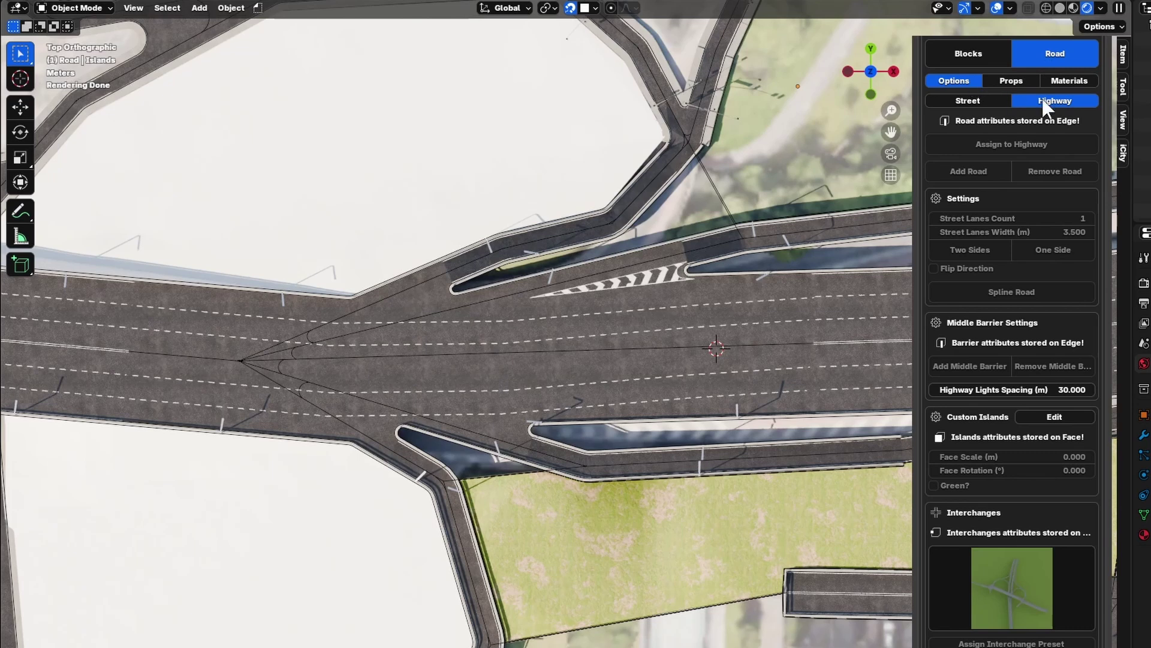
Start editing the highway's custom islands, add a plane at the 3D cursor and scale it up
{"action": "scroll", "coordinate": [1045, 114], "scroll_direction": "down", "scroll_amount": 4}
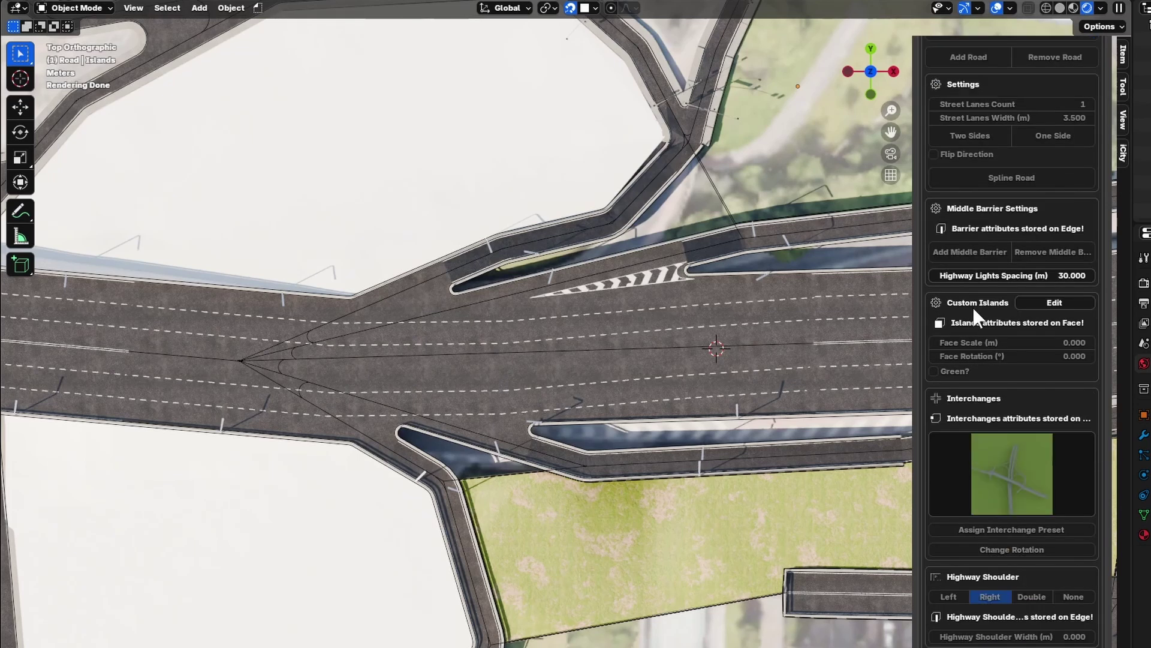
{"action": "left_click", "coordinate": [1038, 300]}
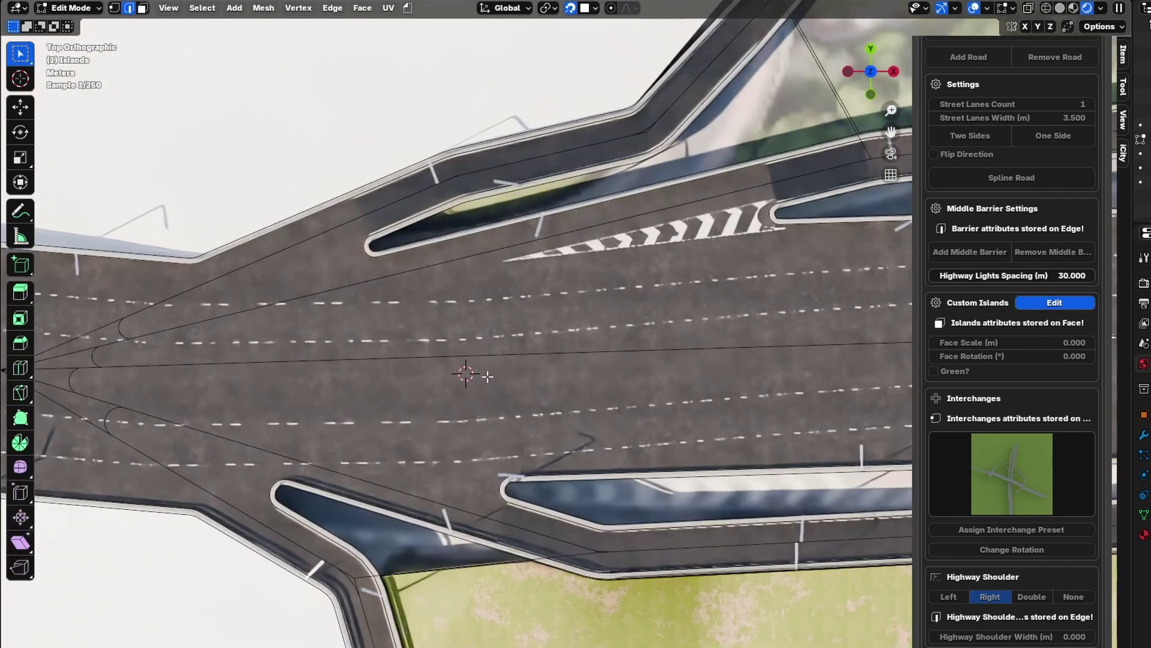
{"action": "key", "text": "shift+a"}
{"action": "left_click", "coordinate": [481, 373]}
{"action": "scroll", "coordinate": [474, 378], "scroll_direction": "up", "scroll_amount": 2}
{"action": "key", "text": "s"}
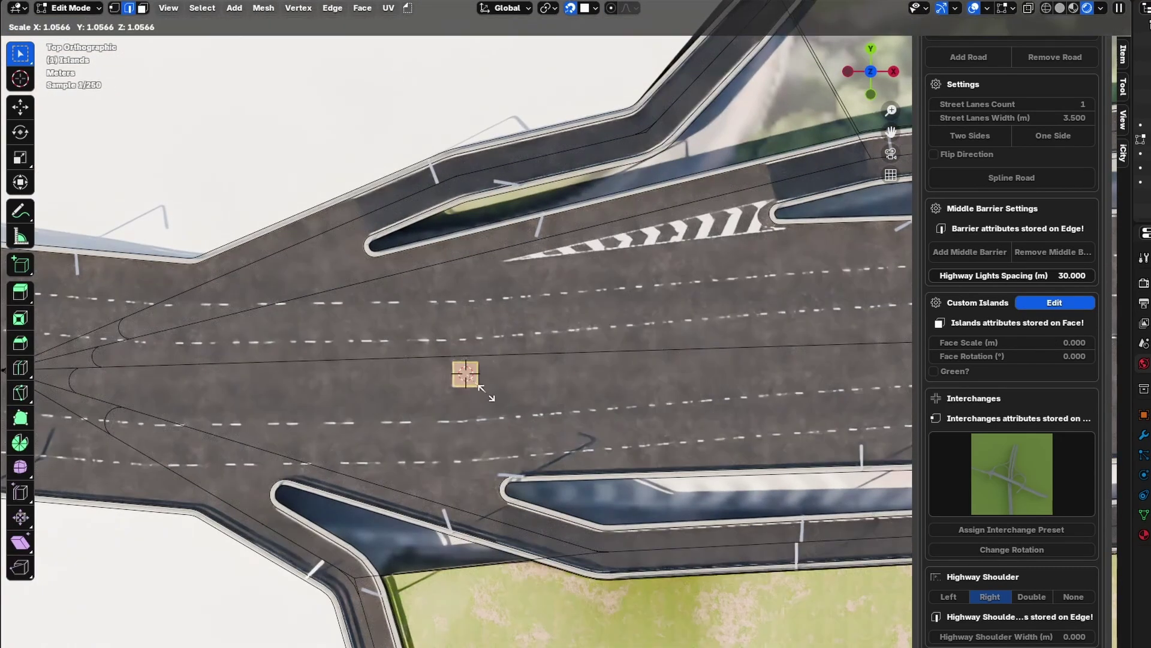
{"action": "left_click", "coordinate": [505, 409]}
Stretch the plane's lower corner eastward and move the island next to the start of the road's double centre line
{"action": "key", "text": "1"}
{"action": "left_click", "coordinate": [491, 400]}
{"action": "key", "text": "g"}
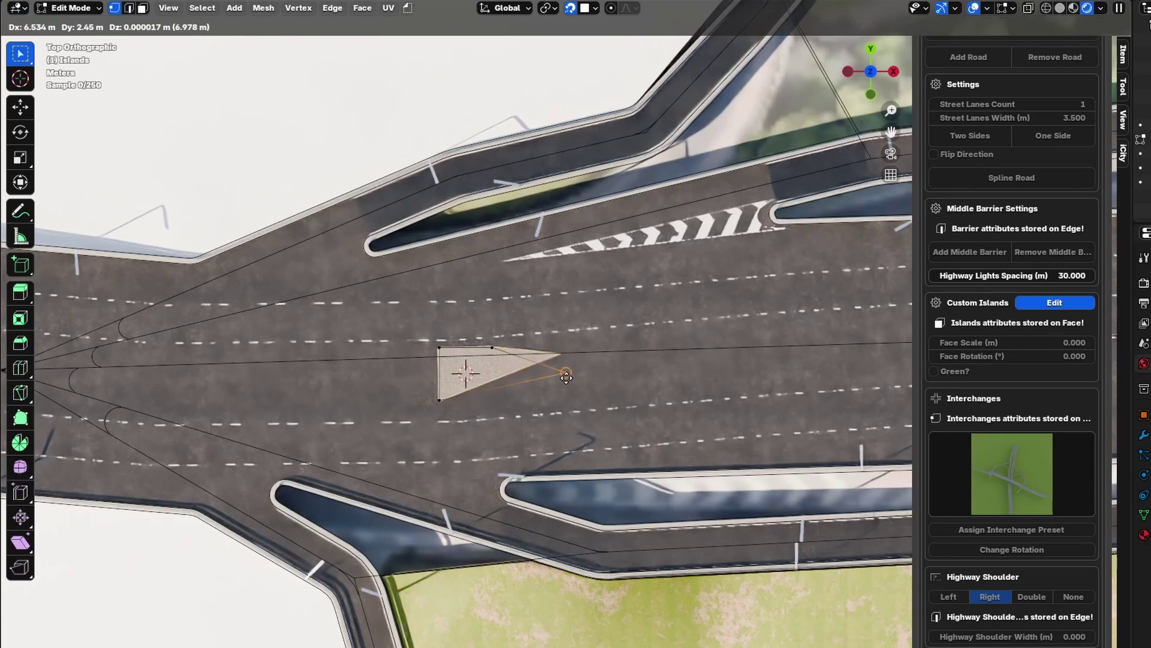
{"action": "left_click", "coordinate": [565, 376]}
{"action": "scroll", "coordinate": [489, 370], "scroll_direction": "up", "scroll_amount": 7}
{"action": "key", "text": "3"}
{"action": "scroll", "coordinate": [491, 371], "scroll_direction": "down", "scroll_amount": 7}
{"action": "key", "text": "g"}
{"action": "left_click", "coordinate": [625, 328]}
Pull the island's upper east corner towards its tip and round the tip with a vertex bevel
{"action": "key", "text": "1"}
{"action": "scroll", "coordinate": [623, 300], "scroll_direction": "up", "scroll_amount": 5}
{"action": "key", "text": "g"}
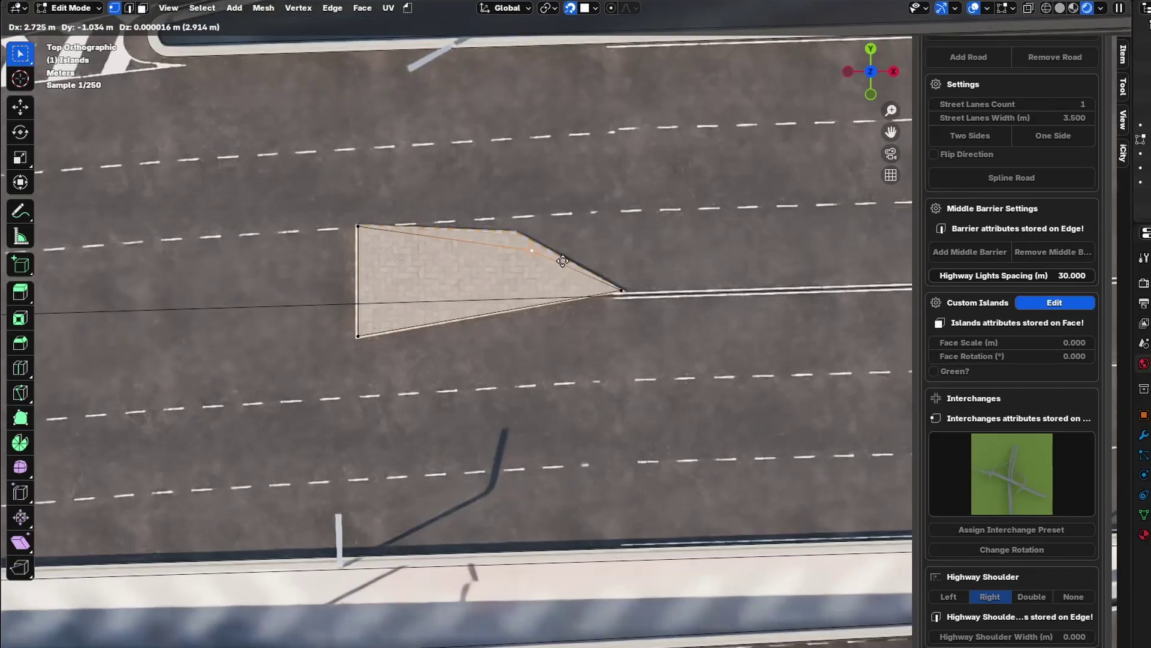
{"action": "left_click", "coordinate": [601, 273]}
{"action": "key", "text": "2"}
{"action": "key", "text": "1"}
{"action": "key", "text": "ctrl+shift+b"}
{"action": "left_click", "coordinate": [686, 319]}
Narrow the island's west end, extrude it westward along the road in two segments and adjust the new end
{"action": "key", "text": "g"}
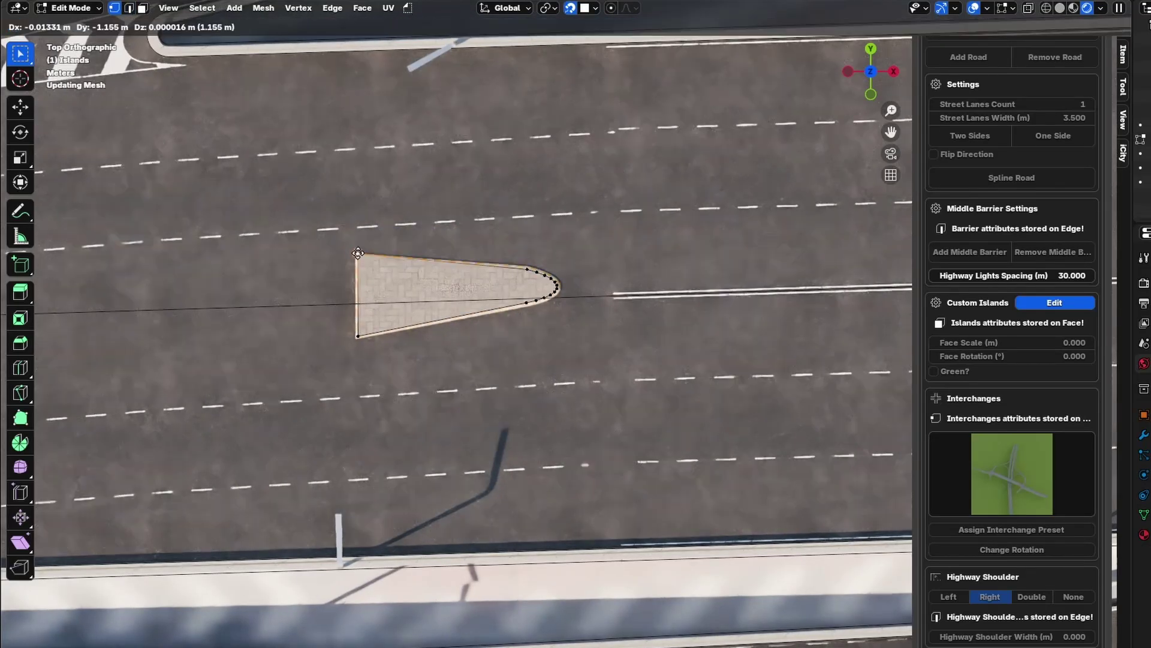
{"action": "left_click", "coordinate": [358, 252]}
{"action": "key", "text": "2"}
{"action": "scroll", "coordinate": [331, 321], "scroll_direction": "down", "scroll_amount": 4}
{"action": "middle_click_drag", "start_coordinate": [330, 321], "coordinate": [557, 304], "text": "shift"}
{"action": "right_click", "coordinate": [550, 313], "text": "ctrl"}
{"action": "right_click", "coordinate": [369, 321], "text": "ctrl"}
{"action": "key", "text": "s"}
{"action": "left_click", "coordinate": [597, 365]}
{"action": "key", "text": "g"}
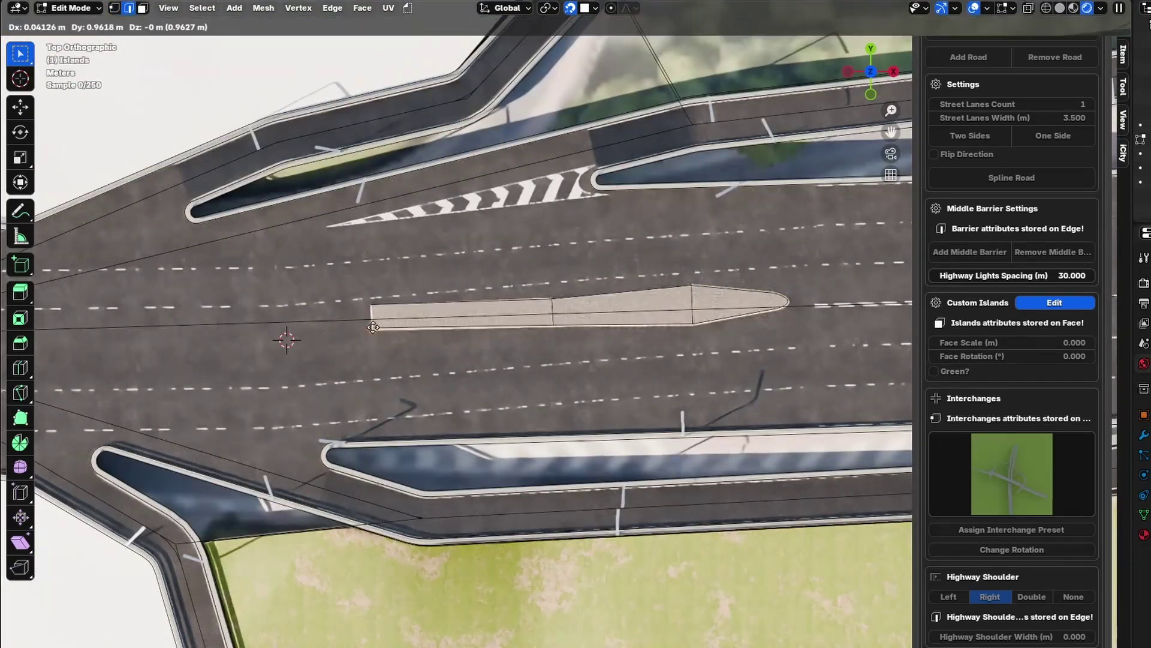
{"action": "left_click", "coordinate": [594, 359]}
Make all faces of the island green and browse the available tree models
{"action": "key", "text": "3"}
{"action": "key", "text": "a"}
{"action": "left_click", "coordinate": [933, 371]}
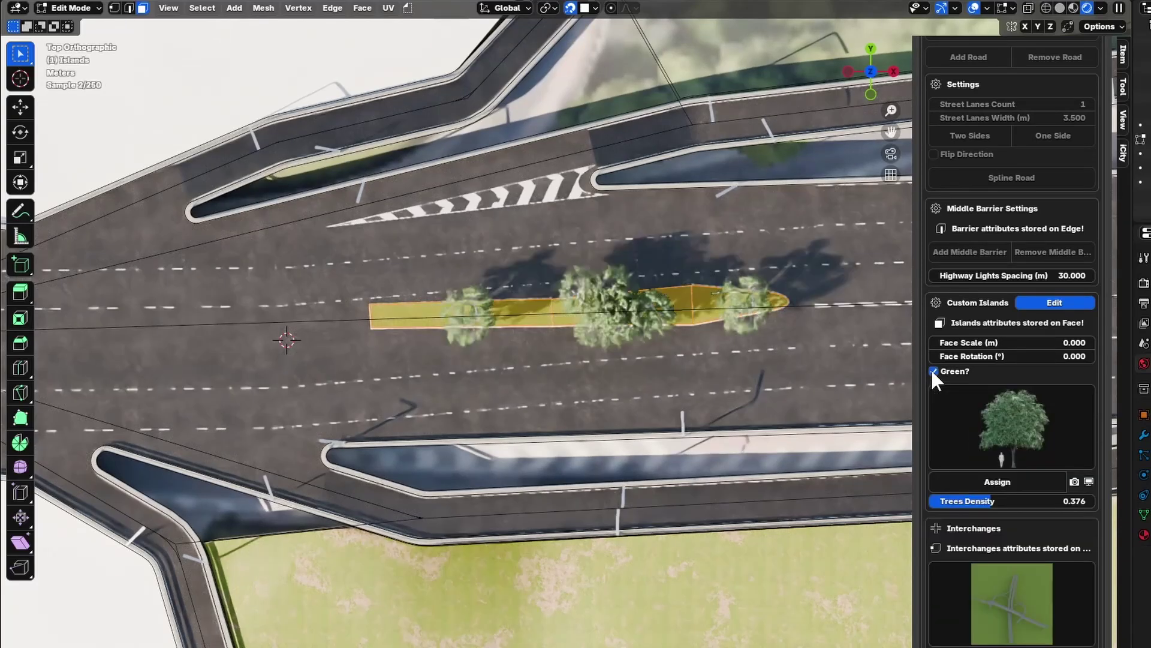
{"action": "middle_click_drag", "start_coordinate": [660, 369], "coordinate": [641, 342]}
{"action": "left_click", "coordinate": [1014, 438]}
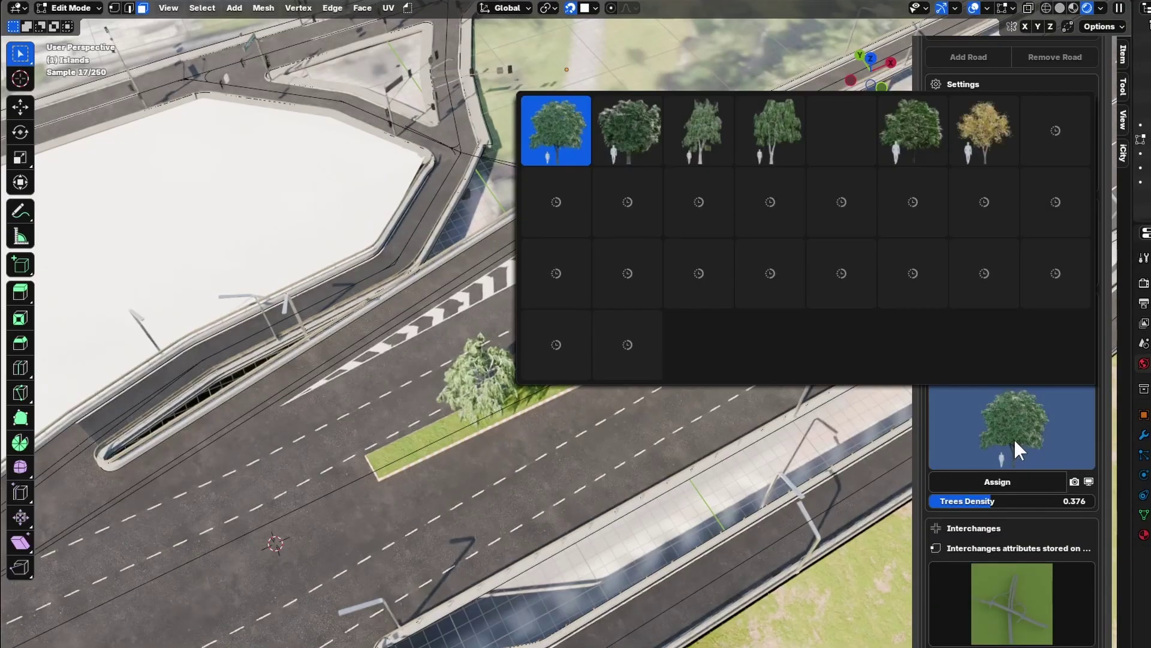
{"action": "left_click", "coordinate": [1014, 439]}
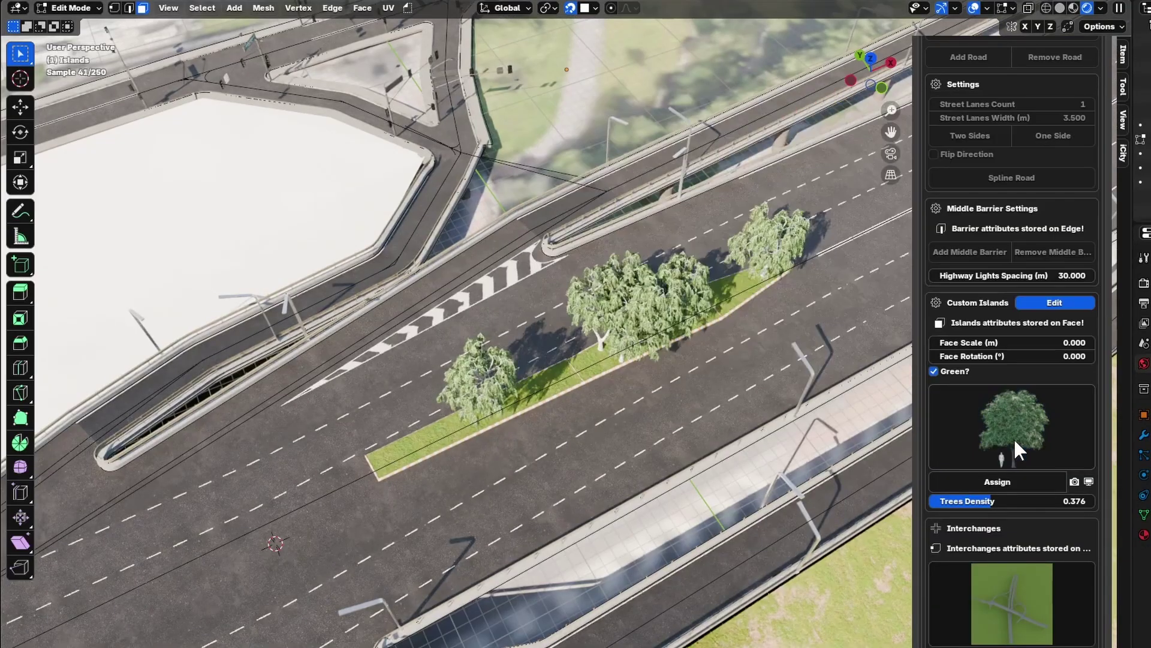
Hide the green island's trees in the viewport
{"action": "left_click", "coordinate": [1088, 481]}
{"action": "left_click", "coordinate": [1087, 481]}
{"action": "left_click", "coordinate": [1088, 481]}
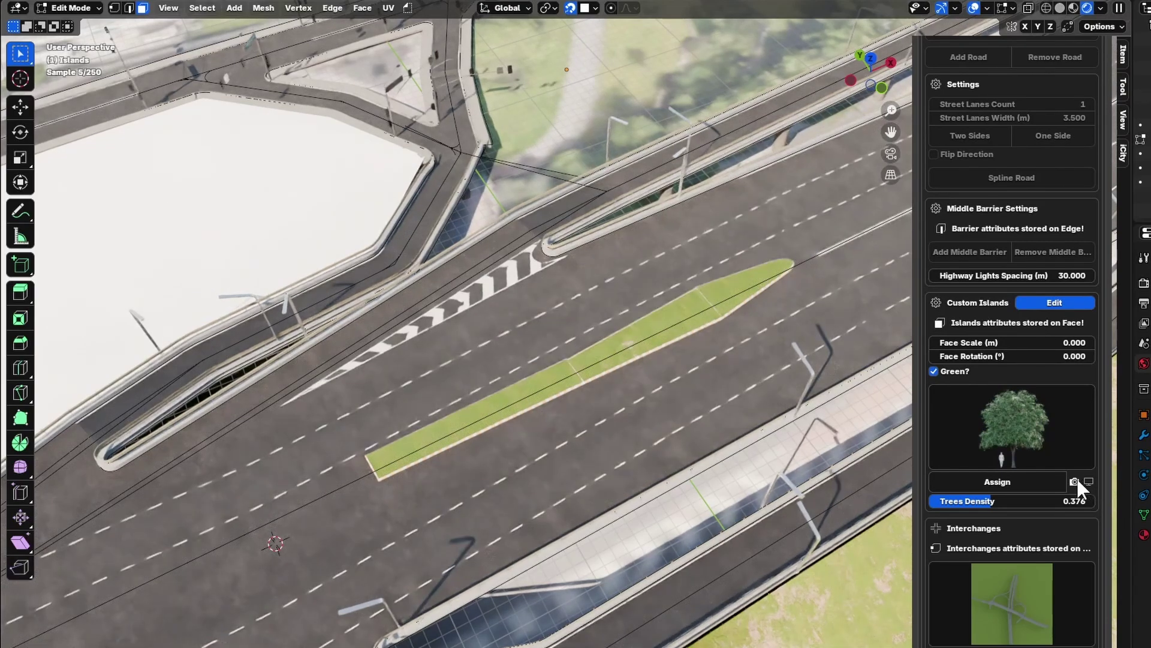
Return to top view and delete the custom island's faces
{"action": "scroll", "coordinate": [534, 366], "scroll_direction": "down", "scroll_amount": 4}
{"action": "middle_click_drag", "start_coordinate": [659, 324], "coordinate": [644, 390]}
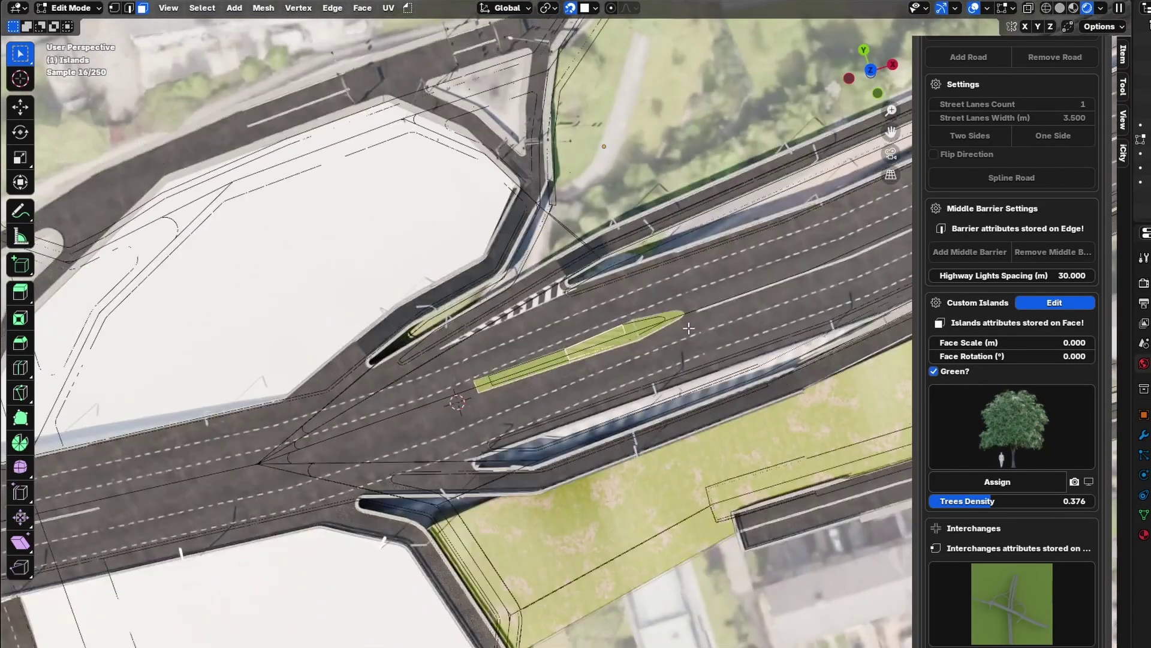
{"action": "key", "text": "KP_7"}
{"action": "scroll", "coordinate": [624, 362], "scroll_direction": "up", "scroll_amount": 3}
{"action": "key", "text": "x"}
{"action": "left_click", "coordinate": [624, 362]}
{"action": "scroll", "coordinate": [624, 362], "scroll_direction": "down", "scroll_amount": 4}
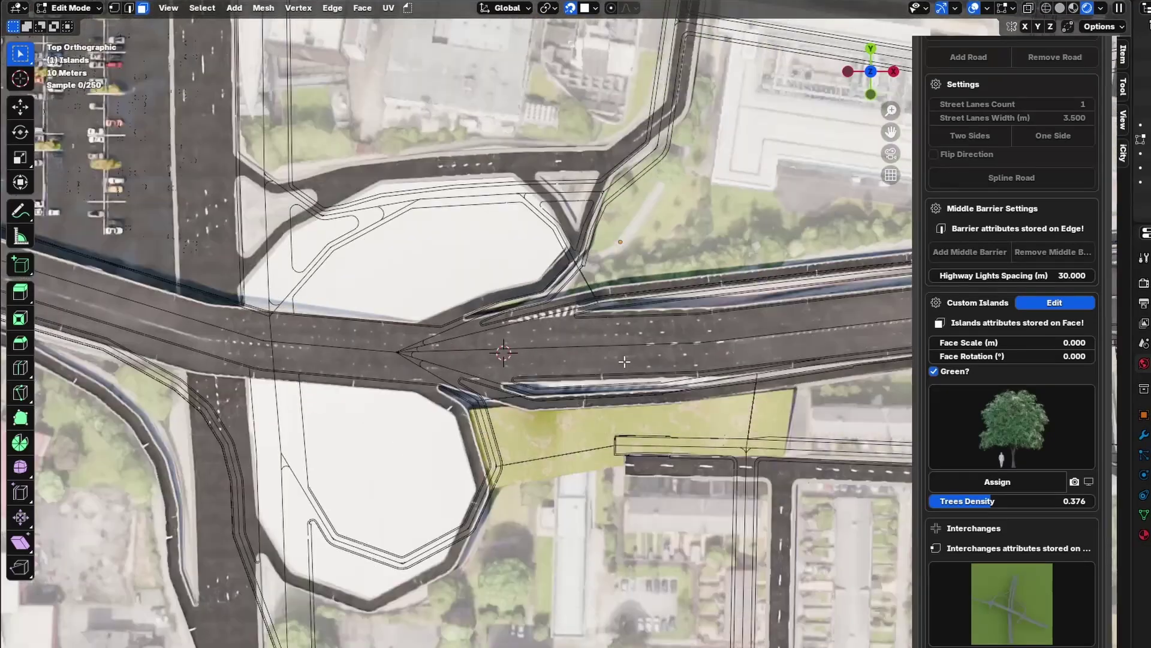
Leave island editing and turn on the viewport display of the Grid blocks and the Terrace blocks
{"action": "scroll", "coordinate": [624, 362], "scroll_direction": "down", "scroll_amount": 2}
{"action": "scroll", "coordinate": [626, 359], "scroll_direction": "down", "scroll_amount": 3}
{"action": "key", "text": "Tab"}
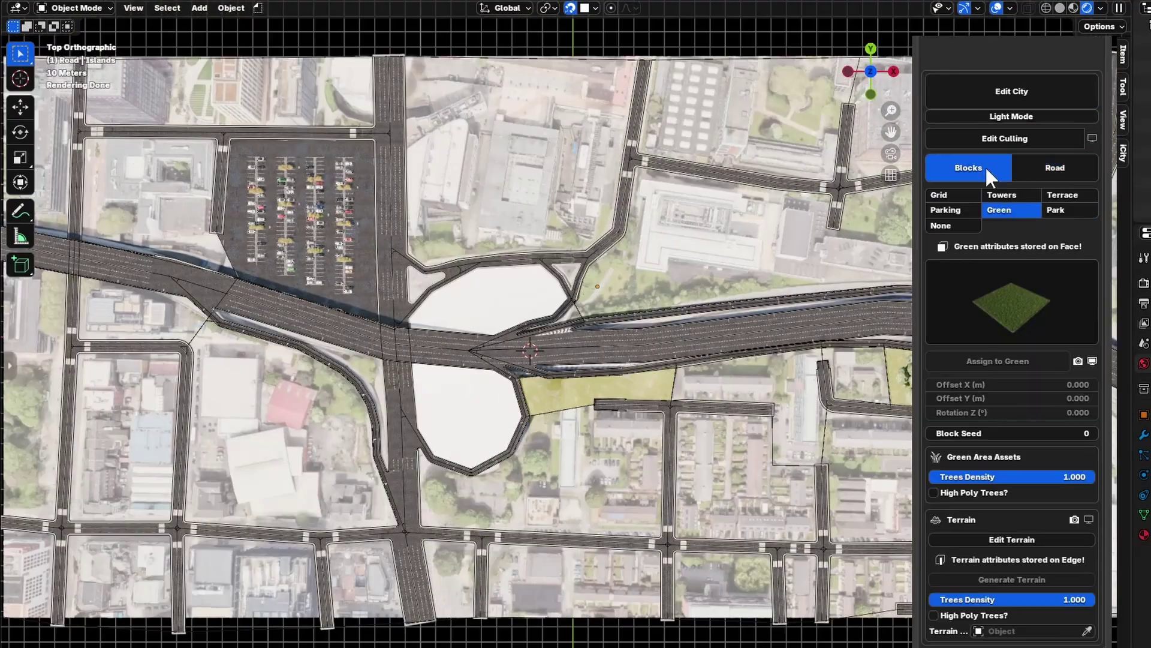
{"action": "scroll", "coordinate": [987, 169], "scroll_direction": "down", "scroll_amount": 2}
{"action": "left_click", "coordinate": [961, 138]}
{"action": "left_click", "coordinate": [1038, 114]}
{"action": "left_click", "coordinate": [987, 114]}
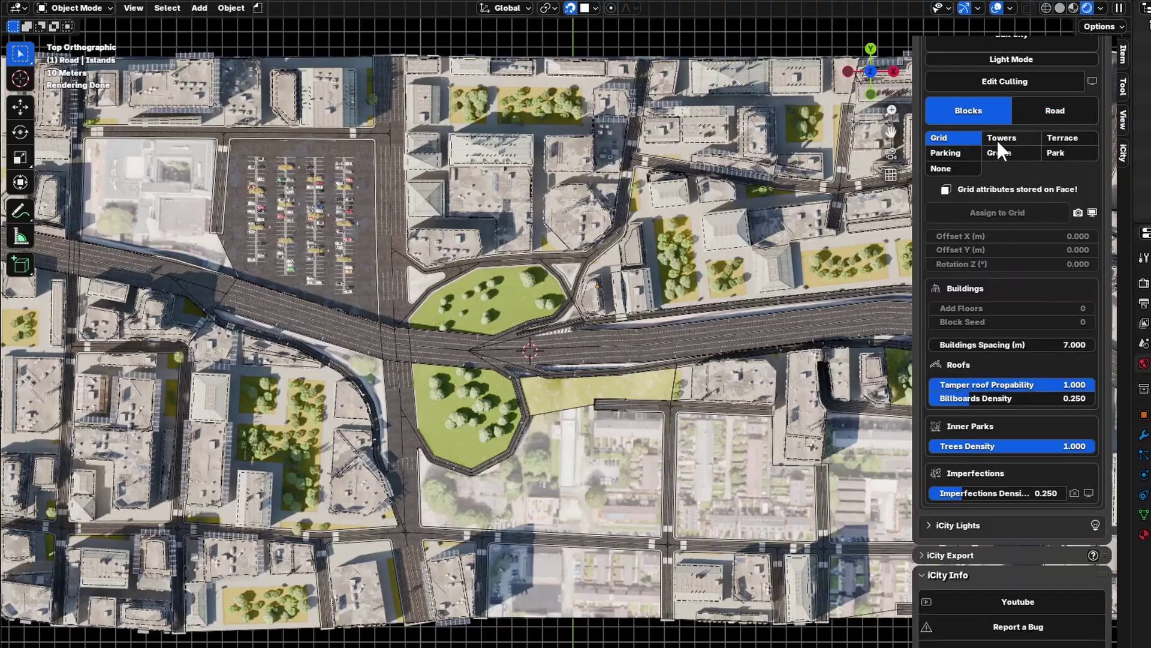
{"action": "left_click", "coordinate": [1063, 137]}
Hide the sidebar and examine the whole city model in perspective
{"action": "scroll", "coordinate": [1088, 351], "scroll_direction": "up", "scroll_amount": 5}
{"action": "middle_click_drag", "start_coordinate": [839, 312], "coordinate": [520, 360]}
{"action": "key", "text": "n"}
{"action": "scroll", "coordinate": [638, 384], "scroll_direction": "up", "scroll_amount": 1}
{"action": "scroll", "coordinate": [630, 388], "scroll_direction": "down", "scroll_amount": 1}
{"action": "scroll", "coordinate": [589, 306], "scroll_direction": "down", "scroll_amount": 3}
{"action": "scroll", "coordinate": [577, 350], "scroll_direction": "up", "scroll_amount": 2}
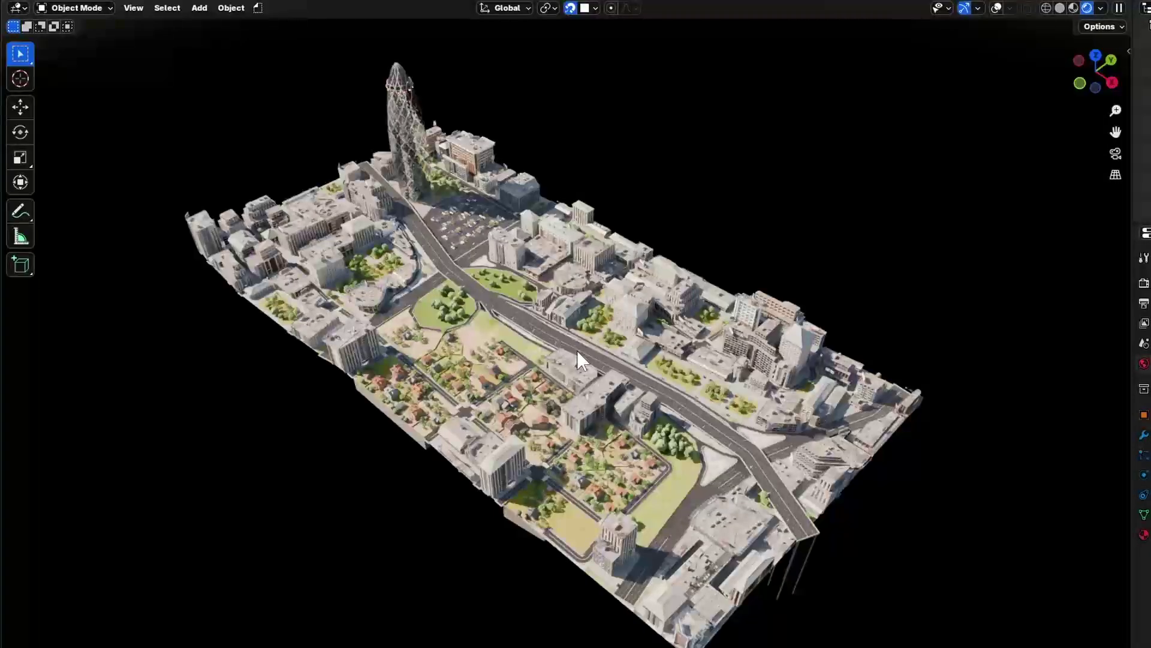